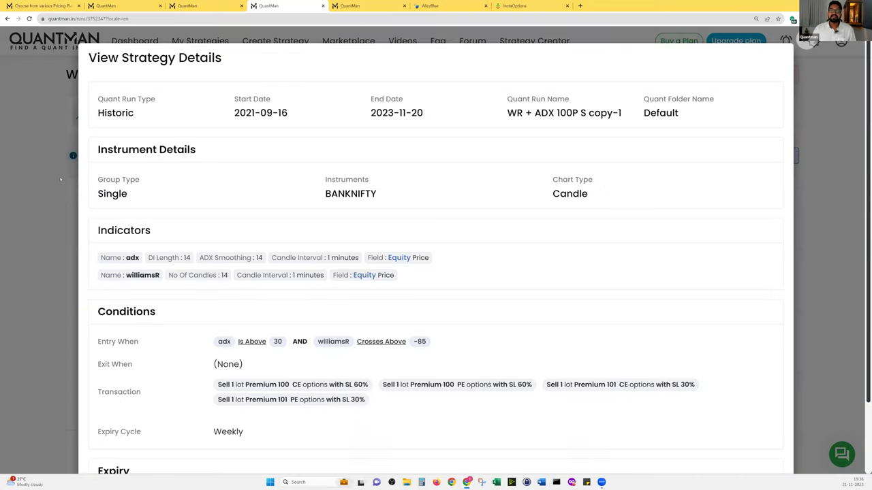
# Close the settings summary and load the clone 'WR + ADX 100P S copy-2' into Create Strategy.
pyautogui.press('Escape')
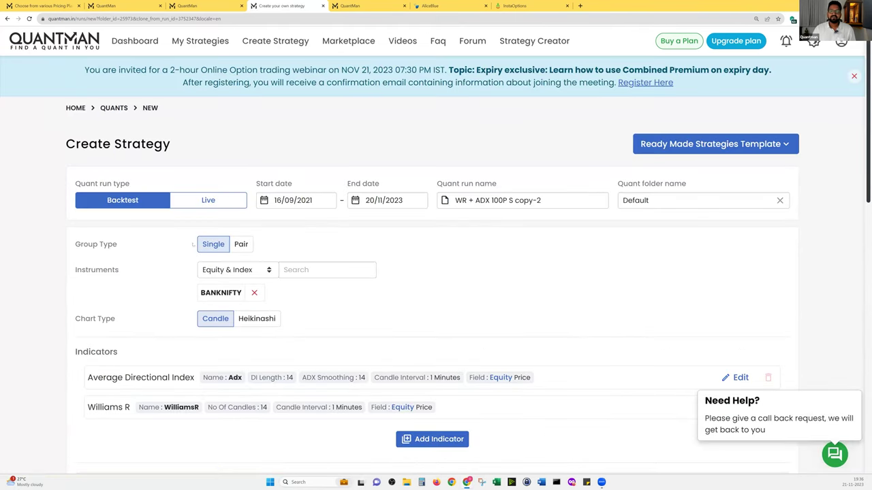
pyautogui.scroll(-2, 193, 243)
# Highlight the Williams R indicator and the entry rules adx Is Above 30 and williamsR Crosses Above -85.
pyautogui.moveTo(80, 271); pyautogui.dragTo(161, 271)
pyautogui.scroll(-3, 183, 259)
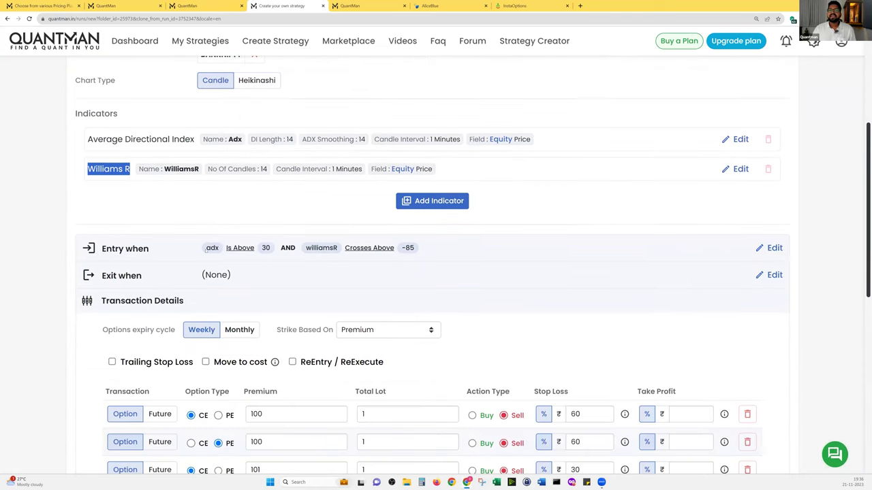
pyautogui.tripleClick(270, 259)
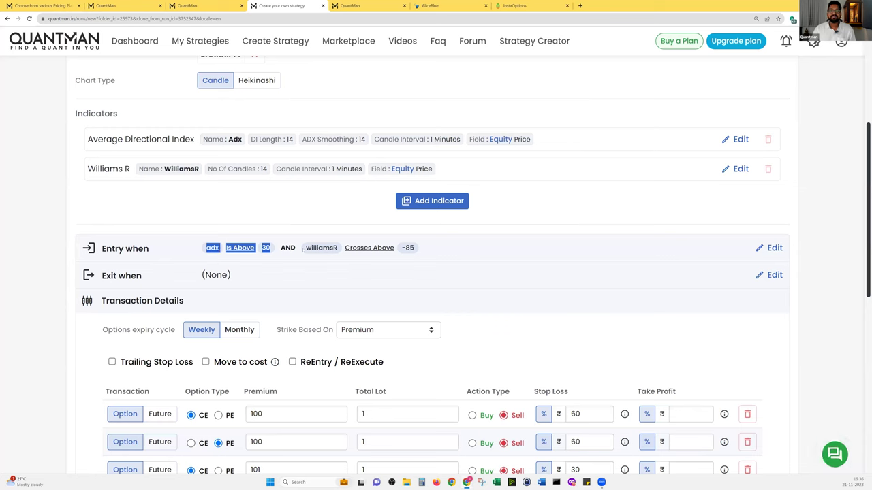
pyautogui.moveTo(303, 248); pyautogui.dragTo(398, 249)
pyautogui.moveTo(487, 215); pyautogui.dragTo(449, 217)
pyautogui.click(256, 209)
# Duplicate the Create Strategy tab.
pyautogui.scroll(-1, 256, 209)
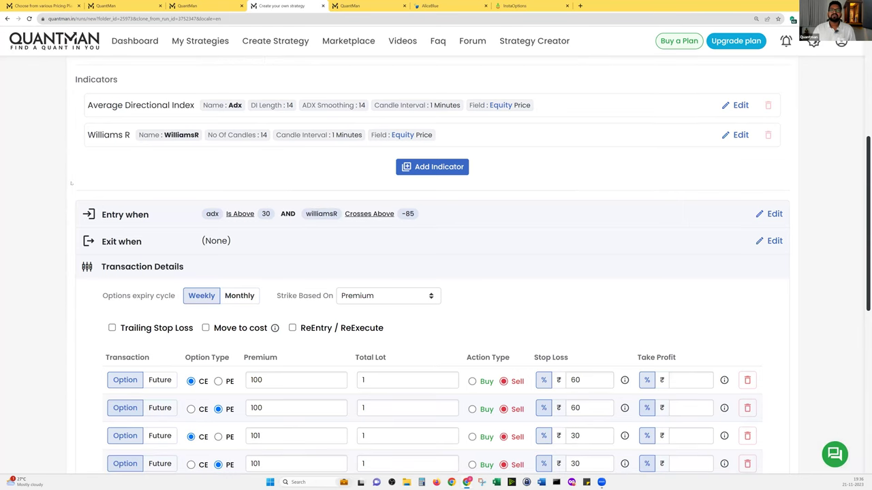
pyautogui.rightClick(267, 6)
pyautogui.click(300, 53)
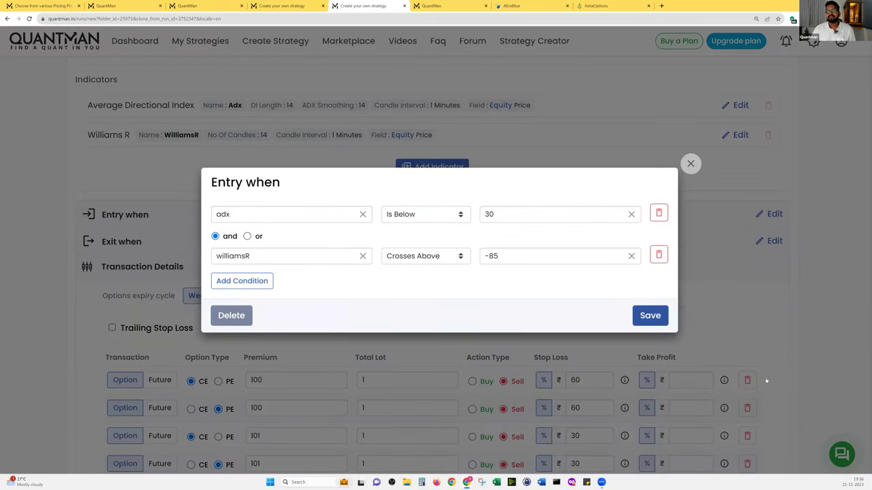
# Confirm the edited adx entry condition and return to the original strategy form.
pyautogui.click(650, 315)
pyautogui.scroll(-6, 435, 272)
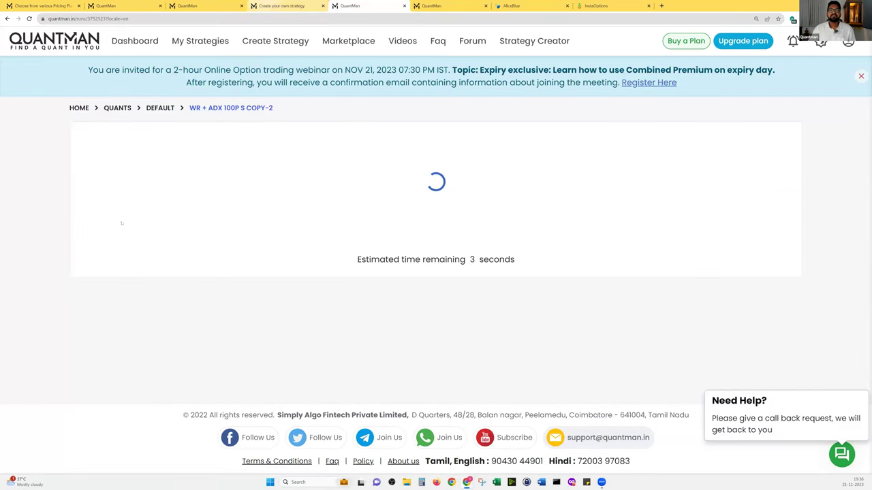
pyautogui.hotkey('ctrl', 'shift', 'Tab')
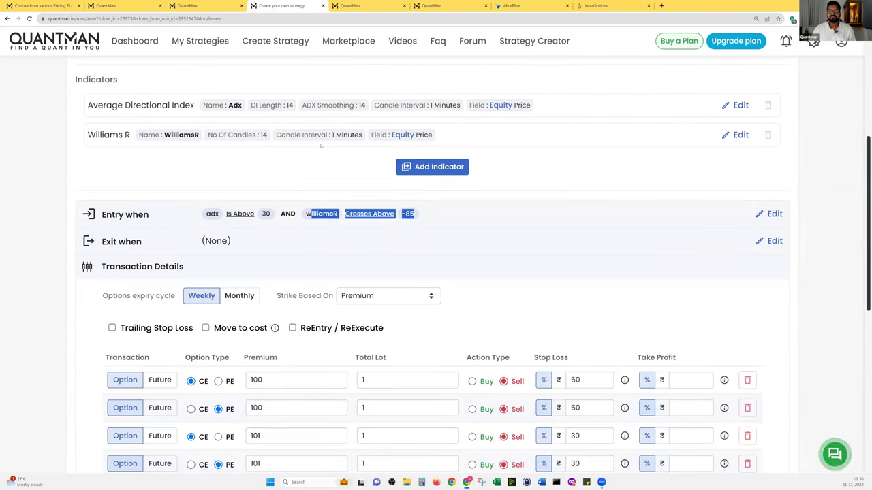
pyautogui.scroll(-3, 270, 144)
pyautogui.scroll(-1, 271, 144)
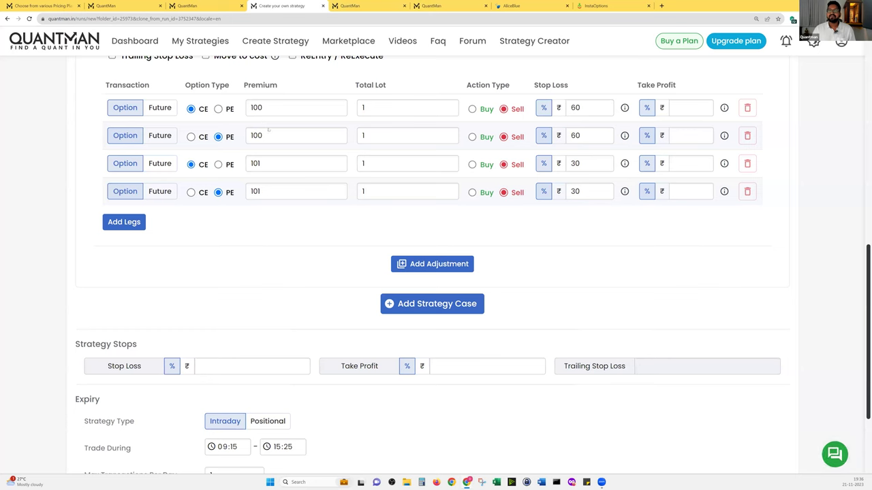
# Point out the leg stop losses: 60 on the first two legs, 30 on the last legs.
pyautogui.moveTo(583, 164); pyautogui.dragTo(557, 164)
pyautogui.moveTo(582, 192); pyautogui.dragTo(557, 192)
pyautogui.moveTo(583, 136); pyautogui.dragTo(557, 136)
pyautogui.moveTo(581, 107); pyautogui.dragTo(568, 107)
# Check the copy-2 results, then go back to the original run's results and its start date.
pyautogui.click(347, 5)
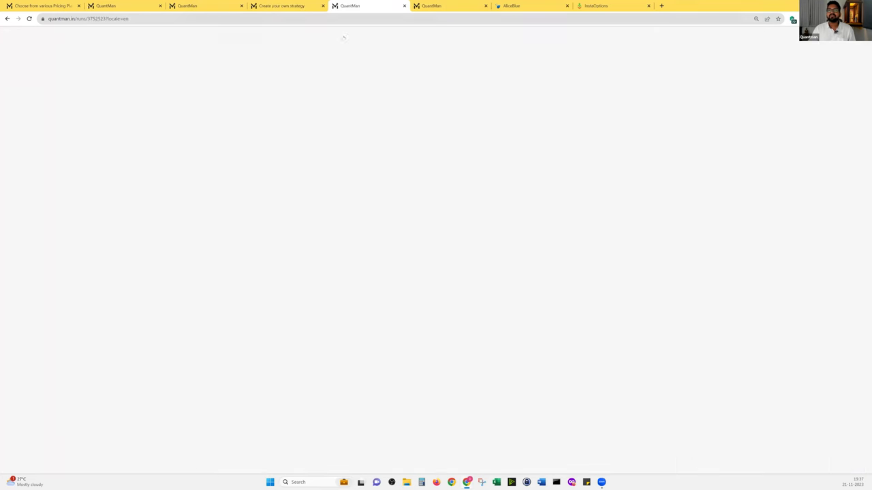
pyautogui.click(281, 5)
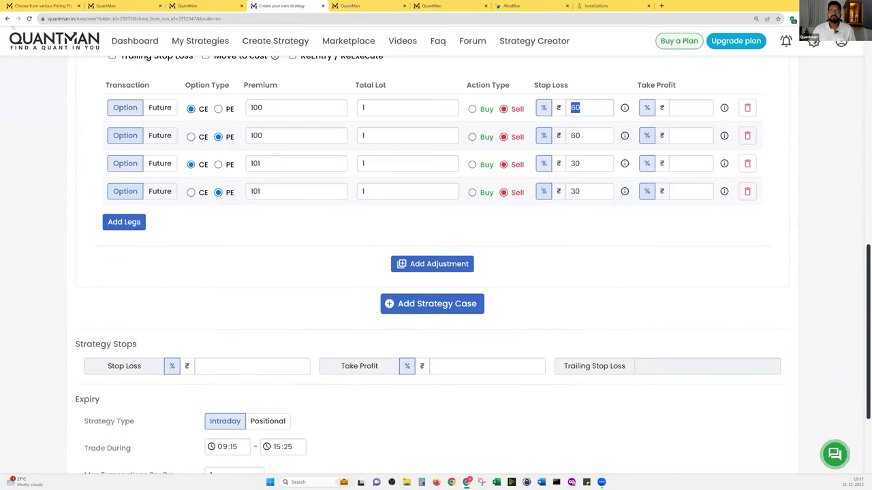
pyautogui.hotkey('alt', 'Left')
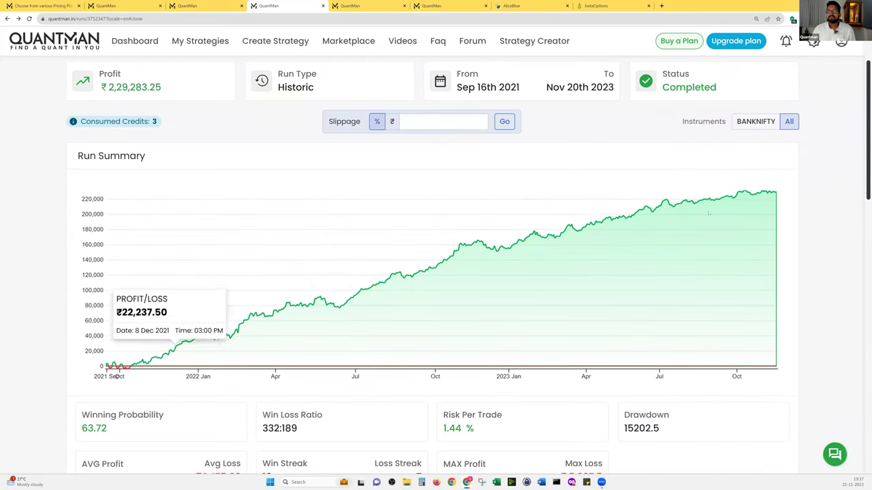
pyautogui.tripleClick(523, 88)
# Review the backtest end date and the original WR + ADX 100P S strategy's full settings.
pyautogui.moveTo(546, 88); pyautogui.dragTo(615, 87)
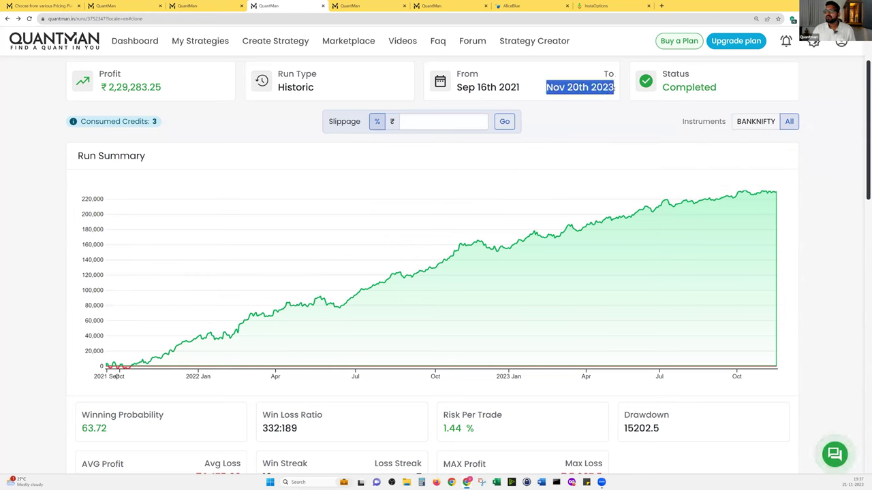
pyautogui.click(583, 124)
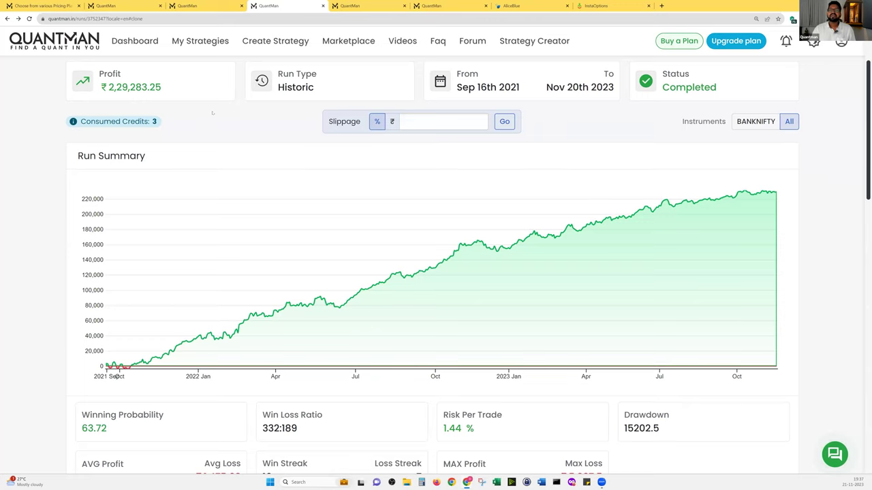
pyautogui.scroll(3, 223, 120)
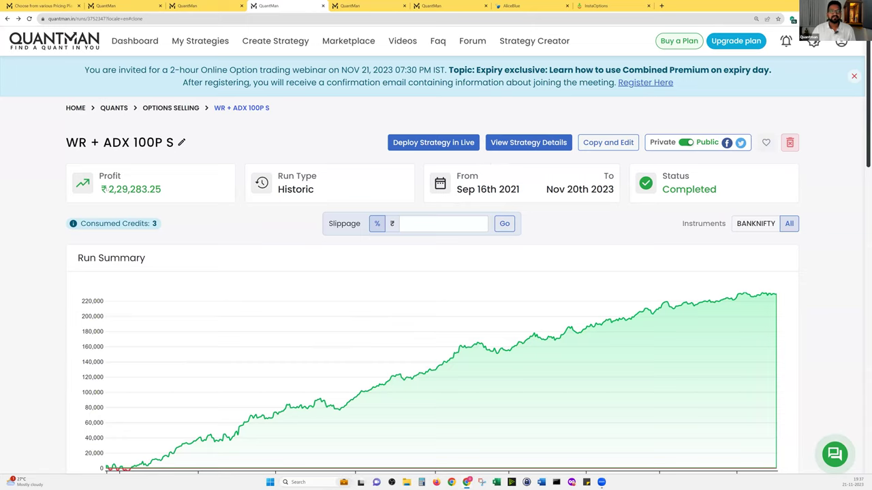
pyautogui.click(529, 146)
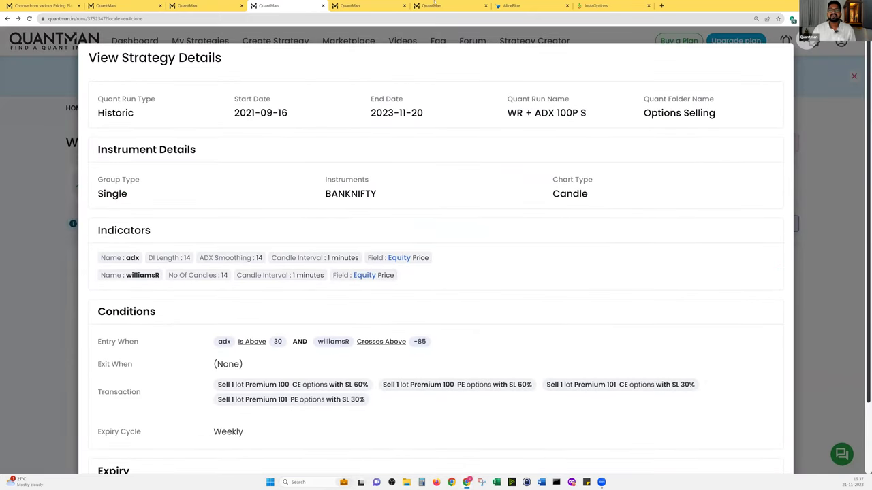
pyautogui.press('Escape')
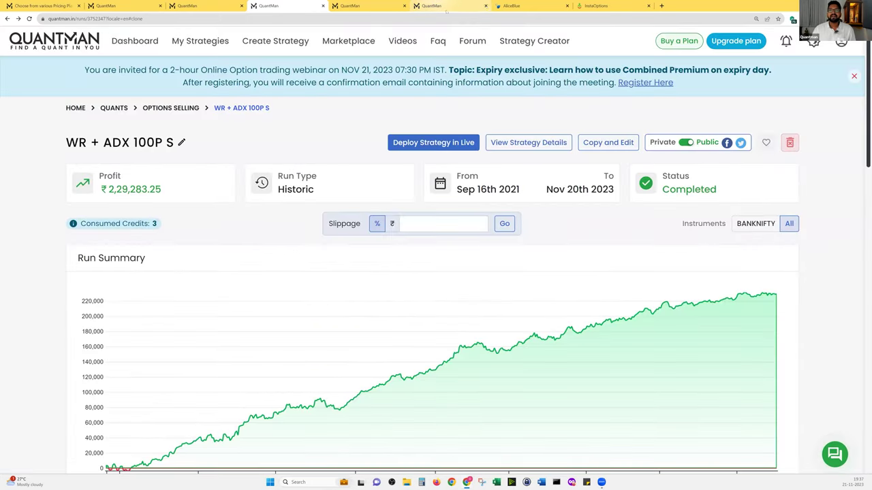
# Close the copy-1 and copy-2 backtest result tabs.
pyautogui.click(450, 6)
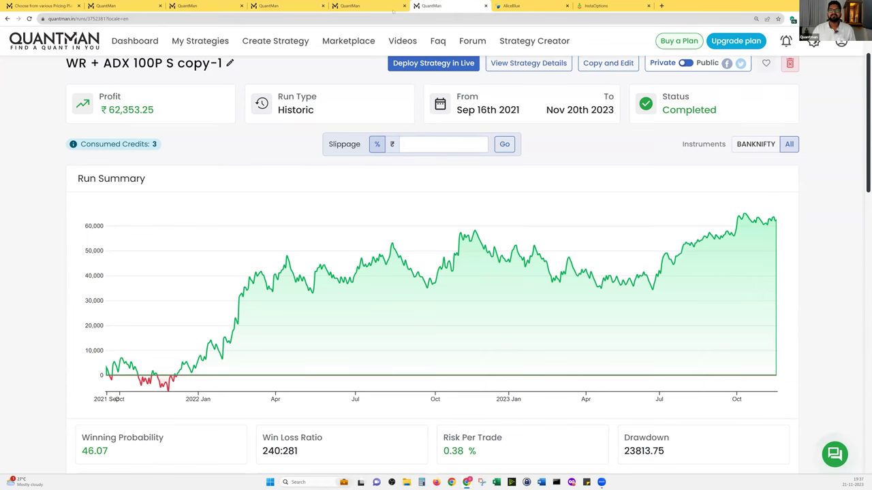
pyautogui.click(486, 5)
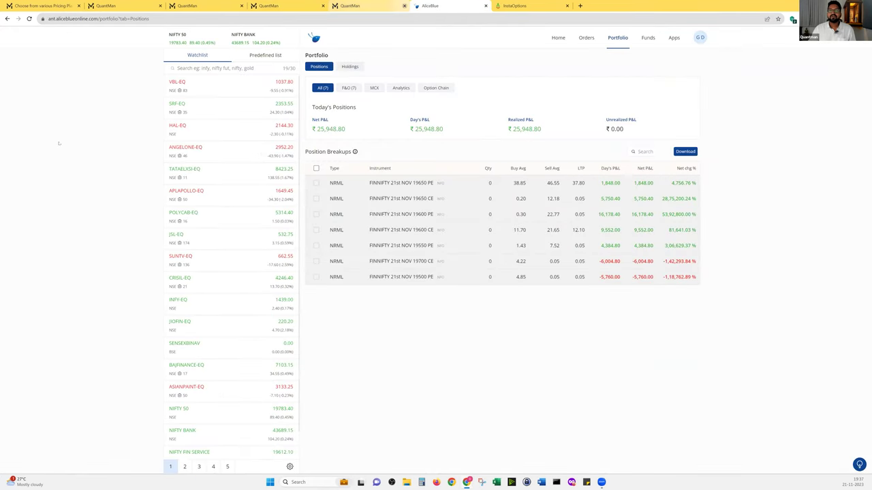
pyautogui.hotkey('ctrl', 'shift', 'Tab')
pyautogui.hotkey('ctrl', 'w')
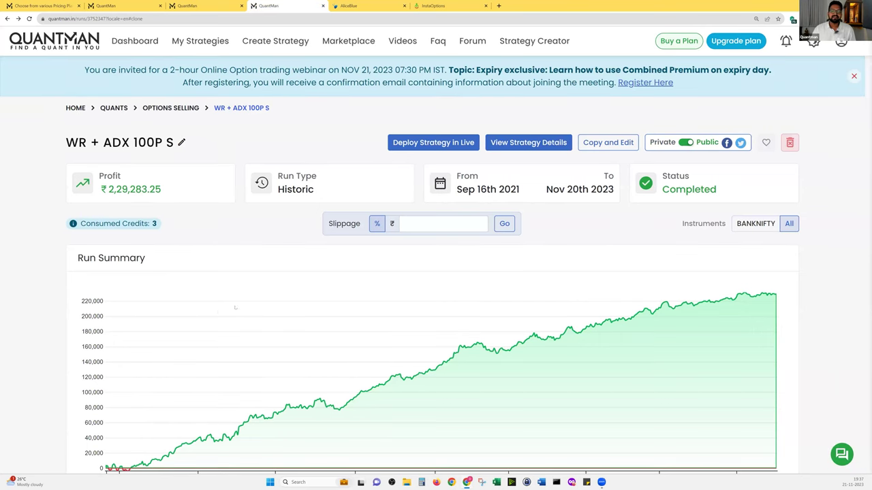
pyautogui.scroll(-2, 324, 259)
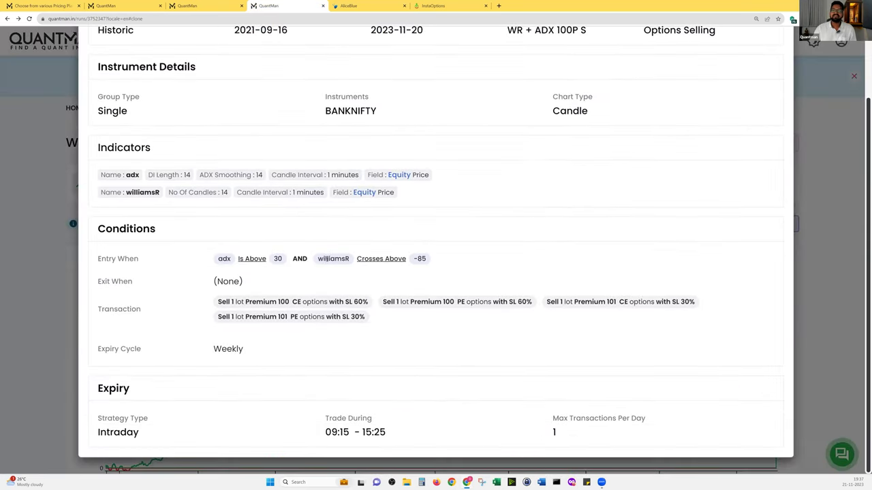
# Close the strategy details and switch to AliceBlue's FINNIFTY positions, ₹25,948.80 net P&L.
pyautogui.moveTo(325, 259); pyautogui.dragTo(429, 259)
pyautogui.click(143, 154)
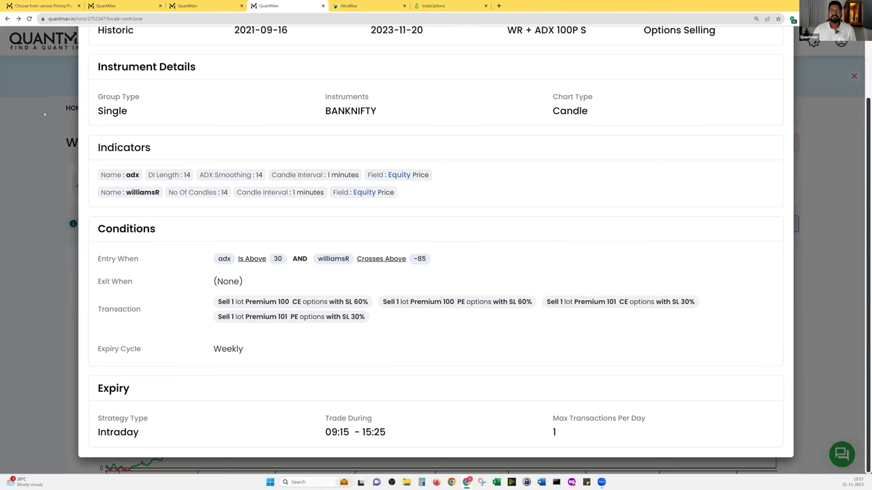
pyautogui.press('Escape')
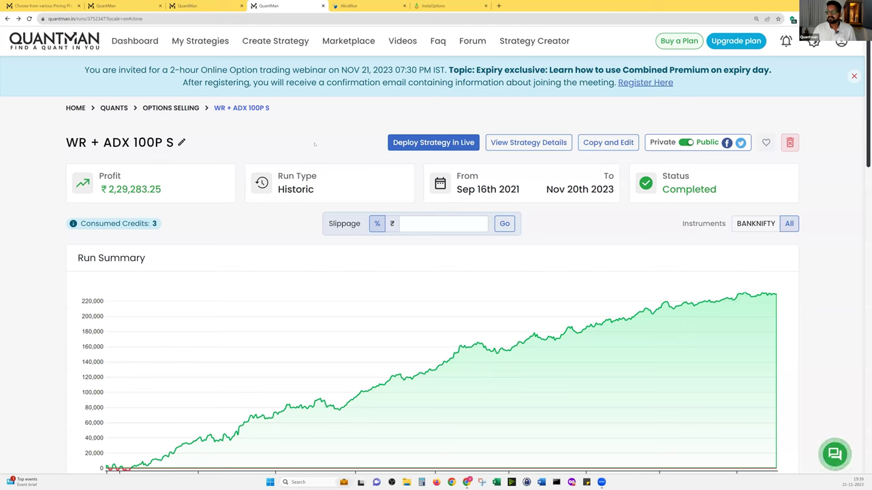
pyautogui.click(376, 5)
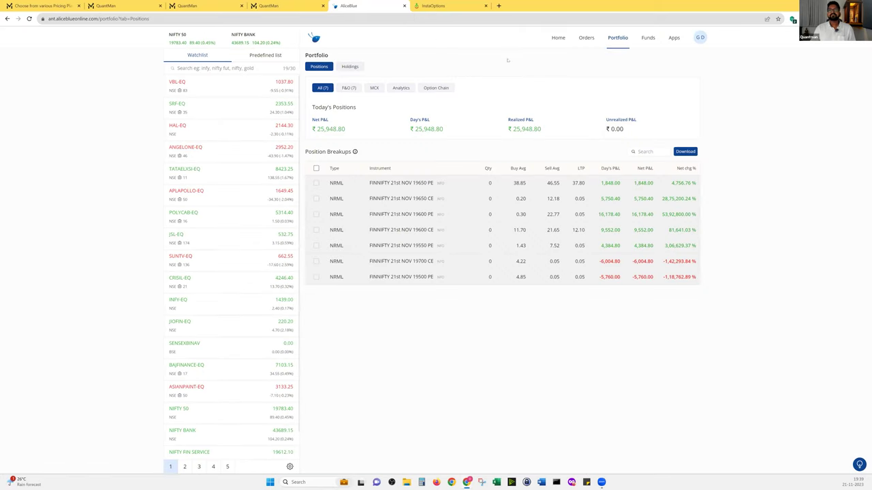
# Go back through the QuantMan tabs, then open a new tab on the Google start page.
pyautogui.click(286, 5)
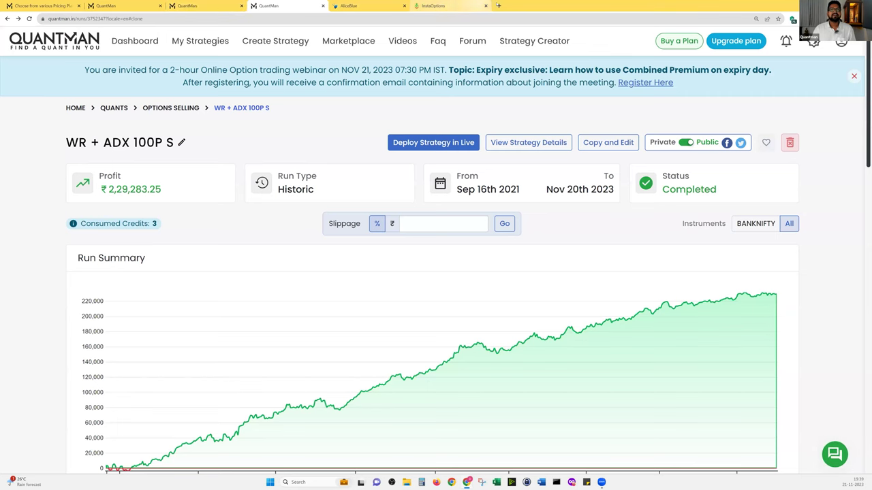
pyautogui.hotkey('ctrl', '1')
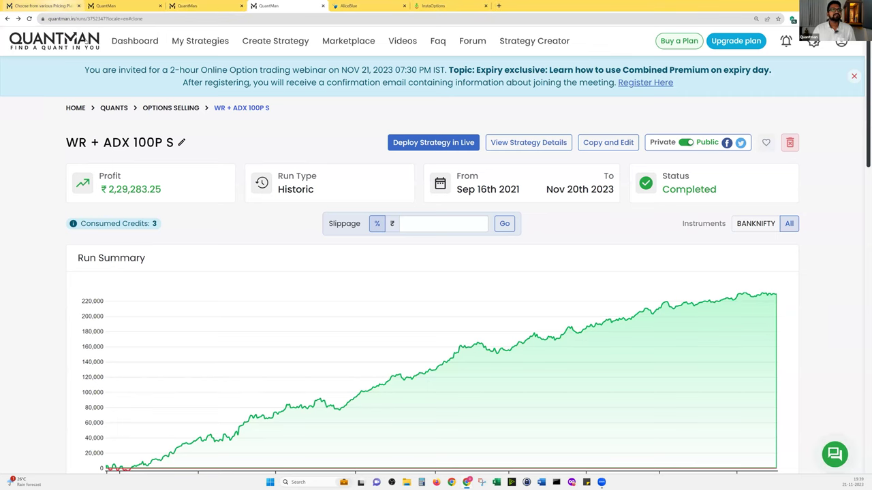
pyautogui.click(499, 6)
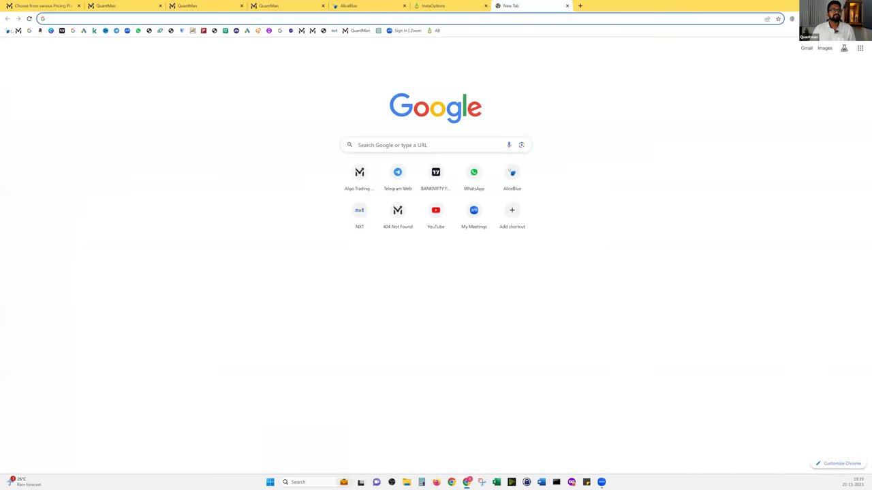
# Load QuantMan, list the running live strategies, and scroll to the run's 24-trade order table.
pyautogui.click(18, 31)
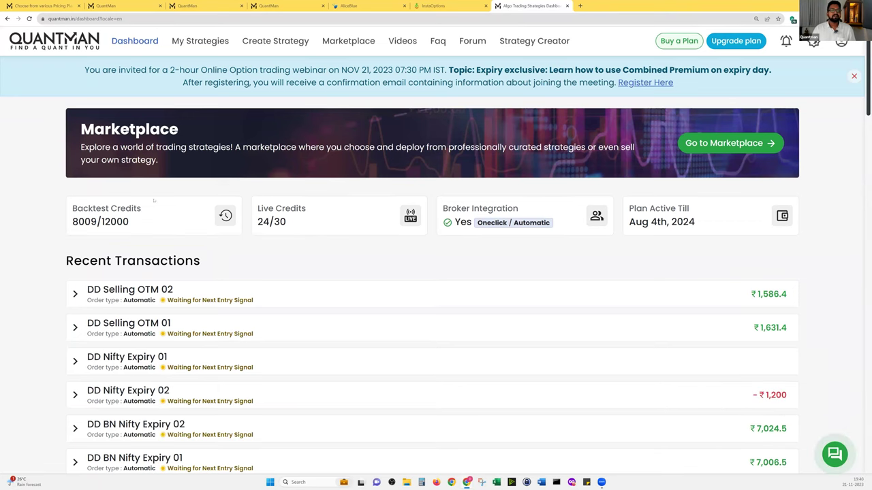
pyautogui.click(306, 216)
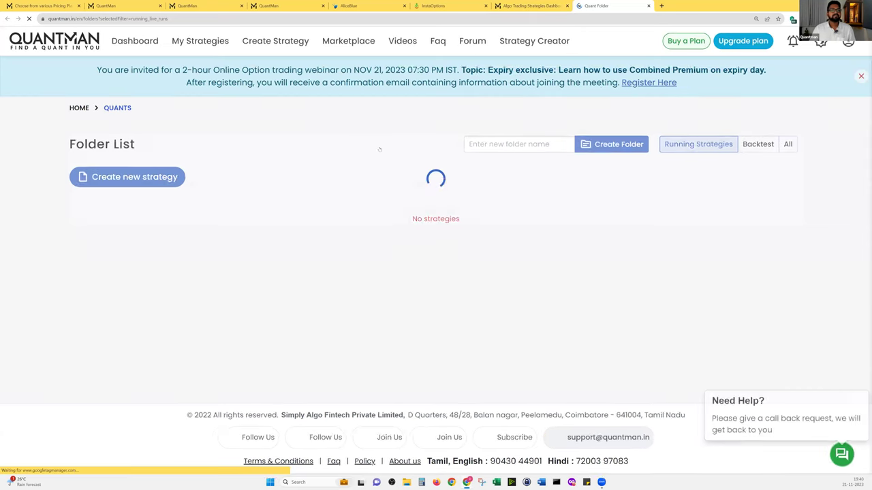
pyautogui.scroll(-1, 331, 317)
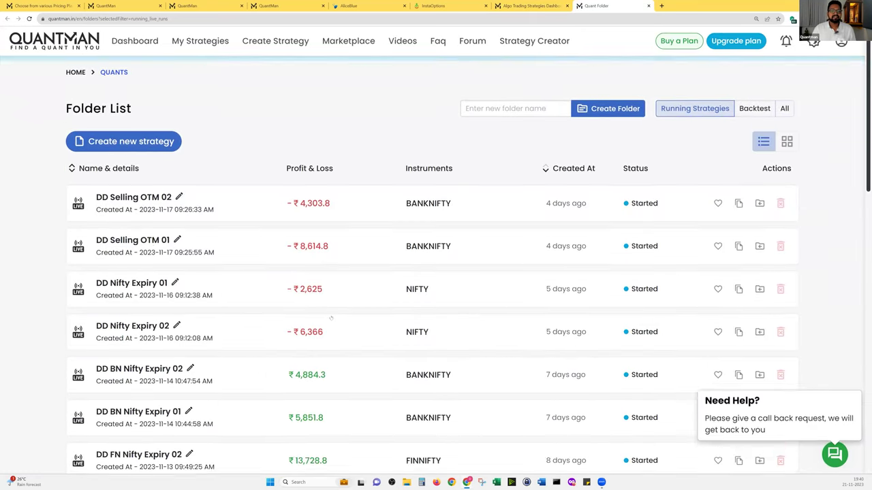
pyautogui.scroll(-2, 331, 313)
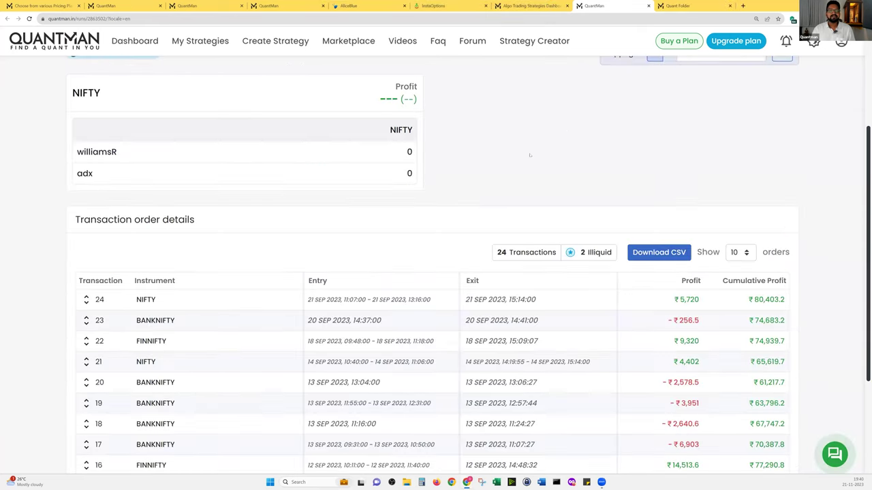
pyautogui.scroll(-3, 530, 156)
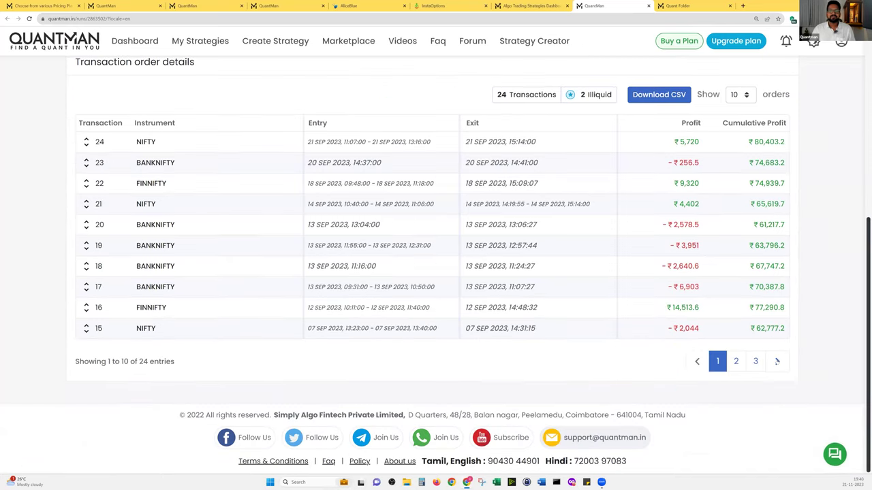
# View the run's earliest transactions on page 3, then switch to the WR + ADX 100P S results.
pyautogui.click(754, 362)
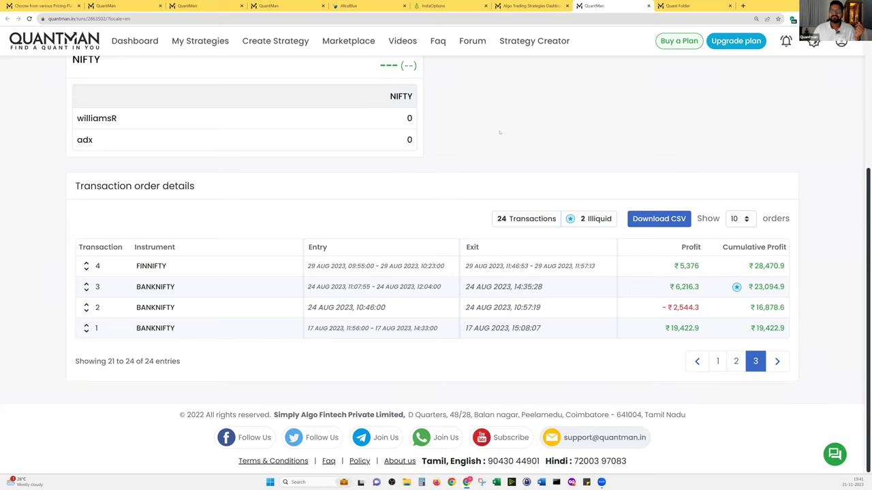
pyautogui.scroll(5, 499, 138)
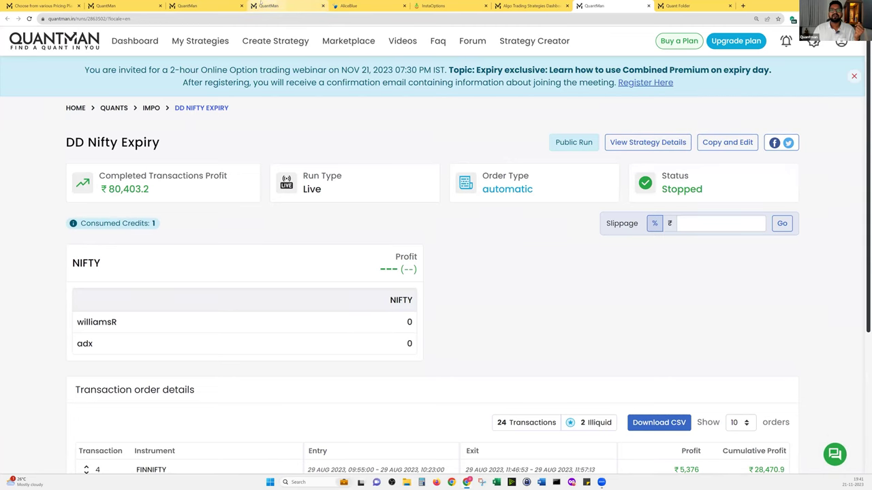
pyautogui.click(272, 5)
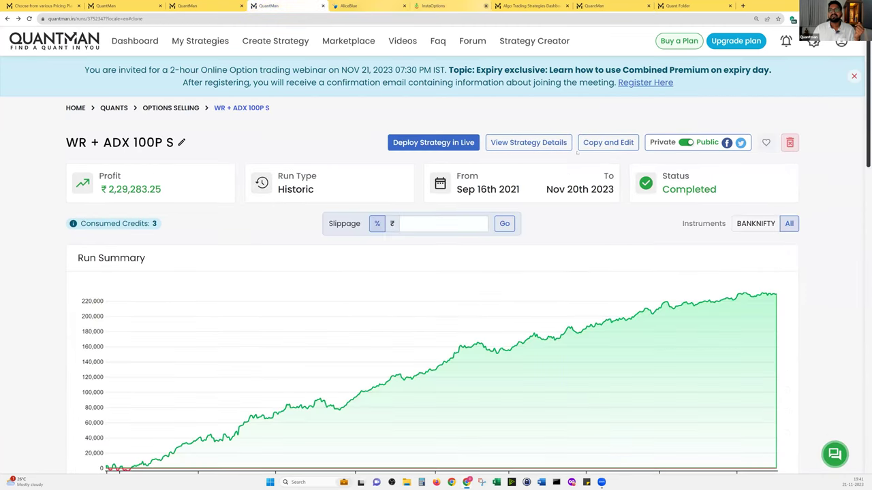
# Open the DD Selling OTM 02 strategy from the dashboard in a separate tab.
pyautogui.hotkey('ctrl', 'Tab')
pyautogui.hotkey('ctrl', 'Tab')
pyautogui.hotkey('ctrl', 'Tab')
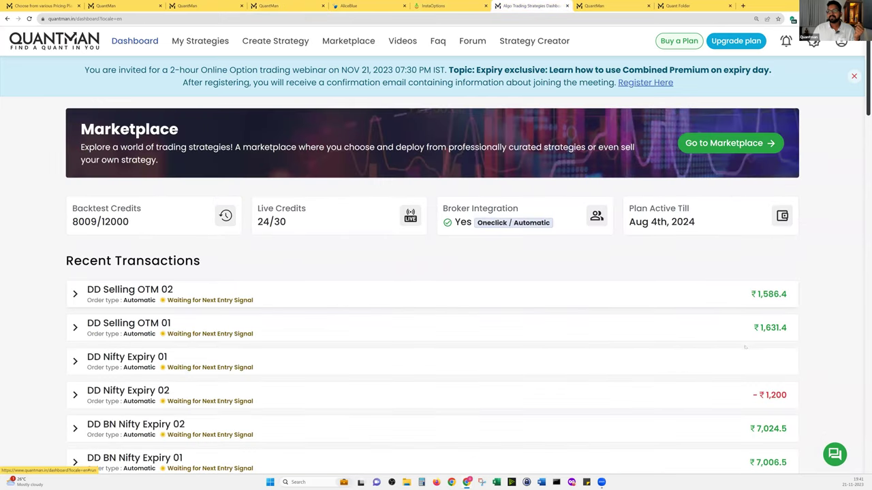
pyautogui.click(745, 300)
pyautogui.scroll(-3, 745, 327)
pyautogui.rightClick(731, 344)
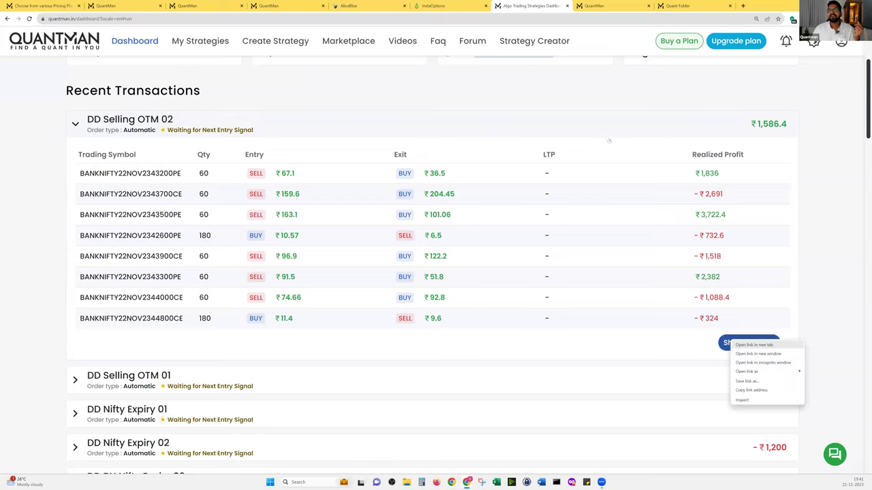
pyautogui.click(754, 345)
pyautogui.hotkey('ctrl', 'Tab')
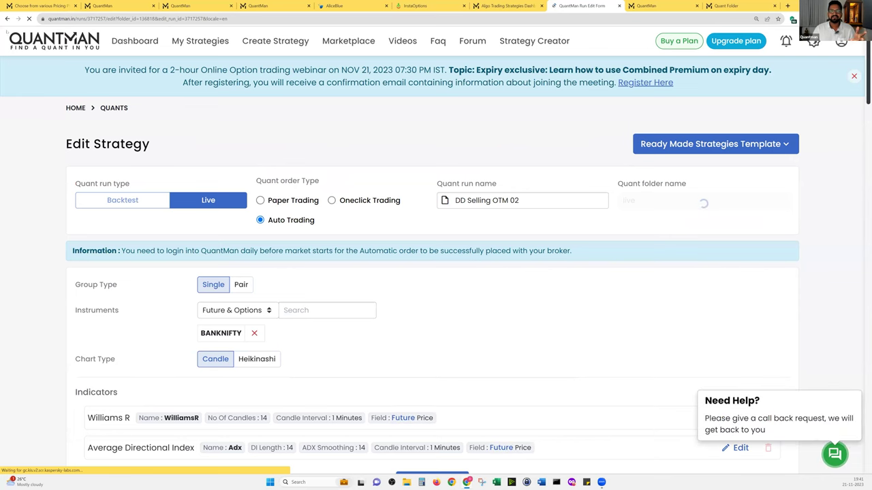
# Remove BANKNIFTY from its instruments, start searching 'n', then leave the edit form.
pyautogui.click(254, 333)
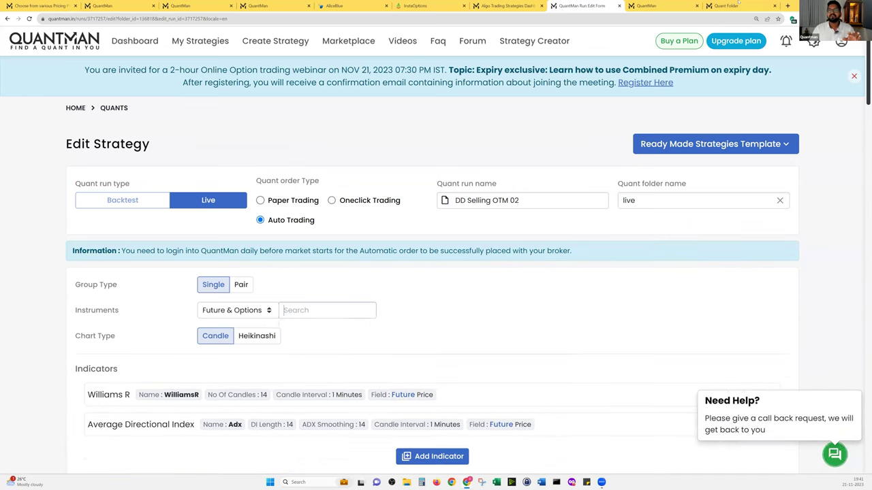
pyautogui.click(327, 310)
pyautogui.write('n')
pyautogui.hotkey('alt', 'Left')
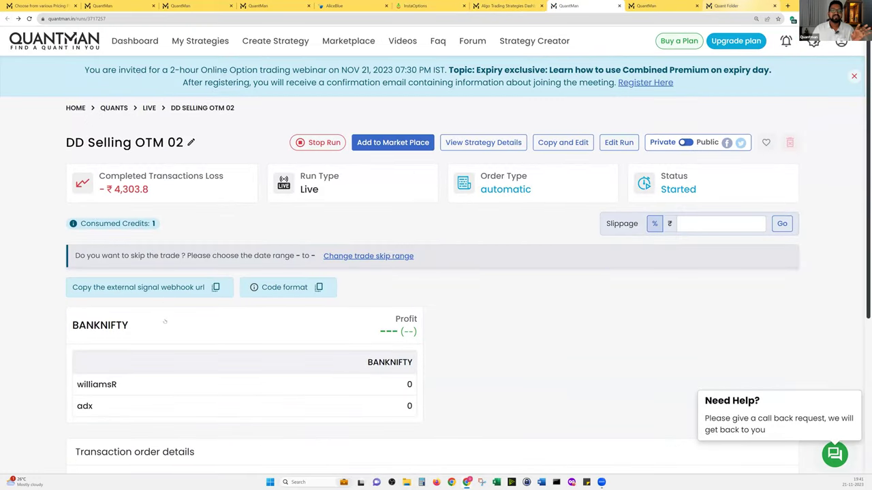
# Return to the DD Nifty Expiry run and show transaction page 1.
pyautogui.hotkey('ctrl', 'Tab')
pyautogui.hotkey('ctrl', 'Tab')
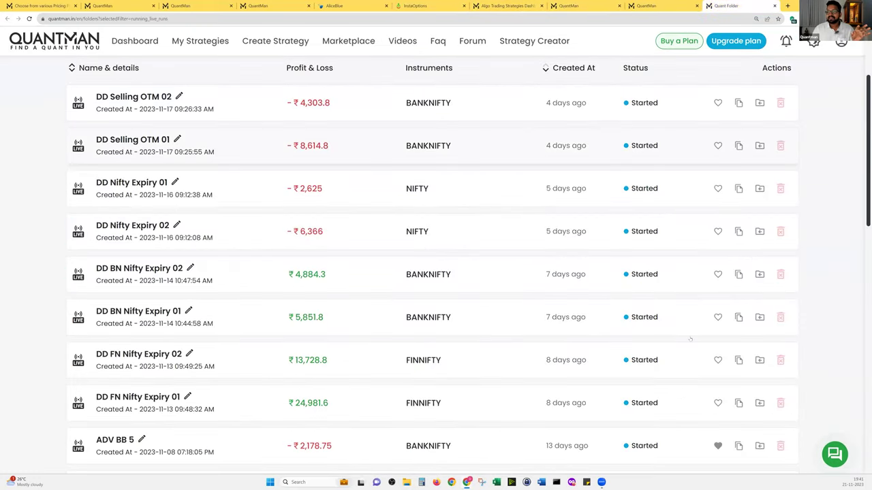
pyautogui.hotkey('ctrl', 'shift', 'Tab')
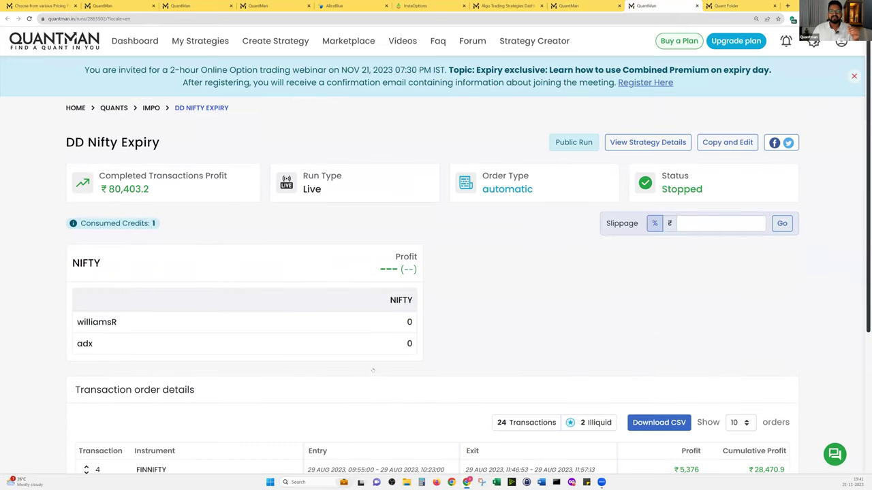
pyautogui.scroll(-4, 372, 370)
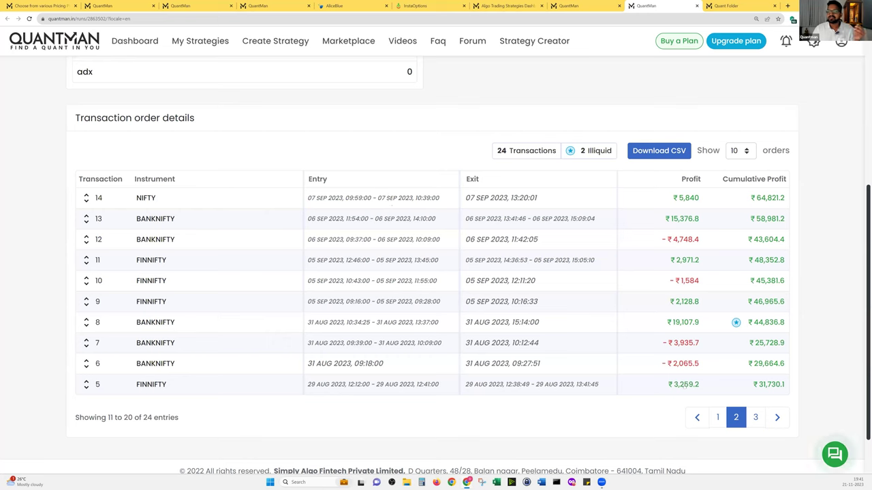
pyautogui.click(717, 417)
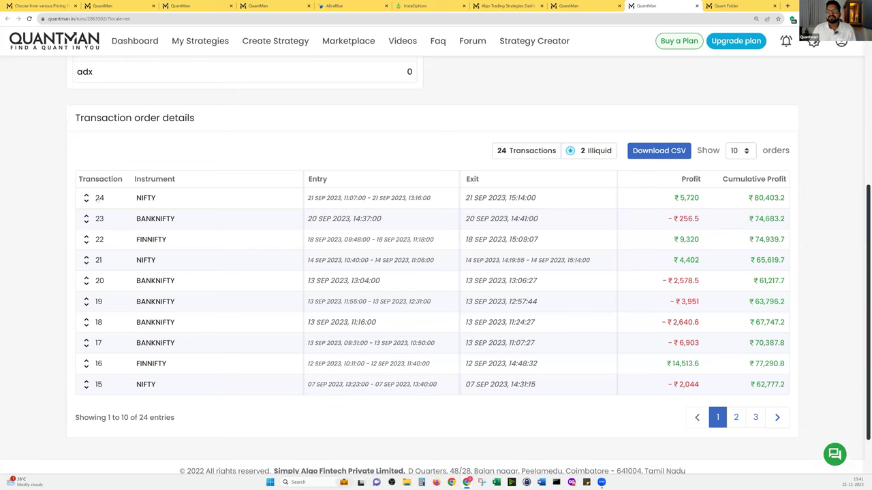
# Page through the DD Nifty Expiry transactions, mark rows 24–15, then switch to WhatsApp Web.
pyautogui.click(755, 417)
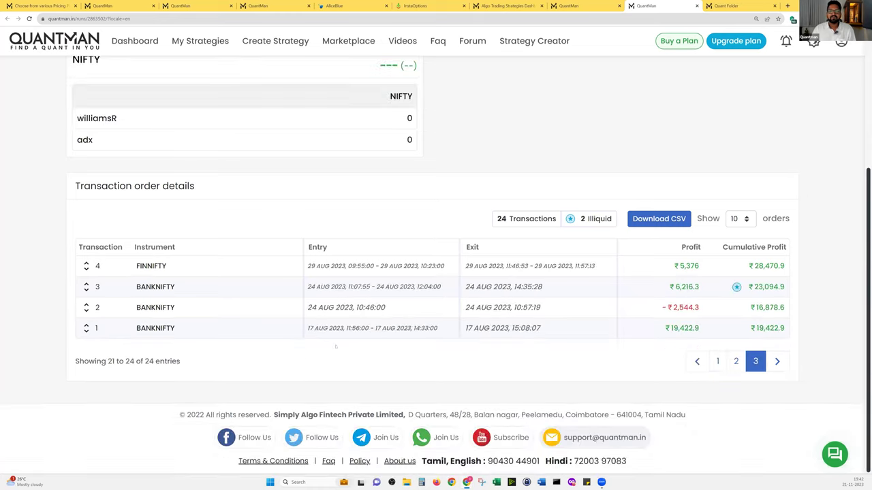
pyautogui.click(717, 361)
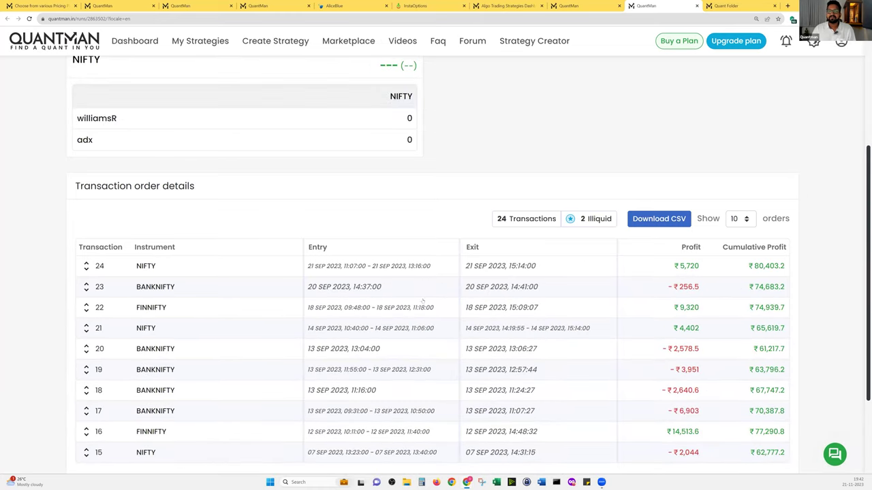
pyautogui.moveTo(745, 267); pyautogui.dragTo(794, 269)
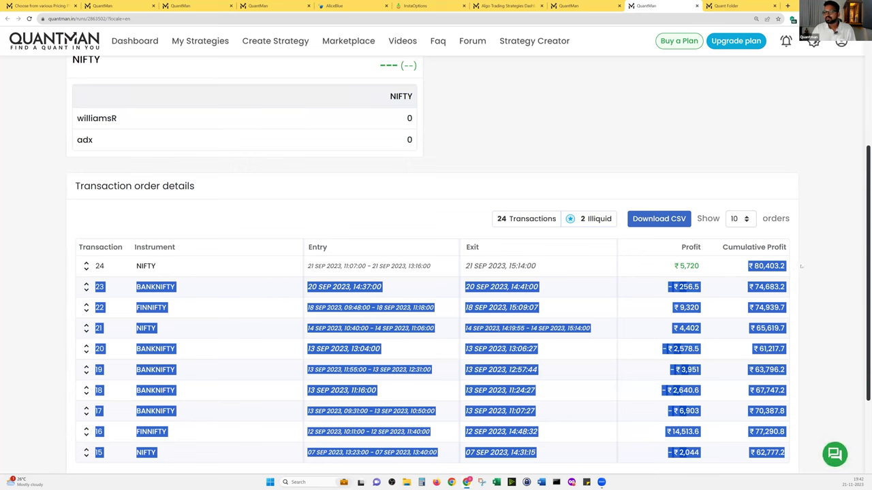
pyautogui.click(801, 267)
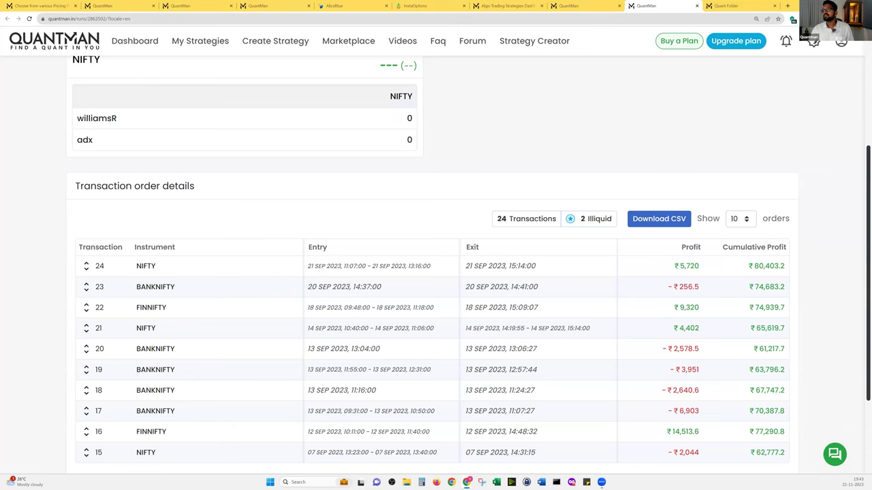
pyautogui.hotkey('alt', 'Tab')
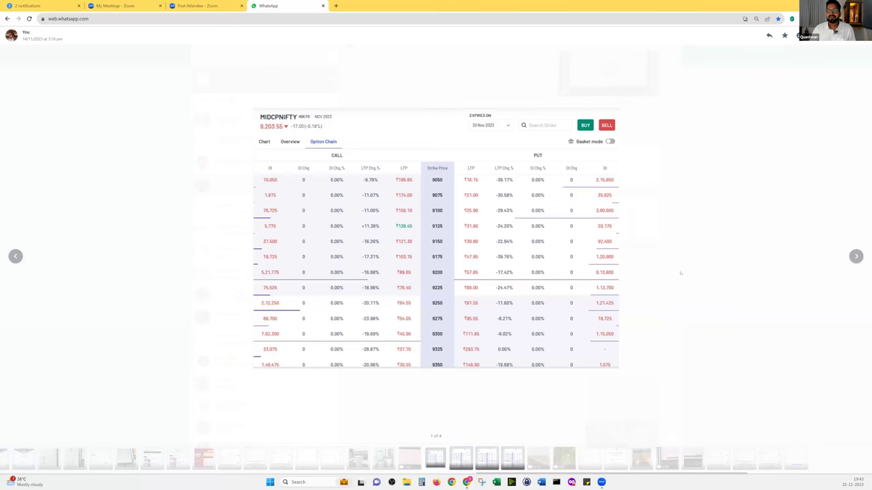
# Page through the FINNIFTY, SENSEX and BANKEX option-chain images, then go back to the QuantMan transactions.
pyautogui.click(855, 257)
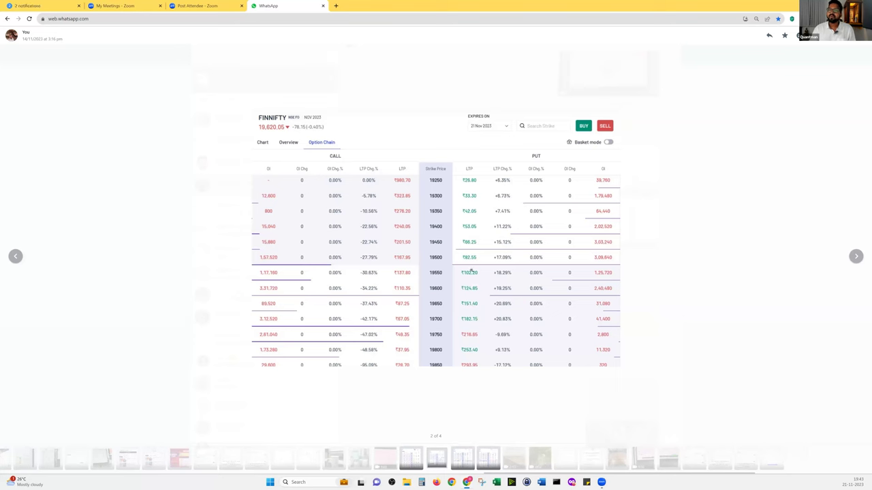
pyautogui.click(856, 256)
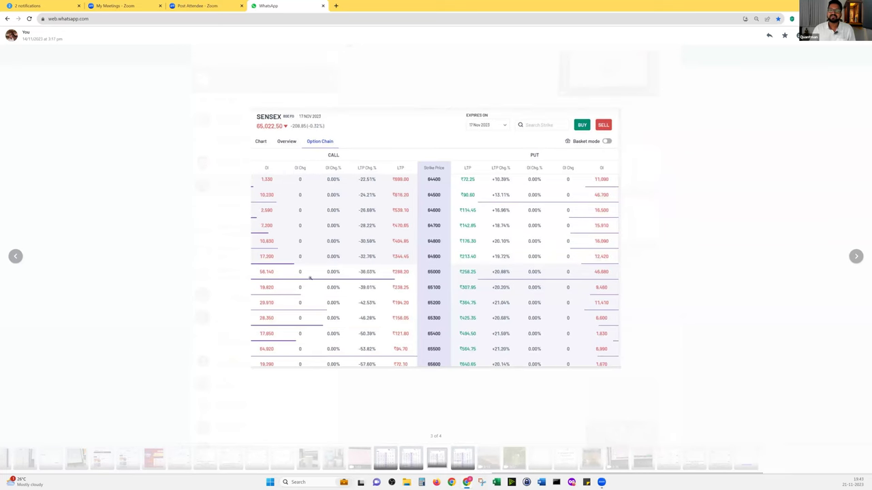
pyautogui.click(856, 257)
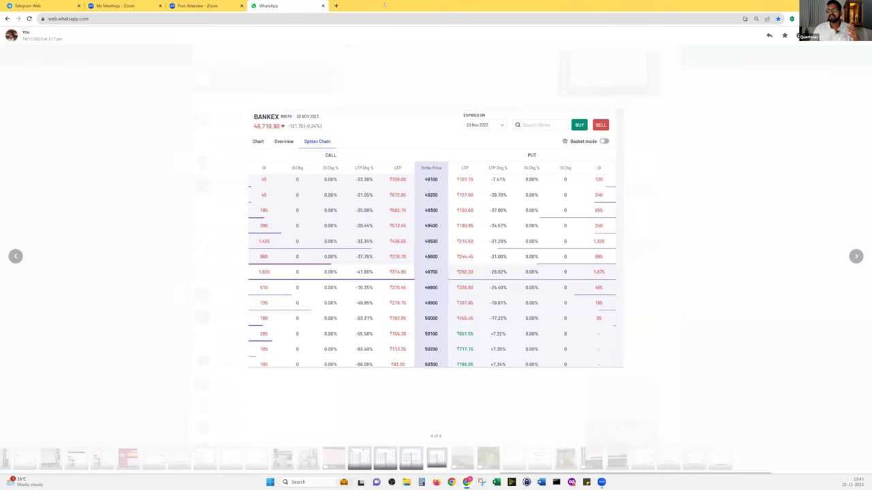
pyautogui.hotkey('alt', 'Tab')
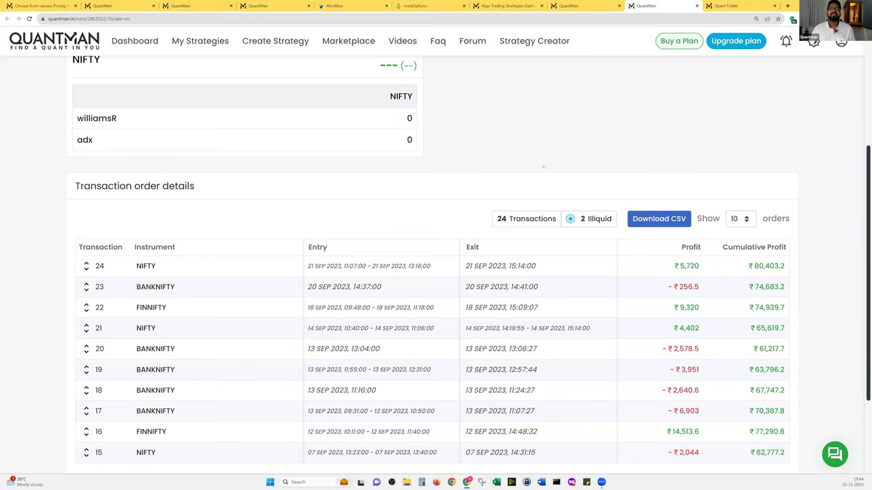
# On the Dashboard, collapse the DD Selling OTM 02 trades and open the Live Credits running-strategies list.
pyautogui.scroll(5, 544, 166)
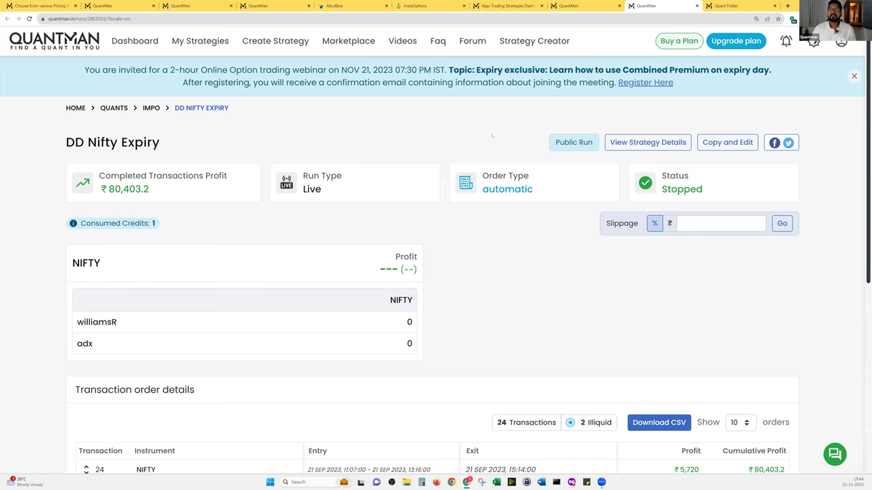
pyautogui.click(579, 6)
pyautogui.click(507, 6)
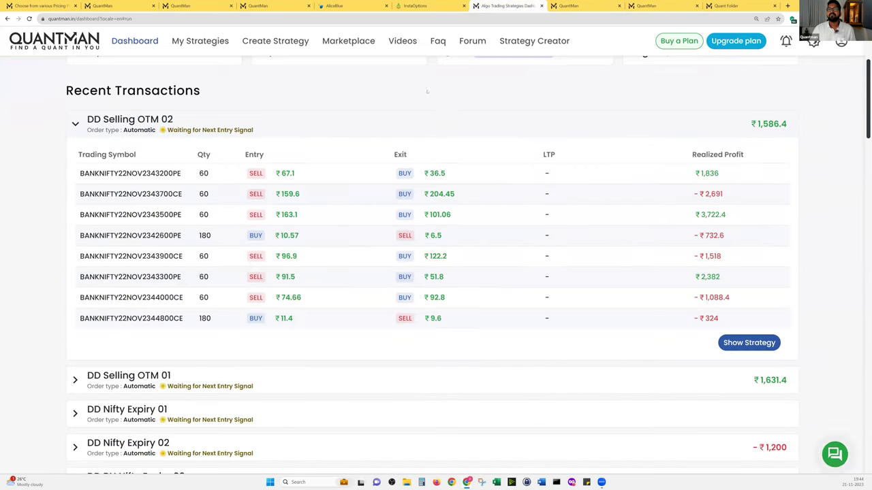
pyautogui.click(441, 128)
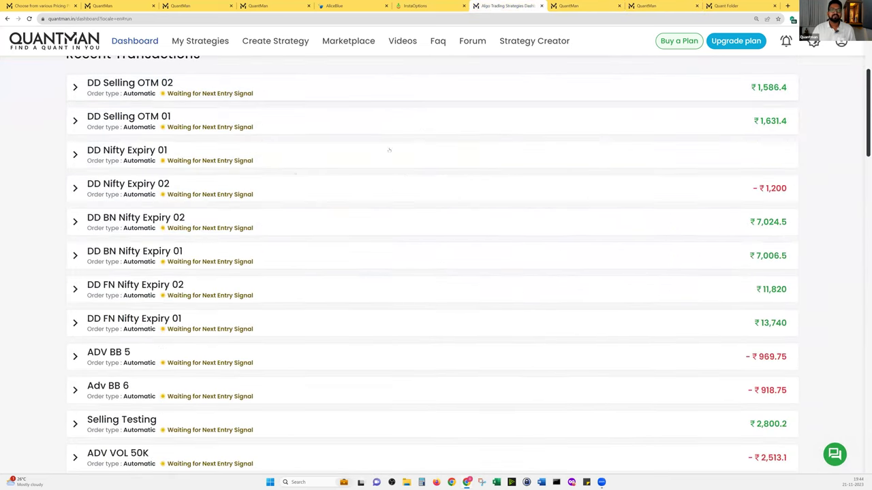
pyautogui.scroll(2, 273, 178)
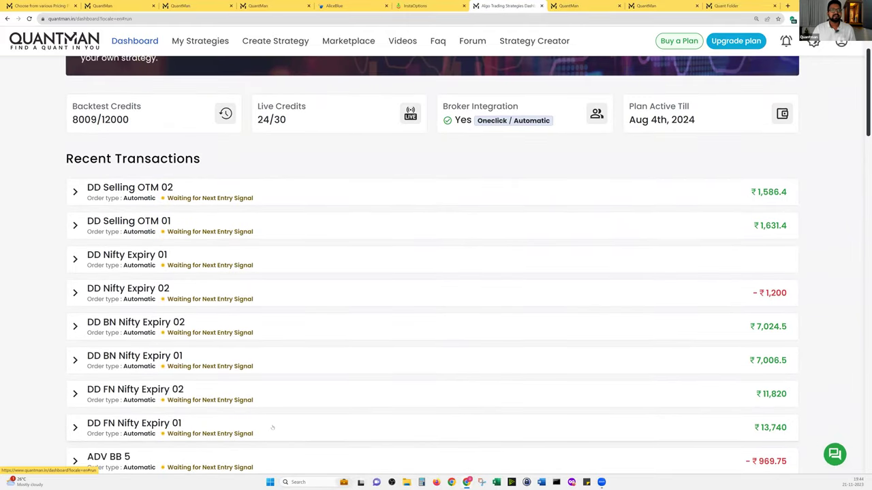
pyautogui.click(264, 120)
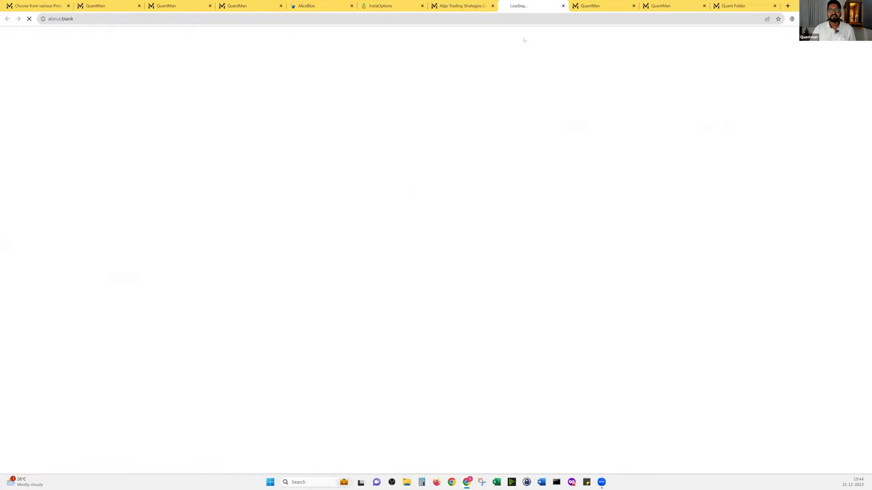
# Close the three leftover QuantMan tabs, including the duplicate folder list.
pyautogui.click(633, 6)
pyautogui.click(634, 5)
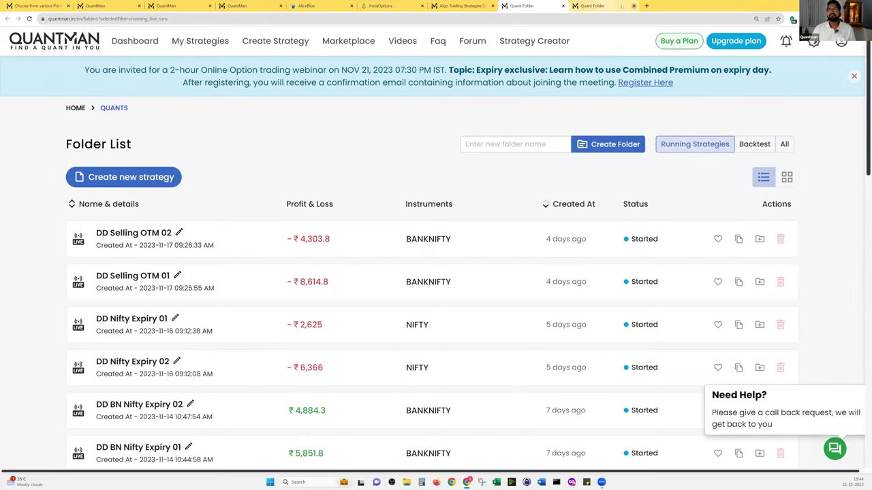
pyautogui.click(633, 5)
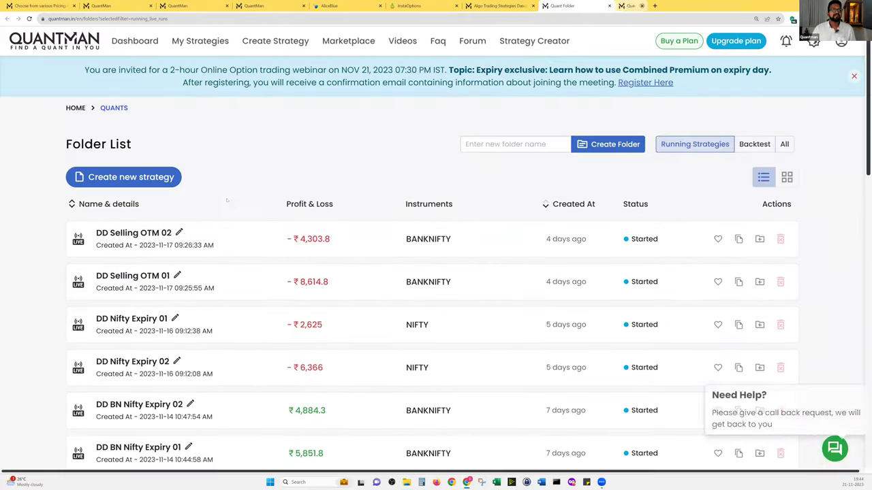
# Open DD FN Nifty Expiry 01 and Expiry 02 in new tabs, landing on Expiry 01.
pyautogui.scroll(-3, 227, 201)
pyautogui.scroll(-2, 228, 204)
pyautogui.rightClick(242, 241)
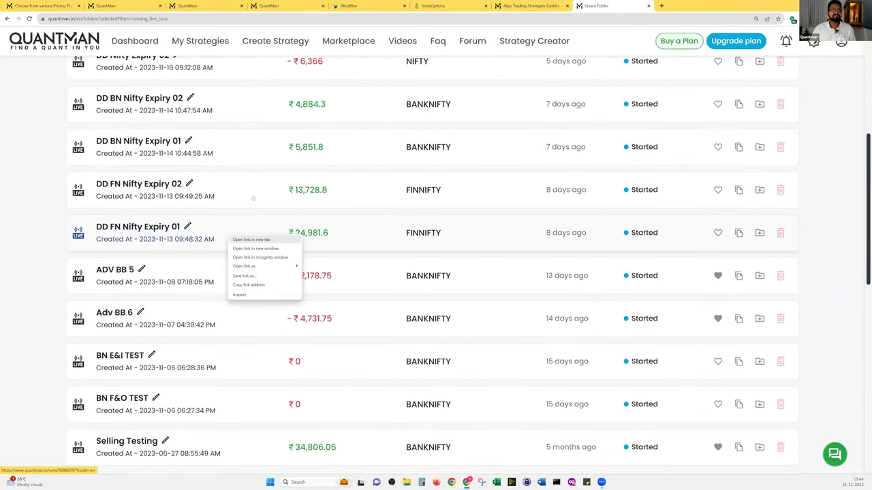
pyautogui.click(251, 240)
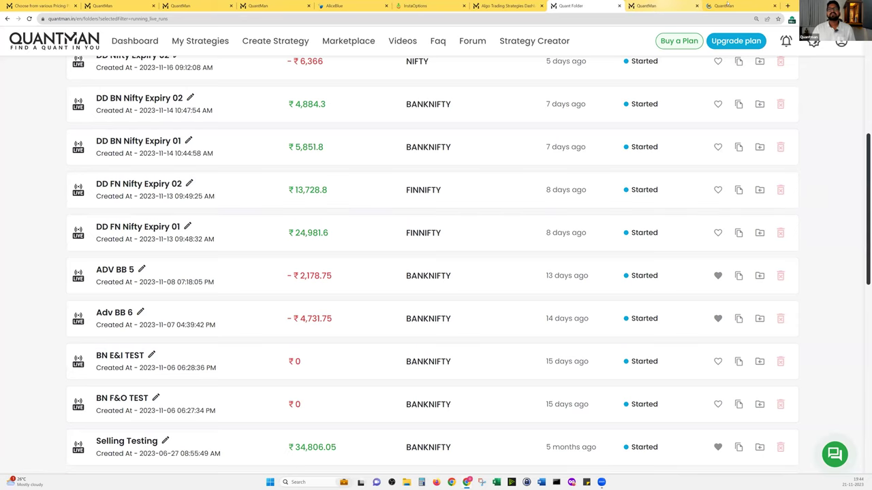
pyautogui.click(727, 5)
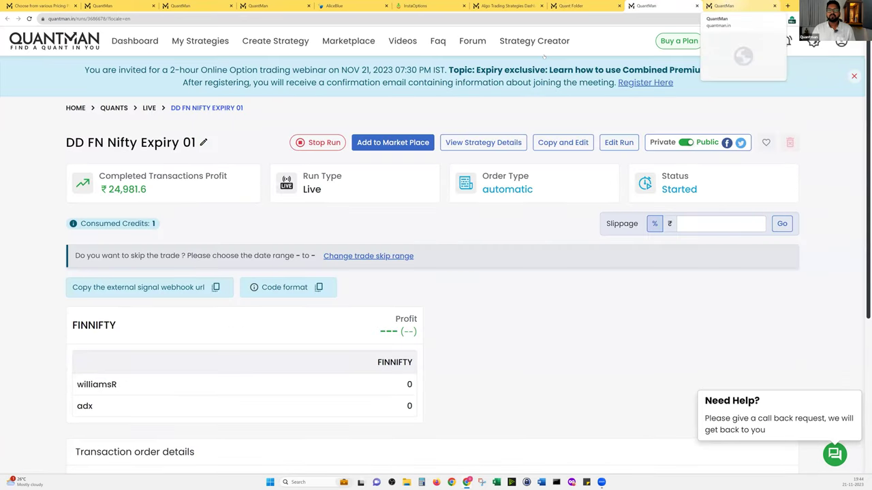
pyautogui.click(722, 4)
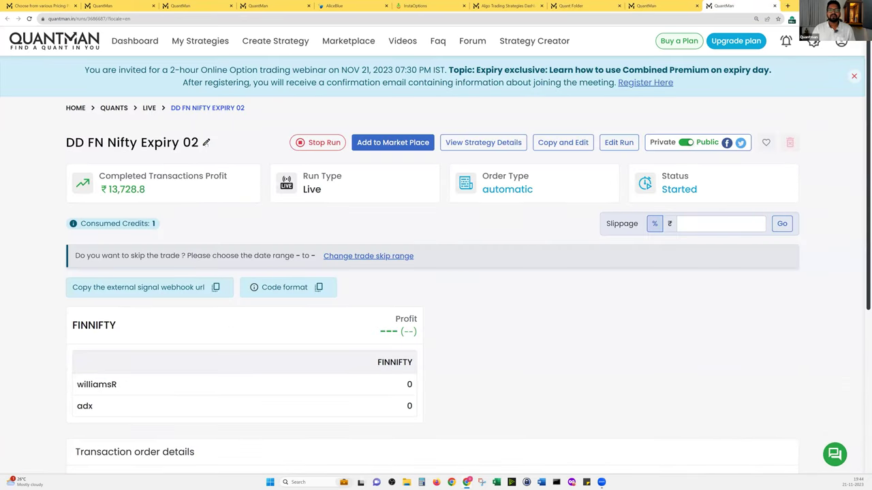
pyautogui.hotkey('ctrl', 'shift', 'Tab')
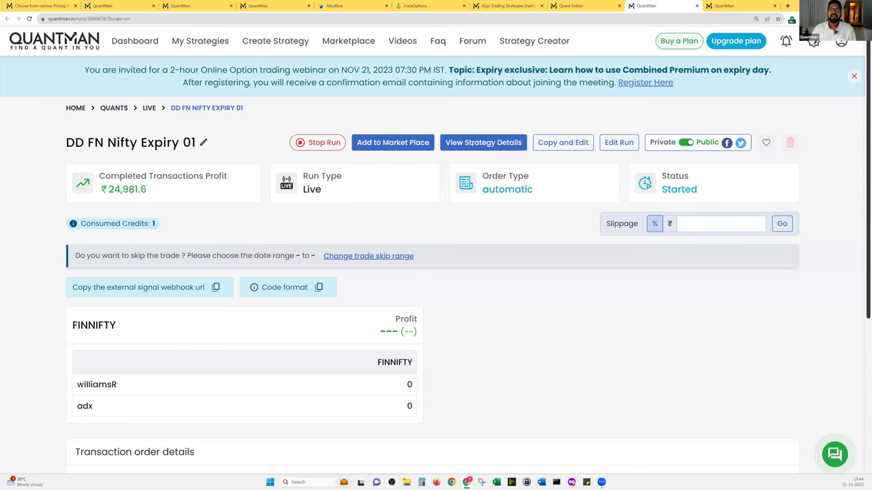
pyautogui.click(482, 142)
pyautogui.moveTo(100, 257); pyautogui.dragTo(406, 259)
pyautogui.moveTo(99, 275); pyautogui.dragTo(450, 286)
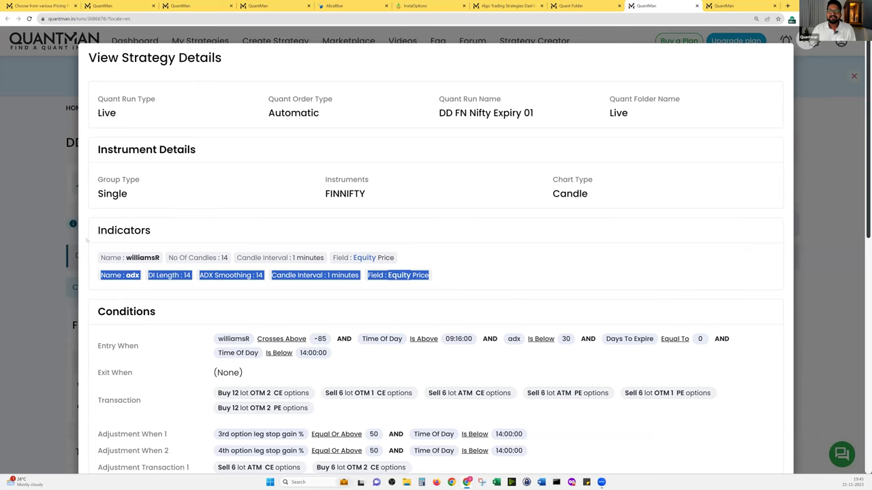
pyautogui.click(42, 224)
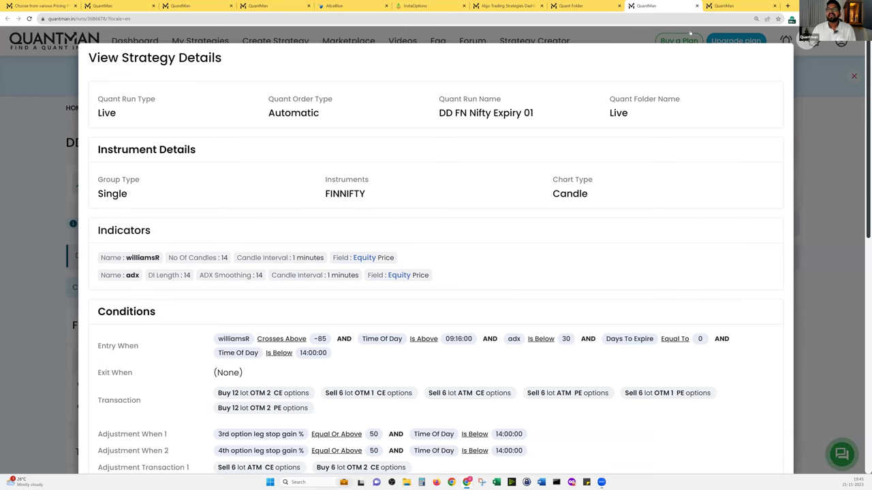
pyautogui.click(725, 5)
pyautogui.click(482, 142)
pyautogui.scroll(-1, 121, 191)
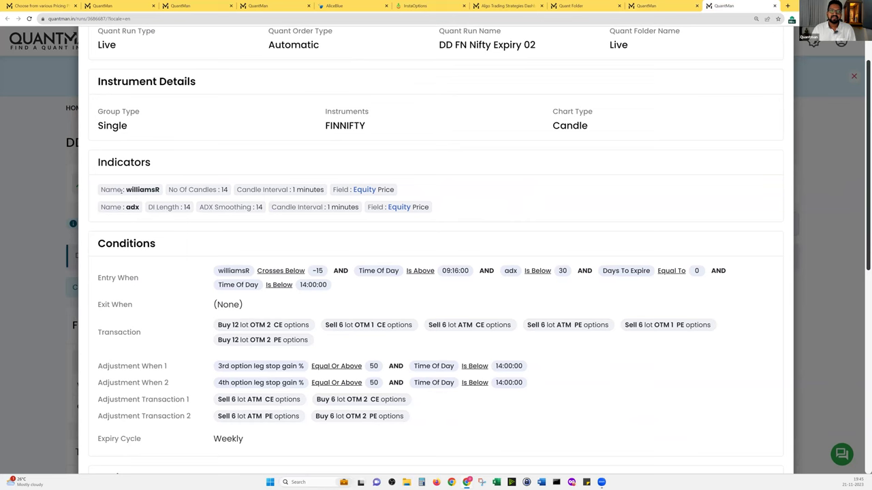
pyautogui.tripleClick(121, 190)
pyautogui.moveTo(105, 207); pyautogui.dragTo(428, 207)
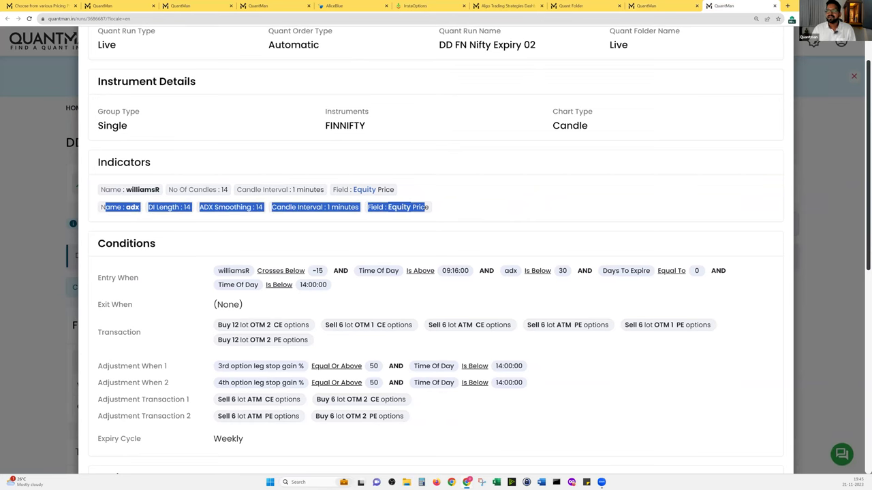
pyautogui.click(428, 207)
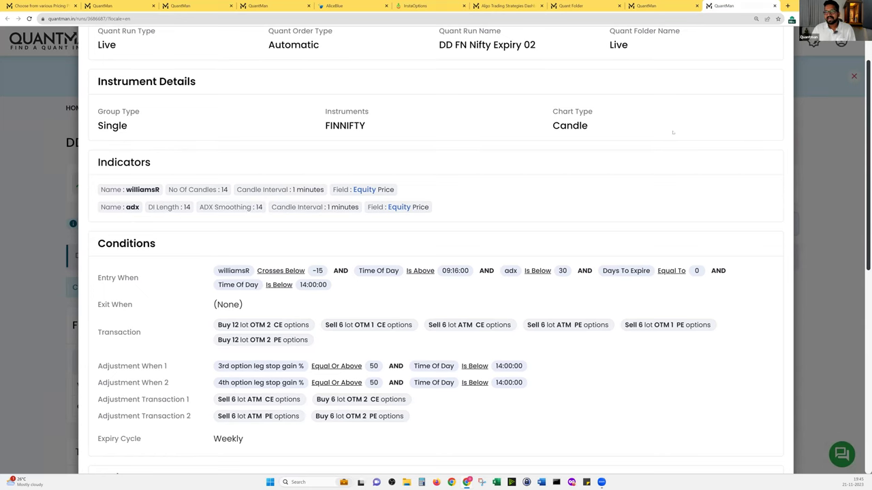
pyautogui.press('Escape')
pyautogui.click(660, 3)
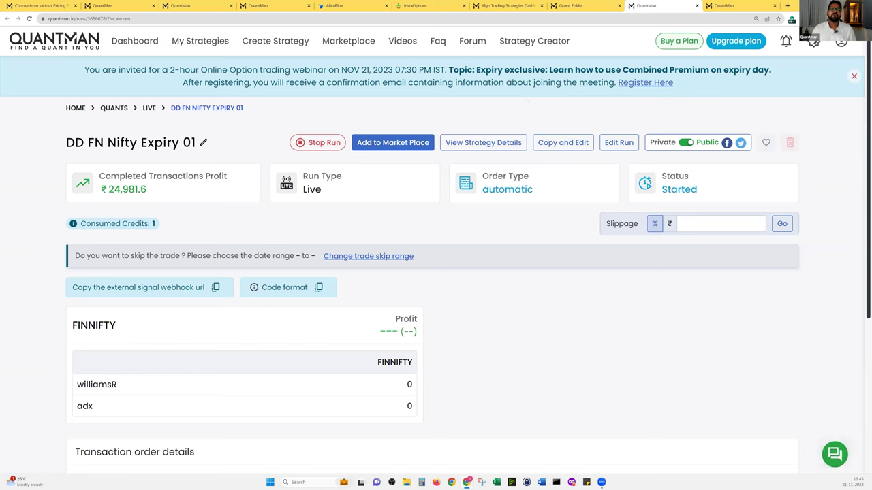
pyautogui.click(723, 5)
pyautogui.click(677, 5)
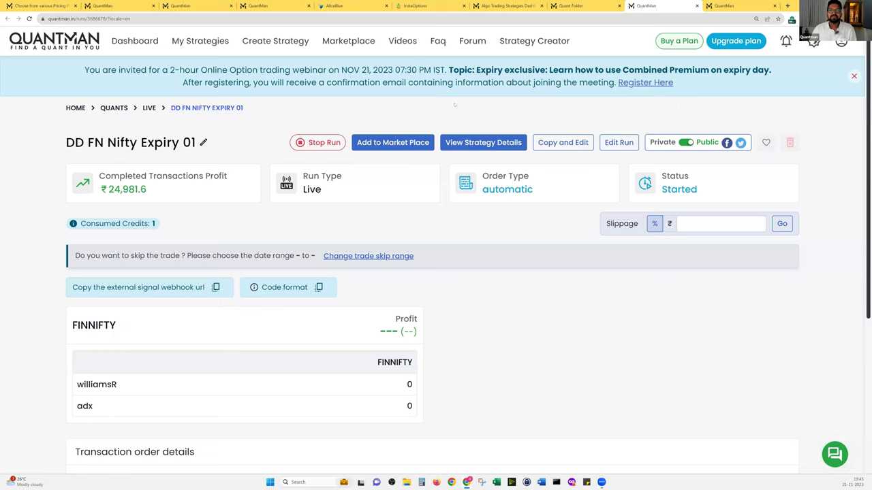
# Make a backtest copy of the Expiry 01 strategy and open its entry conditions.
pyautogui.click(577, 144)
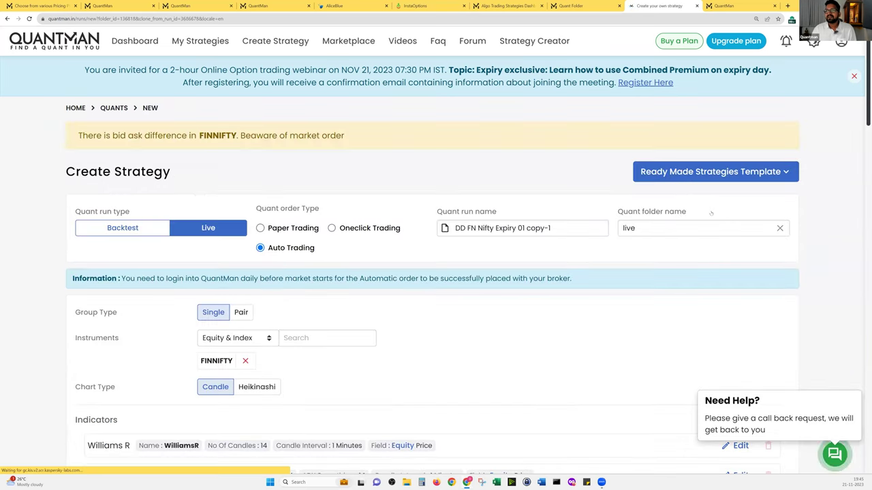
pyautogui.scroll(-1, 552, 149)
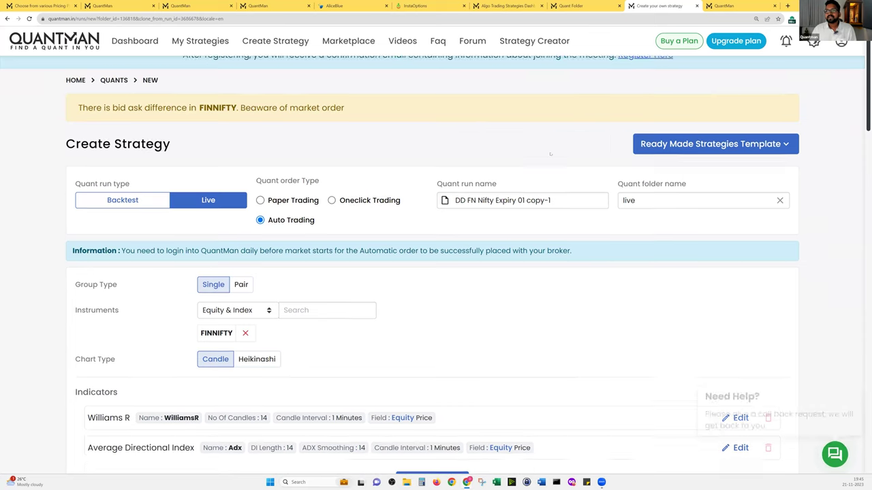
pyautogui.click(171, 195)
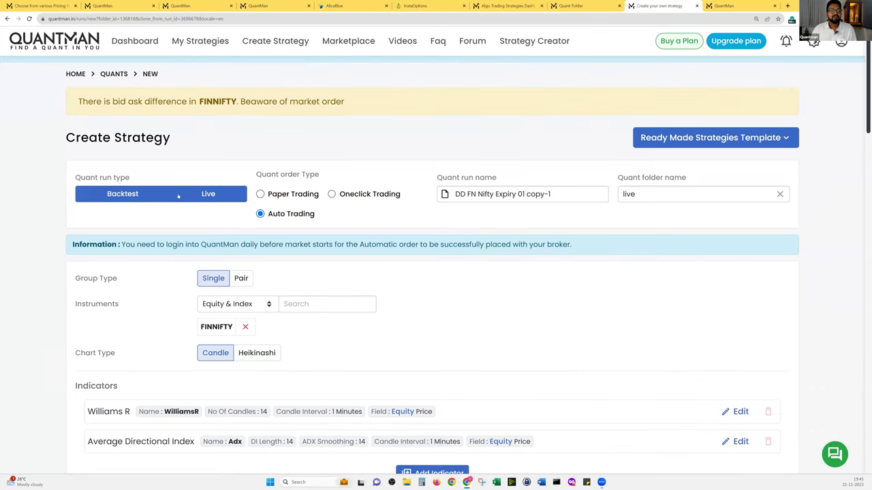
pyautogui.scroll(-4, 355, 190)
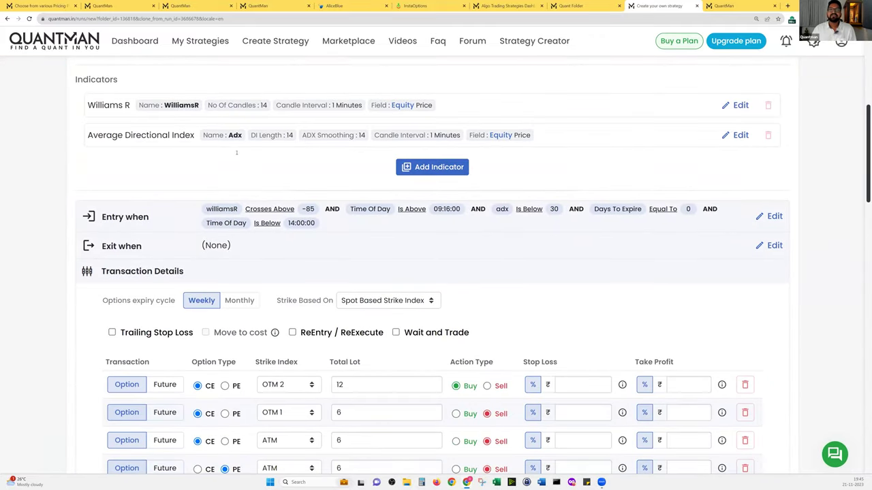
pyautogui.click(126, 216)
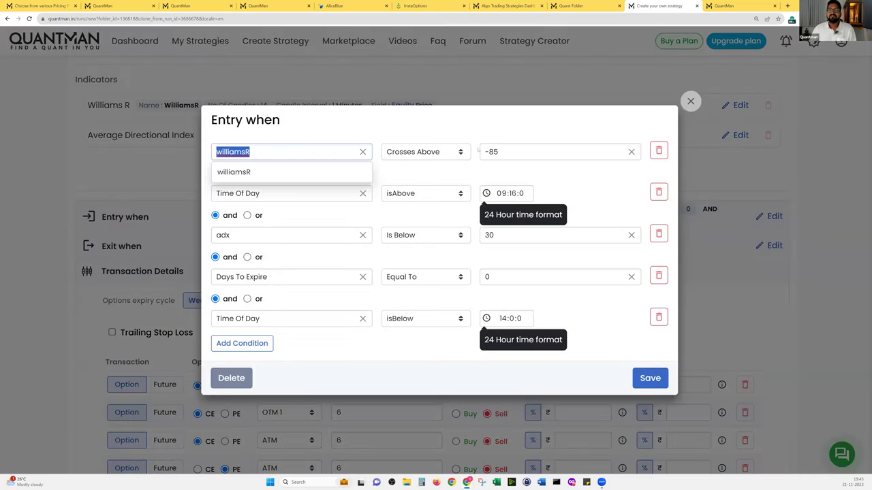
pyautogui.press('Tab')
pyautogui.click(609, 135)
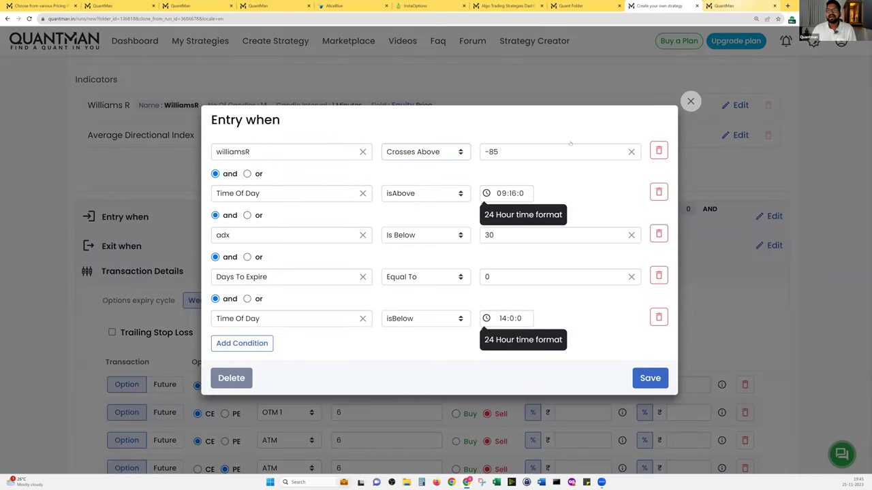
# Make an editable copy of the Expiry 02 strategy and open its entry conditions.
pyautogui.hotkey('ctrl', 'Tab')
pyautogui.click(565, 149)
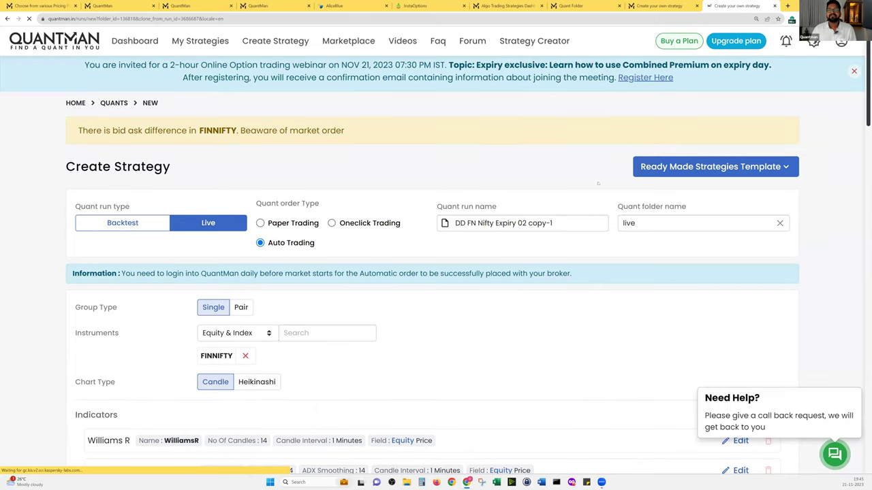
pyautogui.scroll(-4, 752, 283)
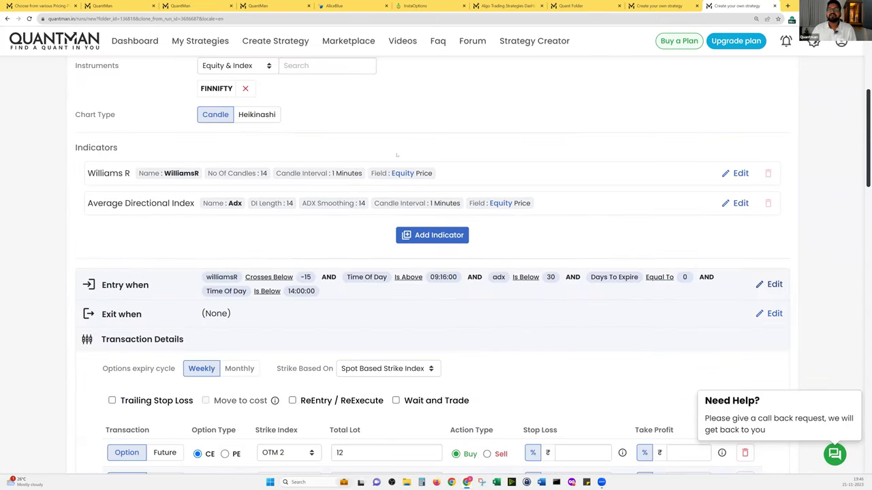
pyautogui.click(769, 284)
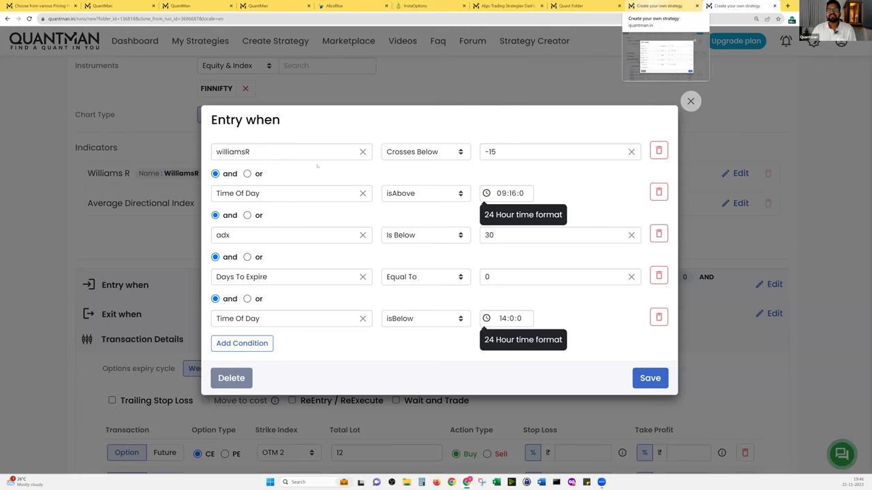
# Flip between the two copies to compare their entry conditions.
pyautogui.click(658, 7)
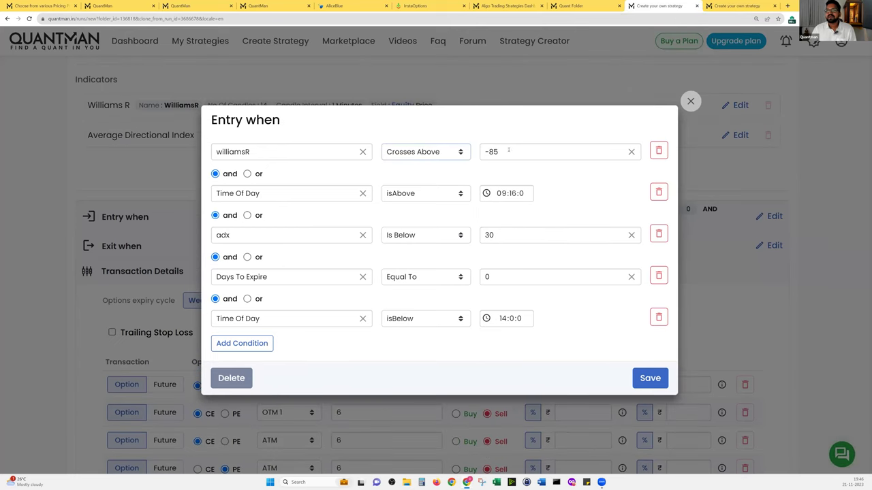
pyautogui.click(737, 6)
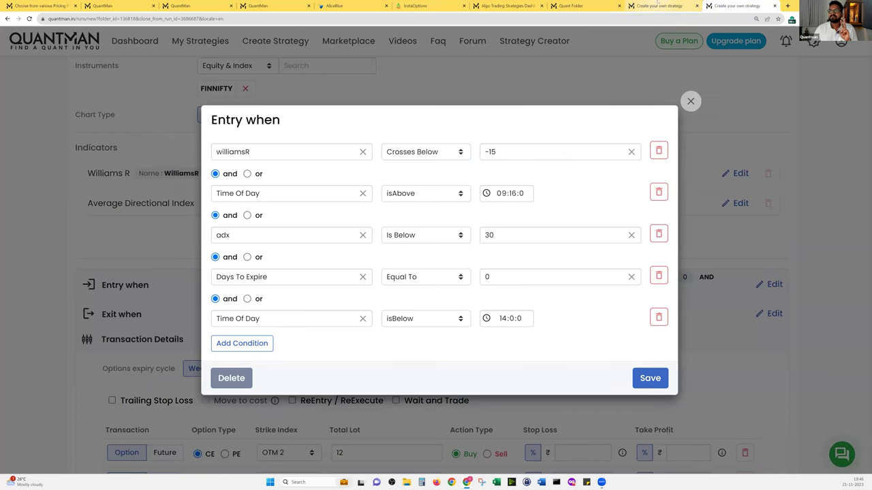
pyautogui.click(657, 4)
pyautogui.click(731, 4)
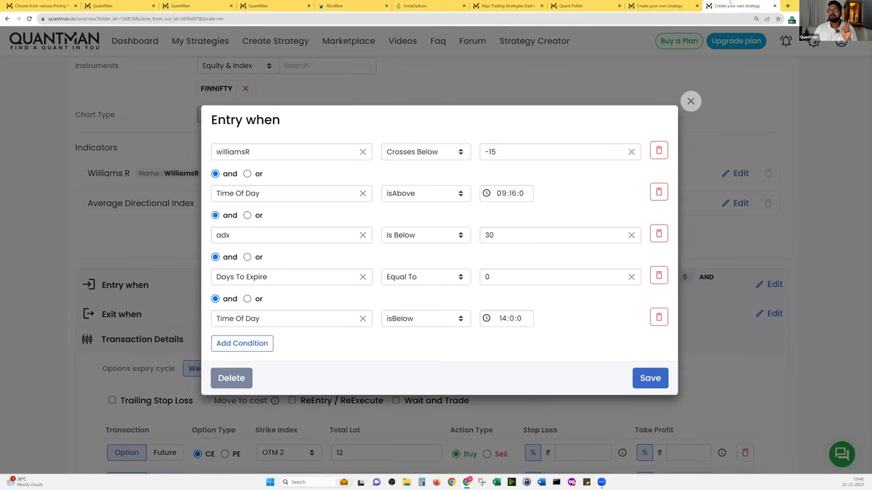
pyautogui.click(667, 4)
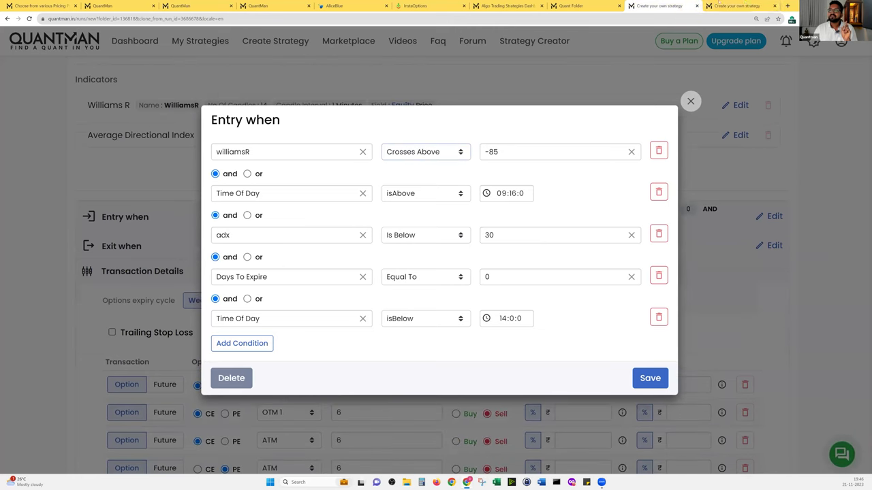
pyautogui.click(730, 4)
pyautogui.click(655, 4)
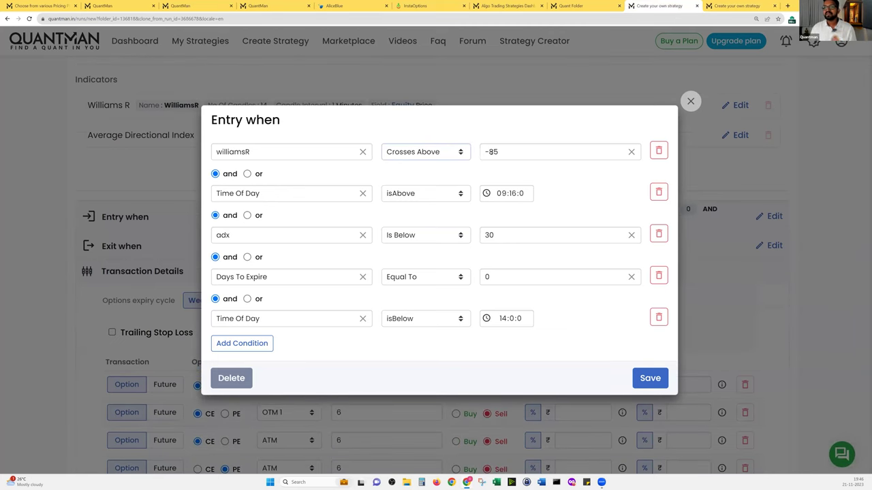
# Compare the williamsR thresholds, Crosses Above -85 versus Crosses Below -15, then open a blank tab.
pyautogui.click(484, 152)
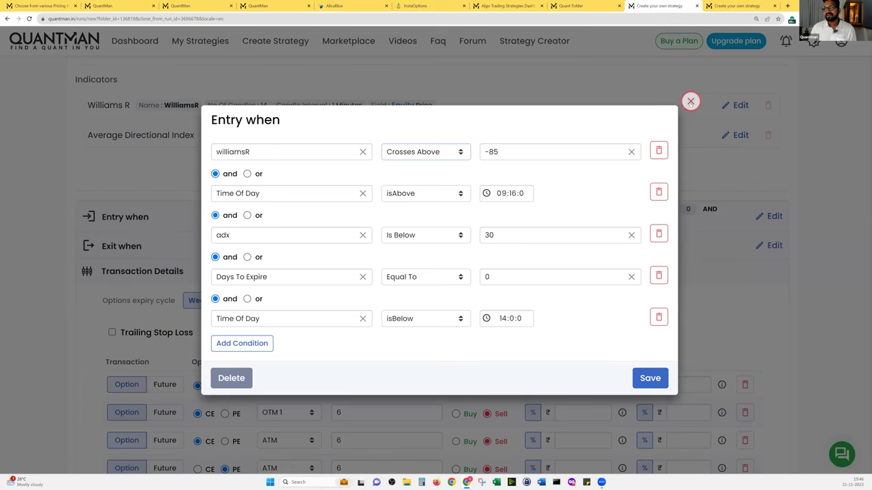
pyautogui.click(743, 6)
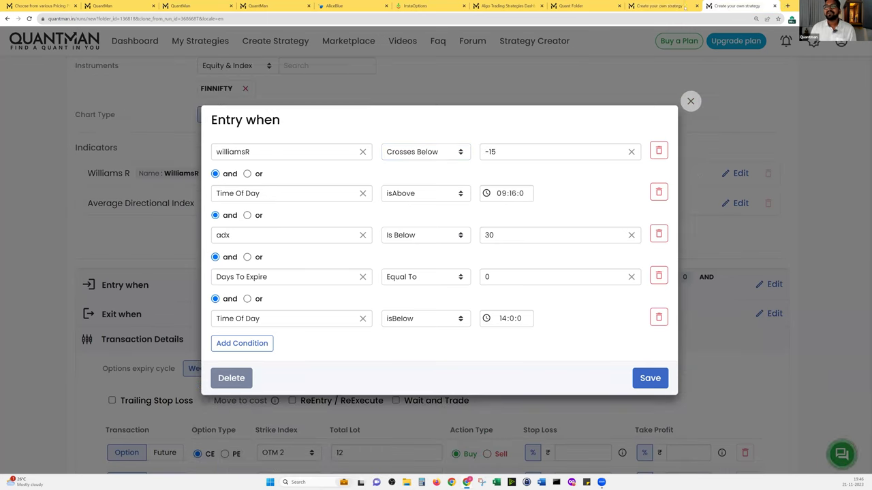
pyautogui.hotkey('ctrl', 'shift', 'Tab')
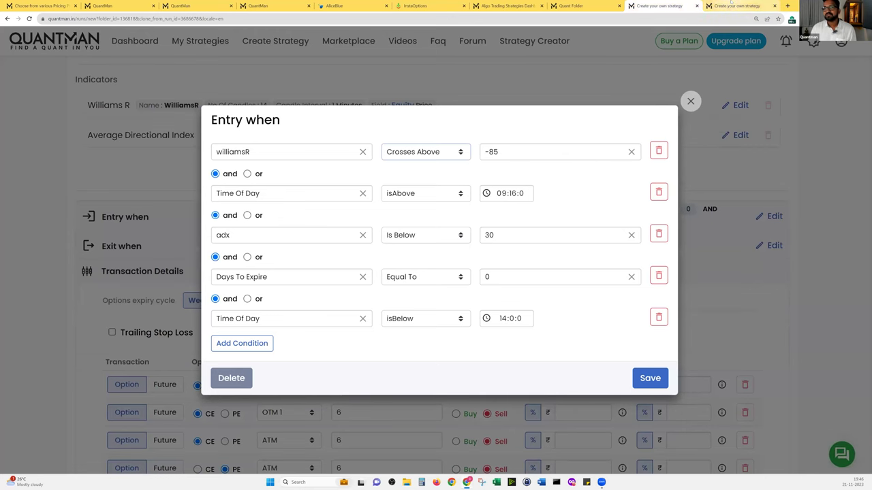
pyautogui.click(730, 3)
pyautogui.hotkey('ctrl', 'shift', 'Tab')
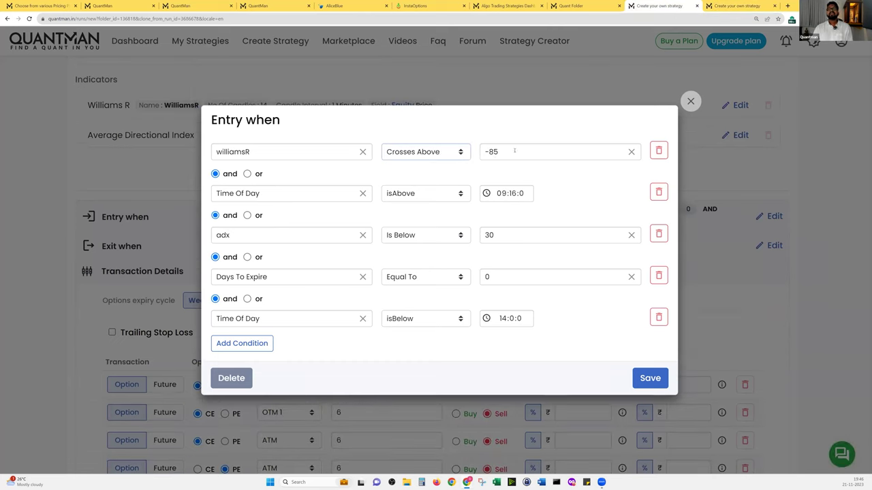
pyautogui.click(487, 152)
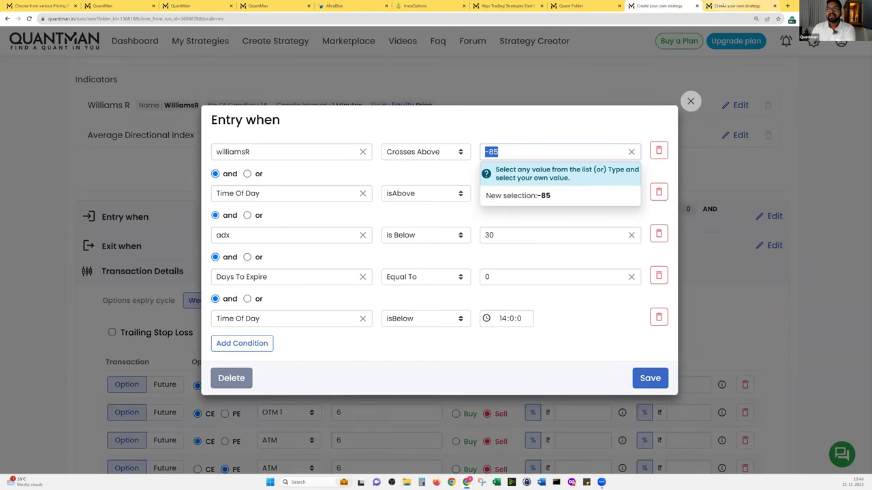
pyautogui.hotkey('ctrl', 'Tab')
pyautogui.click(486, 151)
pyautogui.doubleClick(488, 151)
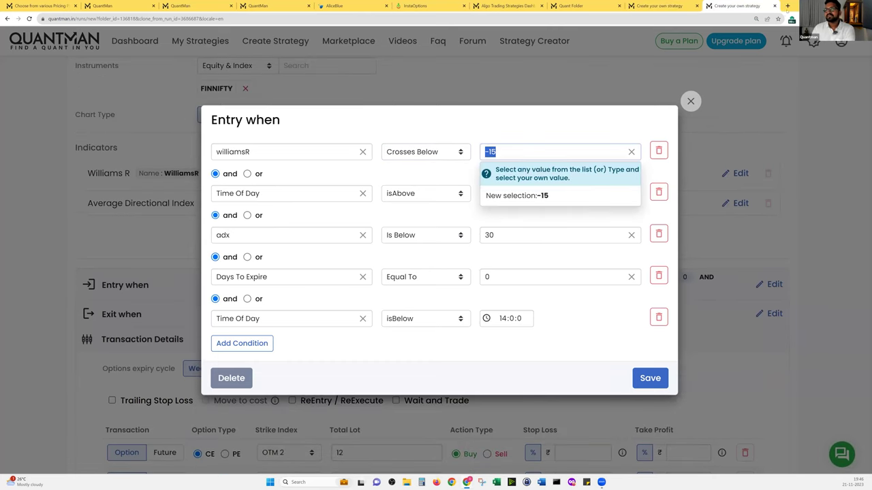
pyautogui.hotkey('ctrl', 't')
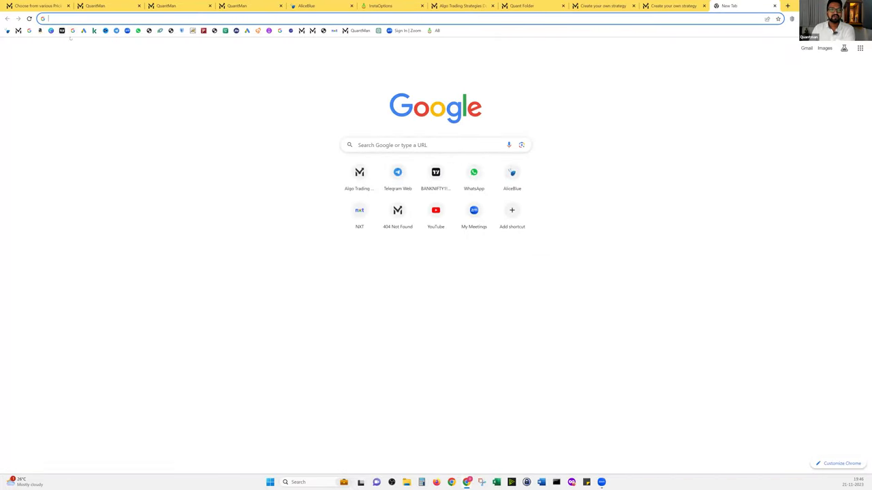
# Load the NIFTY FIN SERVICE 1-minute TradingView chart and shrink RSI so Williams %R fills the space.
pyautogui.write('in.tradingview.com/chart/iMytRV9/')
pyautogui.press('Return')
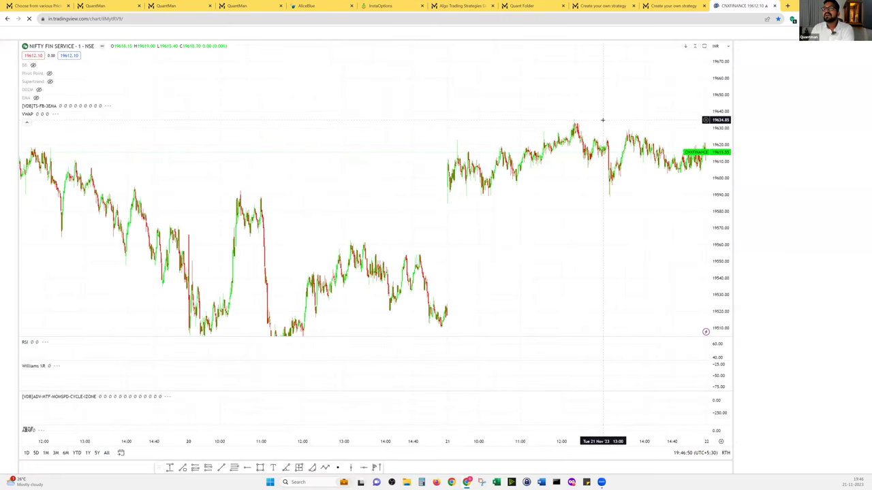
pyautogui.scroll(4, 602, 120)
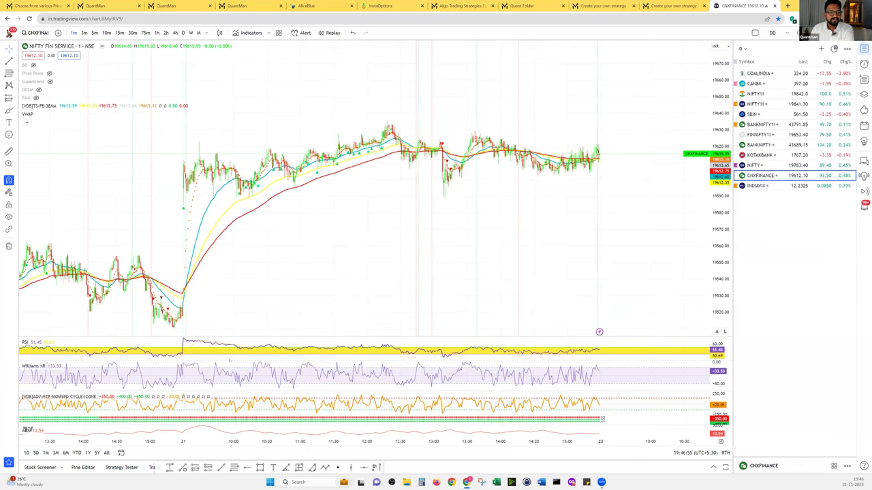
pyautogui.moveTo(237, 360); pyautogui.dragTo(239, 256)
pyautogui.moveTo(177, 345); pyautogui.dragTo(178, 257)
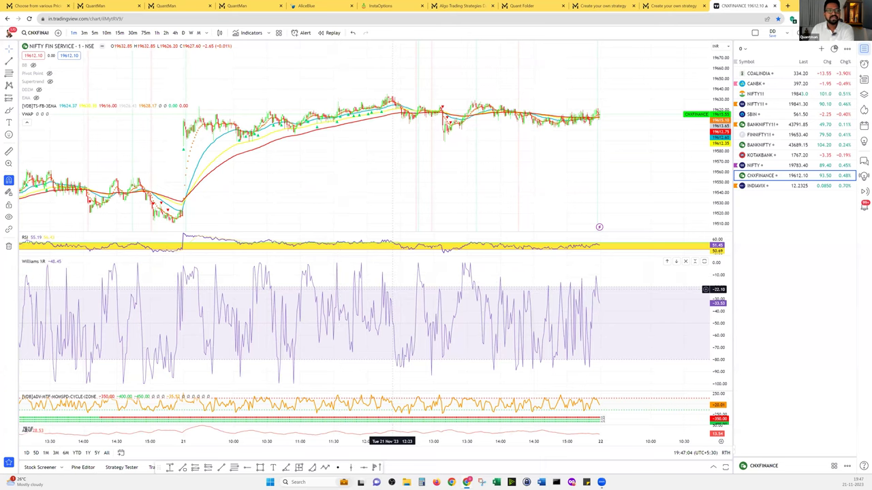
pyautogui.moveTo(391, 289); pyautogui.dragTo(469, 293)
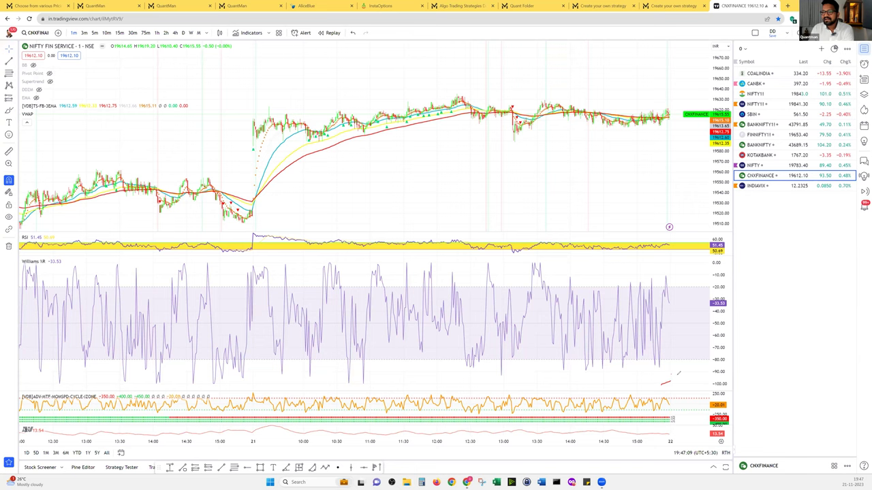
# Mark and circle the 0 and -100 levels beside the Williams %R pane.
pyautogui.moveTo(673, 373); pyautogui.dragTo(672, 382)
pyautogui.moveTo(679, 372); pyautogui.dragTo(677, 374)
pyautogui.moveTo(689, 371); pyautogui.dragTo(686, 372)
pyautogui.moveTo(669, 266)
pyautogui.mouseDown()
pyautogui.moveTo(682, 260)
pyautogui.moveTo(669, 266)
pyautogui.mouseUp()
pyautogui.moveTo(665, 366); pyautogui.dragTo(698, 368)
pyautogui.moveTo(688, 246); pyautogui.dragTo(705, 253)
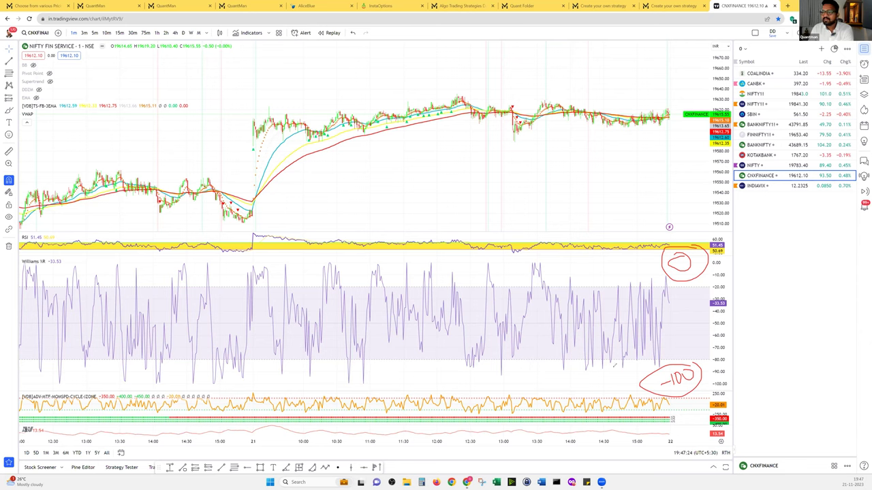
# Trace a Williams %R dip and rise, labelling them 1 and 2.
pyautogui.moveTo(550, 354)
pyautogui.mouseDown()
pyautogui.moveTo(568, 359)
pyautogui.moveTo(574, 344)
pyautogui.mouseUp()
pyautogui.moveTo(564, 292)
pyautogui.mouseDown()
pyautogui.moveTo(574, 271)
pyautogui.moveTo(581, 280)
pyautogui.mouseUp()
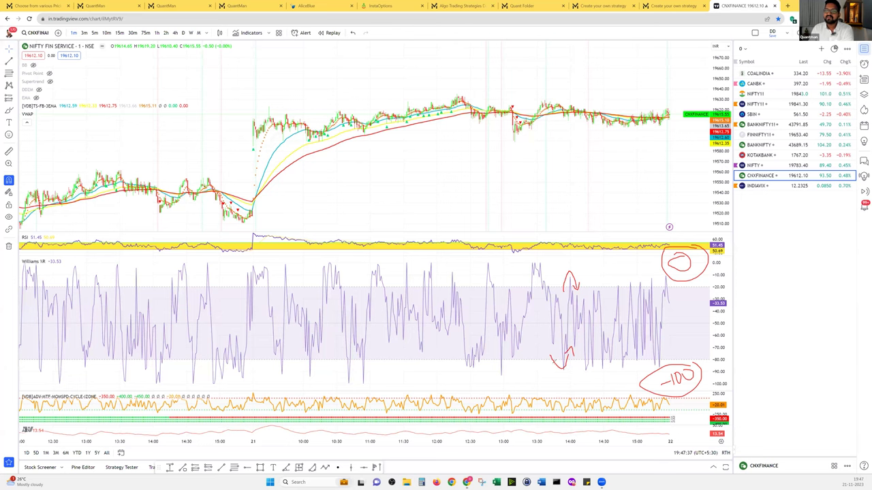
pyautogui.moveTo(539, 357)
pyautogui.mouseDown()
pyautogui.moveTo(536, 380)
pyautogui.moveTo(544, 364)
pyautogui.mouseUp()
pyautogui.moveTo(582, 273); pyautogui.dragTo(594, 288)
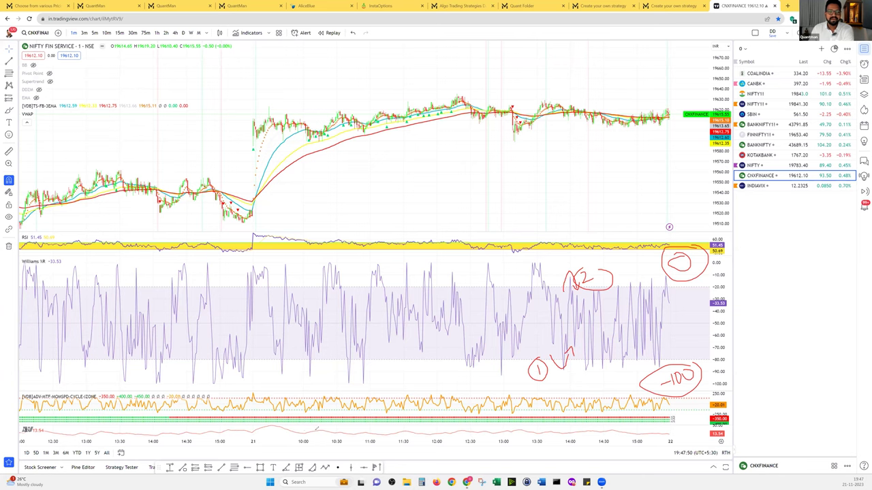
pyautogui.moveTo(294, 431); pyautogui.dragTo(358, 431)
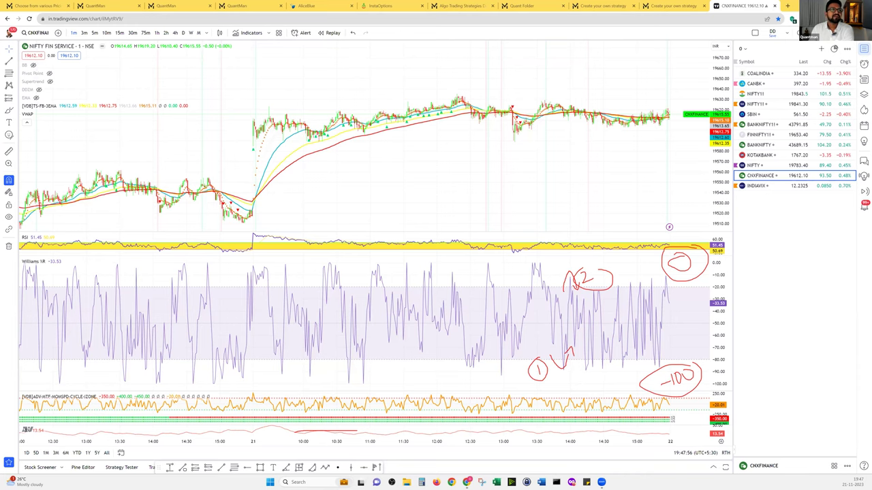
# Zoom in and circle the 21 Nov Williams %R dip and peak, labelled 1 and 2.
pyautogui.scroll(1, 336, 167)
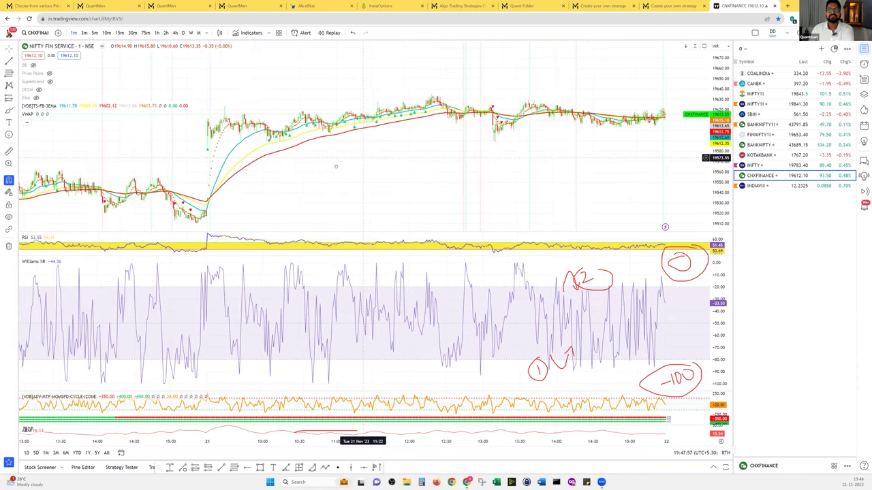
pyautogui.scroll(1, 318, 174)
pyautogui.moveTo(321, 179)
pyautogui.mouseDown()
pyautogui.moveTo(332, 179)
pyautogui.moveTo(323, 170)
pyautogui.mouseUp()
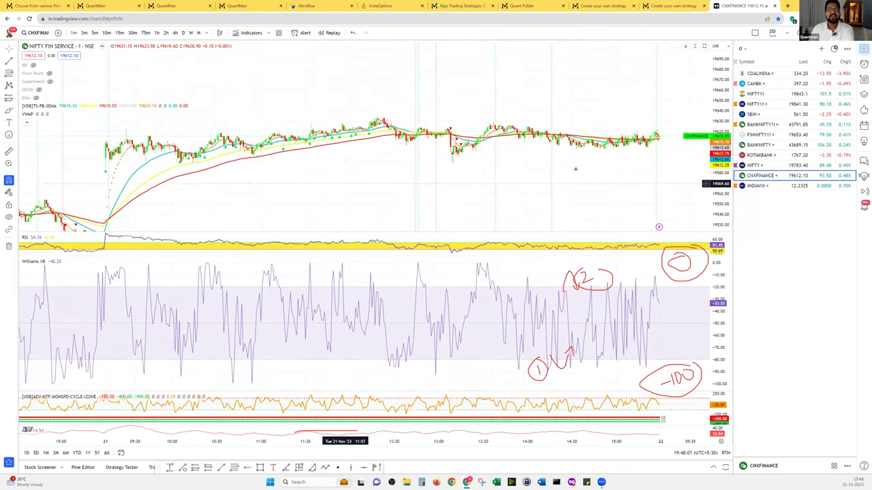
pyautogui.hscroll(-3, 272, 178)
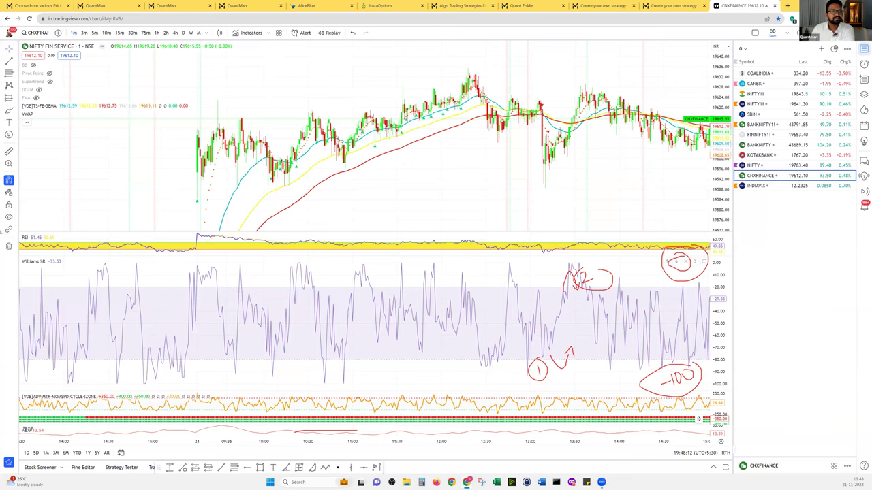
pyautogui.moveTo(271, 355)
pyautogui.mouseDown()
pyautogui.moveTo(262, 375)
pyautogui.moveTo(282, 368)
pyautogui.moveTo(275, 354)
pyautogui.mouseUp()
pyautogui.moveTo(302, 283)
pyautogui.mouseDown()
pyautogui.moveTo(286, 285)
pyautogui.moveTo(294, 292)
pyautogui.moveTo(297, 284)
pyautogui.mouseUp()
pyautogui.moveTo(245, 371); pyautogui.dragTo(249, 383)
pyautogui.moveTo(279, 275); pyautogui.dragTo(286, 286)
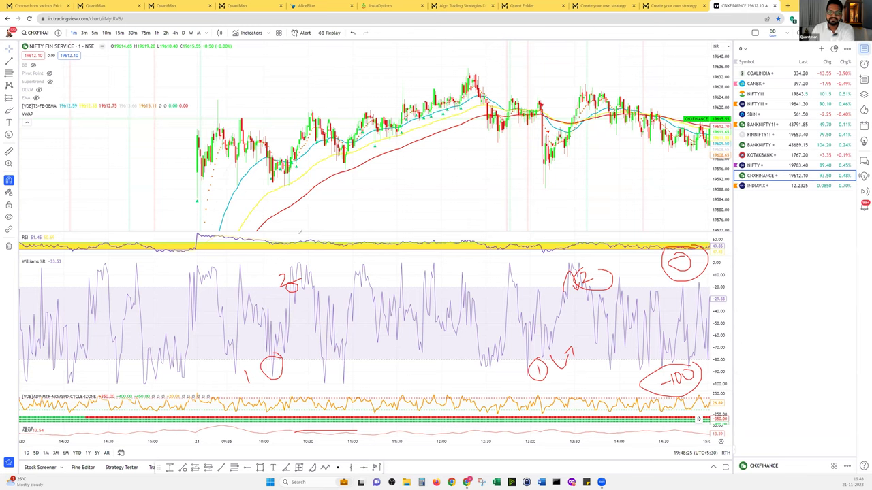
# Circle the matching price dip and rise on the candles, then return to QuantMan.
pyautogui.moveTo(278, 167)
pyautogui.mouseDown()
pyautogui.moveTo(289, 182)
pyautogui.moveTo(281, 164)
pyautogui.mouseUp()
pyautogui.moveTo(304, 126)
pyautogui.mouseDown()
pyautogui.moveTo(292, 176)
pyautogui.moveTo(308, 166)
pyautogui.mouseUp()
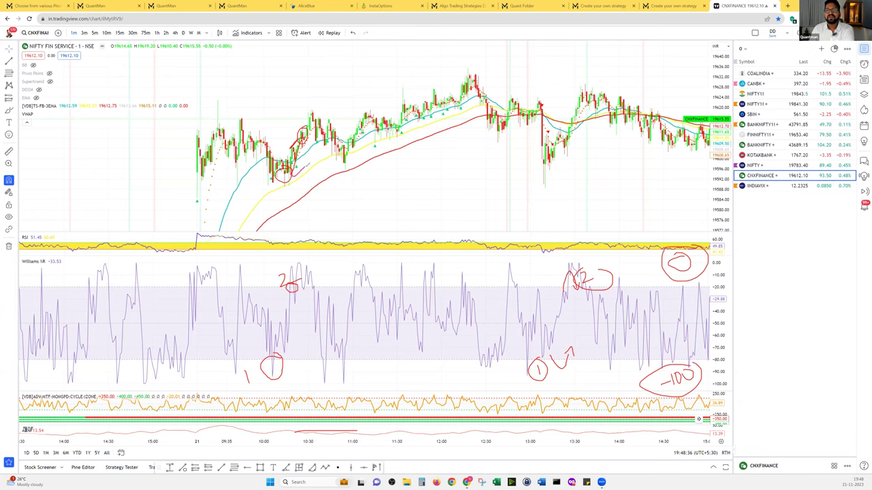
pyautogui.moveTo(311, 122)
pyautogui.mouseDown()
pyautogui.moveTo(263, 180)
pyautogui.moveTo(315, 125)
pyautogui.mouseUp()
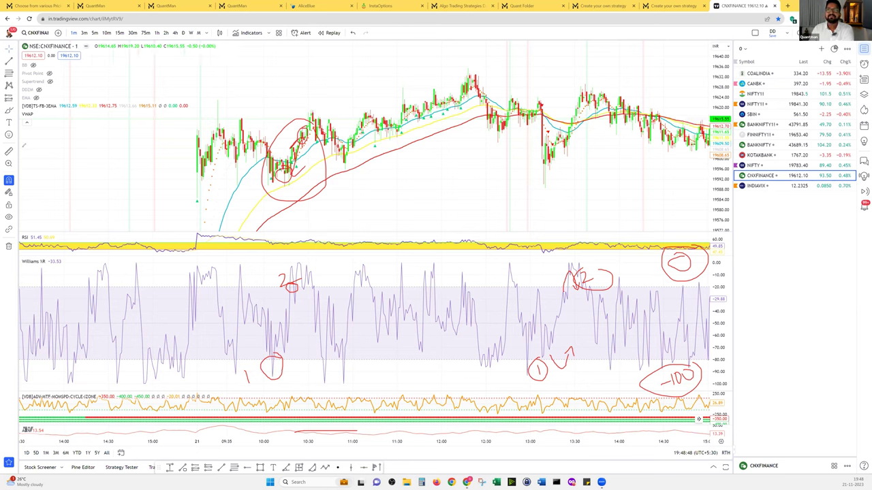
pyautogui.click(599, 5)
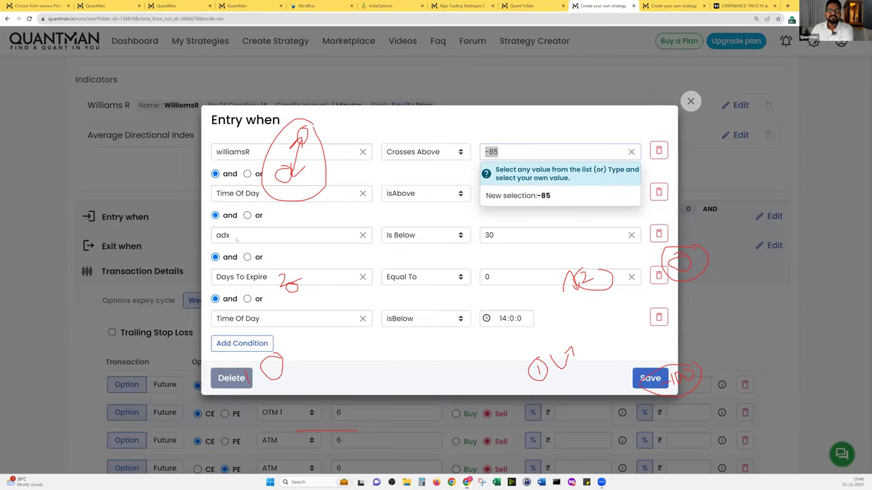
# Clear the annotations, switch to the -15 strategy and mark its 09:16:0 Time Of Day start.
pyautogui.press('Escape')
pyautogui.click(490, 130)
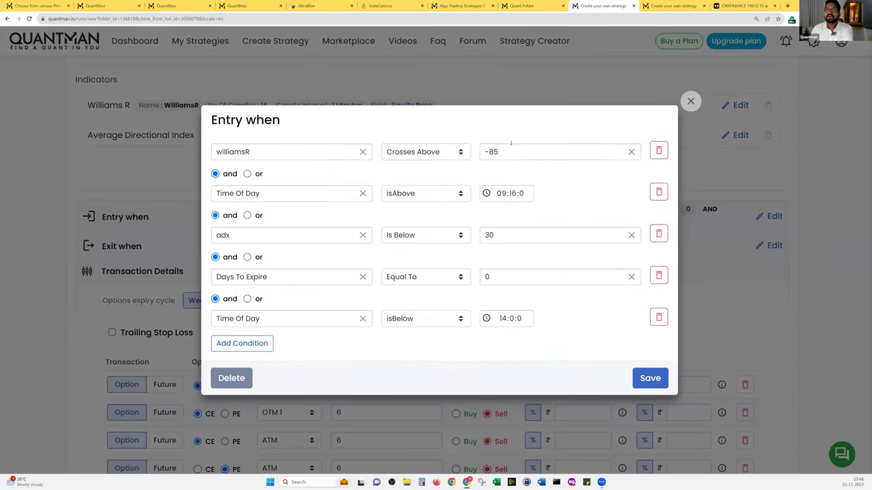
pyautogui.hotkey('ctrl', 'Tab')
pyautogui.click(492, 141)
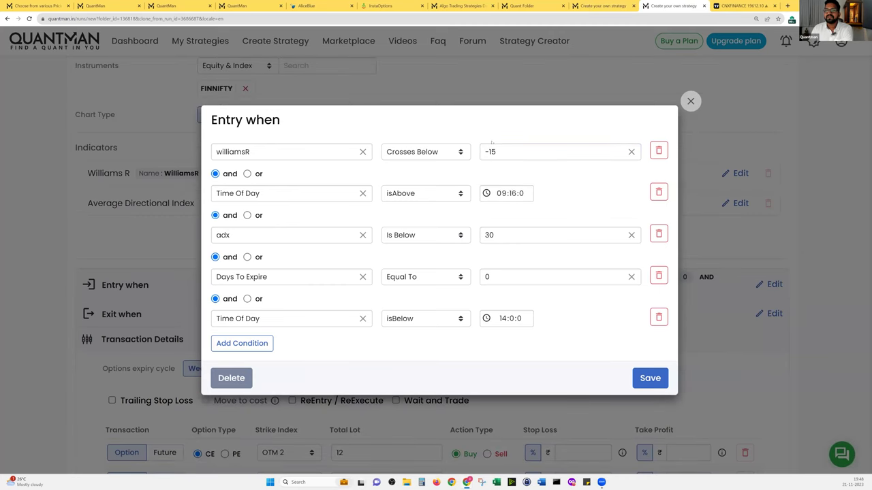
pyautogui.click(313, 196)
pyautogui.click(555, 194)
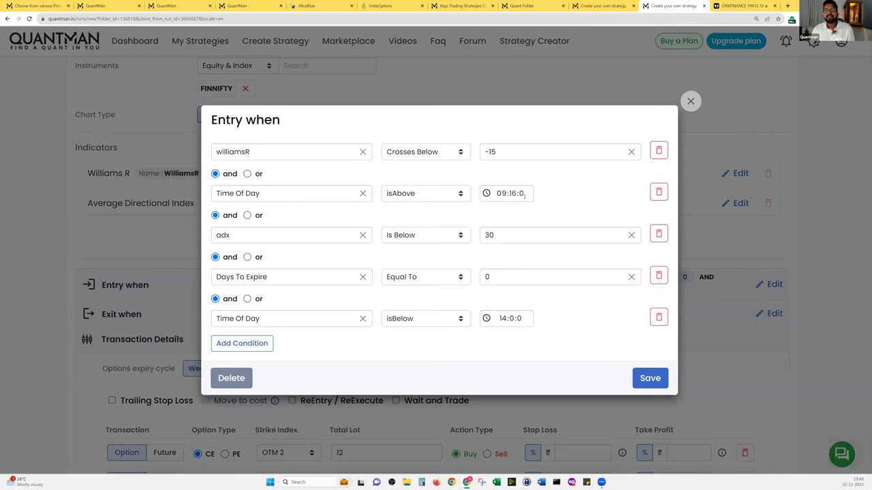
pyautogui.click(525, 195)
pyautogui.click(532, 199)
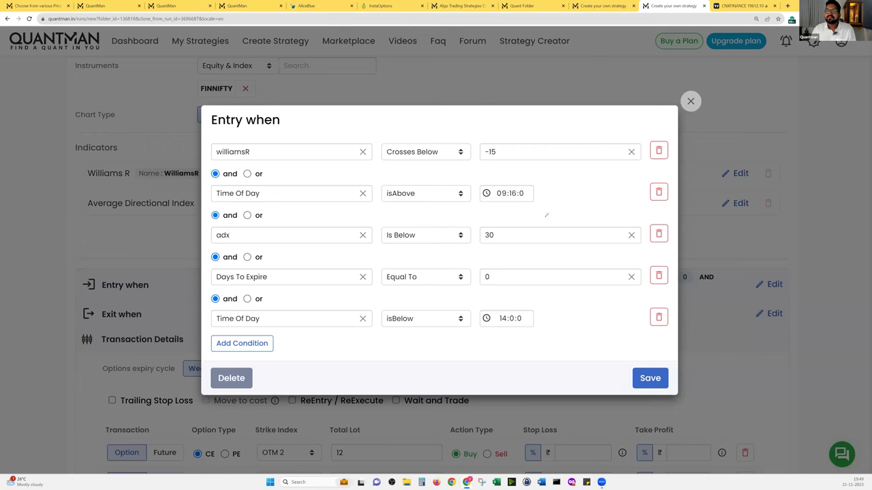
pyautogui.moveTo(544, 217)
pyautogui.mouseDown()
pyautogui.moveTo(549, 179)
pyautogui.moveTo(569, 218)
pyautogui.moveTo(579, 199)
pyautogui.mouseUp()
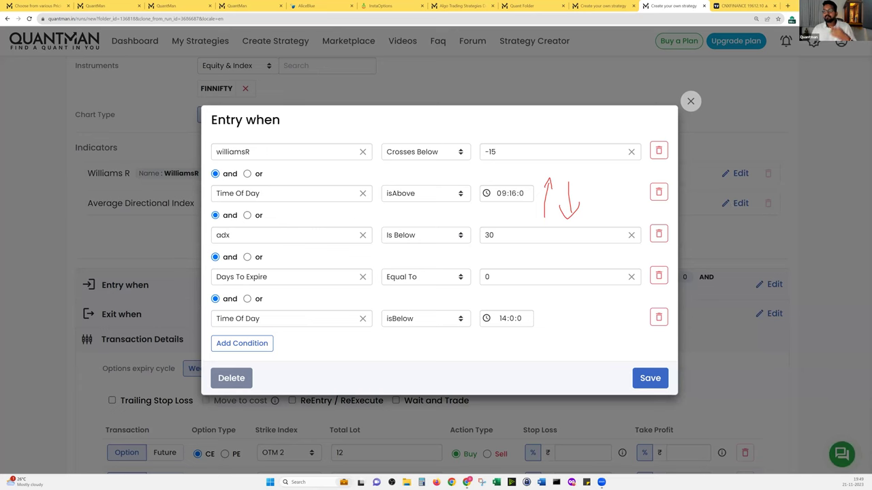
# Annotate around the 09:16:0 start time, then erase the red drawing.
pyautogui.moveTo(545, 171)
pyautogui.mouseDown()
pyautogui.moveTo(529, 193)
pyautogui.moveTo(540, 215)
pyautogui.moveTo(564, 174)
pyautogui.moveTo(537, 172)
pyautogui.mouseUp()
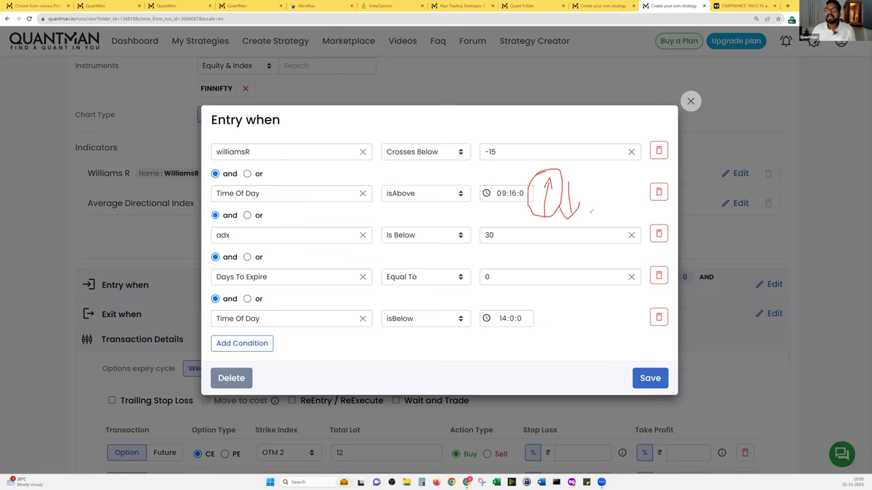
pyautogui.moveTo(590, 213)
pyautogui.mouseDown()
pyautogui.moveTo(610, 190)
pyautogui.moveTo(623, 196)
pyautogui.mouseUp()
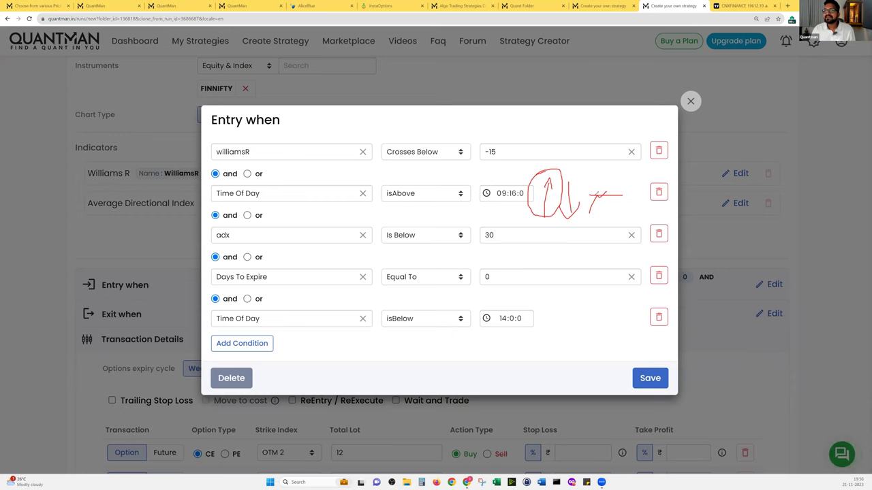
pyautogui.moveTo(596, 185); pyautogui.dragTo(598, 182)
pyautogui.moveTo(592, 180)
pyautogui.mouseDown()
pyautogui.moveTo(603, 194)
pyautogui.moveTo(608, 179)
pyautogui.moveTo(605, 195)
pyautogui.mouseUp()
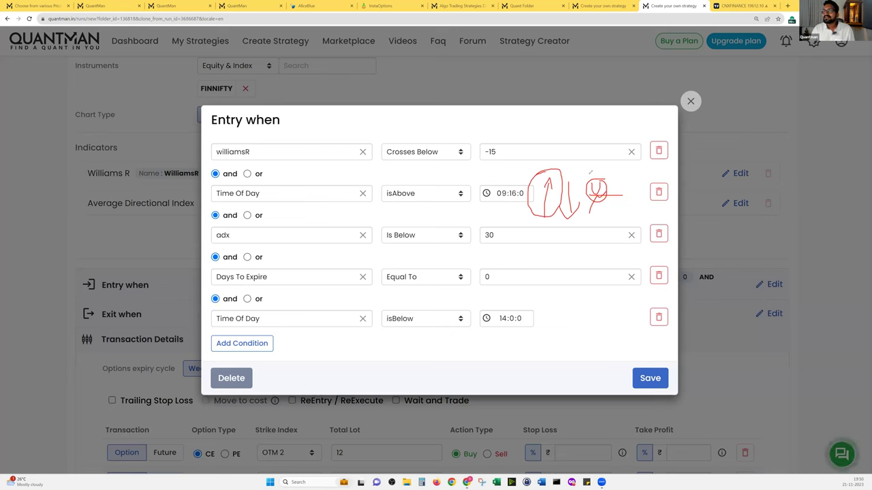
pyautogui.moveTo(590, 176)
pyautogui.mouseDown()
pyautogui.moveTo(616, 160)
pyautogui.moveTo(607, 181)
pyautogui.moveTo(619, 147)
pyautogui.moveTo(577, 176)
pyautogui.mouseUp()
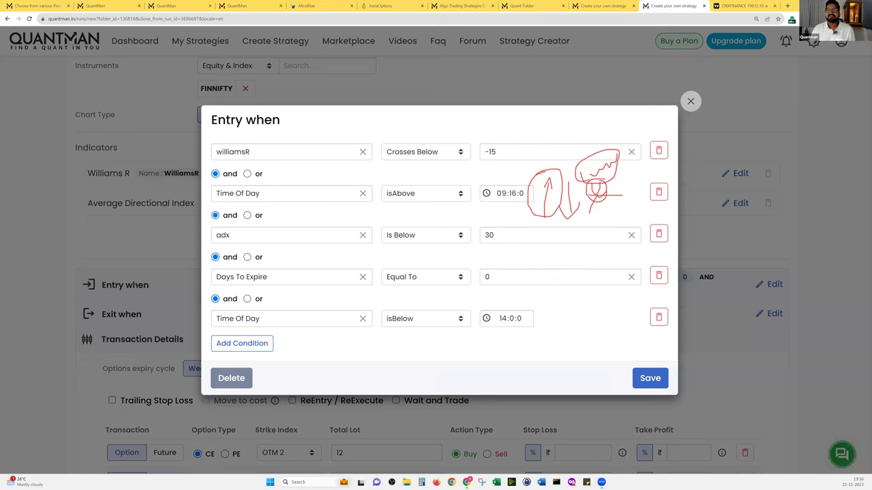
pyautogui.press('Escape')
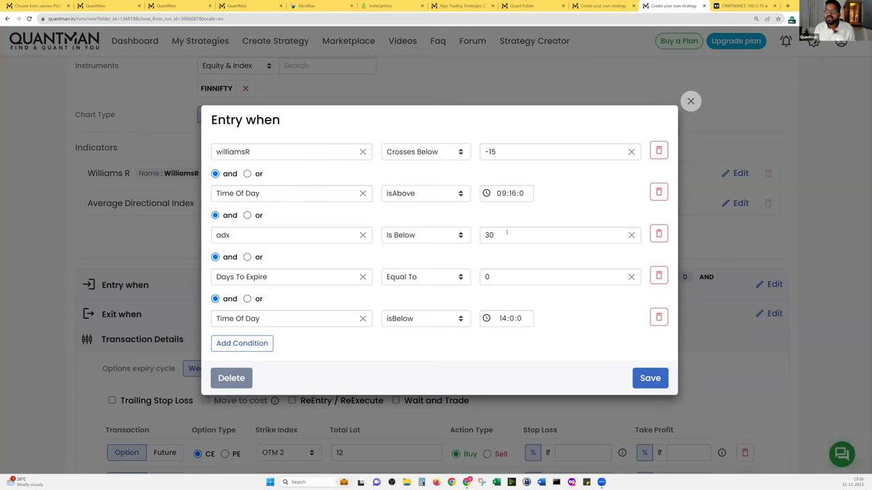
# Check the Days To Expire and 14:0:0 cut-off conditions, then close the editor without saving.
pyautogui.click(480, 277)
pyautogui.press('Escape')
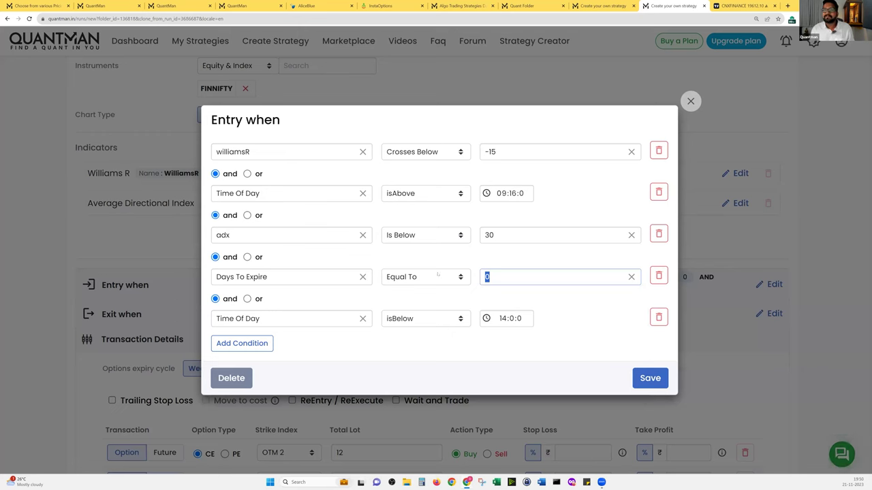
pyautogui.click(508, 256)
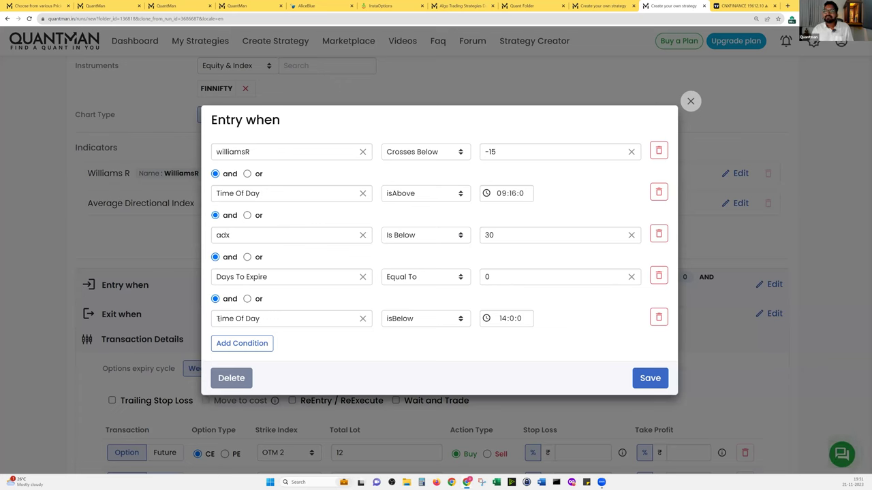
pyautogui.hotkey('shift', 'Tab')
pyautogui.hotkey('shift', 'Tab')
pyautogui.click(557, 318)
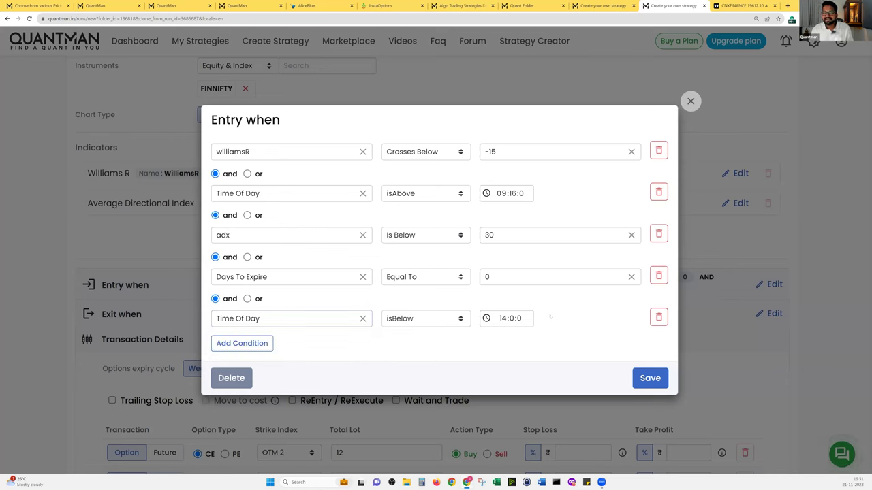
pyautogui.click(690, 101)
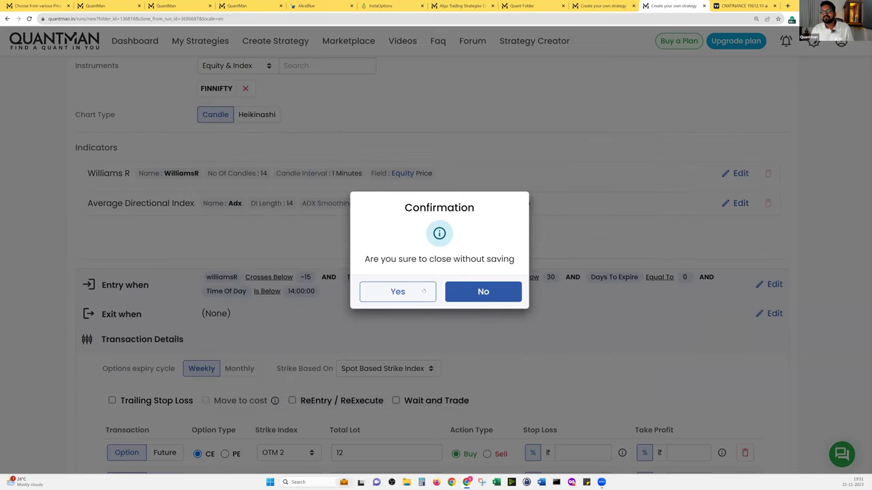
# Discard the first editor's changes, switch to the -85 strategy and check its Days To Expire.
pyautogui.click(587, 171)
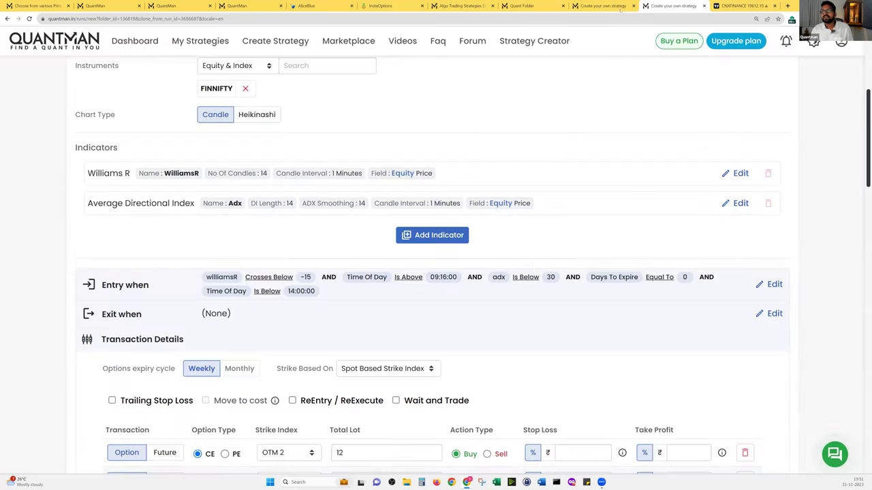
pyautogui.click(603, 6)
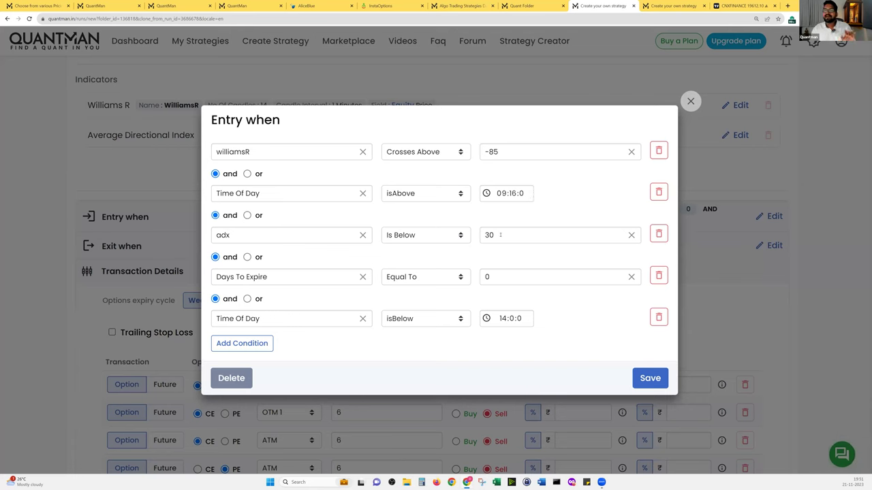
pyautogui.click(504, 272)
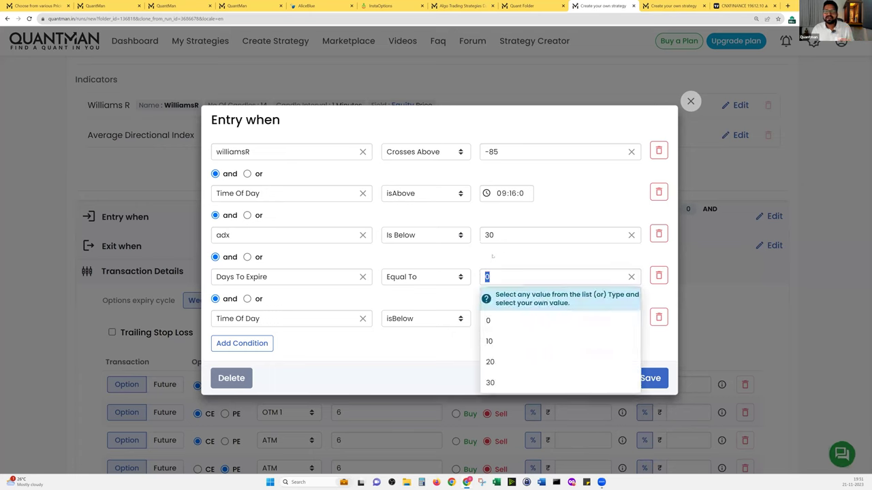
pyautogui.press('Right')
pyautogui.press('Return')
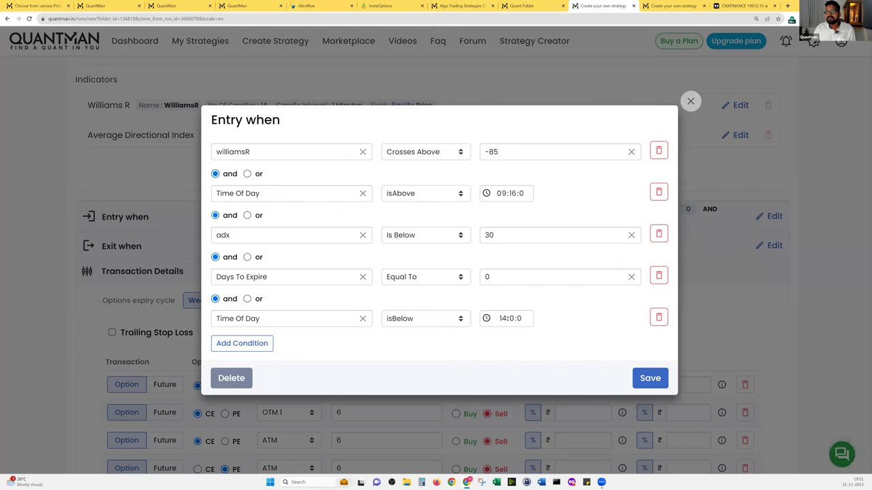
# Check the 14:0:0 cut-off time and close the entry conditions without saving.
pyautogui.moveTo(500, 318); pyautogui.dragTo(537, 324)
pyautogui.click(573, 323)
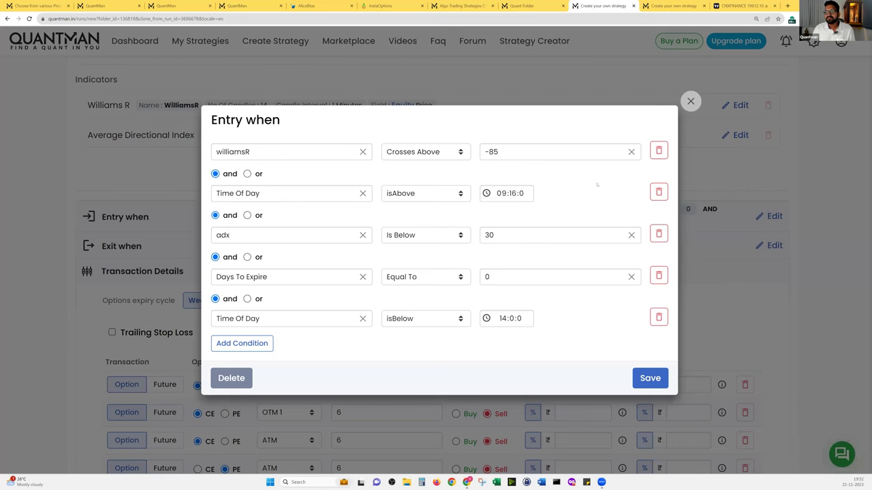
pyautogui.click(690, 101)
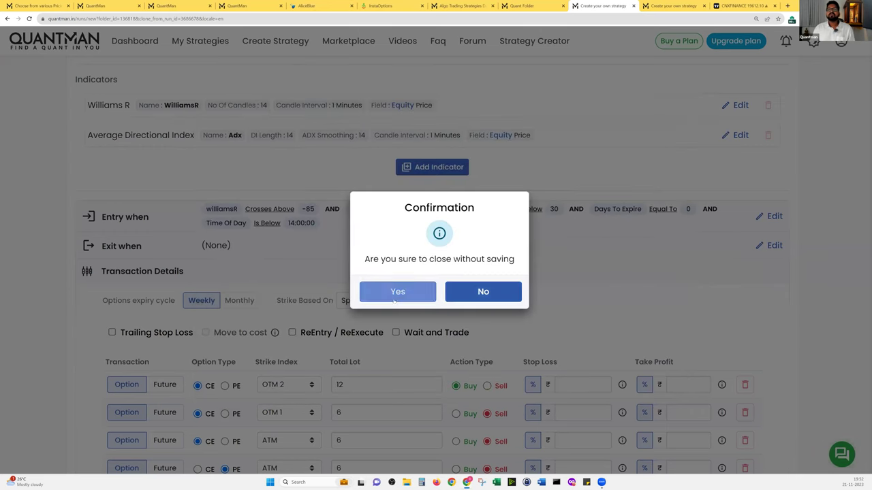
# Confirm discarding the unsaved entry conditions and switch to the InstaOptions dashboard.
pyautogui.press('Return')
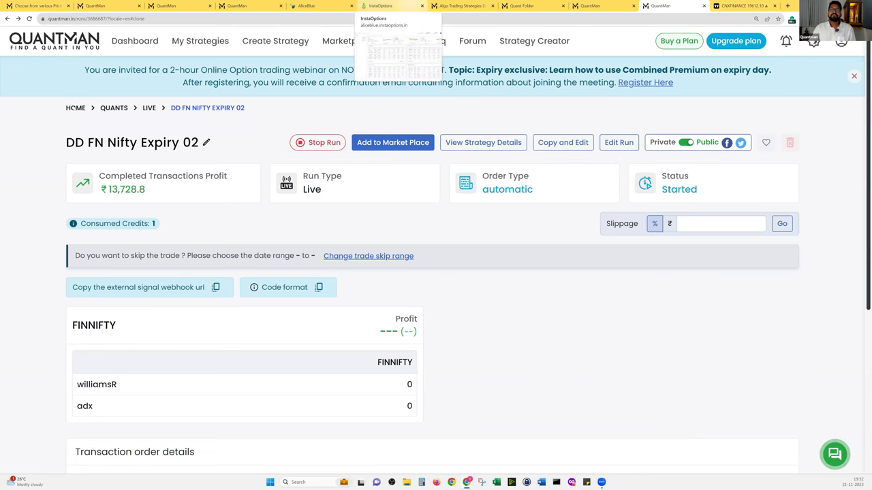
pyautogui.hotkey('ctrl', '6')
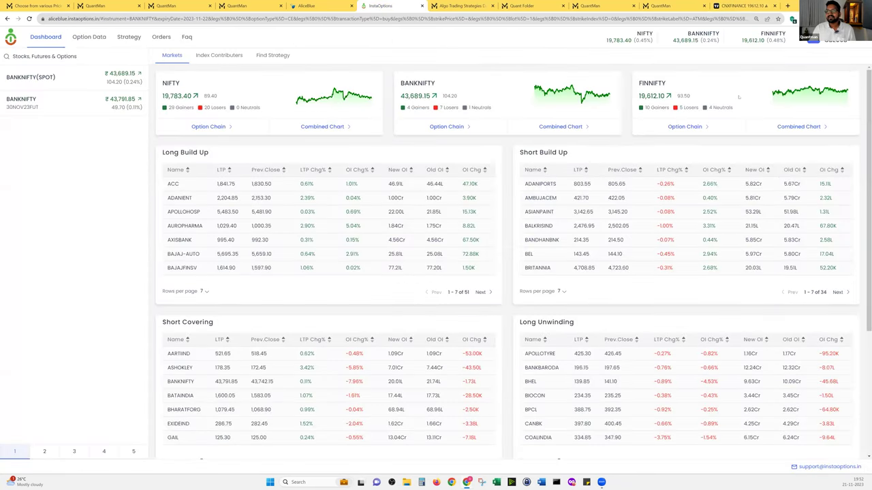
# Load the FINNIFTY option chain in InstaOptions, then reopen the QuantMan DD FN Nifty Expiry 01 run.
pyautogui.click(77, 37)
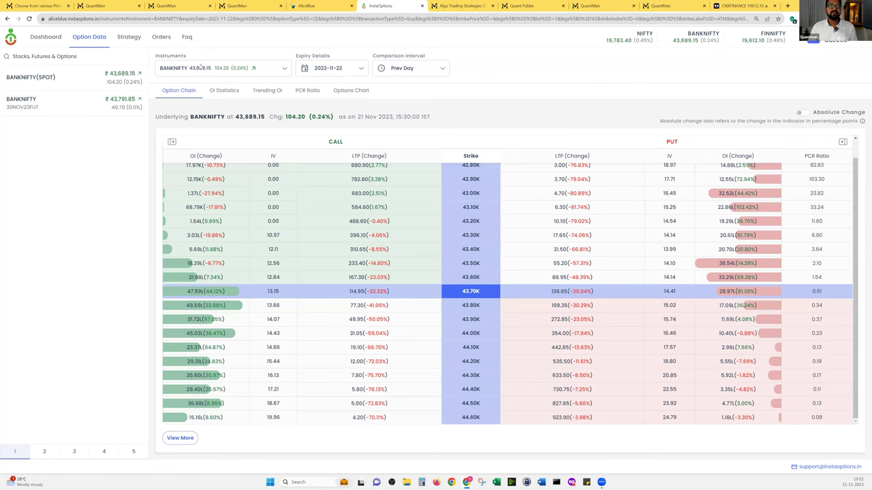
pyautogui.click(224, 68)
pyautogui.click(198, 111)
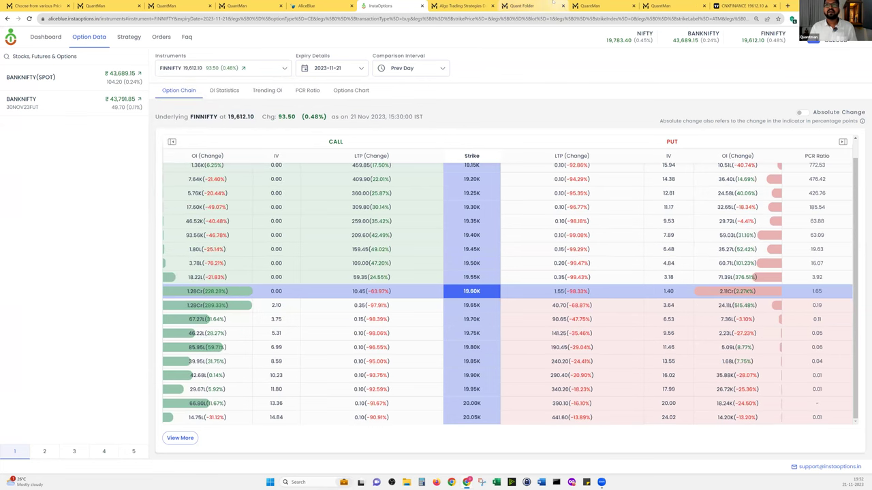
pyautogui.click(591, 5)
pyautogui.click(662, 5)
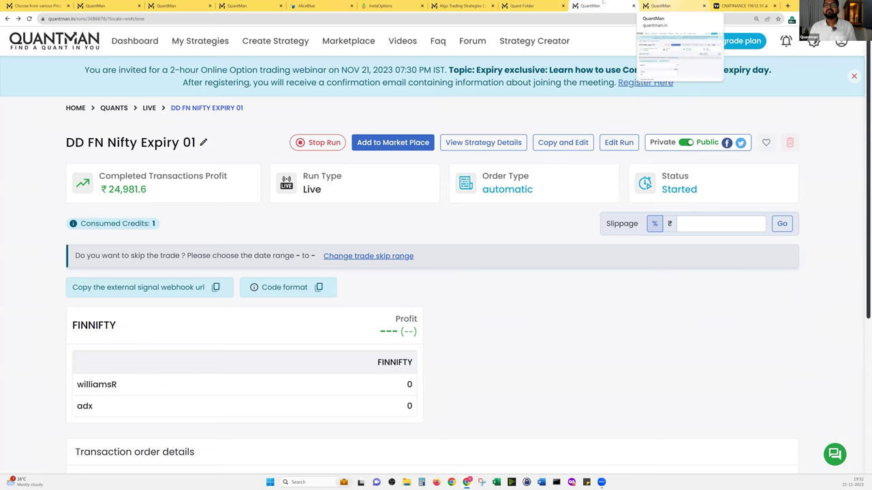
# Expand transaction 3 in Transaction order details to list its FINNIFTY option legs.
pyautogui.scroll(-4, 516, 198)
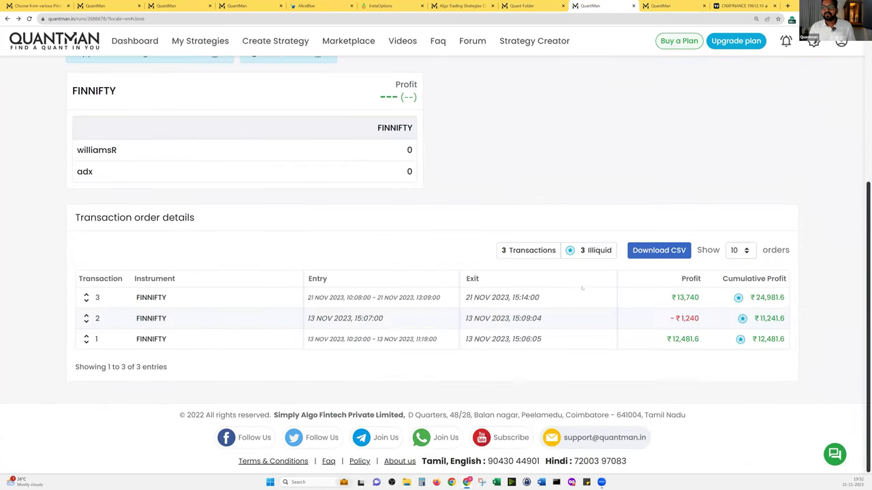
pyautogui.click(198, 298)
pyautogui.scroll(-1, 306, 235)
pyautogui.scroll(-2, 305, 235)
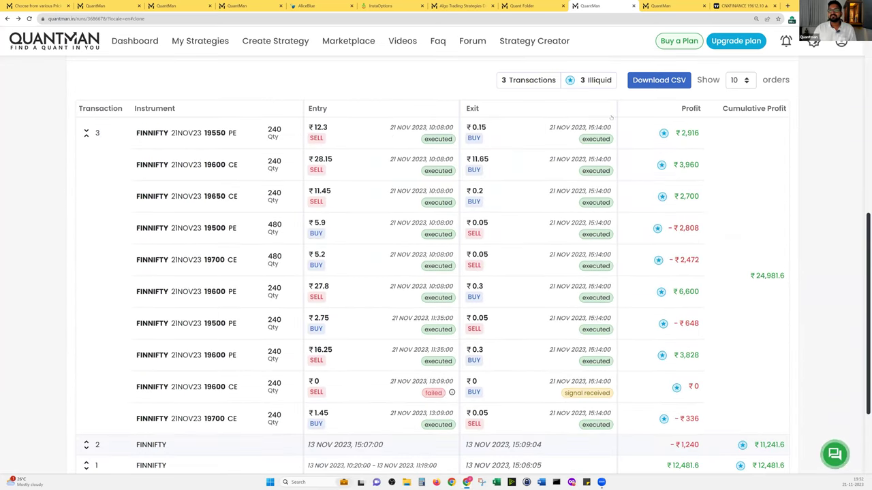
pyautogui.scroll(5, 671, 231)
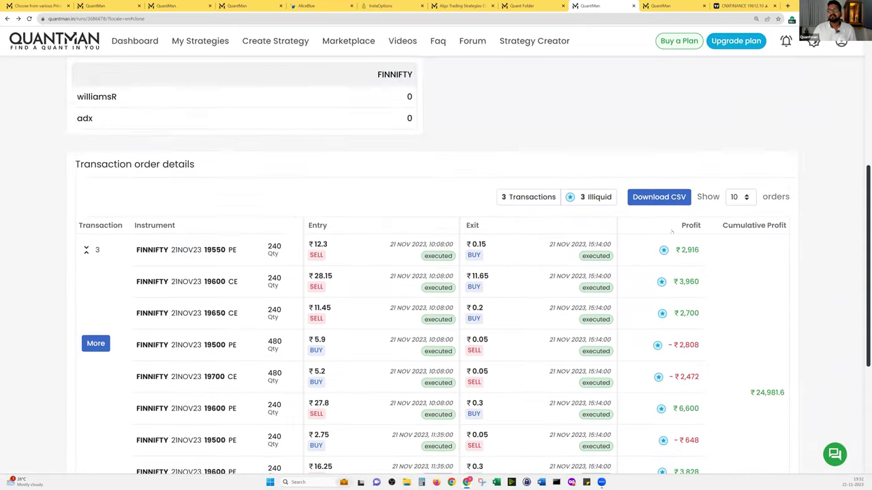
pyautogui.scroll(1, 660, 237)
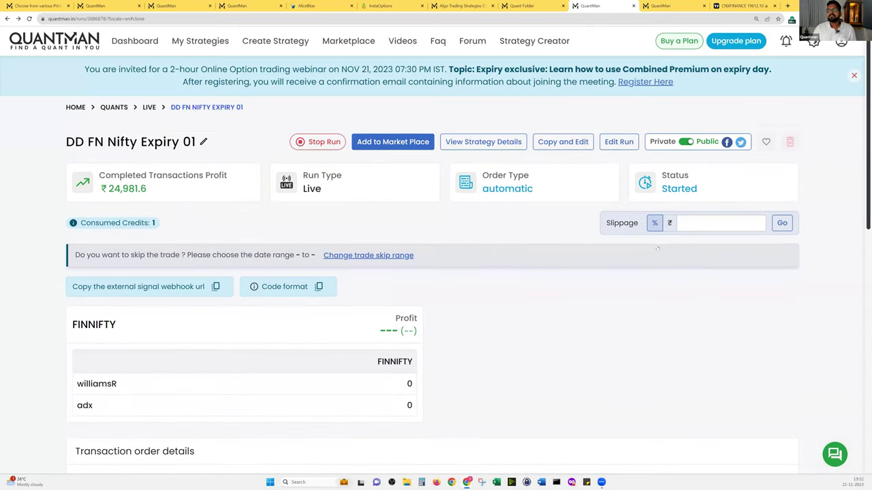
pyautogui.scroll(-5, 373, 287)
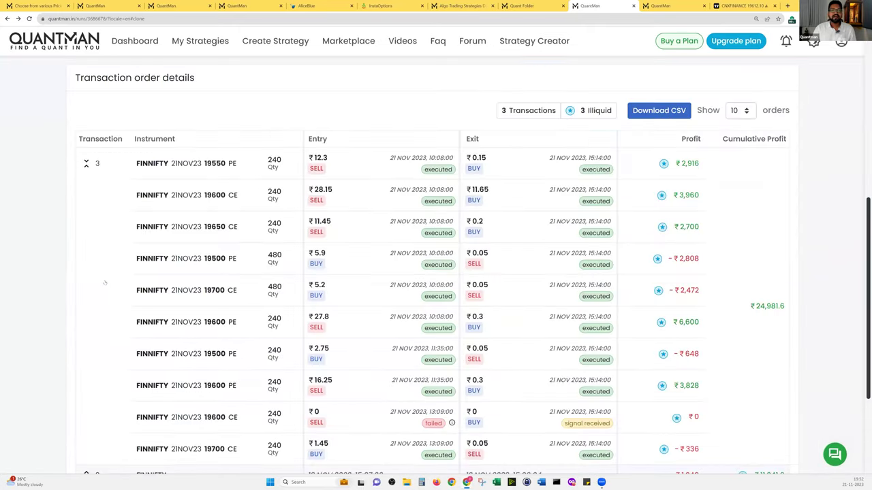
pyautogui.scroll(-2, 105, 282)
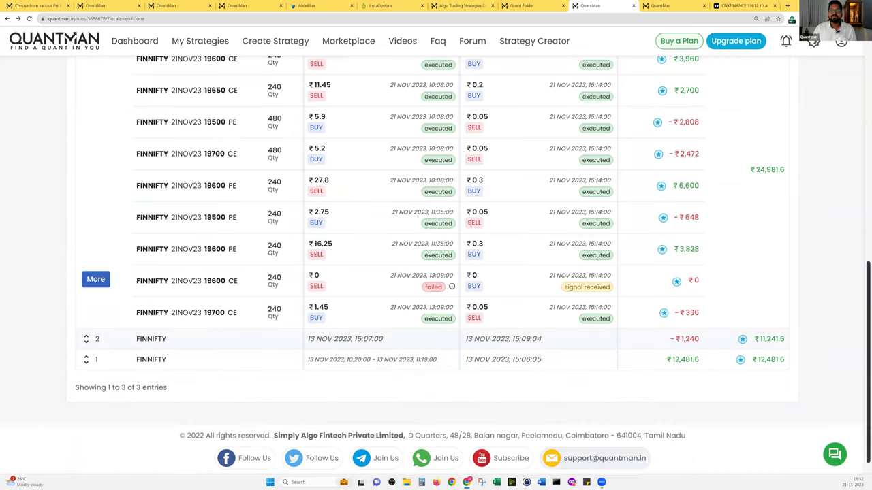
# Inspect the failed 19600 CE sell order's INR 82,505.86 margin shortfall, then close it.
pyautogui.click(95, 280)
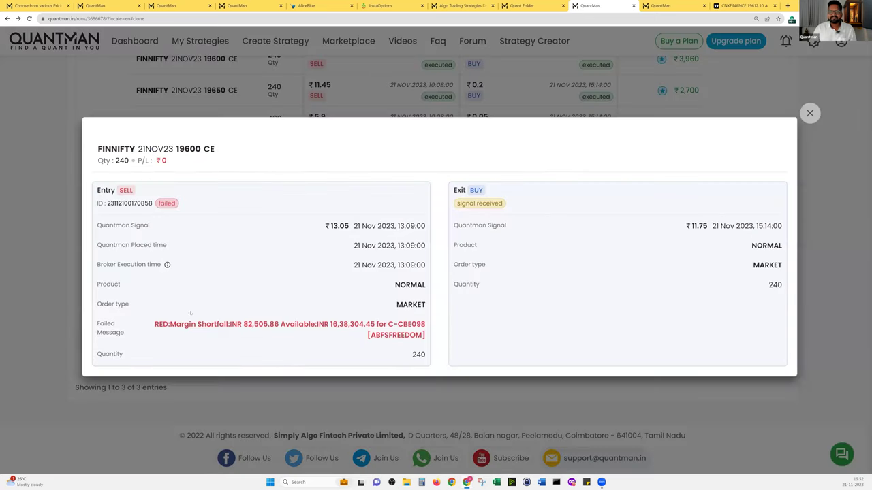
pyautogui.moveTo(154, 328); pyautogui.dragTo(384, 328)
pyautogui.click(215, 327)
pyautogui.click(48, 190)
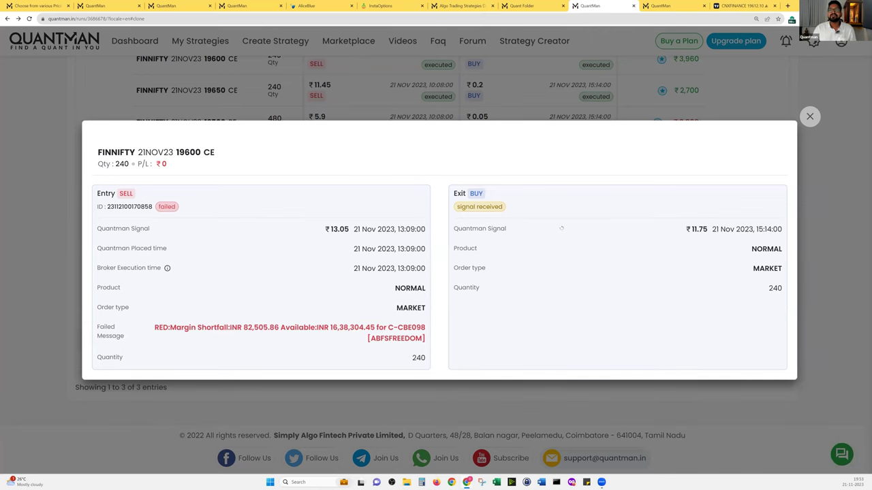
pyautogui.press('Escape')
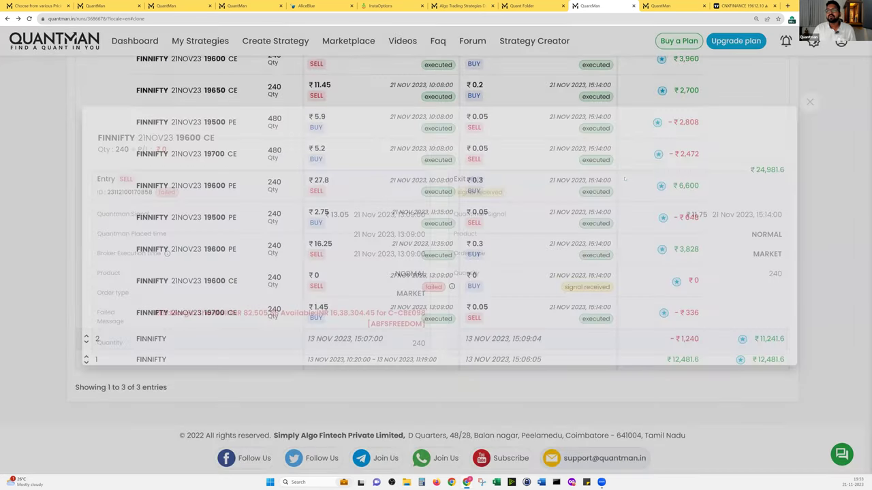
pyautogui.scroll(10, 623, 179)
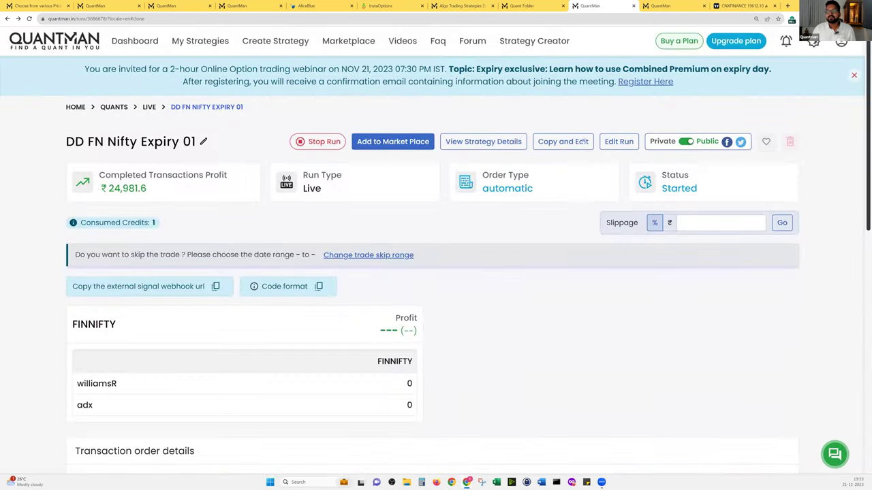
# Edit the live run and set 'Place orders sequenced for Margin Benefit' to Yes.
pyautogui.click(619, 143)
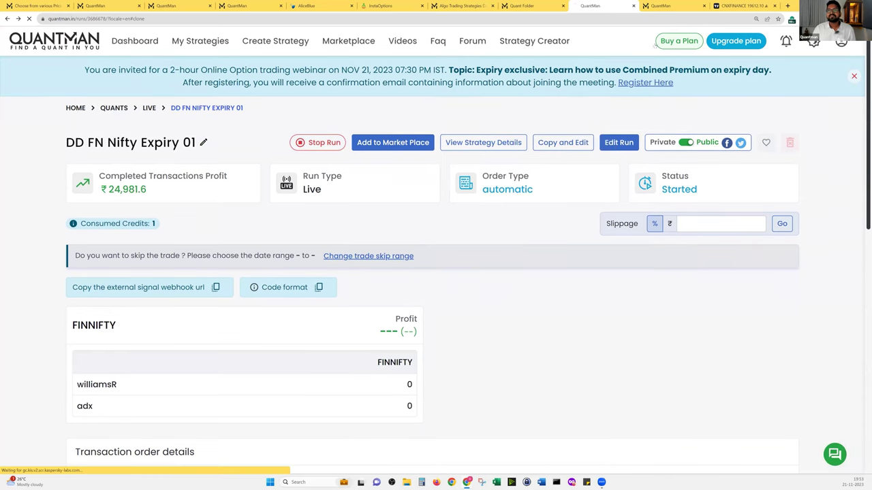
pyautogui.scroll(-15, 445, 183)
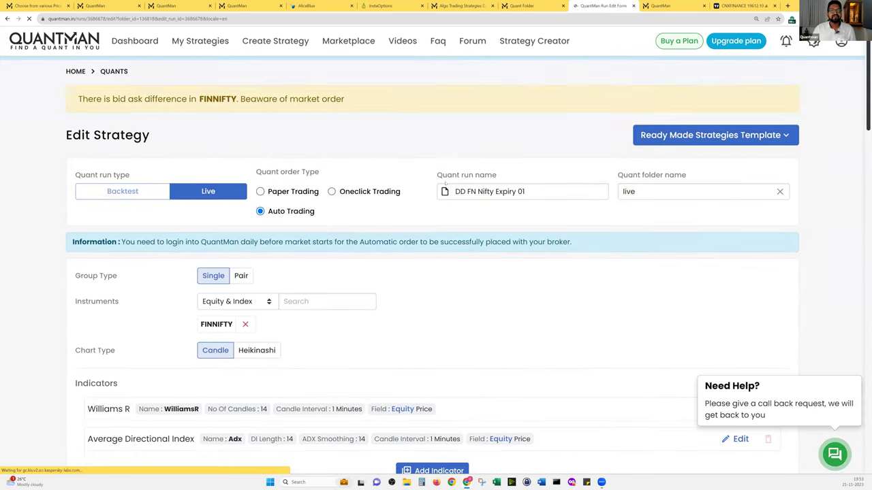
pyautogui.scroll(-3, 443, 186)
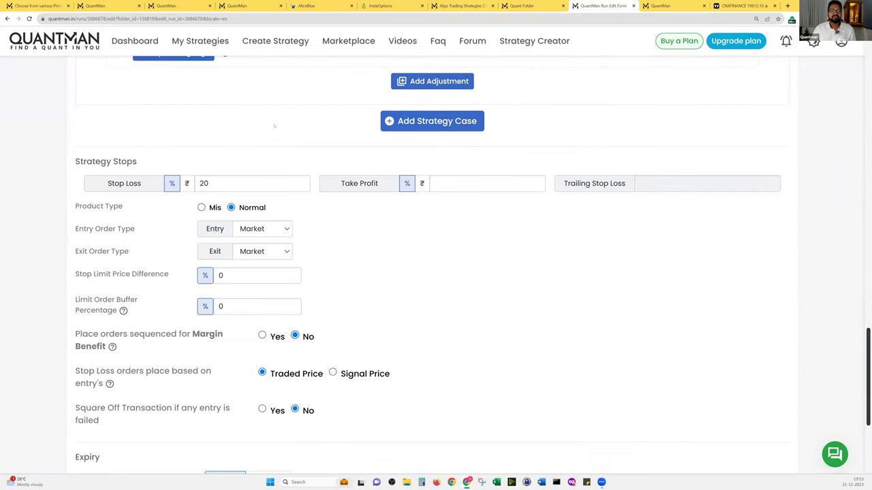
pyautogui.moveTo(73, 216); pyautogui.dragTo(226, 229)
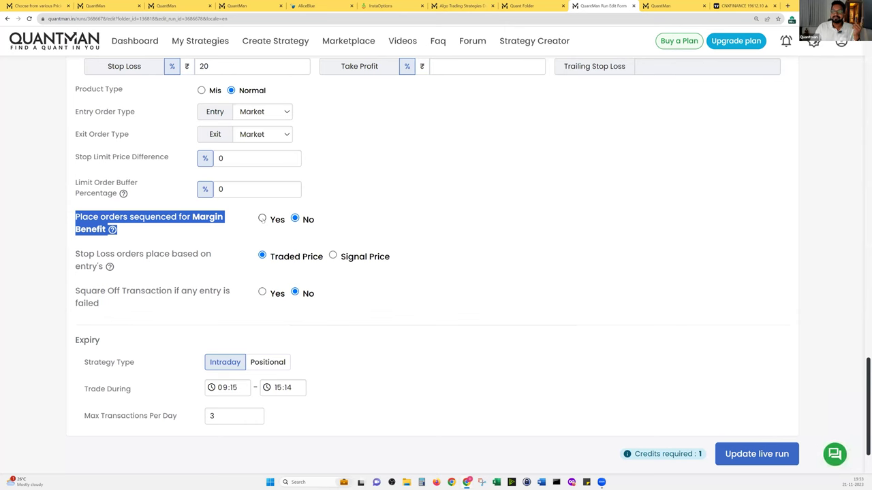
pyautogui.click(262, 218)
pyautogui.click(332, 205)
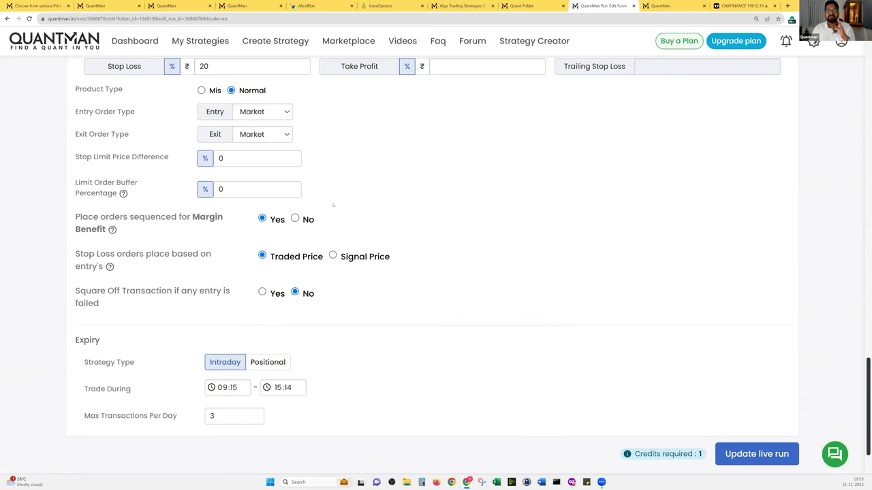
# Review the Intraday 09:15–15:14, max 3 transactions settings and save with Update live run.
pyautogui.scroll(3, 332, 205)
pyautogui.scroll(2, 333, 201)
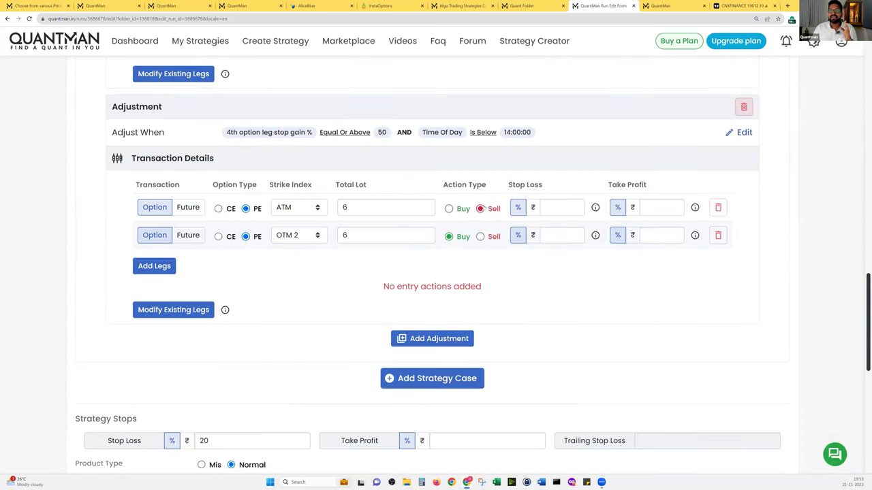
pyautogui.scroll(-6, 380, 250)
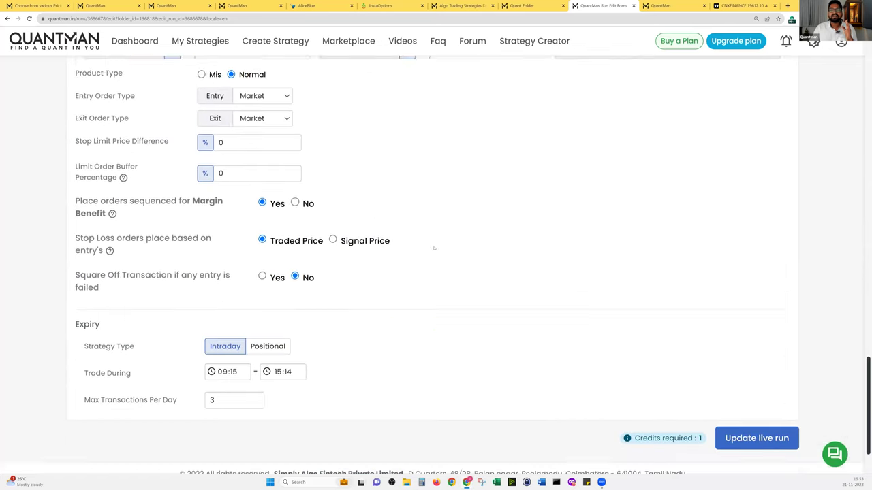
pyautogui.scroll(-1, 380, 250)
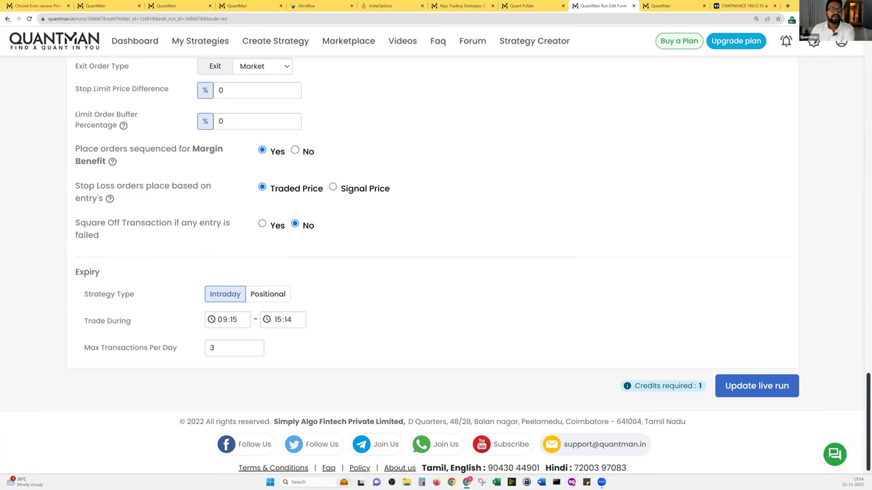
pyautogui.click(8, 18)
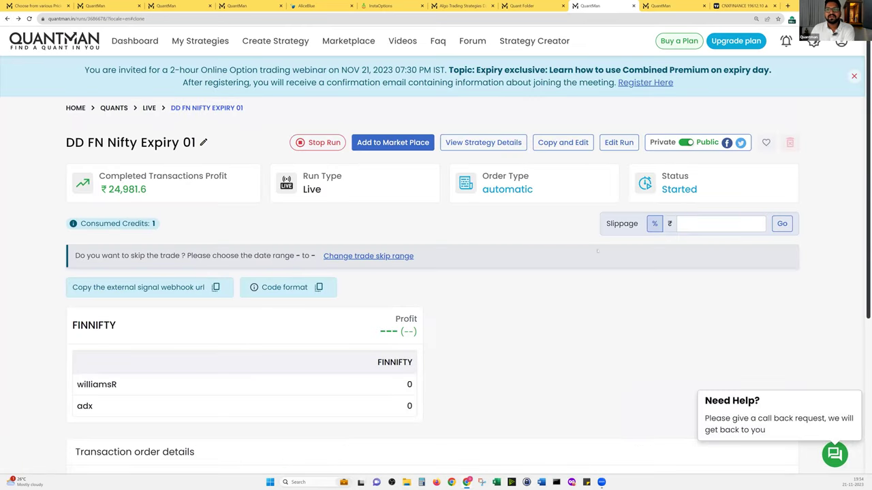
# Expand transaction 3 to review its FINNIFTY legs, including the failed 19600 CE sell.
pyautogui.scroll(-4, 597, 251)
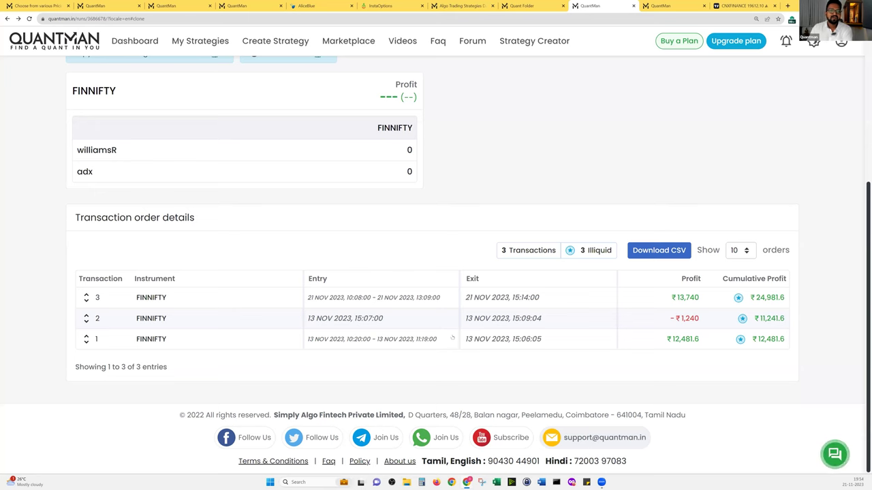
pyautogui.click(294, 290)
pyautogui.scroll(-5, 276, 212)
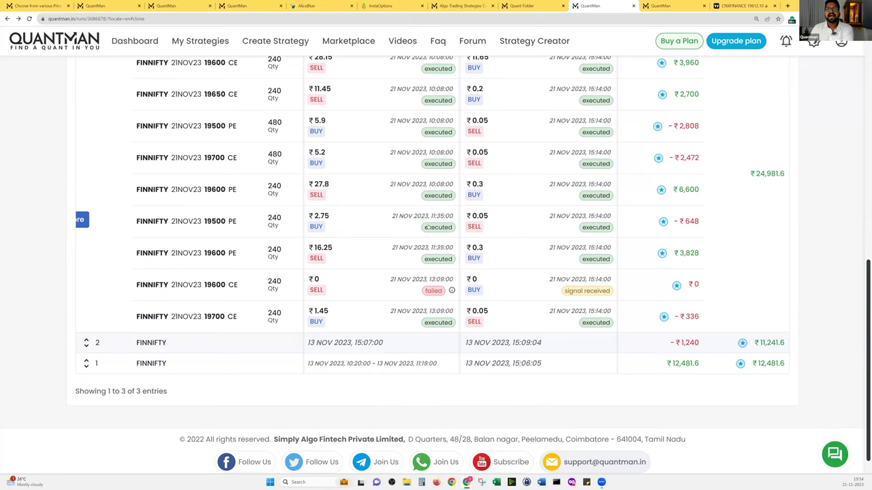
pyautogui.scroll(1, 428, 227)
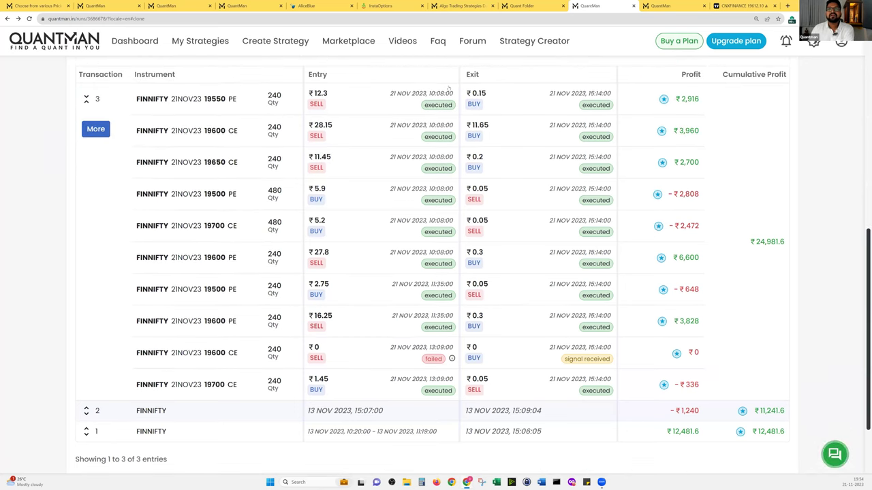
pyautogui.scroll(-2, 446, 170)
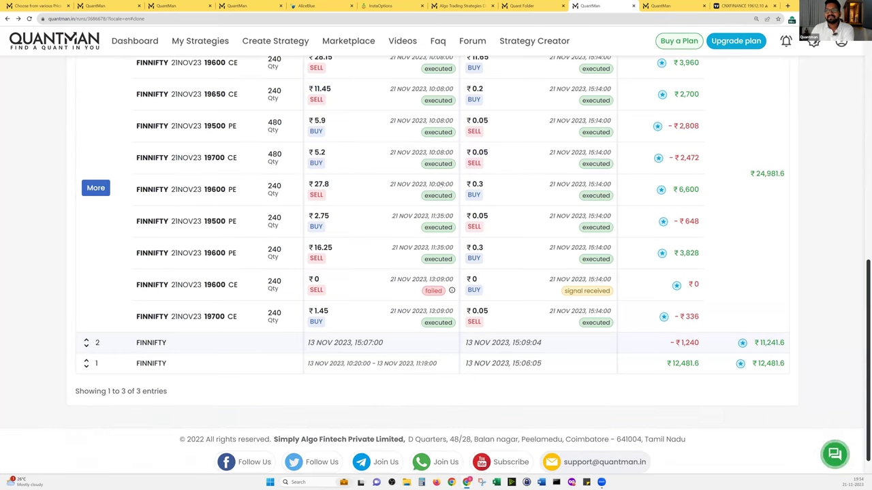
pyautogui.scroll(1, 443, 189)
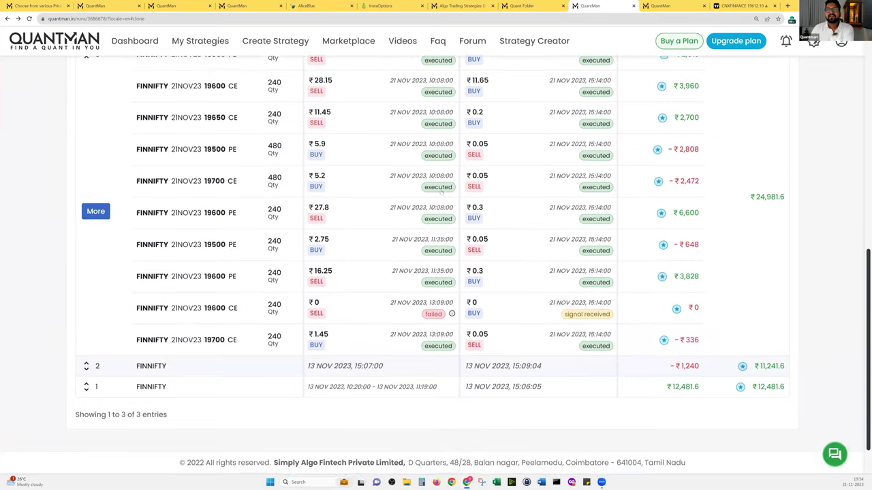
pyautogui.scroll(1, 319, 231)
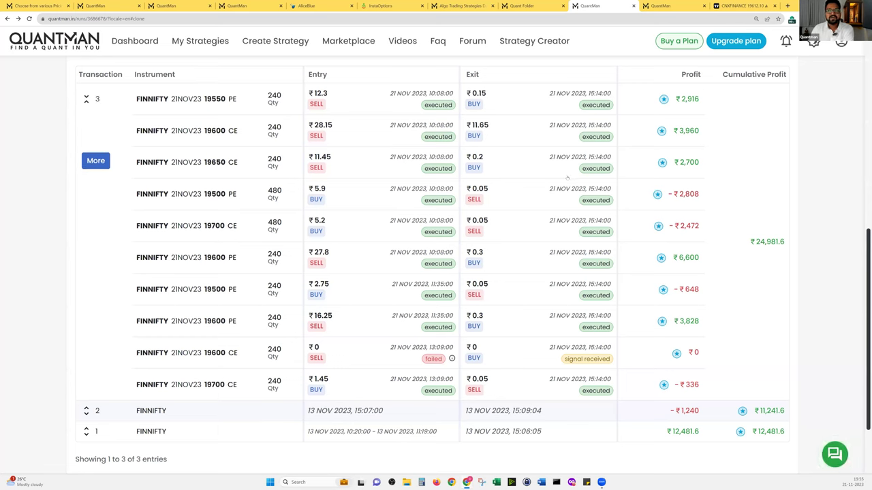
pyautogui.scroll(5, 567, 179)
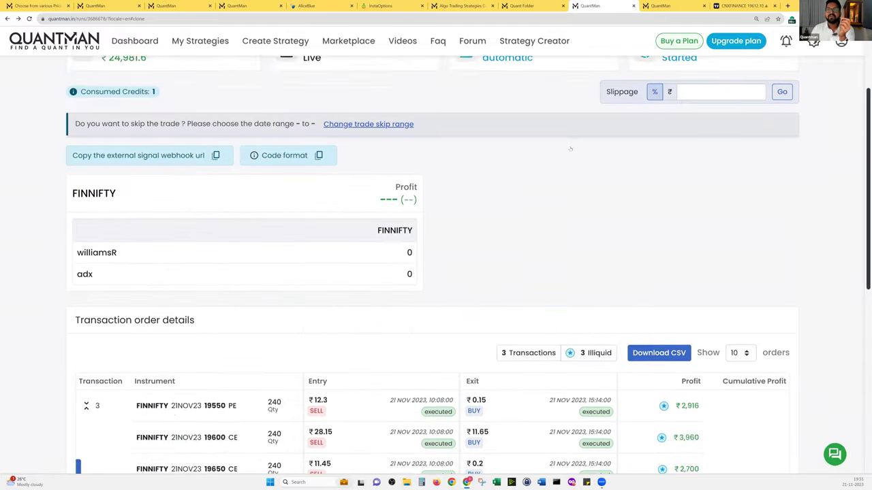
pyautogui.scroll(2, 571, 148)
# Clone the run's strategy via Copy and Edit and check leg lot sizes: 12 on wings, 6 on sold legs.
pyautogui.click(566, 145)
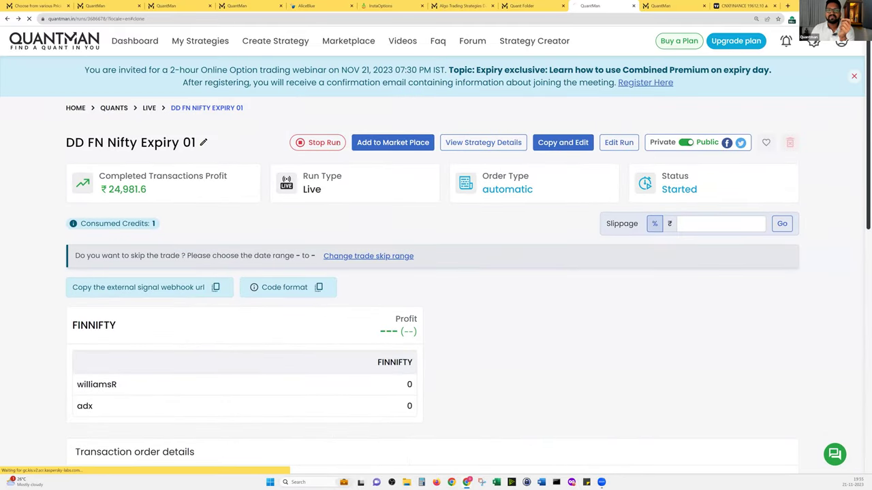
pyautogui.scroll(-10, 275, 238)
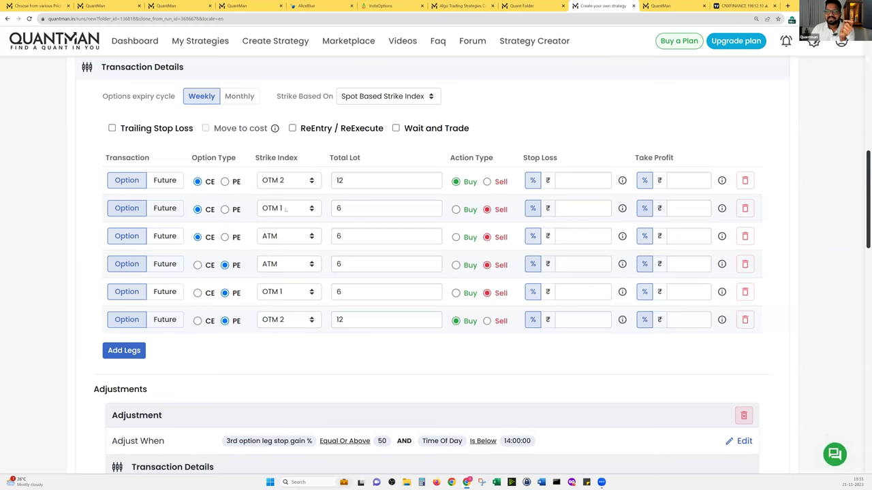
pyautogui.doubleClick(338, 236)
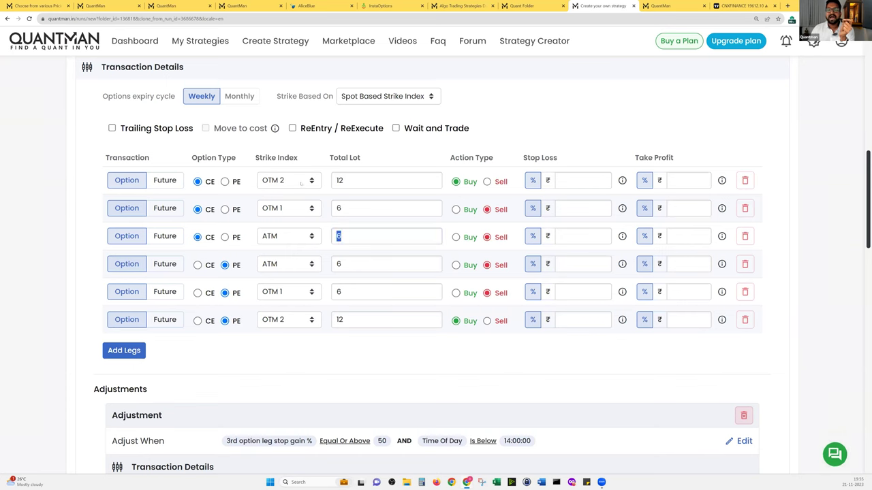
pyautogui.doubleClick(333, 181)
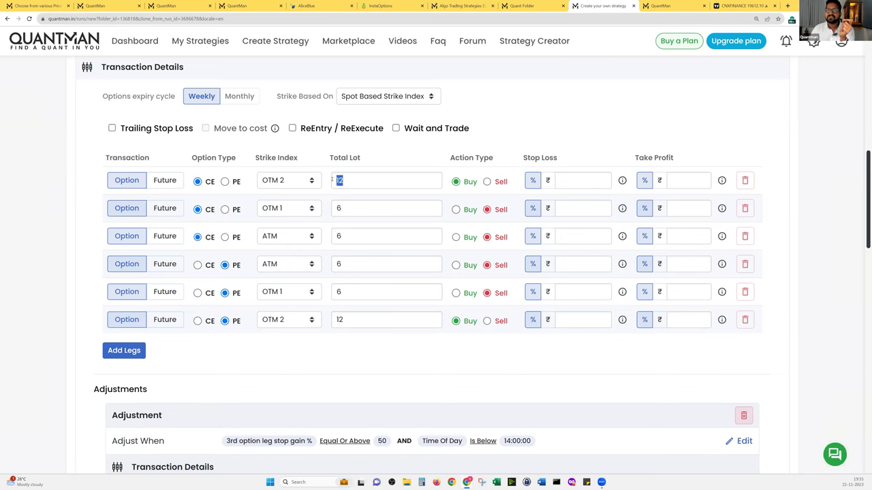
pyautogui.scroll(-1, 332, 204)
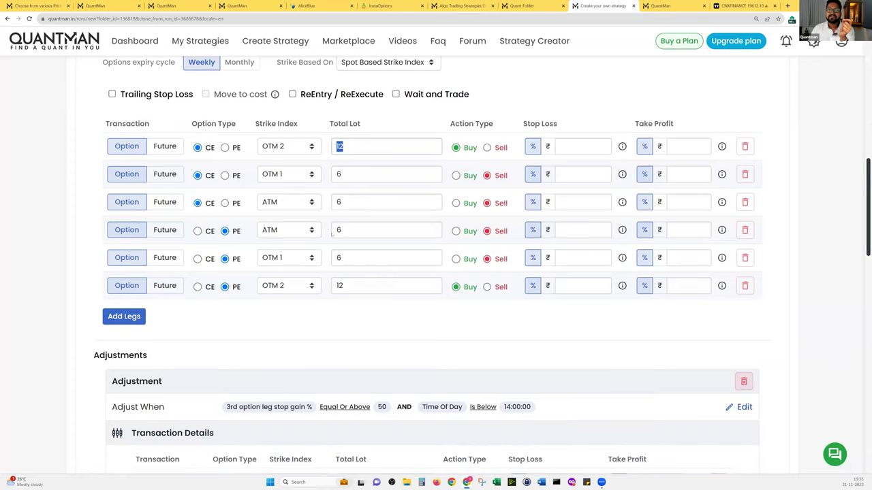
pyautogui.doubleClick(335, 230)
pyautogui.doubleClick(338, 258)
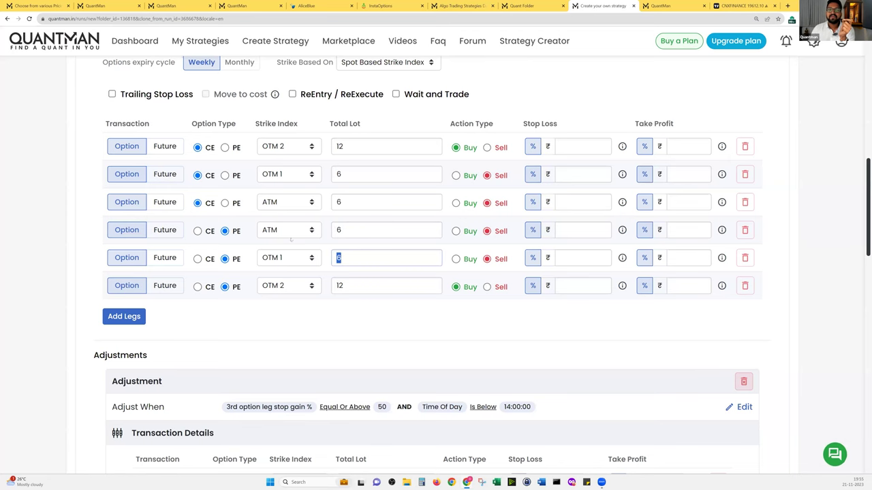
pyautogui.scroll(-1, 295, 258)
pyautogui.doubleClick(338, 218)
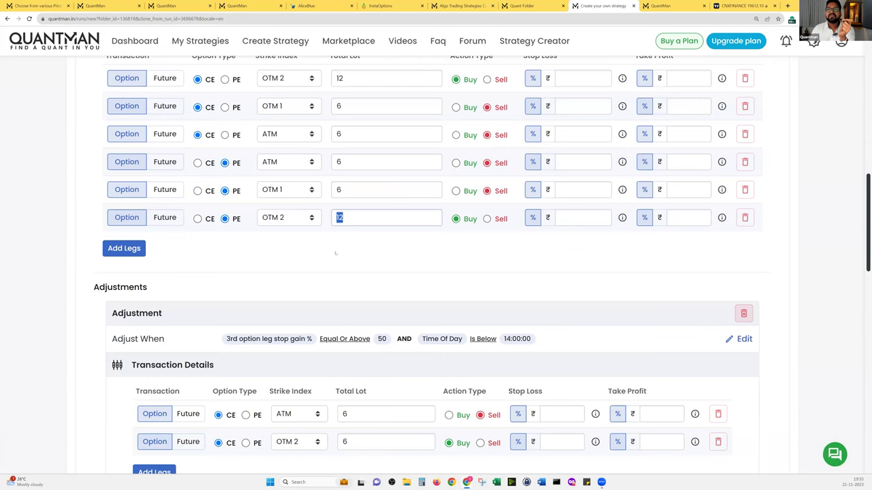
pyautogui.scroll(1, 371, 111)
pyautogui.click(540, 80)
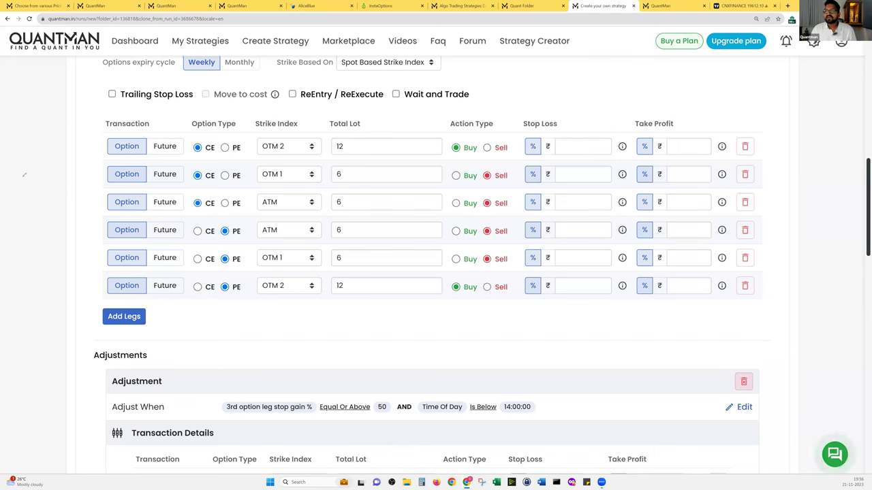
pyautogui.moveTo(566, 147); pyautogui.dragTo(561, 156)
pyautogui.moveTo(576, 145); pyautogui.dragTo(573, 154)
pyautogui.moveTo(568, 199); pyautogui.dragTo(576, 199)
pyautogui.moveTo(568, 254)
pyautogui.mouseDown()
pyautogui.moveTo(567, 263)
pyautogui.moveTo(575, 252)
pyautogui.moveTo(594, 261)
pyautogui.moveTo(606, 247)
pyautogui.moveTo(590, 237)
pyautogui.mouseUp()
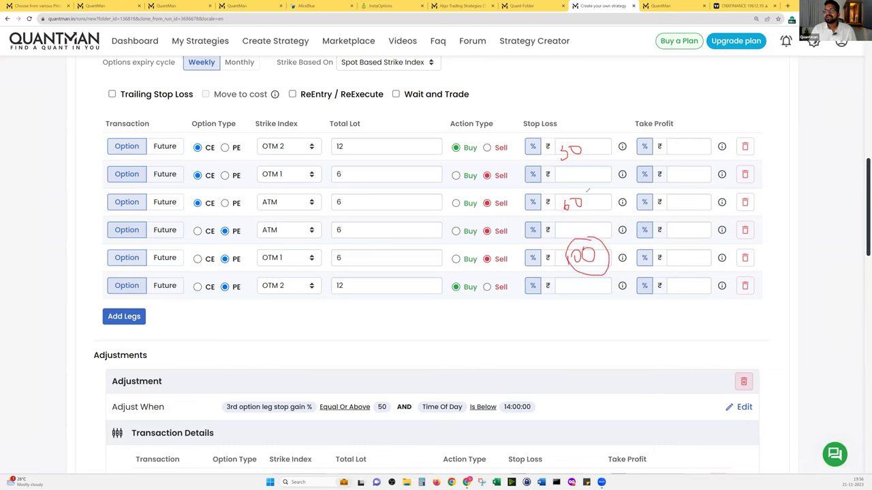
pyautogui.moveTo(598, 198); pyautogui.dragTo(585, 195)
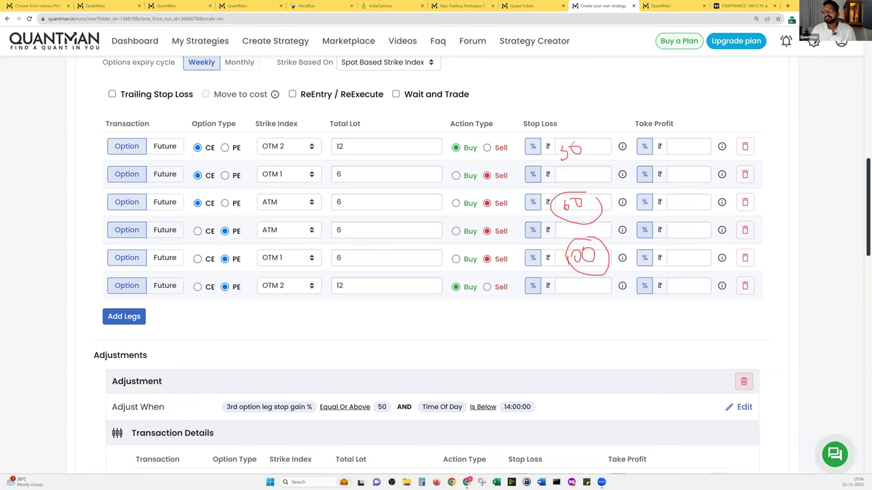
pyautogui.moveTo(578, 141); pyautogui.dragTo(566, 143)
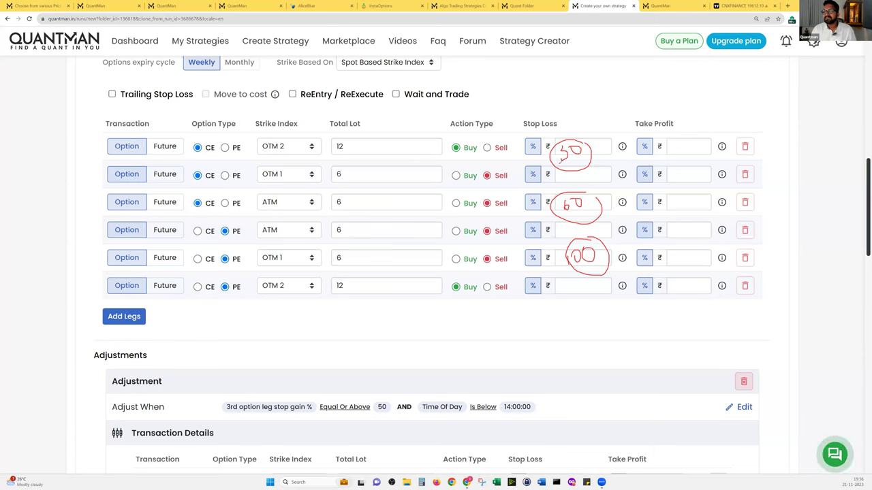
pyautogui.moveTo(591, 140); pyautogui.dragTo(608, 116)
pyautogui.moveTo(593, 206); pyautogui.dragTo(623, 174)
pyautogui.moveTo(602, 252); pyautogui.dragTo(633, 204)
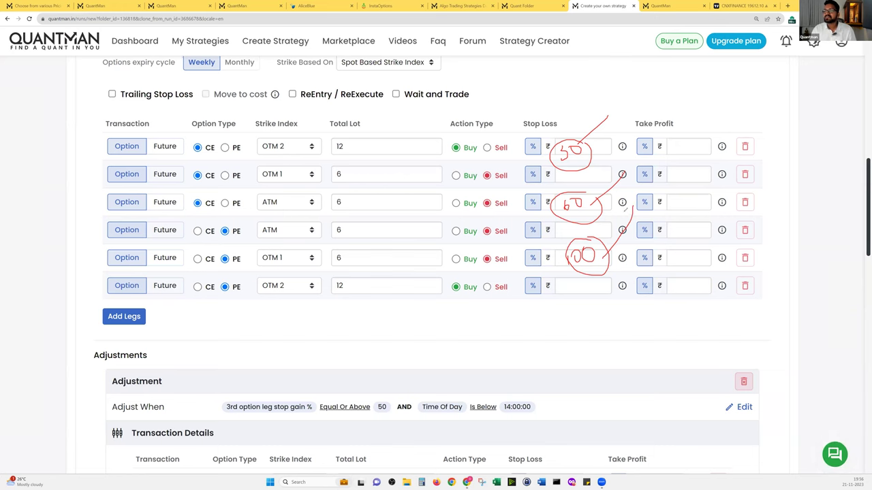
pyautogui.moveTo(617, 216); pyautogui.dragTo(643, 255)
pyautogui.moveTo(610, 176); pyautogui.dragTo(621, 204)
pyautogui.moveTo(593, 114); pyautogui.dragTo(613, 155)
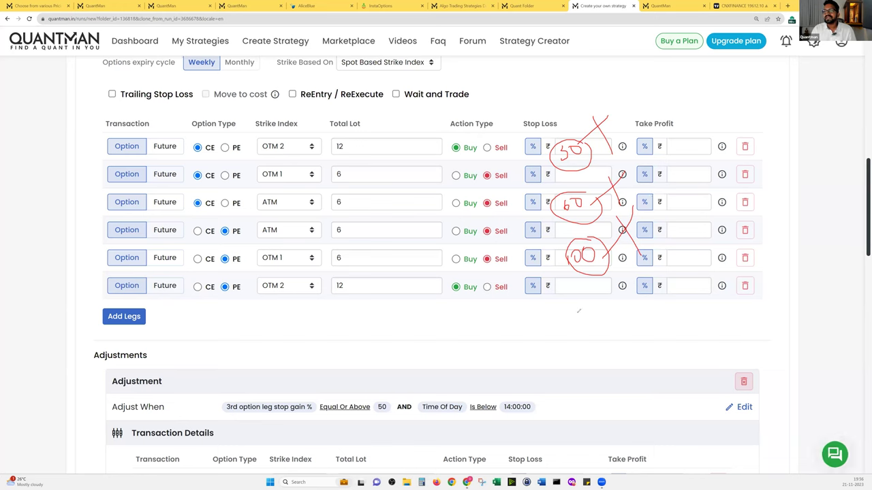
pyautogui.moveTo(593, 301)
pyautogui.mouseDown()
pyautogui.moveTo(618, 324)
pyautogui.moveTo(673, 325)
pyautogui.moveTo(686, 315)
pyautogui.mouseUp()
pyautogui.moveTo(614, 288)
pyautogui.mouseDown()
pyautogui.moveTo(647, 364)
pyautogui.moveTo(695, 307)
pyautogui.moveTo(666, 300)
pyautogui.moveTo(682, 318)
pyautogui.mouseUp()
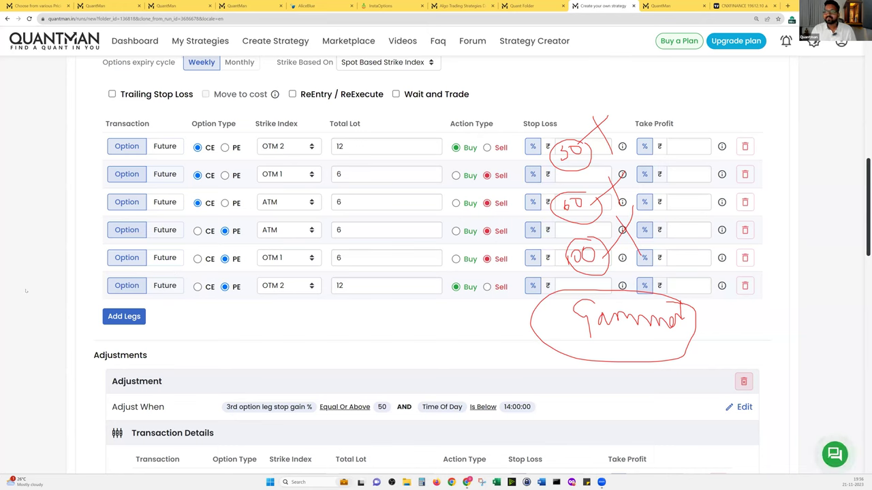
pyautogui.press('e')
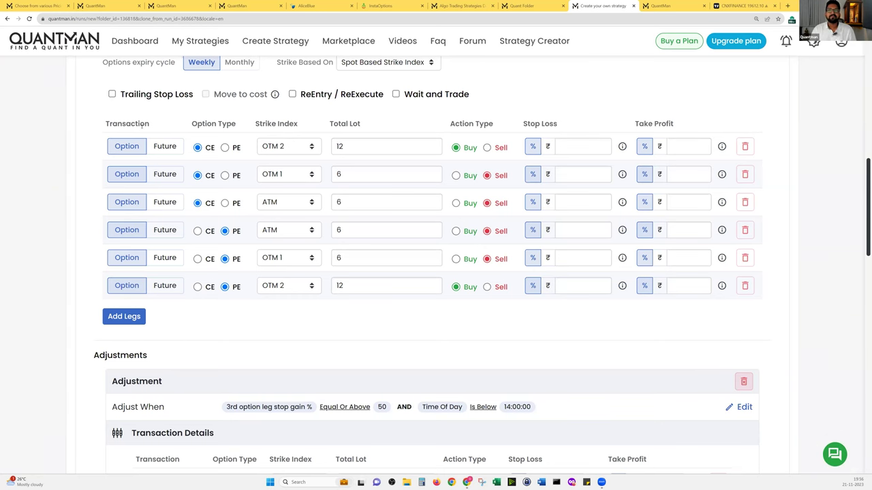
pyautogui.scroll(3, 470, 262)
pyautogui.scroll(-2, 470, 262)
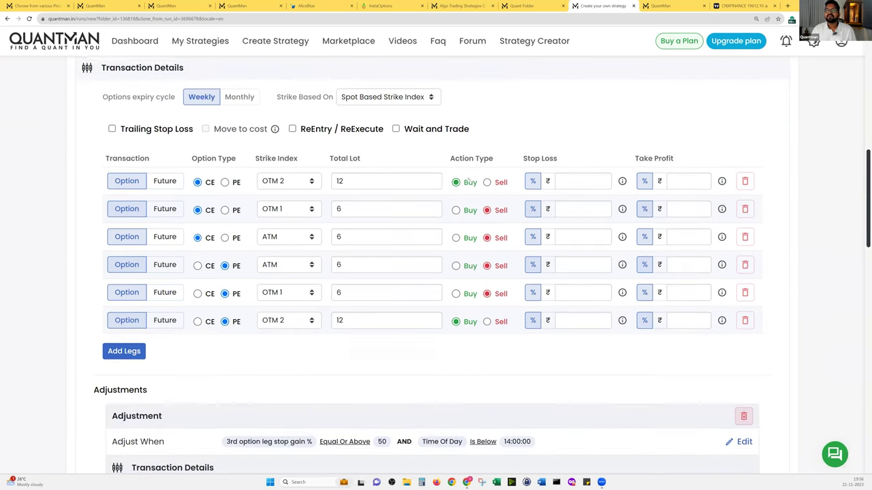
pyautogui.scroll(-2, 470, 264)
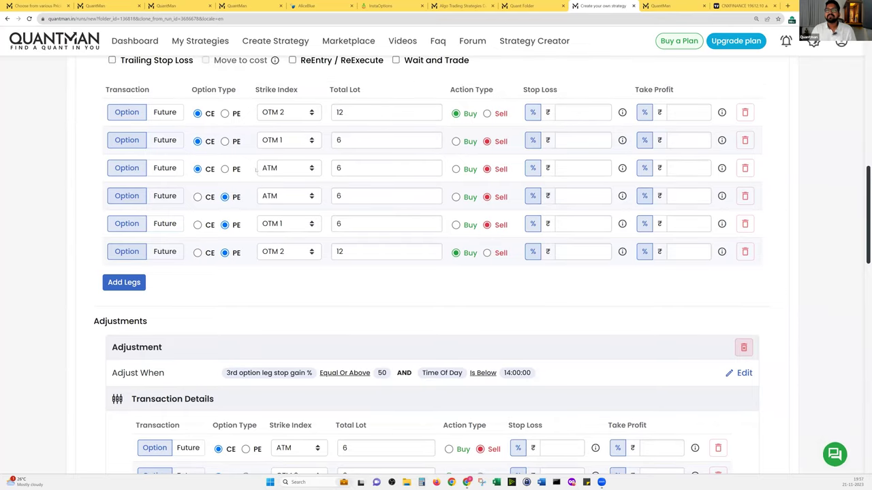
pyautogui.moveTo(226, 374); pyautogui.dragTo(315, 379)
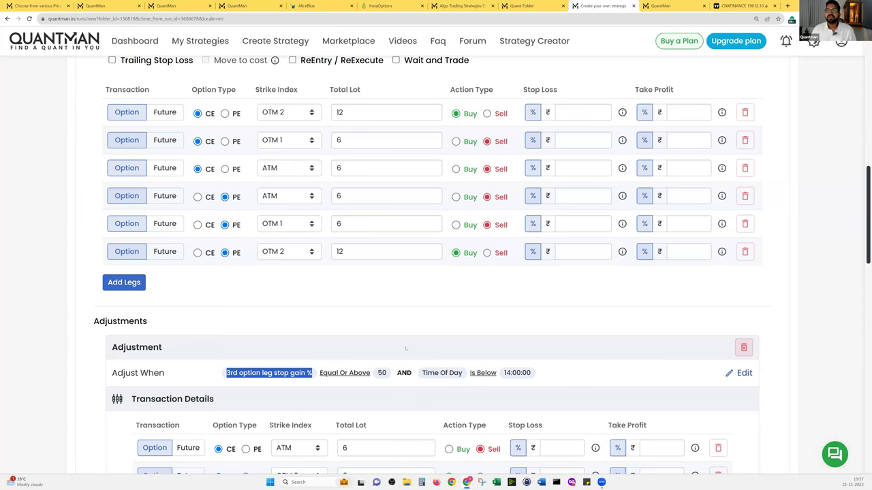
pyautogui.scroll(-2, 405, 348)
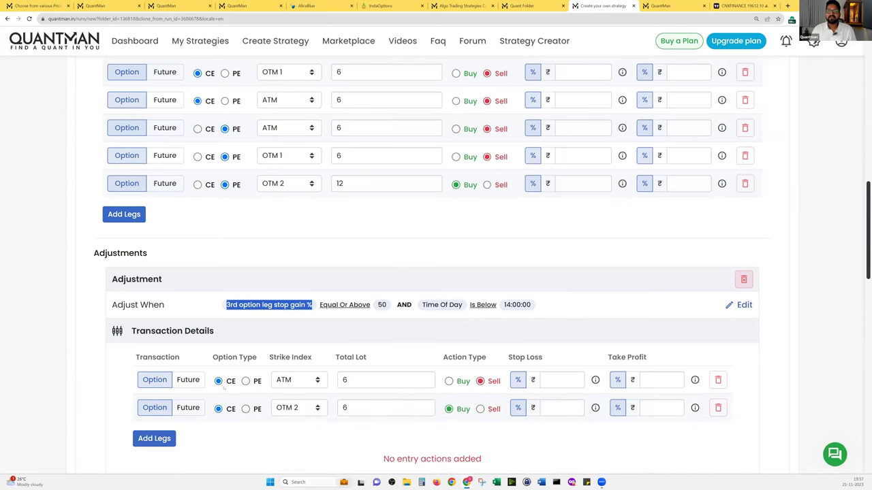
pyautogui.moveTo(209, 383); pyautogui.dragTo(313, 382)
pyautogui.moveTo(209, 409); pyautogui.dragTo(310, 410)
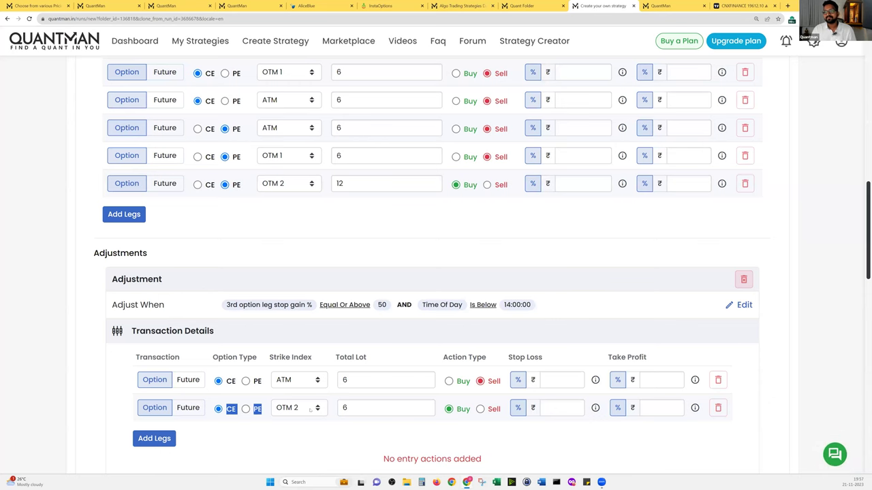
pyautogui.click(291, 258)
pyautogui.scroll(-1, 294, 257)
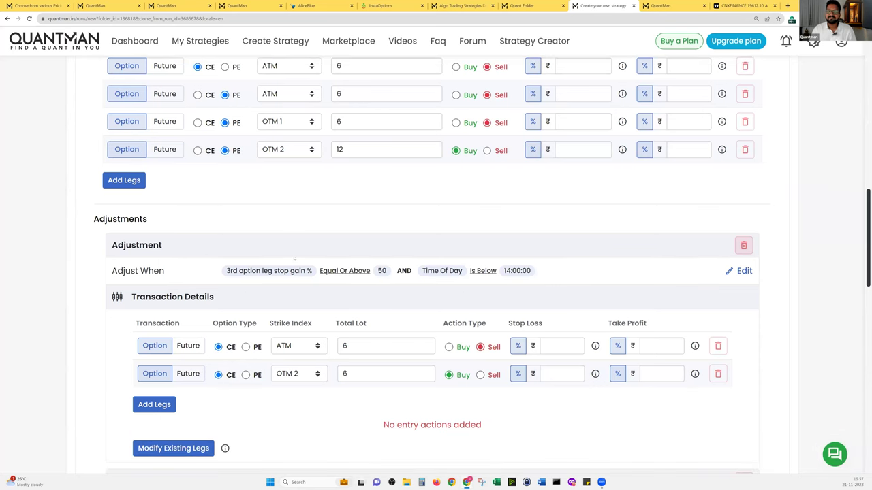
pyautogui.scroll(3, 294, 257)
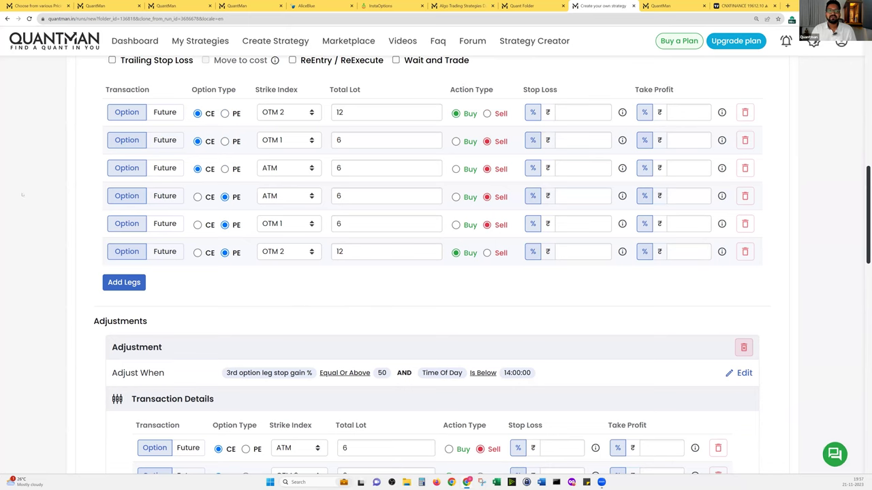
# Write and circle a red 100 note beside the third leg, labelled 3rd.
pyautogui.moveTo(83, 162); pyautogui.dragTo(82, 176)
pyautogui.moveTo(96, 165)
pyautogui.mouseDown()
pyautogui.moveTo(102, 174)
pyautogui.moveTo(96, 164)
pyautogui.moveTo(119, 170)
pyautogui.mouseUp()
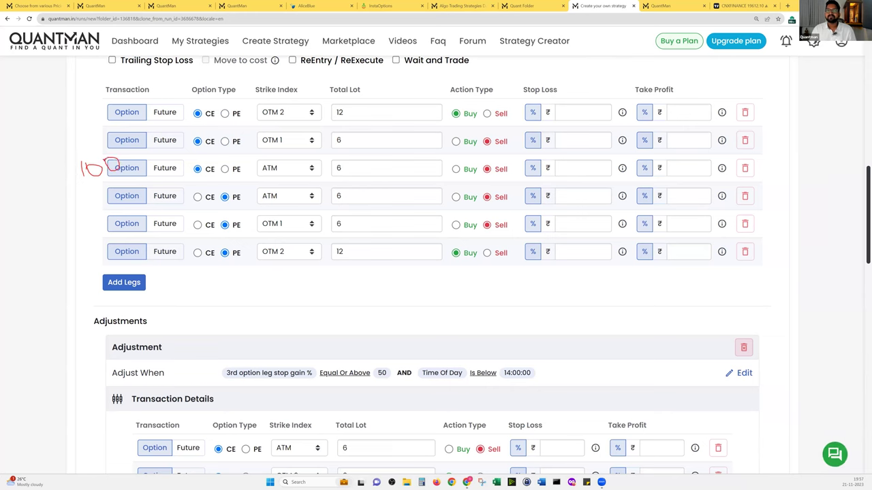
pyautogui.moveTo(219, 161)
pyautogui.mouseDown()
pyautogui.moveTo(230, 163)
pyautogui.moveTo(235, 182)
pyautogui.moveTo(250, 163)
pyautogui.moveTo(265, 182)
pyautogui.mouseUp()
pyautogui.moveTo(83, 183)
pyautogui.mouseDown()
pyautogui.moveTo(136, 164)
pyautogui.moveTo(70, 161)
pyautogui.moveTo(92, 184)
pyautogui.mouseUp()
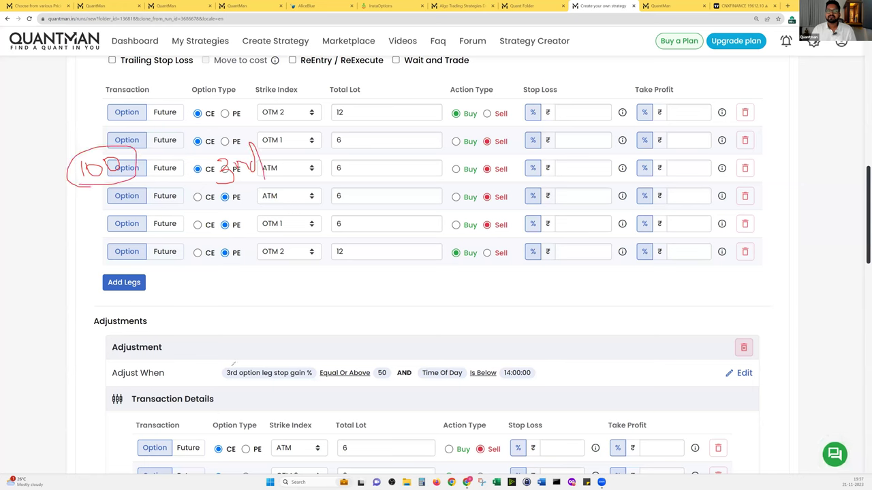
# Circle the '3rd option leg stop gain ≥ 50' condition and add a 5 beside the 100.
pyautogui.moveTo(236, 364)
pyautogui.mouseDown()
pyautogui.moveTo(217, 369)
pyautogui.moveTo(316, 371)
pyautogui.moveTo(246, 353)
pyautogui.moveTo(227, 359)
pyautogui.mouseUp()
pyautogui.moveTo(168, 143)
pyautogui.mouseDown()
pyautogui.moveTo(155, 153)
pyautogui.moveTo(160, 178)
pyautogui.moveTo(184, 134)
pyautogui.moveTo(173, 130)
pyautogui.mouseUp()
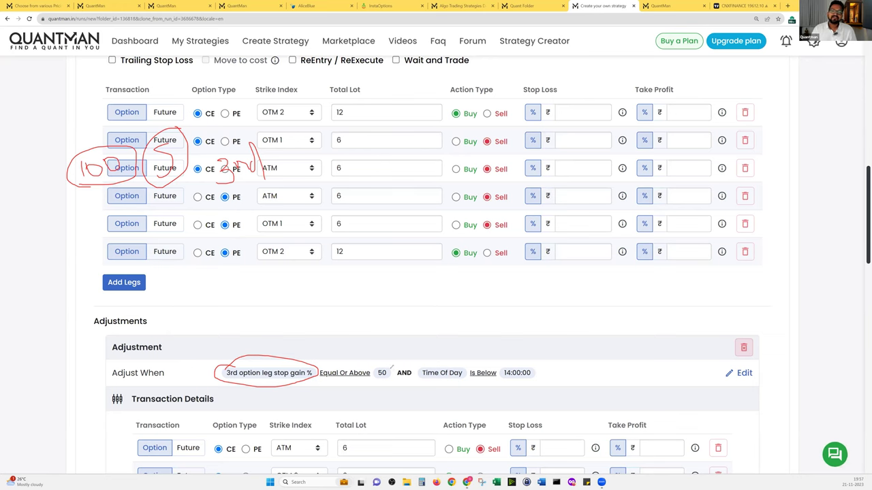
pyautogui.moveTo(371, 373)
pyautogui.mouseDown()
pyautogui.moveTo(383, 381)
pyautogui.moveTo(387, 361)
pyautogui.mouseUp()
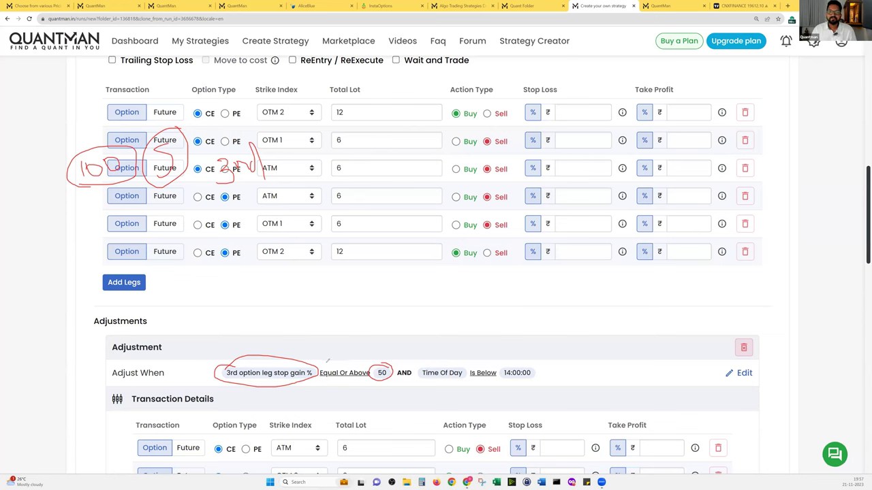
pyautogui.moveTo(264, 355); pyautogui.dragTo(267, 352)
pyautogui.moveTo(336, 352)
pyautogui.mouseDown()
pyautogui.moveTo(344, 358)
pyautogui.moveTo(363, 344)
pyautogui.mouseUp()
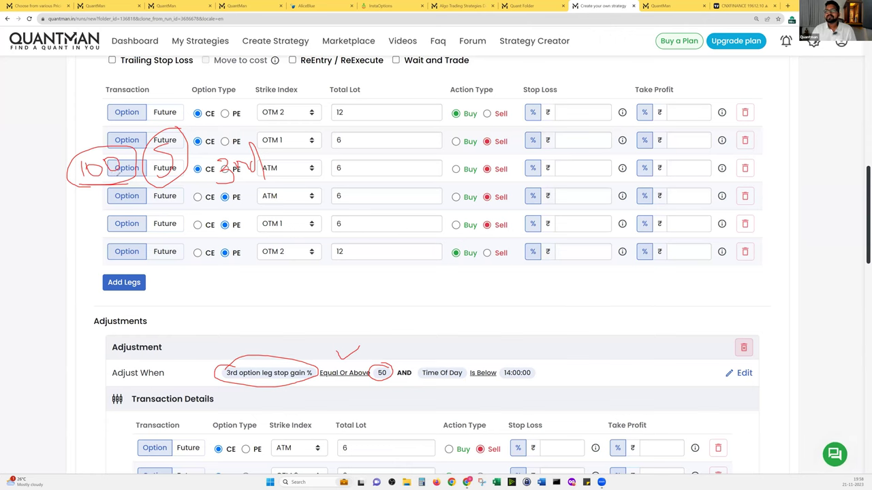
pyautogui.moveTo(303, 358)
pyautogui.mouseDown()
pyautogui.moveTo(277, 383)
pyautogui.moveTo(309, 382)
pyautogui.moveTo(314, 360)
pyautogui.mouseUp()
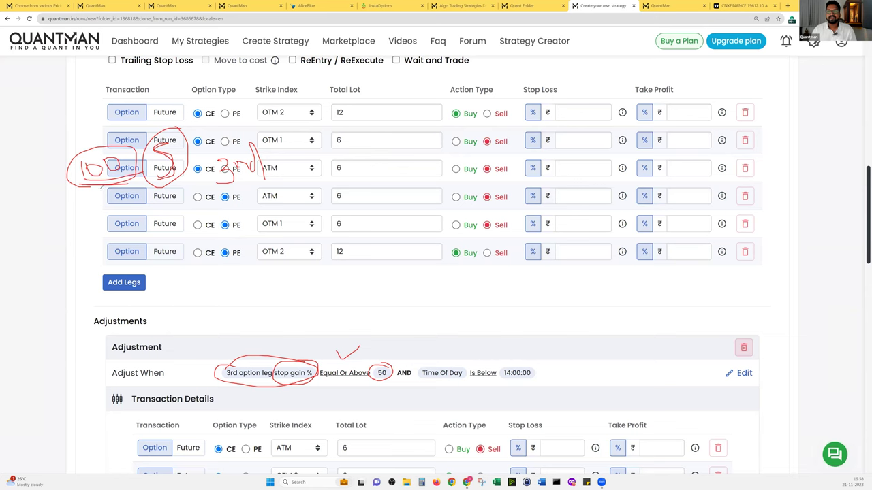
# Write a circled 100 beside the fourth leg and 150 above the first leg.
pyautogui.moveTo(79, 200); pyautogui.dragTo(96, 204)
pyautogui.moveTo(114, 201)
pyautogui.mouseDown()
pyautogui.moveTo(95, 191)
pyautogui.moveTo(132, 211)
pyautogui.moveTo(113, 190)
pyautogui.moveTo(172, 215)
pyautogui.moveTo(155, 184)
pyautogui.moveTo(198, 217)
pyautogui.mouseUp()
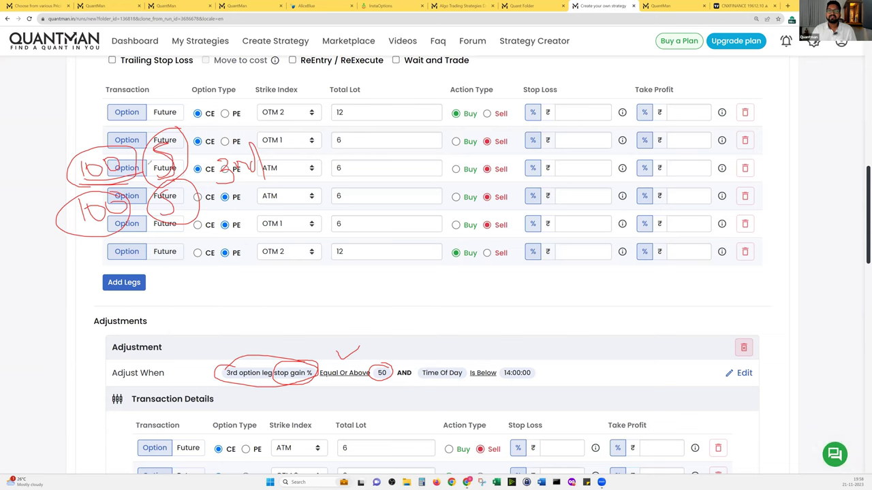
pyautogui.moveTo(136, 158)
pyautogui.mouseDown()
pyautogui.moveTo(221, 102)
pyautogui.moveTo(244, 123)
pyautogui.moveTo(229, 124)
pyautogui.moveTo(261, 93)
pyautogui.moveTo(249, 91)
pyautogui.mouseUp()
pyautogui.moveTo(127, 232); pyautogui.dragTo(206, 271)
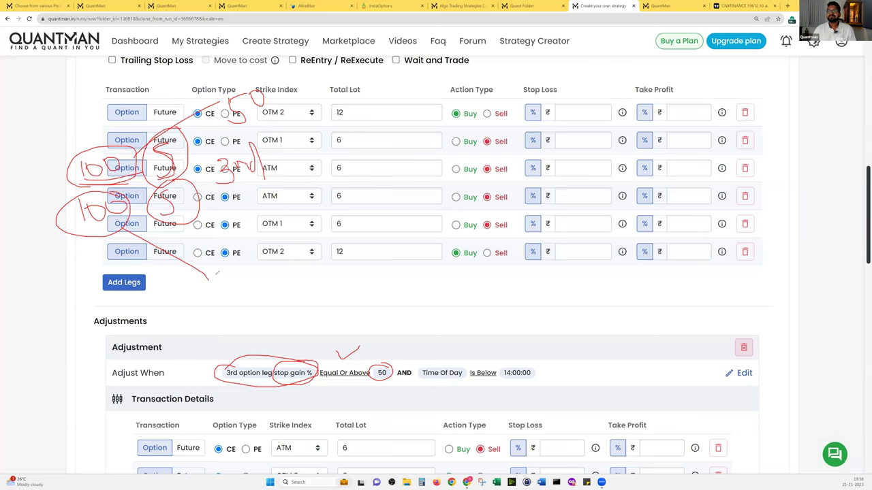
# Write 150 below the legs table and circle it in red.
pyautogui.moveTo(215, 275)
pyautogui.mouseDown()
pyautogui.moveTo(217, 300)
pyautogui.moveTo(249, 268)
pyautogui.mouseUp()
pyautogui.moveTo(262, 267)
pyautogui.mouseDown()
pyautogui.moveTo(253, 286)
pyautogui.moveTo(263, 267)
pyautogui.mouseUp()
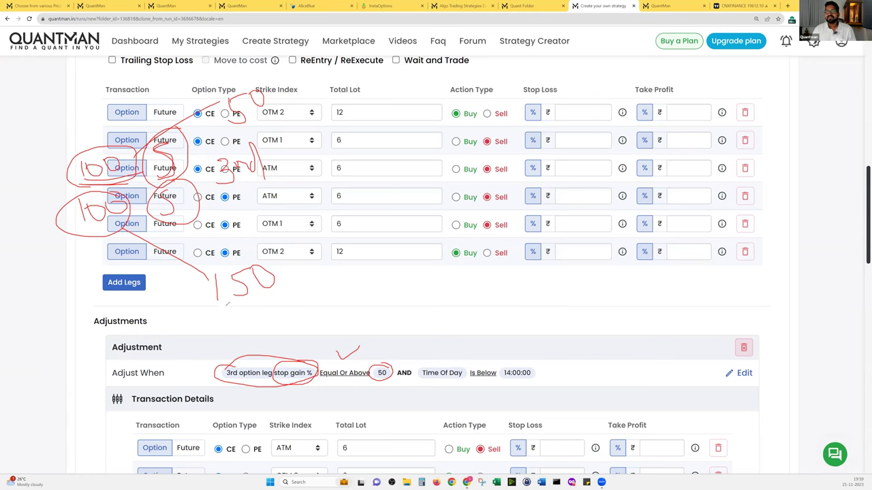
pyautogui.moveTo(210, 308)
pyautogui.mouseDown()
pyautogui.moveTo(270, 290)
pyautogui.moveTo(215, 252)
pyautogui.moveTo(213, 308)
pyautogui.mouseUp()
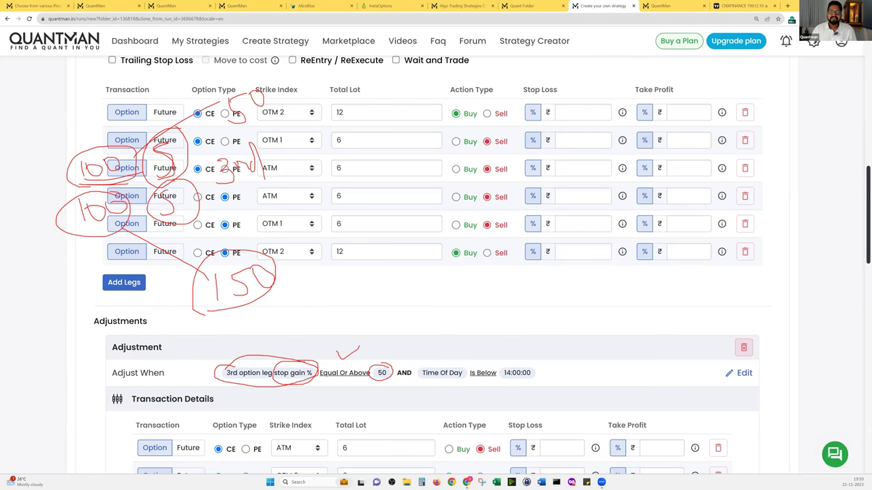
# Circle the ATM sell and OTM 2 buy adjustment legs with their 6-lot quantities.
pyautogui.moveTo(289, 431)
pyautogui.mouseDown()
pyautogui.moveTo(203, 440)
pyautogui.moveTo(341, 438)
pyautogui.moveTo(279, 429)
pyautogui.mouseUp()
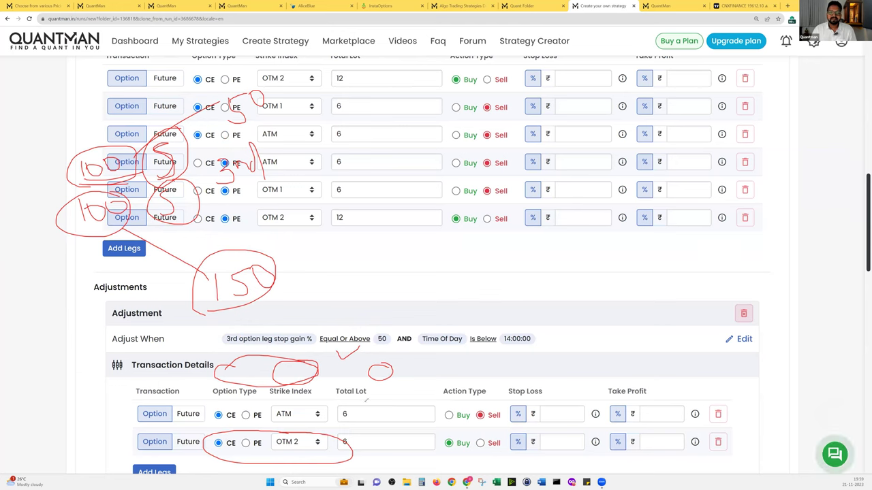
pyautogui.moveTo(307, 444)
pyautogui.mouseDown()
pyautogui.moveTo(385, 412)
pyautogui.moveTo(293, 400)
pyautogui.mouseUp()
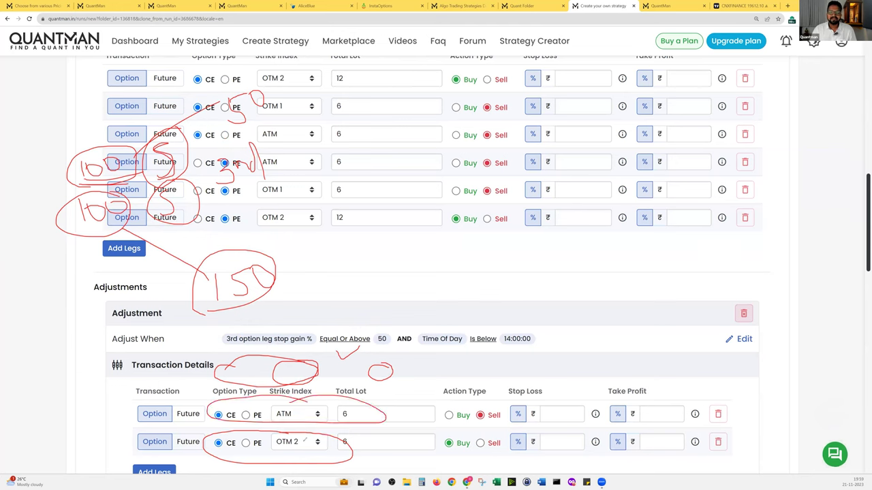
pyautogui.moveTo(379, 428); pyautogui.dragTo(308, 444)
pyautogui.moveTo(349, 402)
pyautogui.mouseDown()
pyautogui.moveTo(363, 408)
pyautogui.moveTo(357, 454)
pyautogui.mouseUp()
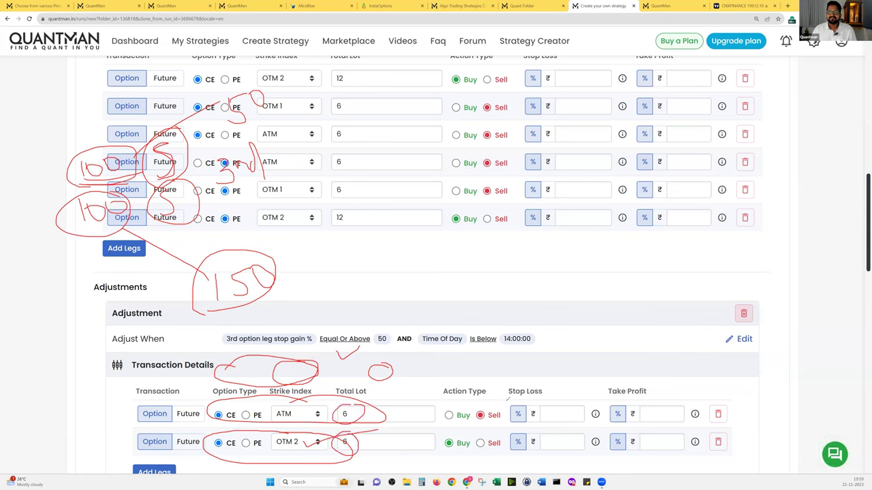
pyautogui.moveTo(509, 397)
pyautogui.mouseDown()
pyautogui.moveTo(70, 405)
pyautogui.moveTo(311, 468)
pyautogui.moveTo(528, 436)
pyautogui.moveTo(523, 408)
pyautogui.mouseUp()
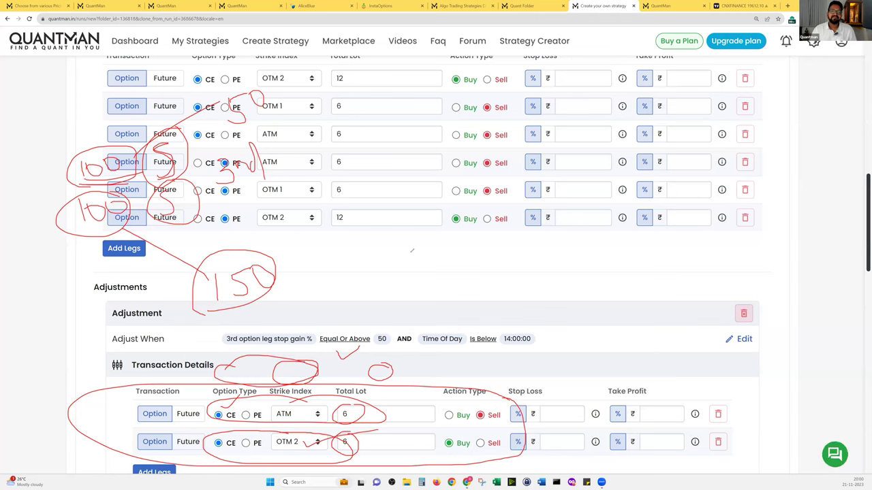
pyautogui.moveTo(410, 254)
pyautogui.mouseDown()
pyautogui.moveTo(423, 271)
pyautogui.moveTo(390, 278)
pyautogui.mouseUp()
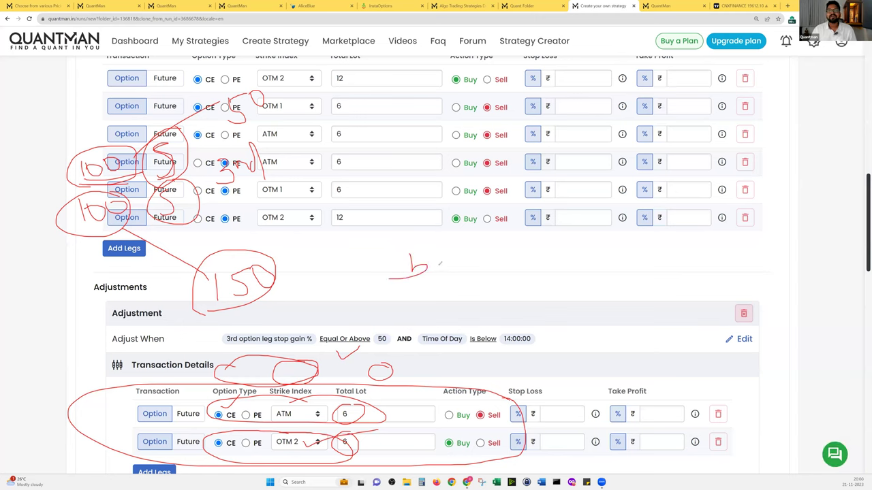
pyautogui.moveTo(442, 257)
pyautogui.mouseDown()
pyautogui.moveTo(482, 252)
pyautogui.moveTo(417, 238)
pyautogui.moveTo(543, 238)
pyautogui.mouseUp()
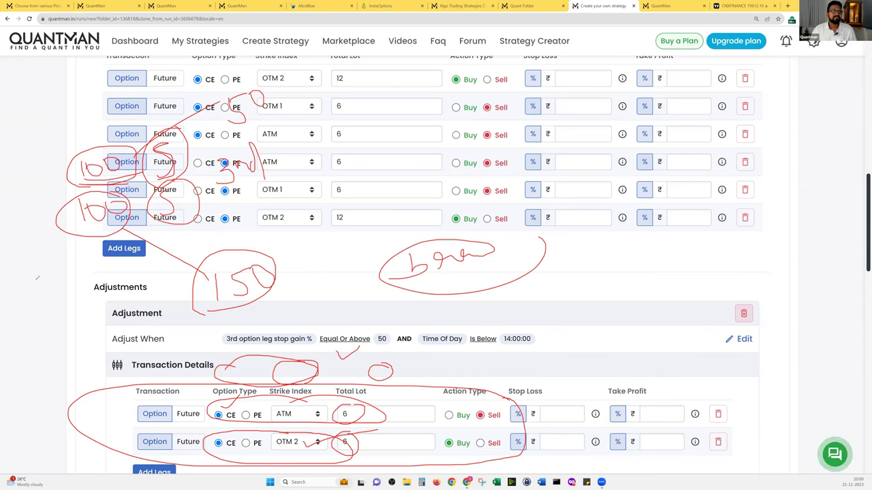
pyautogui.press('Escape')
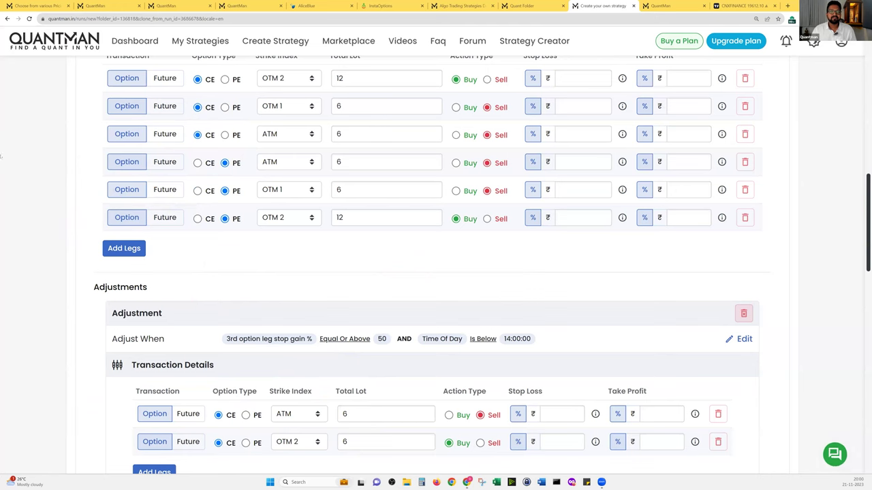
pyautogui.scroll(-3, 284, 193)
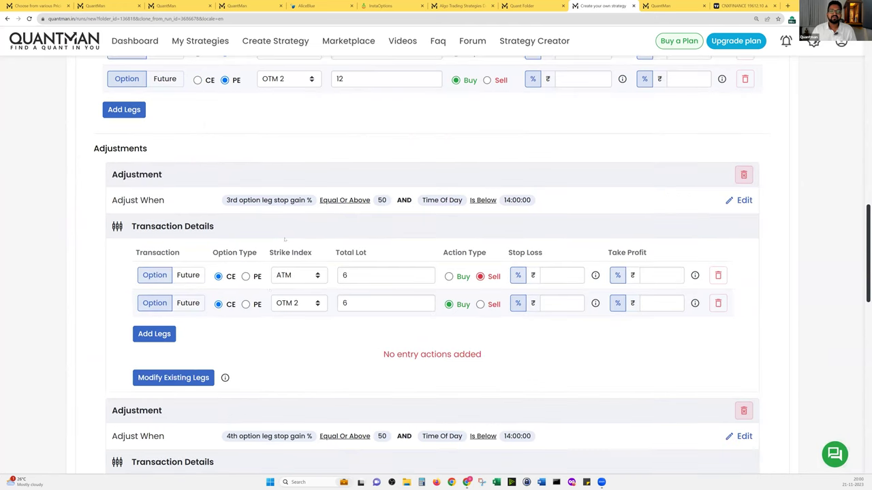
pyautogui.scroll(3, 150, 240)
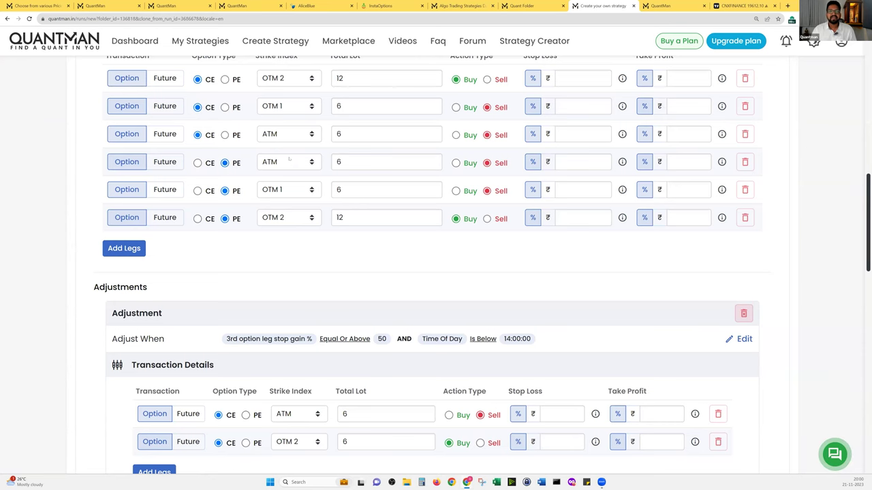
pyautogui.scroll(-5, 289, 160)
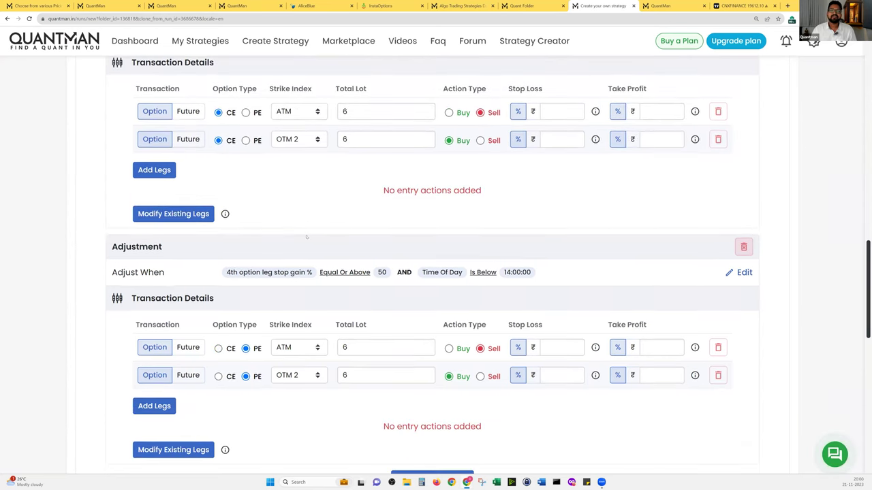
pyautogui.scroll(-1, 307, 236)
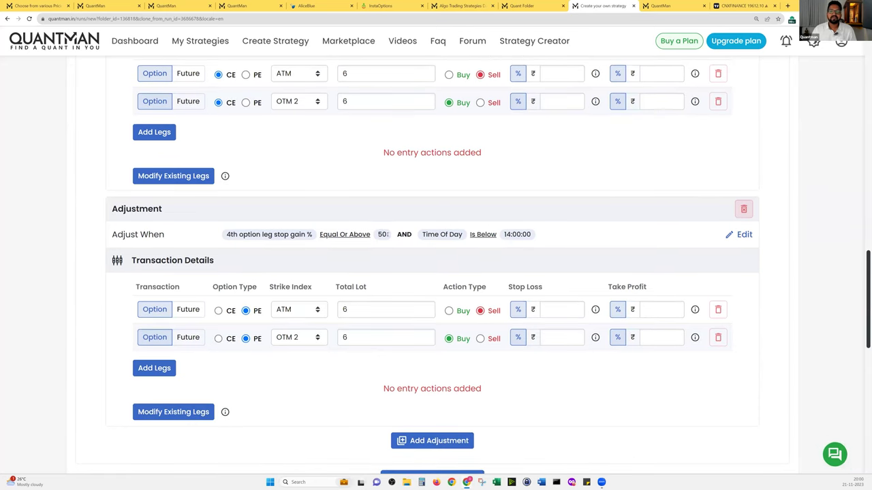
pyautogui.scroll(-1, 315, 259)
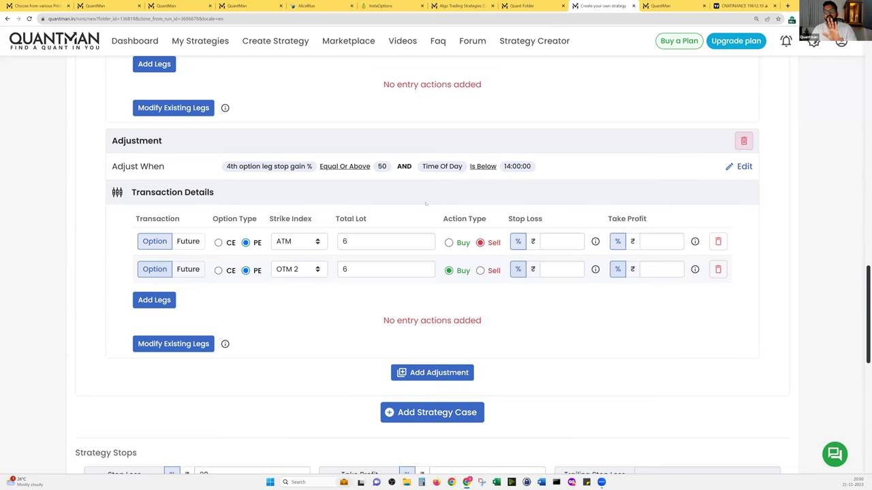
pyautogui.scroll(1, 426, 203)
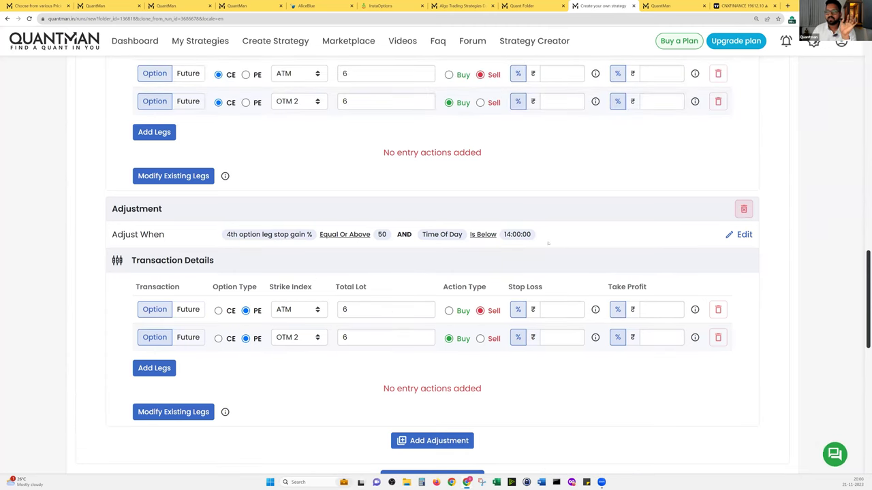
pyautogui.scroll(-1, 181, 346)
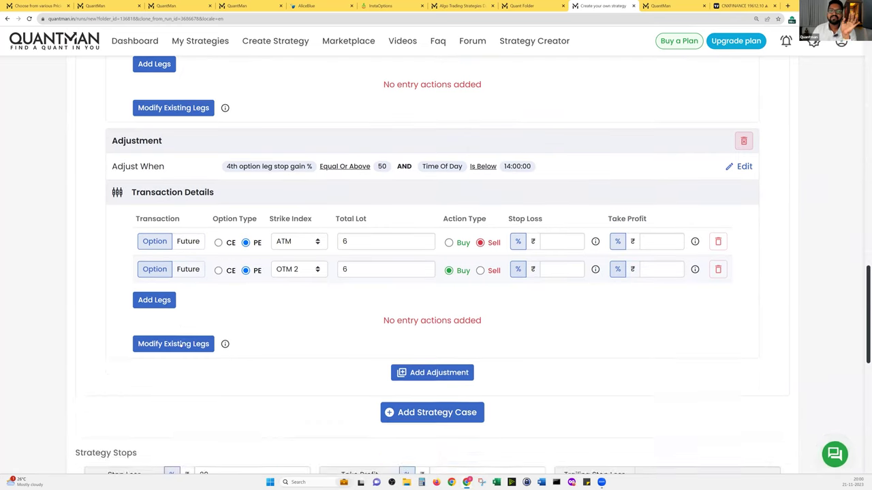
pyautogui.click(154, 300)
pyautogui.click(200, 336)
pyautogui.click(156, 358)
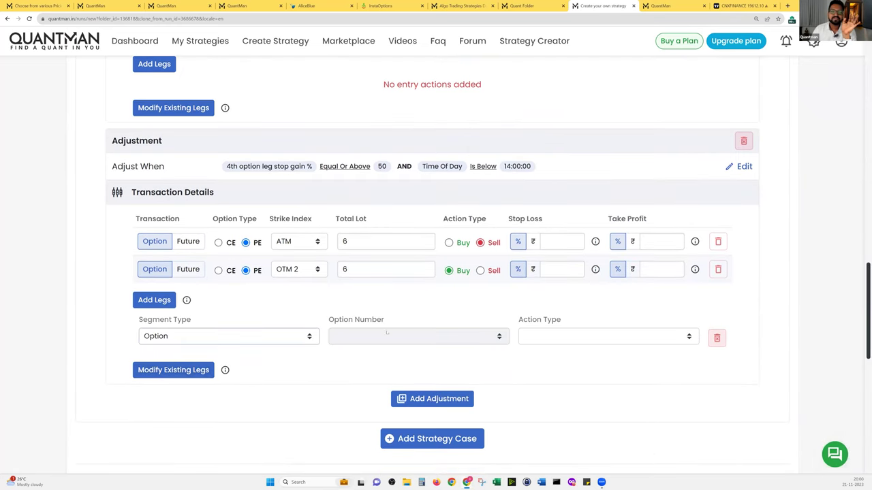
pyautogui.click(381, 336)
pyautogui.click(368, 381)
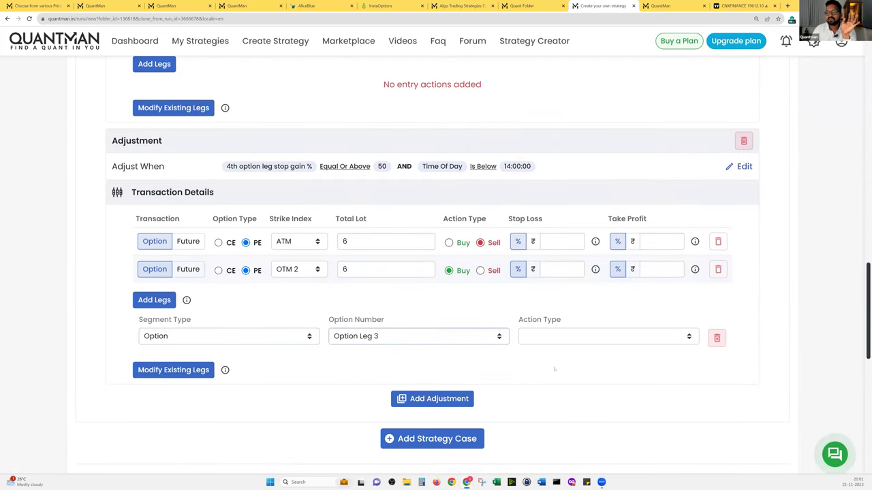
pyautogui.click(555, 336)
pyautogui.click(552, 361)
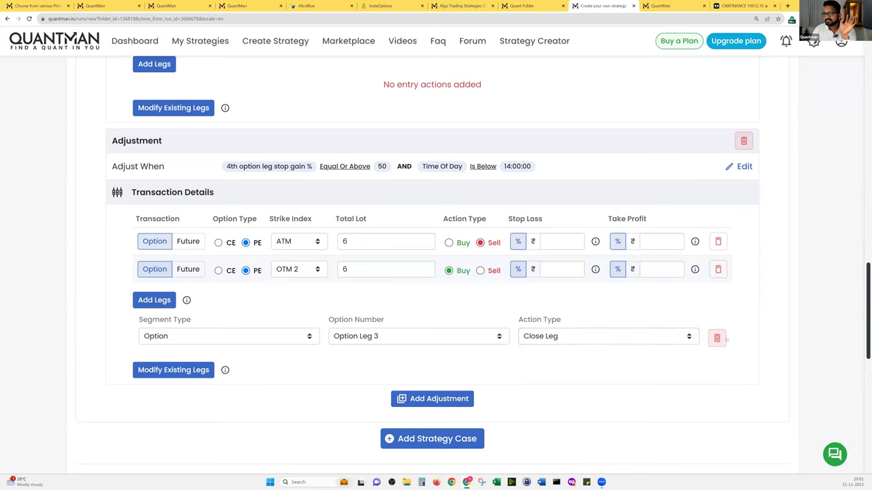
pyautogui.click(717, 338)
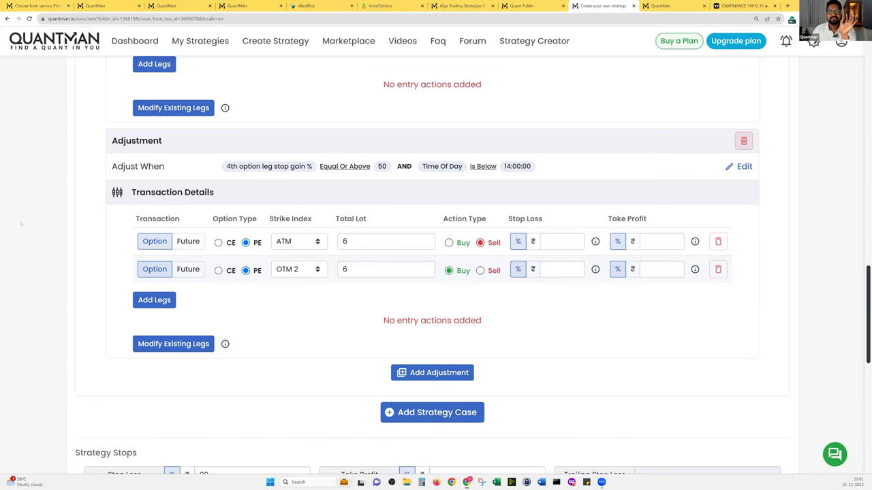
pyautogui.moveTo(289, 212)
pyautogui.mouseDown()
pyautogui.moveTo(591, 279)
pyautogui.moveTo(243, 203)
pyautogui.mouseUp()
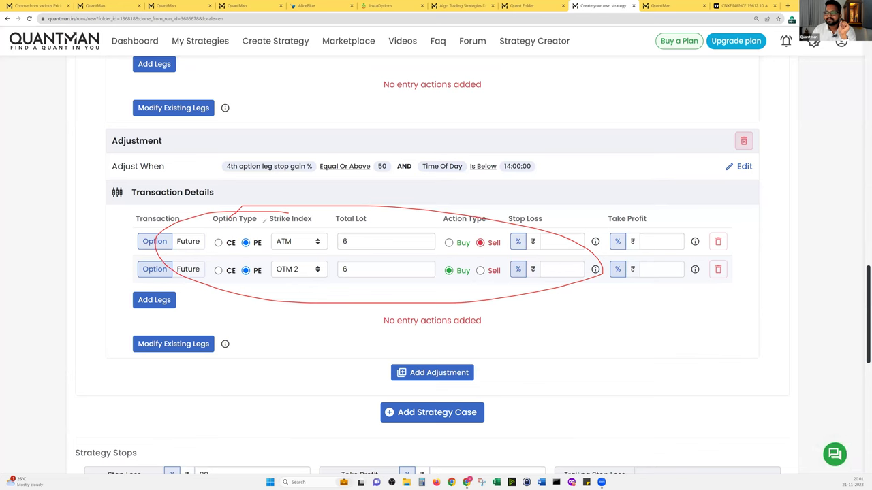
pyautogui.moveTo(224, 225)
pyautogui.mouseDown()
pyautogui.moveTo(257, 210)
pyautogui.moveTo(228, 222)
pyautogui.mouseUp()
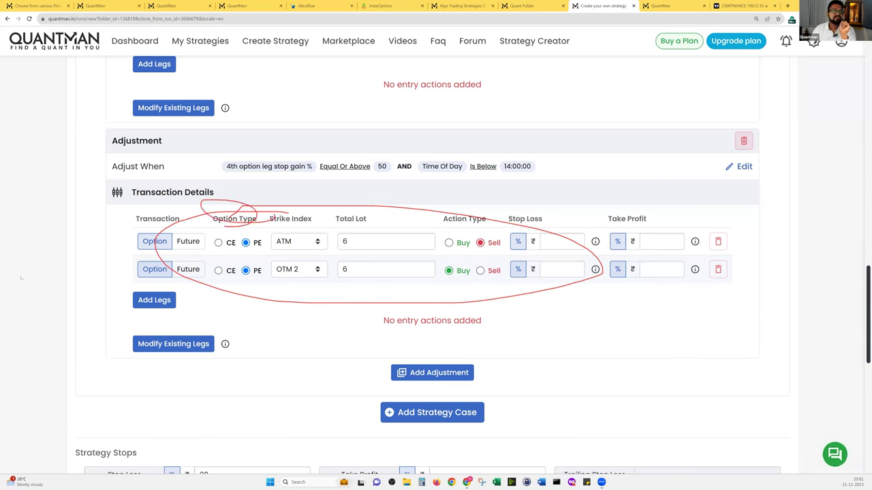
pyautogui.press('Escape')
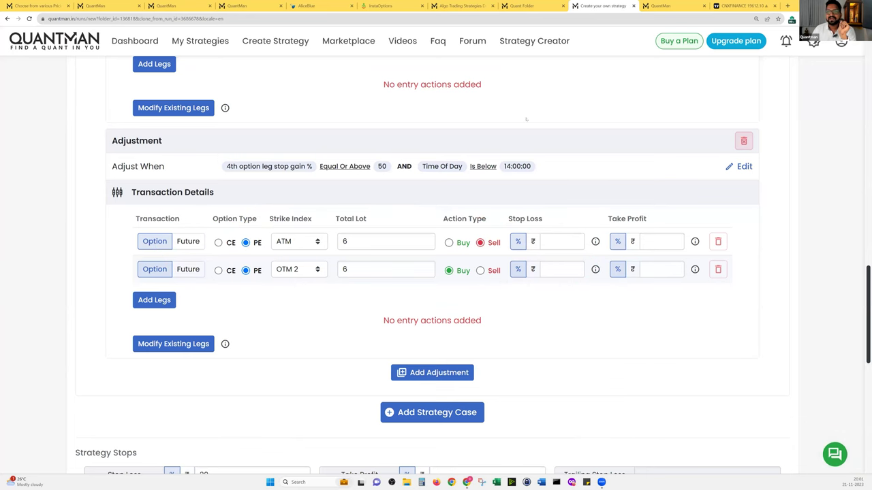
pyautogui.scroll(5, 524, 124)
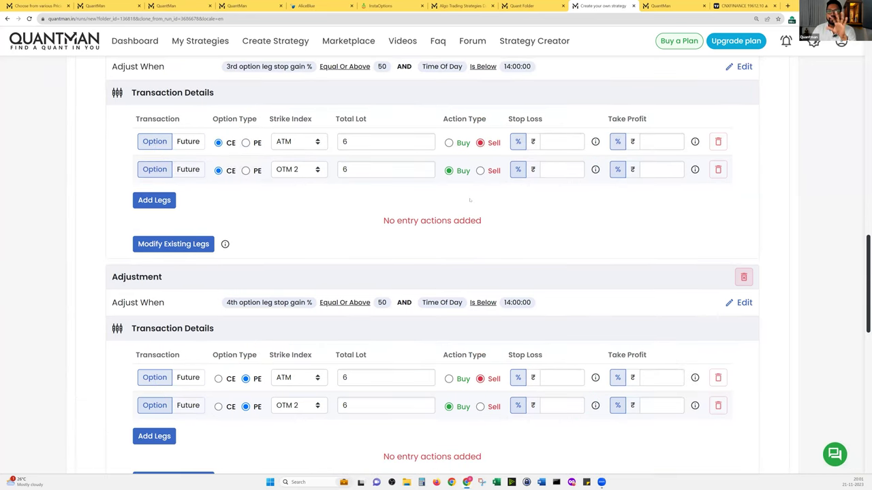
pyautogui.scroll(6, 464, 198)
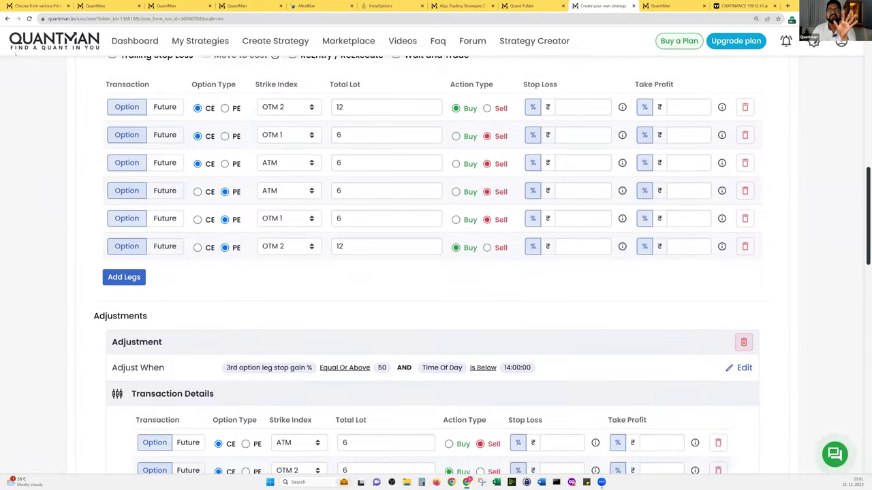
# Go back to Expiry 01, review transaction 3's expiry-day legs, then switch to the Expiry 02 run.
pyautogui.hotkey('alt', 'Left')
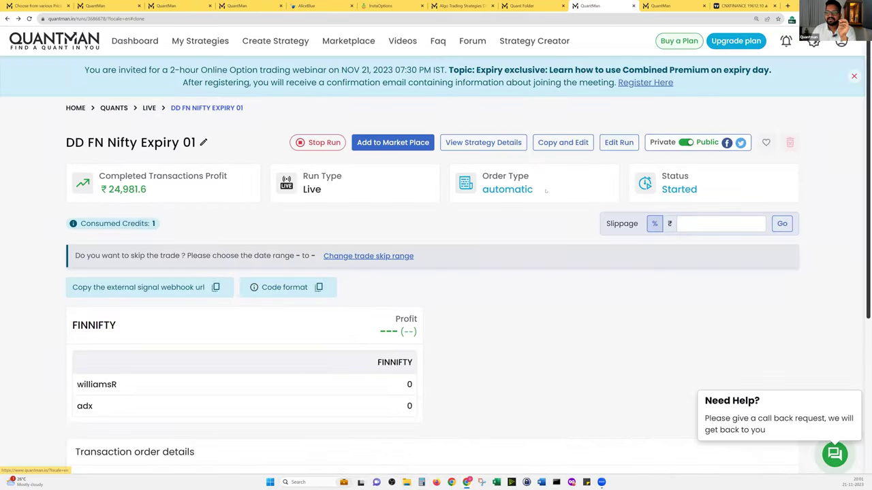
pyautogui.scroll(-5, 502, 292)
pyautogui.click(354, 297)
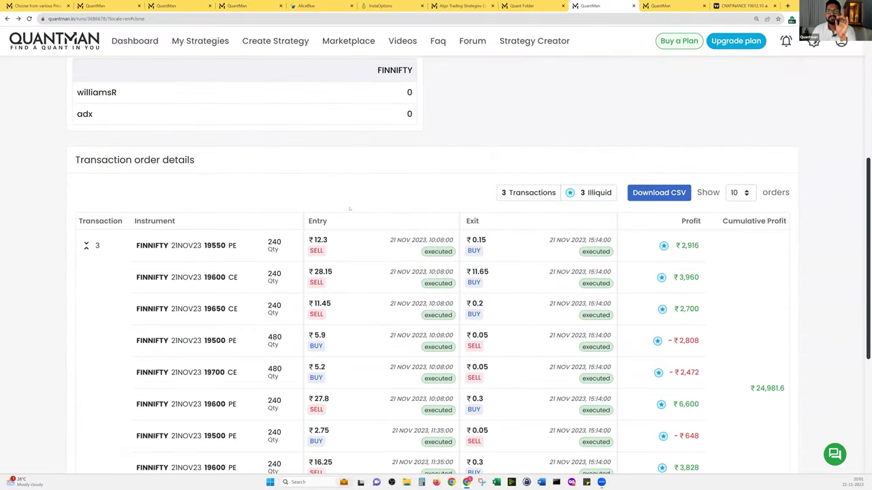
pyautogui.scroll(-3, 350, 207)
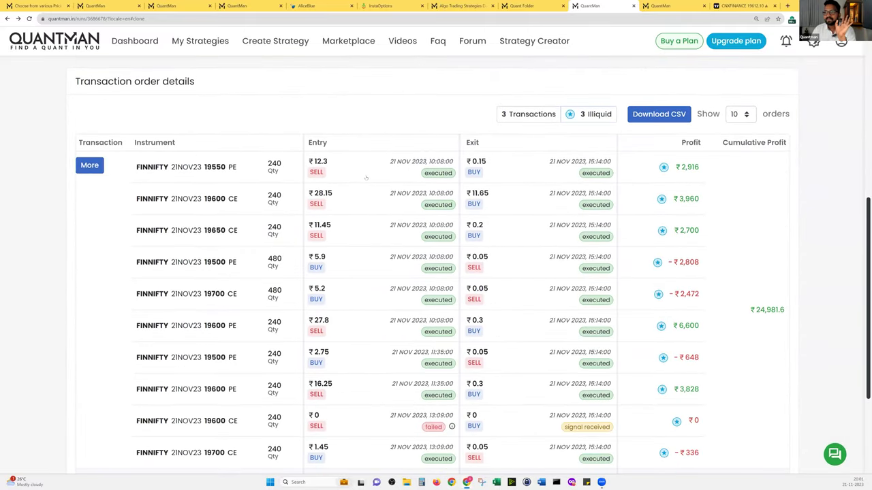
pyautogui.scroll(-2, 366, 166)
pyautogui.scroll(1, 366, 166)
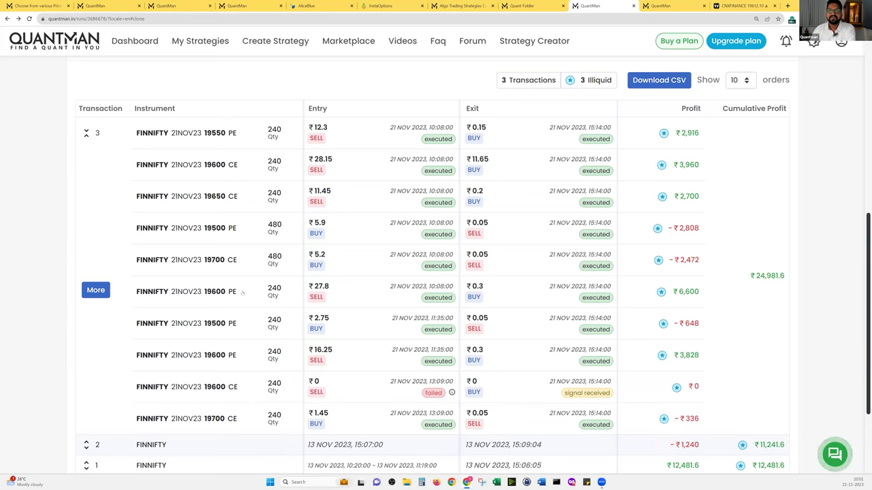
pyautogui.scroll(-1, 434, 236)
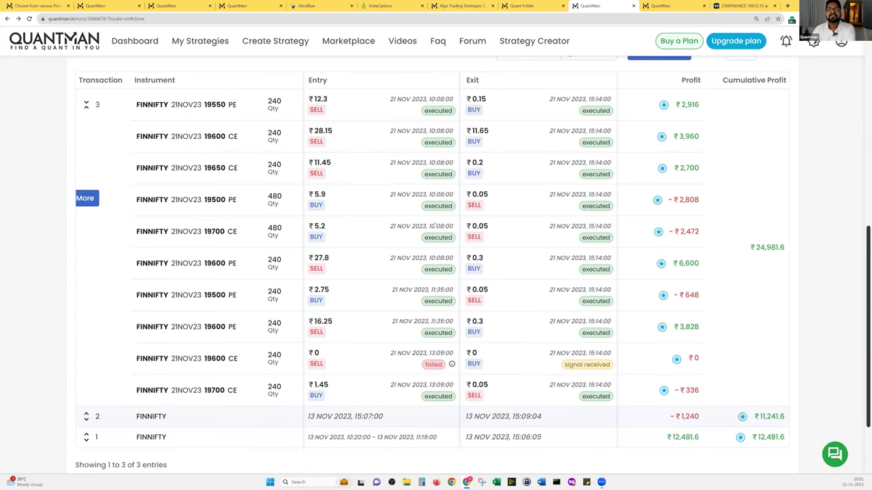
pyautogui.scroll(-1, 433, 225)
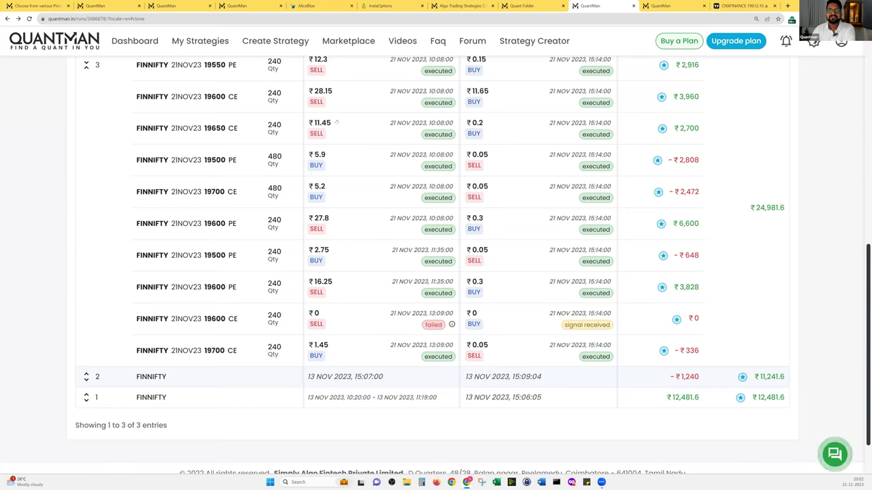
pyautogui.click(681, 6)
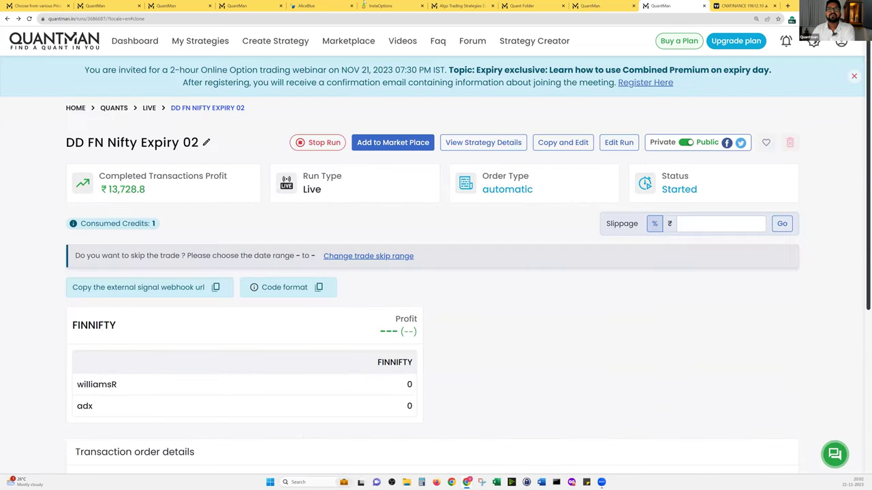
# Add the call side to the basket: sell 19600 and 19650 CE, buy 19700 CE.
pyautogui.click(379, 5)
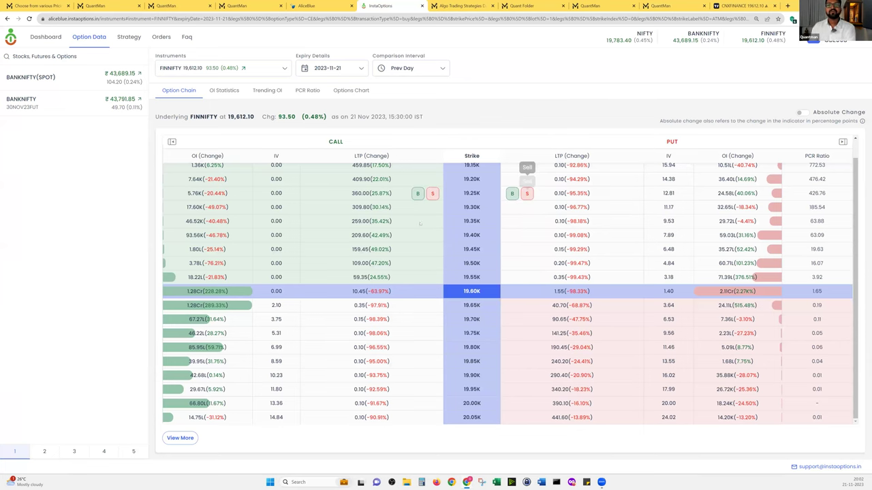
pyautogui.moveTo(438, 267)
pyautogui.moveTo(445, 291)
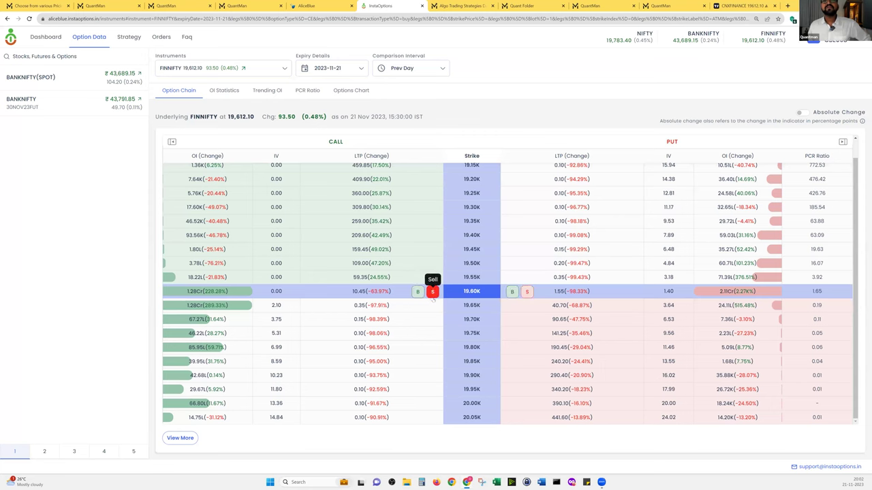
pyautogui.click(432, 291)
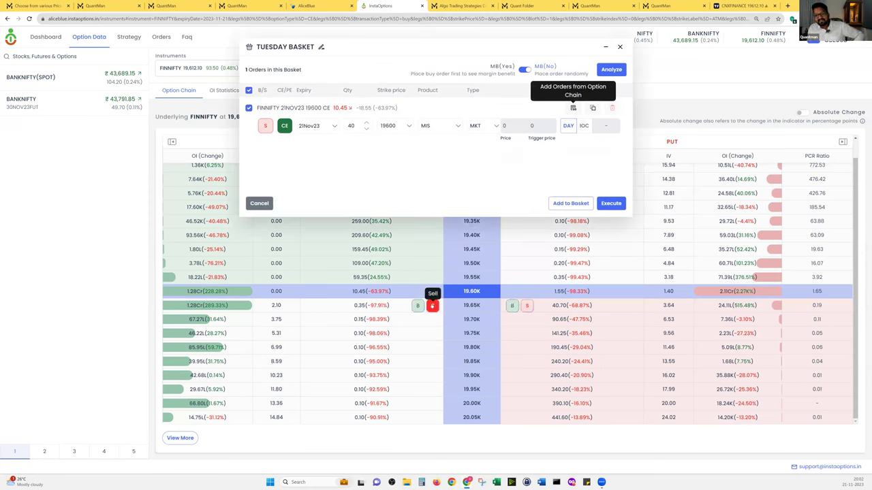
pyautogui.click(431, 306)
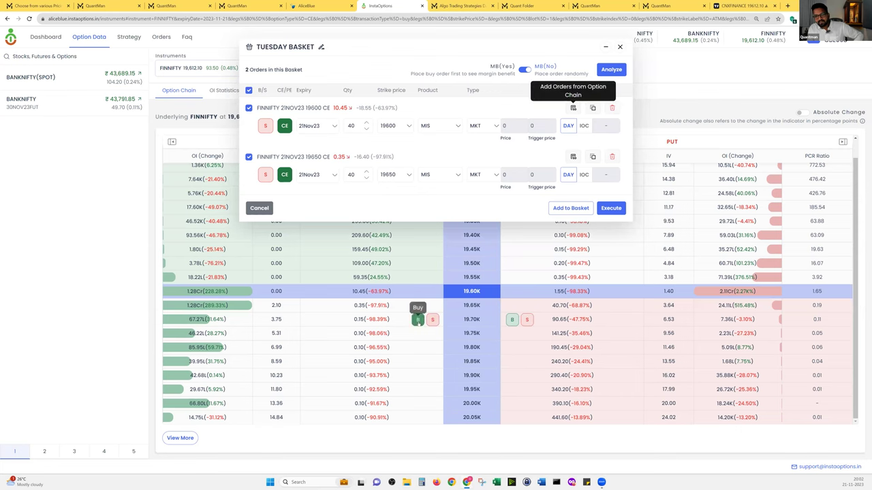
pyautogui.click(417, 320)
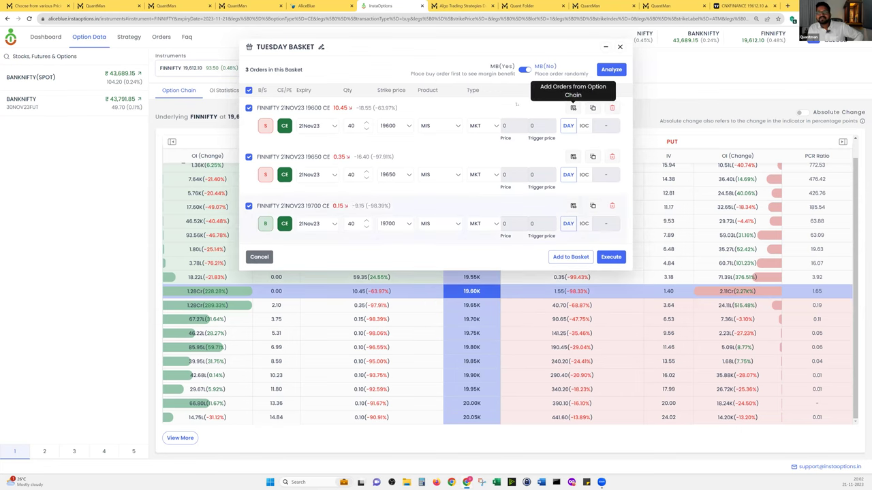
# Add sell 19600 and 19550 PE and buy 19500 PE, then show the payoff chart.
pyautogui.moveTo(324, 54); pyautogui.dragTo(273, 55)
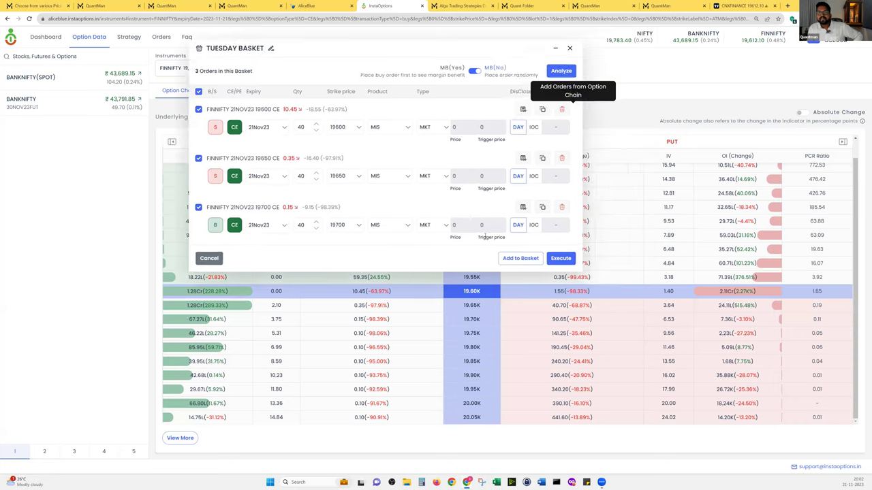
pyautogui.click(526, 290)
pyautogui.click(527, 277)
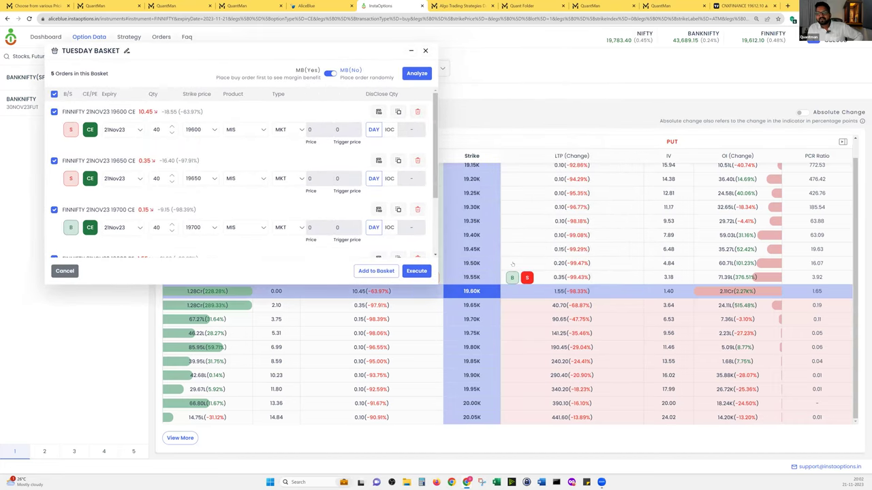
pyautogui.click(512, 264)
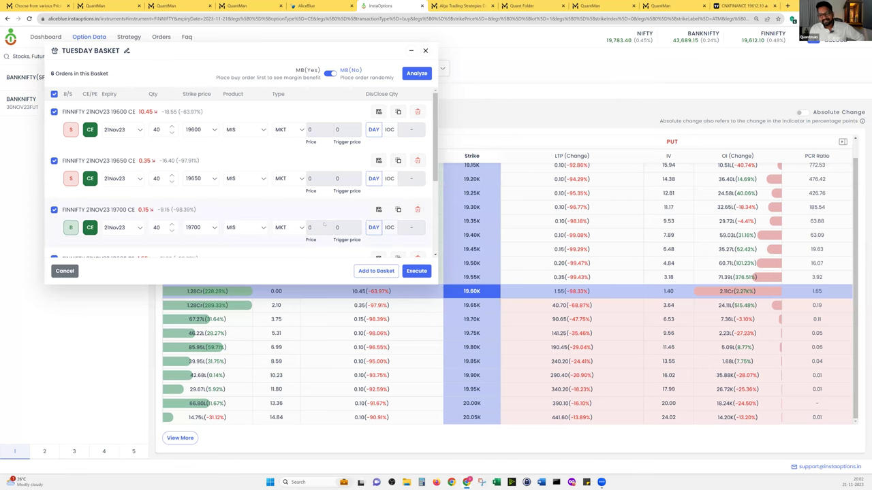
pyautogui.moveTo(365, 57); pyautogui.dragTo(634, 68)
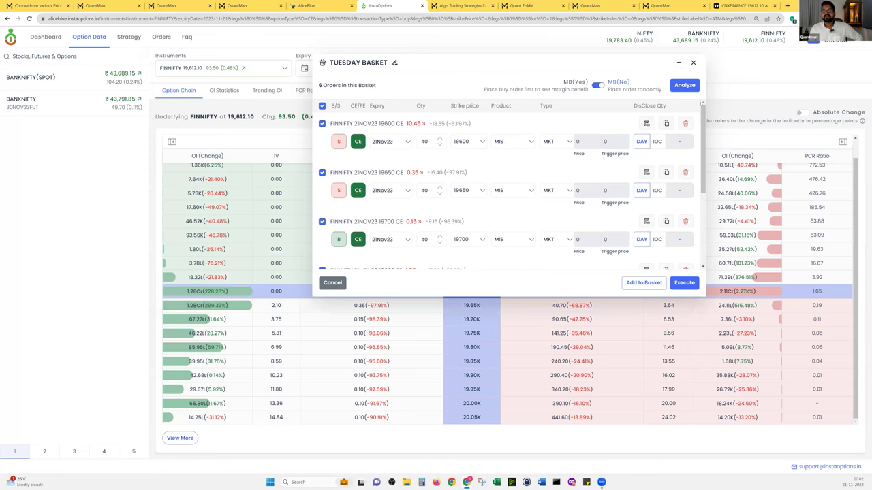
pyautogui.scroll(-5, 613, 204)
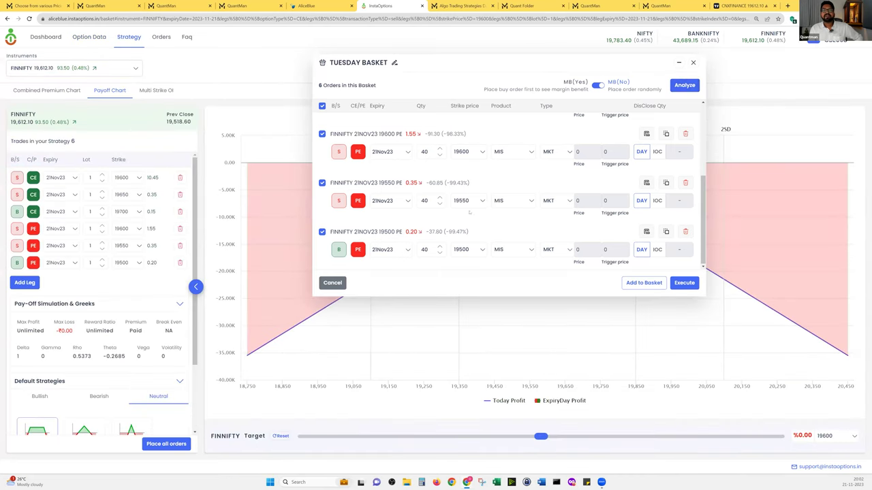
pyautogui.press('Escape')
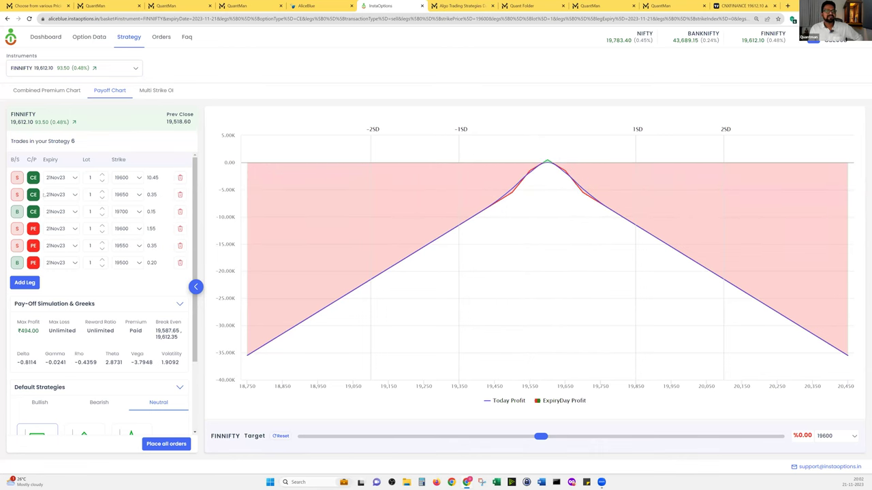
# Open the combined premium chart and set the first three legs to 6, 6 and 12 lots.
pyautogui.click(72, 92)
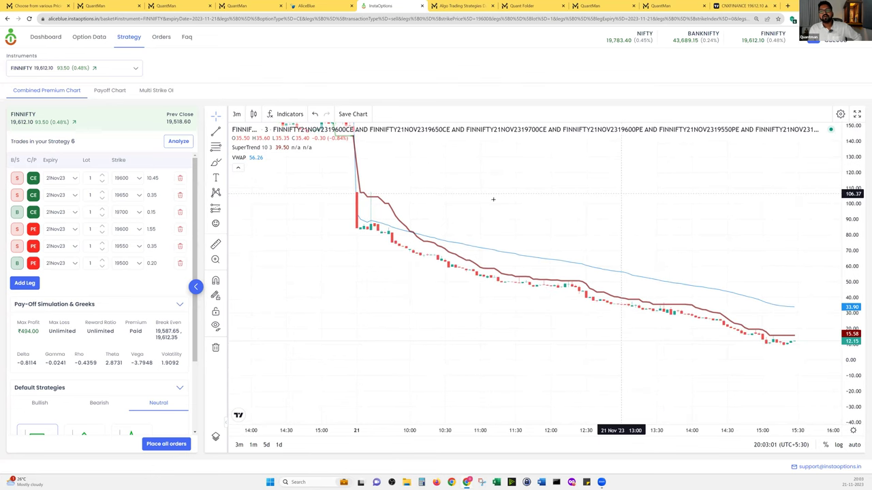
pyautogui.click(102, 176)
pyautogui.click(102, 175)
pyautogui.click(102, 175)
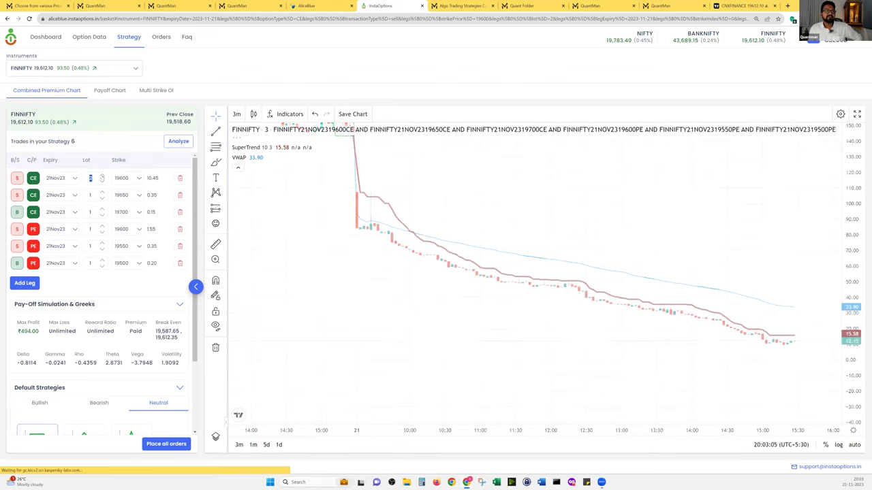
pyautogui.click(103, 176)
pyautogui.click(102, 176)
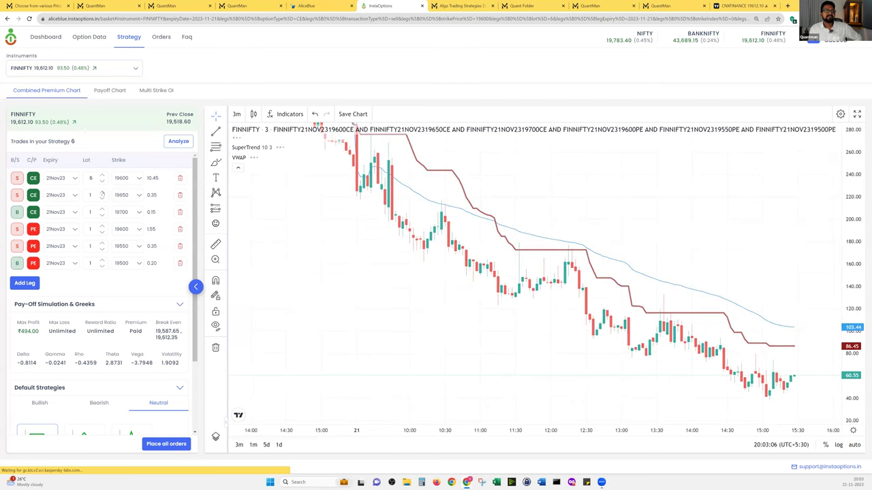
pyautogui.write('6')
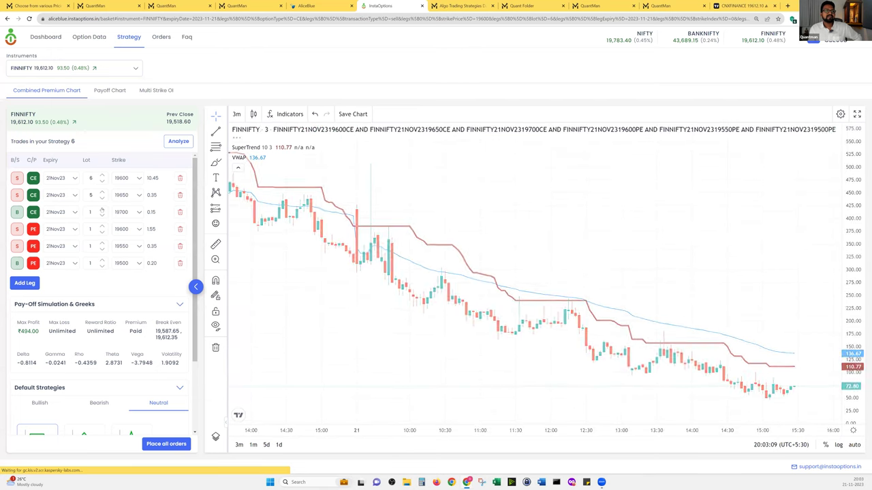
pyautogui.write('8')
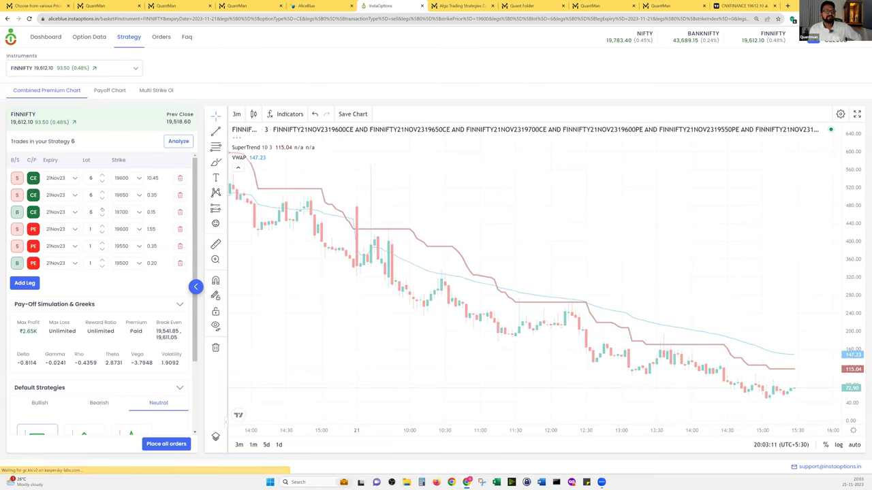
pyautogui.click(102, 209)
pyautogui.click(102, 209)
pyautogui.click(102, 209)
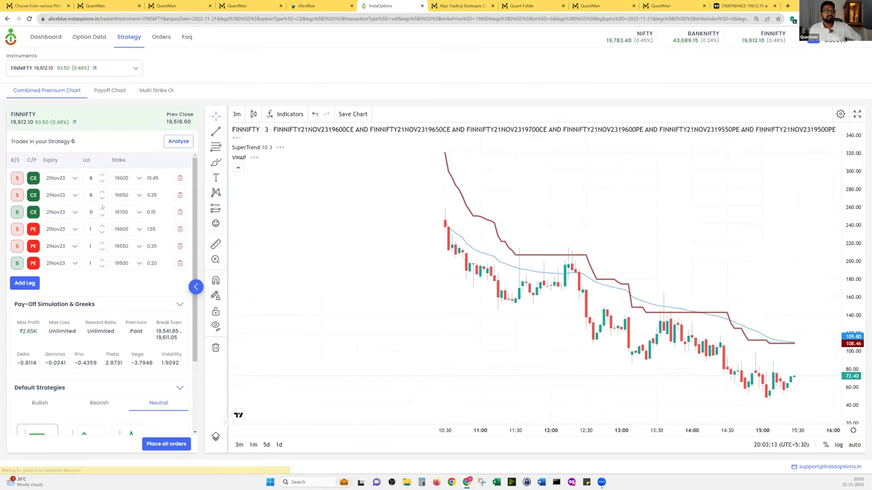
pyautogui.click(102, 209)
pyautogui.click(101, 226)
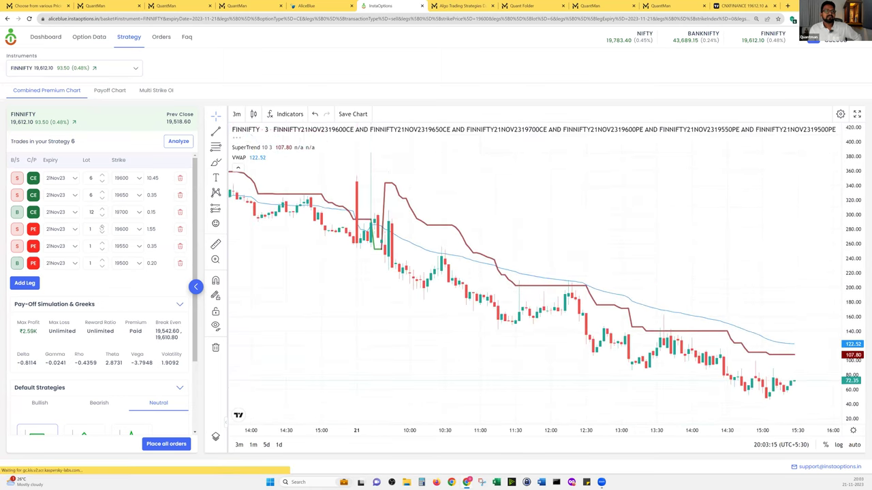
# Raise the remaining three legs to 6, 6 and 12 lots.
pyautogui.click(101, 226)
pyautogui.click(102, 226)
pyautogui.click(101, 226)
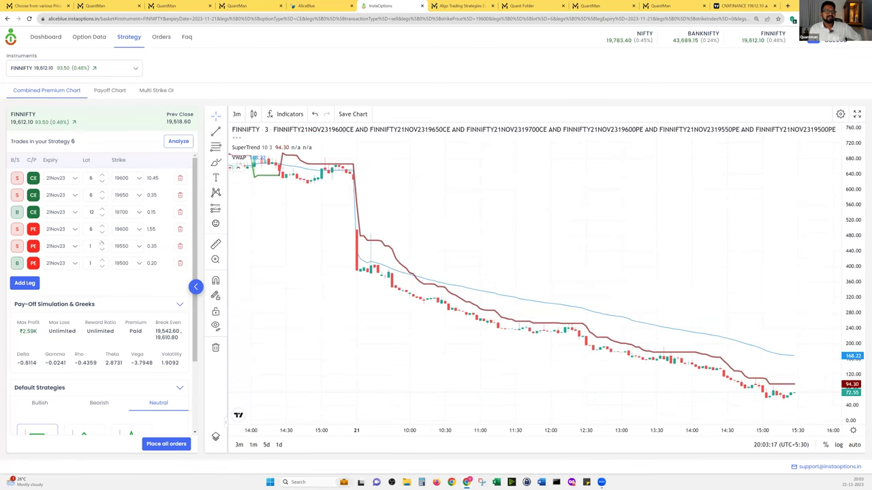
pyautogui.click(101, 226)
pyautogui.click(102, 243)
pyautogui.click(101, 243)
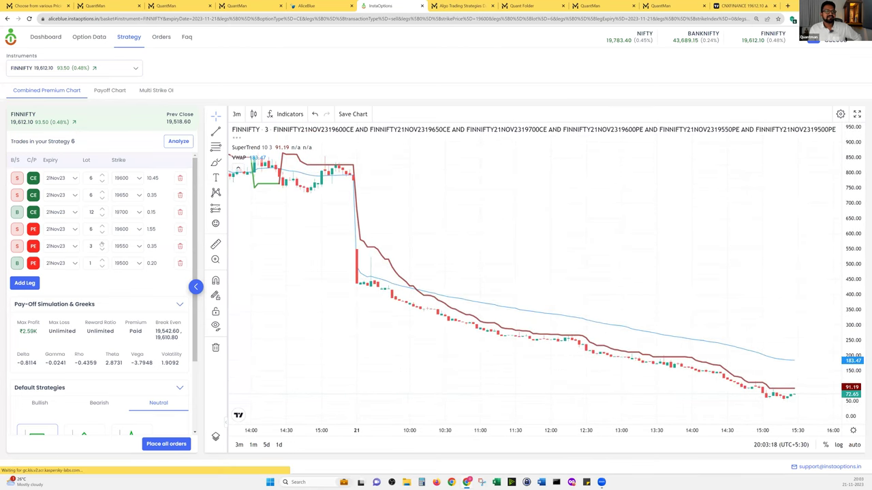
pyautogui.click(101, 243)
pyautogui.click(101, 243)
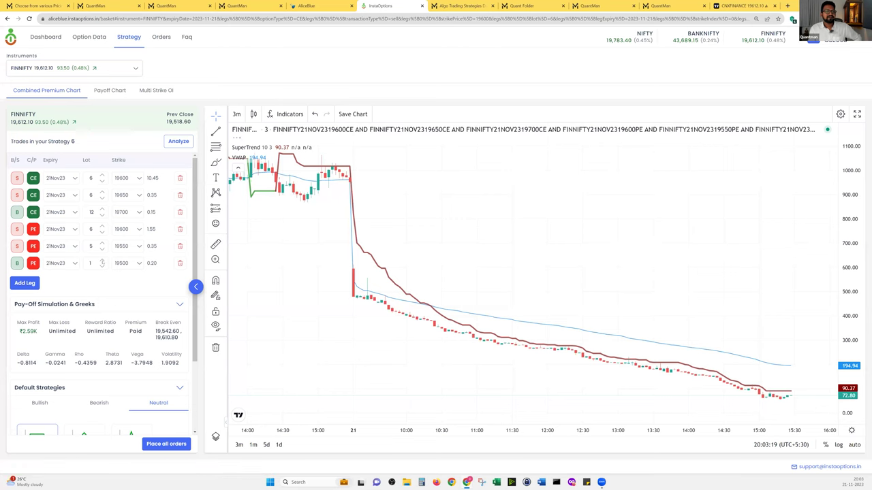
pyautogui.click(102, 261)
pyautogui.click(102, 261)
pyautogui.click(102, 261)
pyautogui.click(101, 261)
pyautogui.click(101, 261)
pyautogui.click(101, 261)
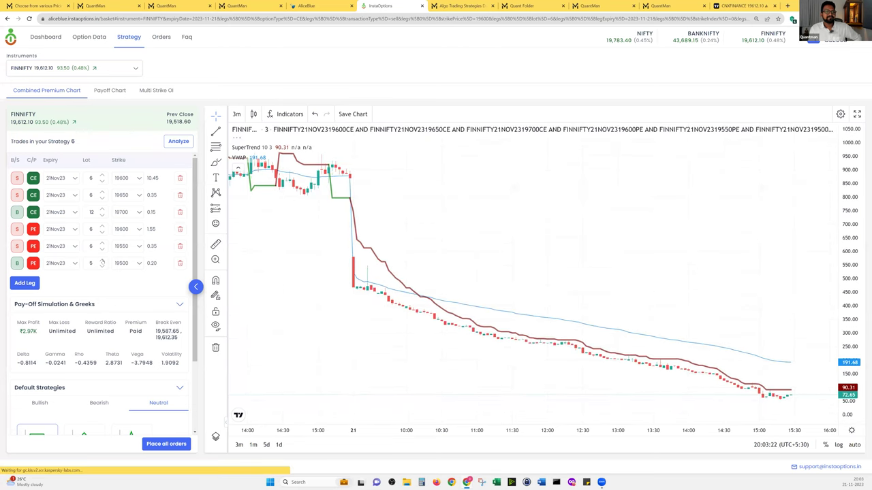
pyautogui.click(102, 260)
pyautogui.click(102, 261)
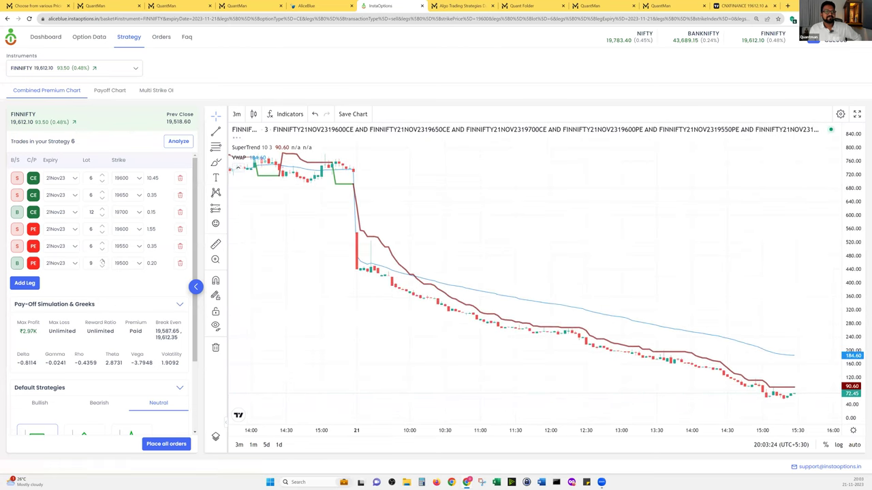
pyautogui.click(102, 261)
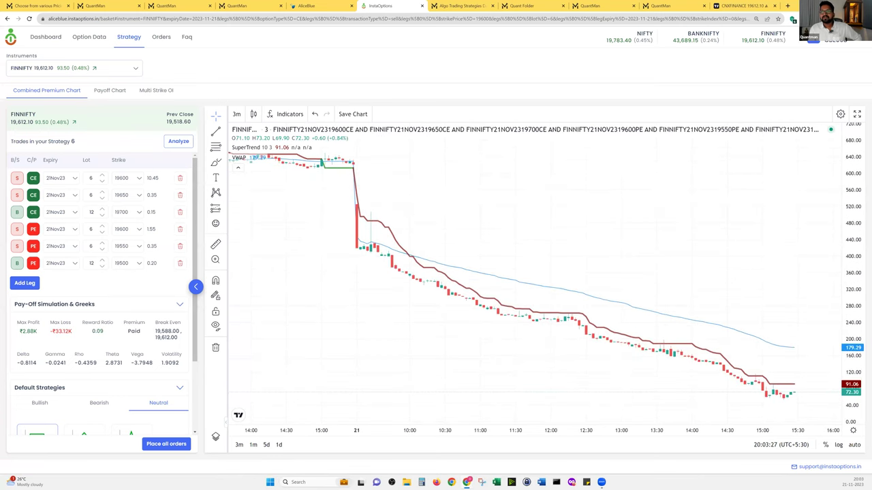
pyautogui.click(101, 261)
pyautogui.click(102, 261)
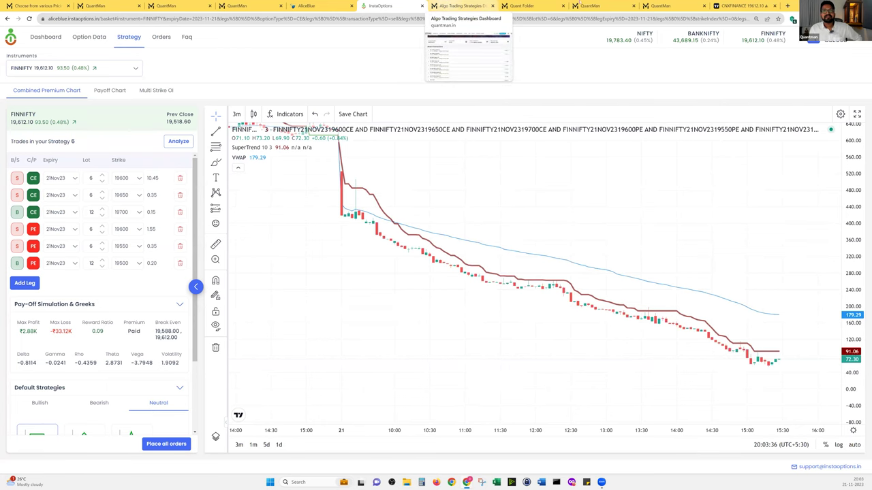
pyautogui.click(463, 6)
pyautogui.hotkey('ctrl', 'Tab')
pyautogui.hotkey('ctrl', 'Tab')
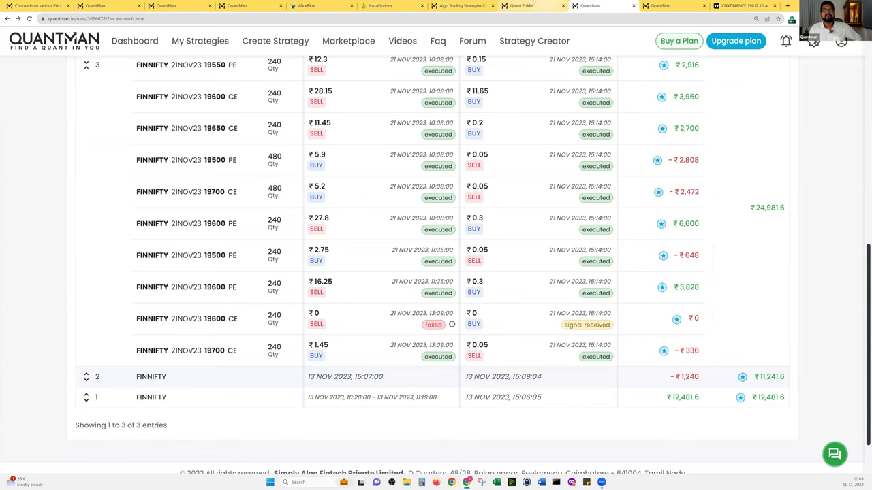
pyautogui.hotkey('ctrl', 'shift', 'Tab')
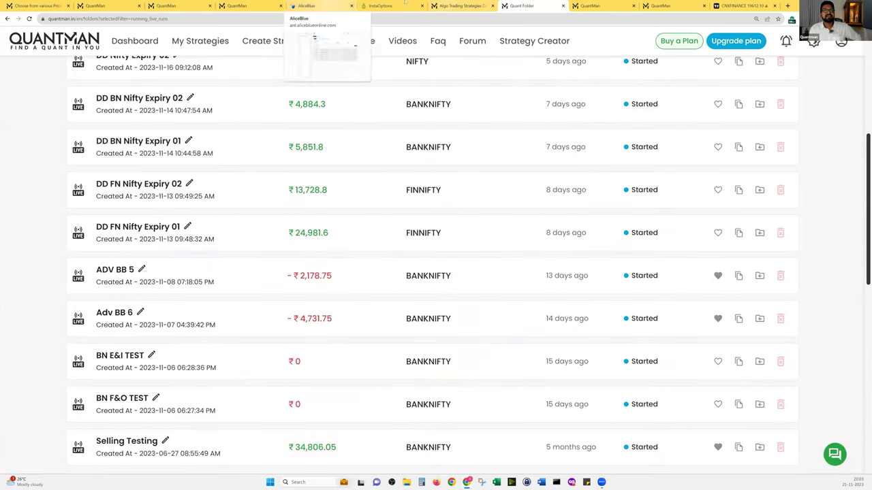
pyautogui.moveTo(380, 6); pyautogui.dragTo(671, 5)
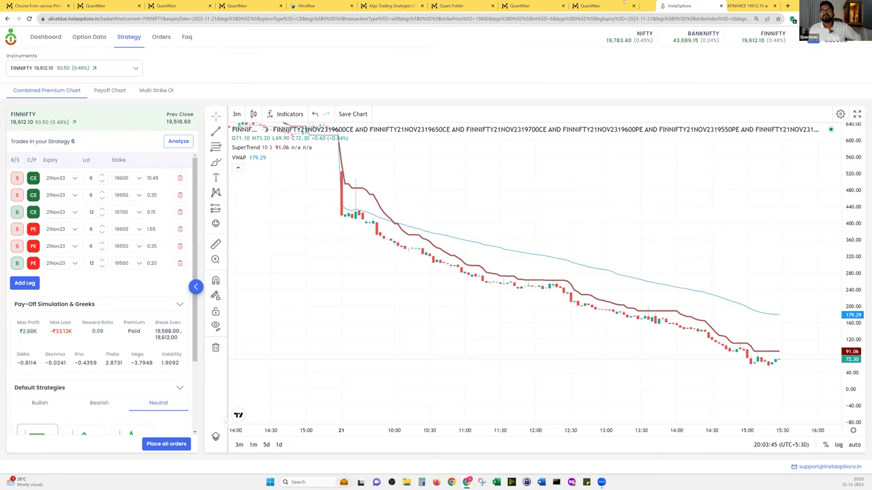
pyautogui.hotkey('ctrl', 'shift', 'Tab')
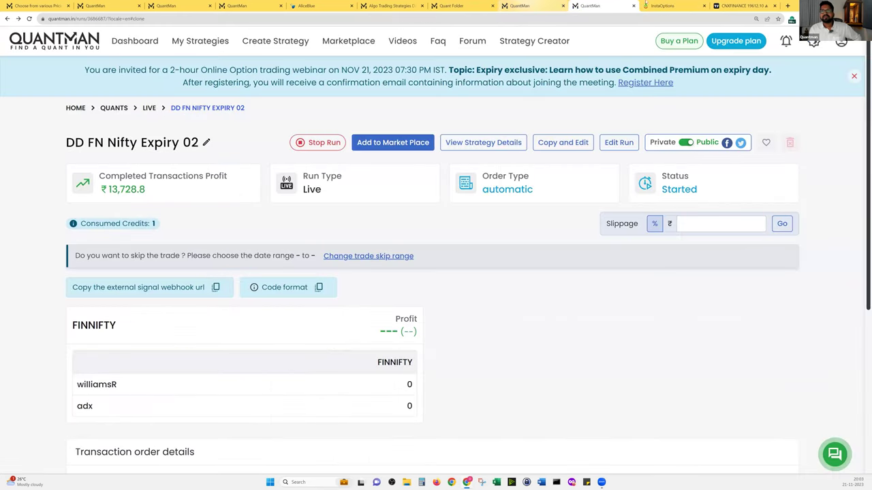
pyautogui.hotkey('ctrl', 'shift', 'Tab')
pyautogui.hotkey('ctrl', 'Tab')
pyautogui.hotkey('ctrl', 'Tab')
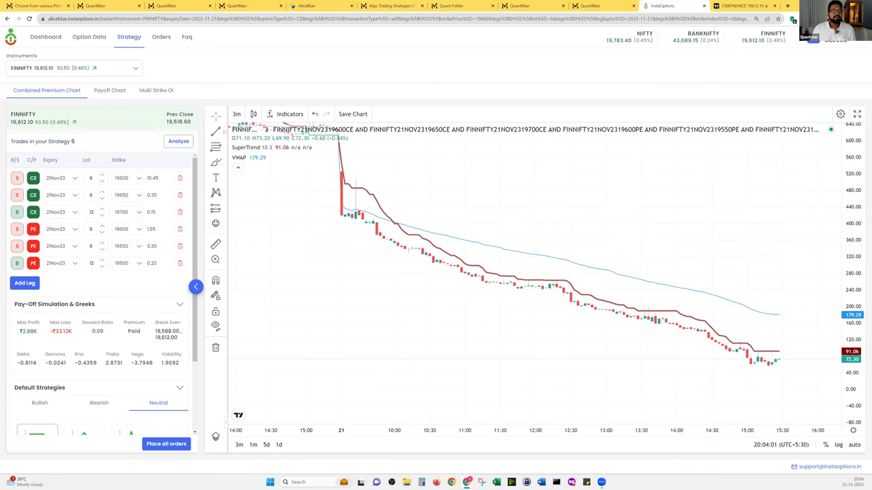
# Draw a vertical line at 21 Nov 10:09 on the combined premium chart.
pyautogui.click(215, 131)
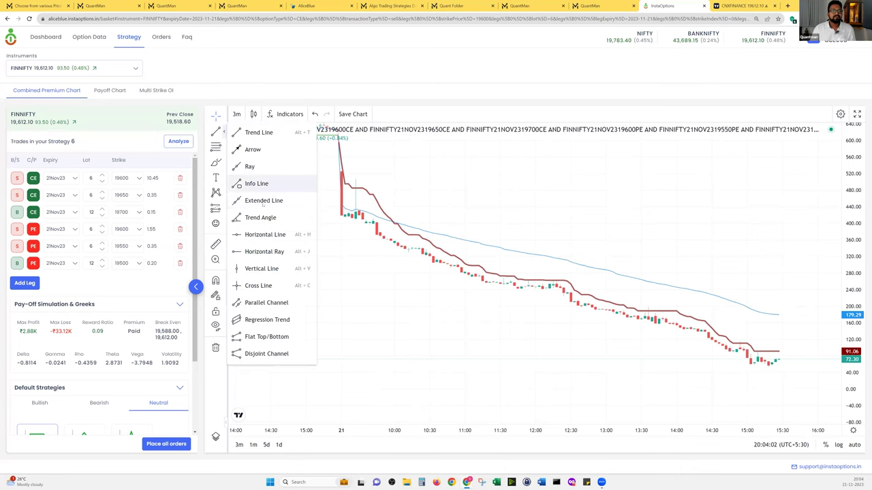
pyautogui.click(258, 268)
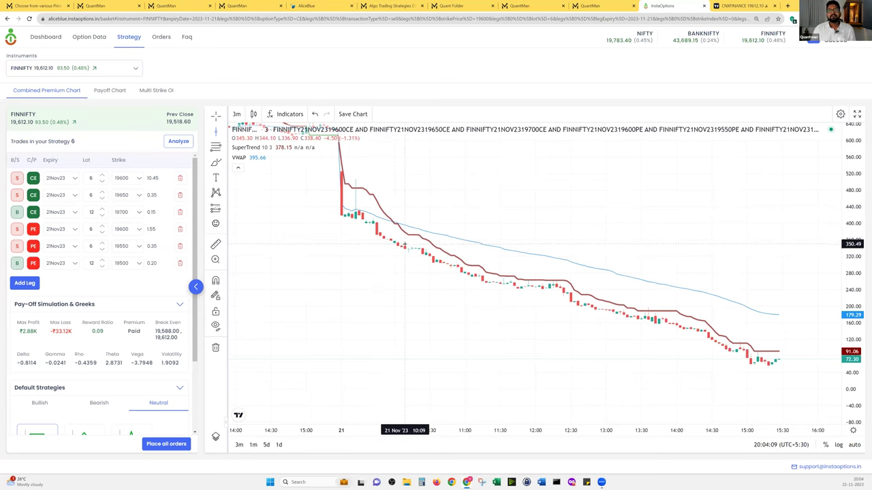
pyautogui.click(405, 244)
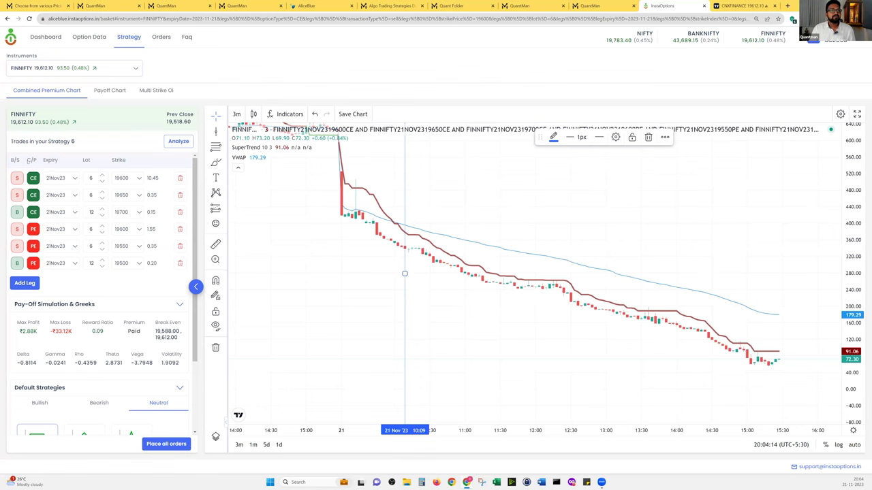
# Draw a horizontal line at the 342.27 level on the combined premium chart.
pyautogui.hscroll(2, 438, 183)
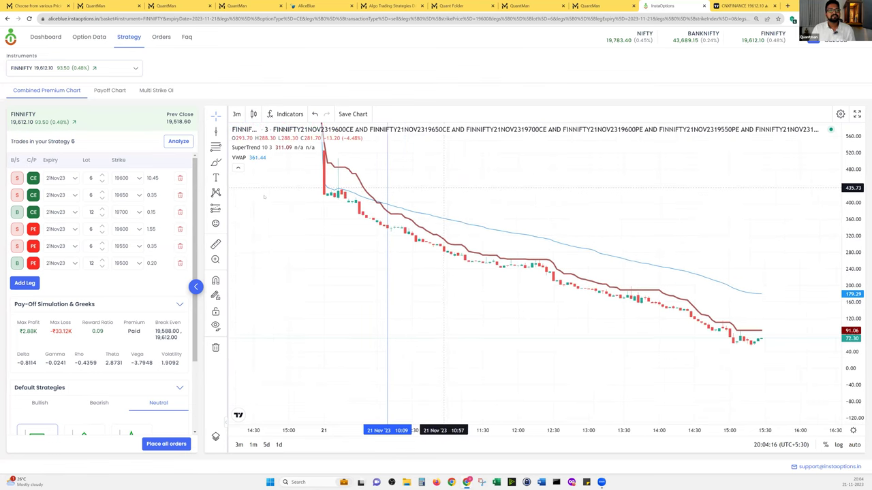
pyautogui.click(223, 135)
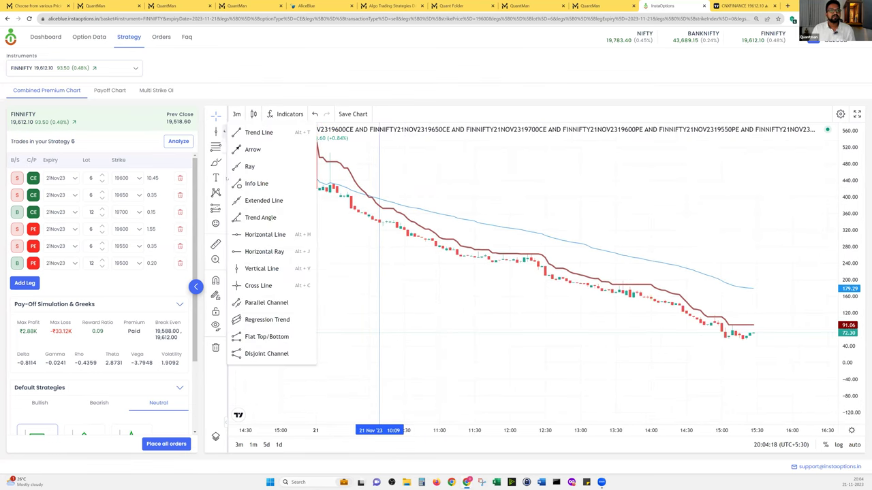
pyautogui.click(253, 237)
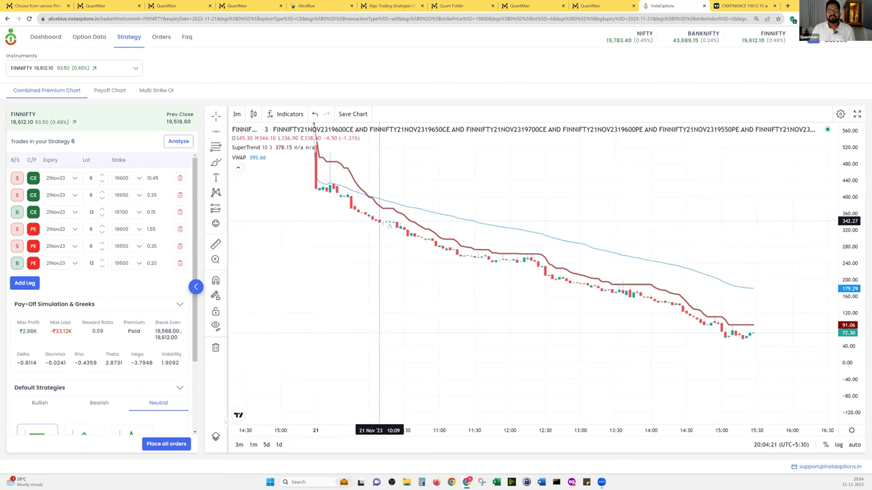
pyautogui.click(379, 221)
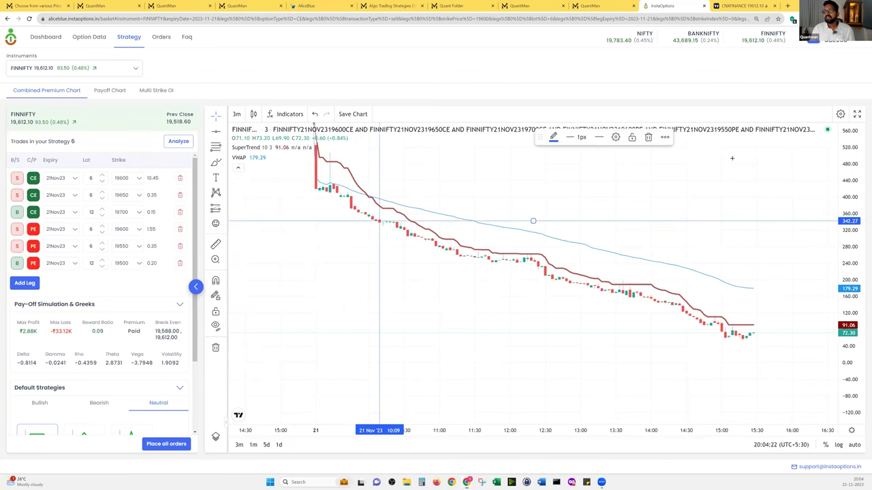
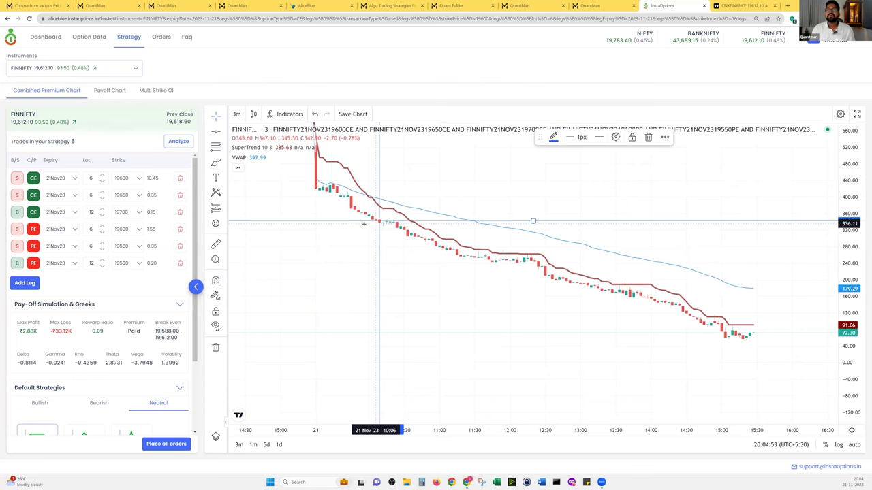
# Expand the DD FN Nifty Expiry 01 row under the QuantMan dashboard's Recent Transactions.
pyautogui.click(482, 5)
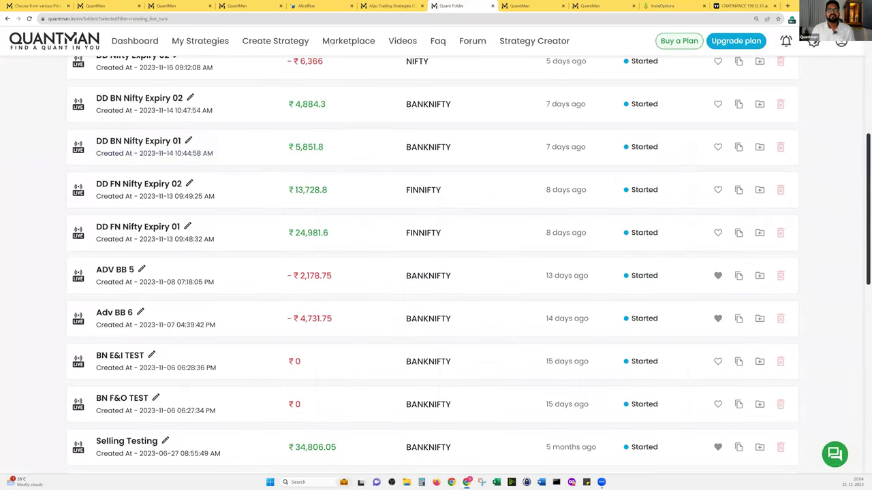
pyautogui.scroll(1, 144, 39)
pyautogui.scroll(3, 144, 38)
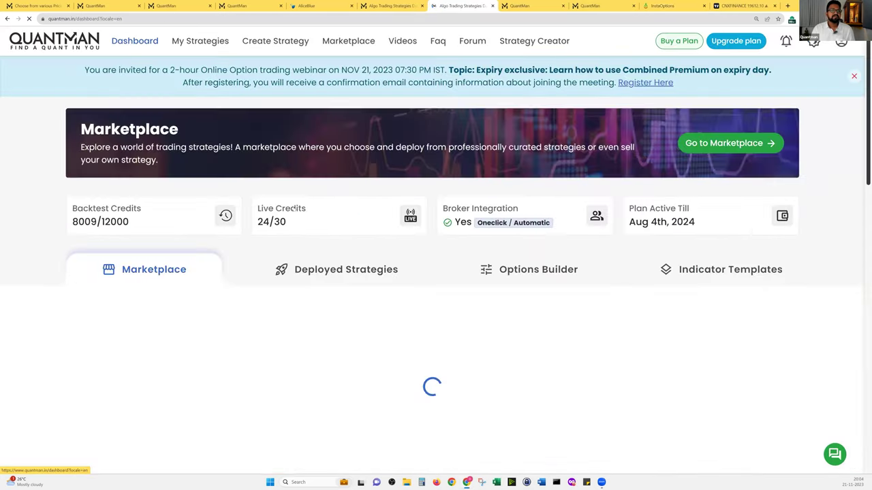
pyautogui.click(291, 215)
pyautogui.scroll(-5, 165, 275)
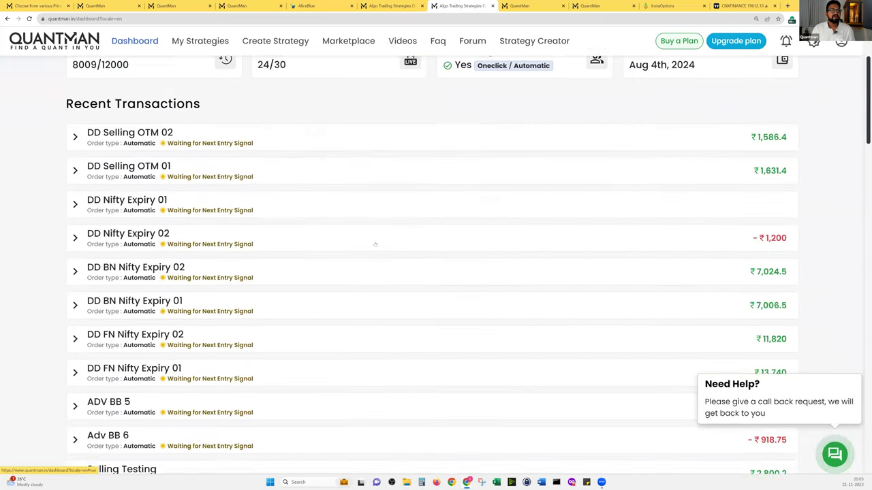
pyautogui.scroll(-1, 618, 253)
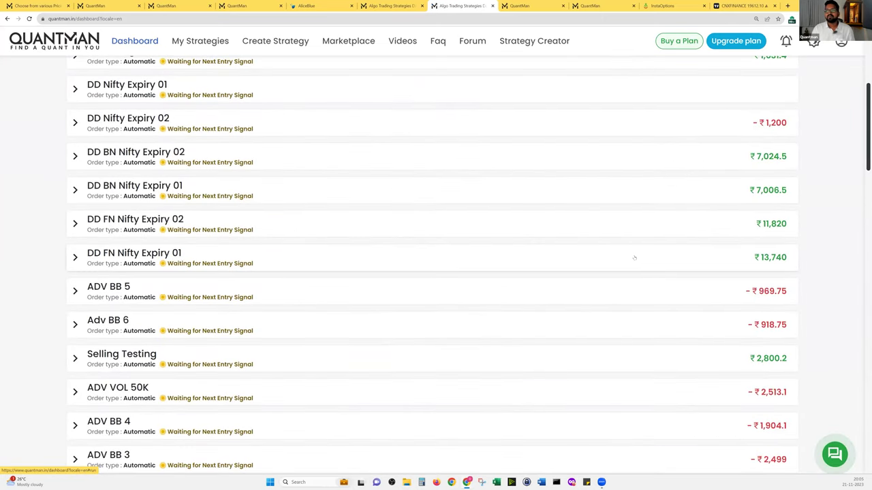
pyautogui.click(633, 256)
# Glance at the Expiry 01 run details, then go back to the dashboard transaction list.
pyautogui.click(556, 6)
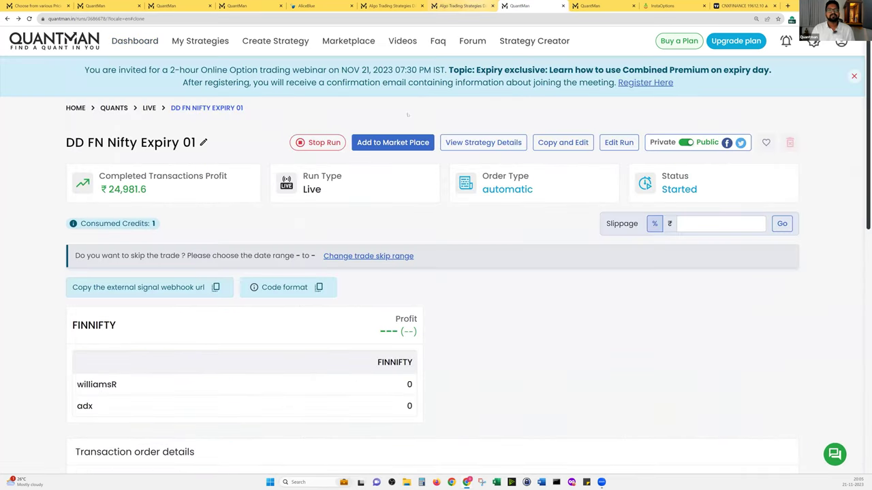
pyautogui.click(460, 6)
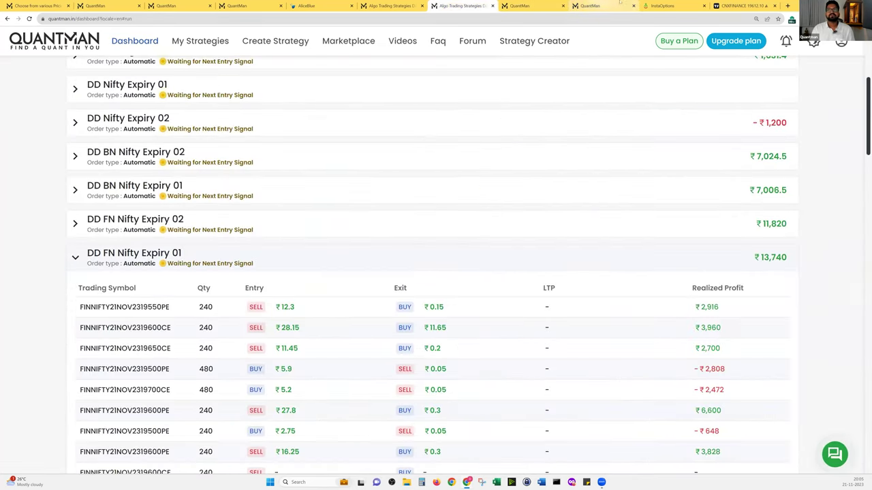
pyautogui.scroll(-3, 623, 191)
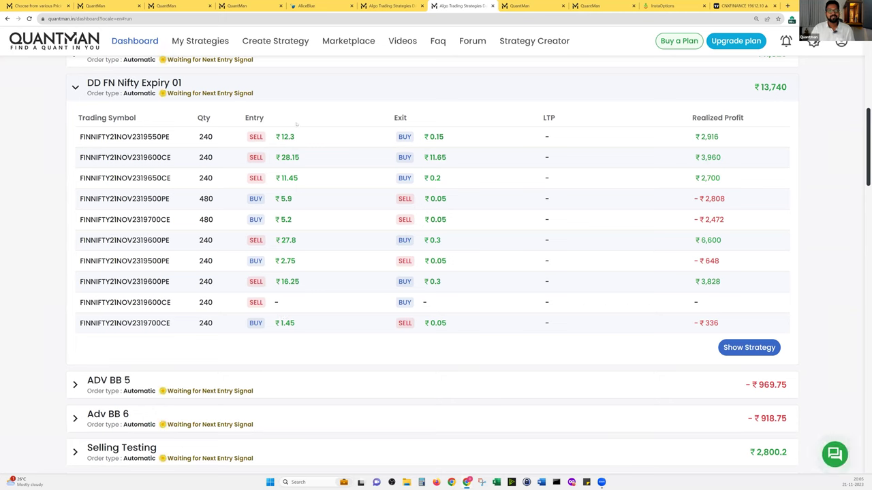
# In Calculator, total the sold premiums 12.3+28.15+11.45+27.8 and multiply by 6, giving 478.2.
pyautogui.press('XF86Calculator')
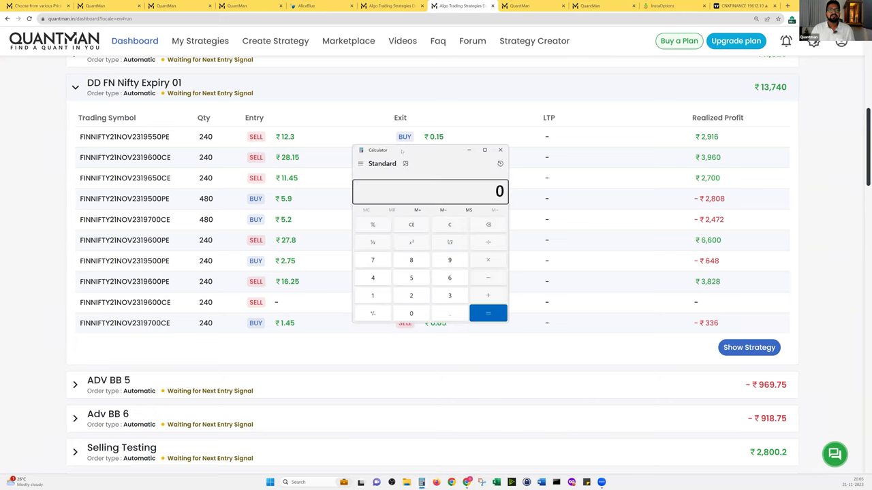
pyautogui.moveTo(401, 151); pyautogui.dragTo(458, 115)
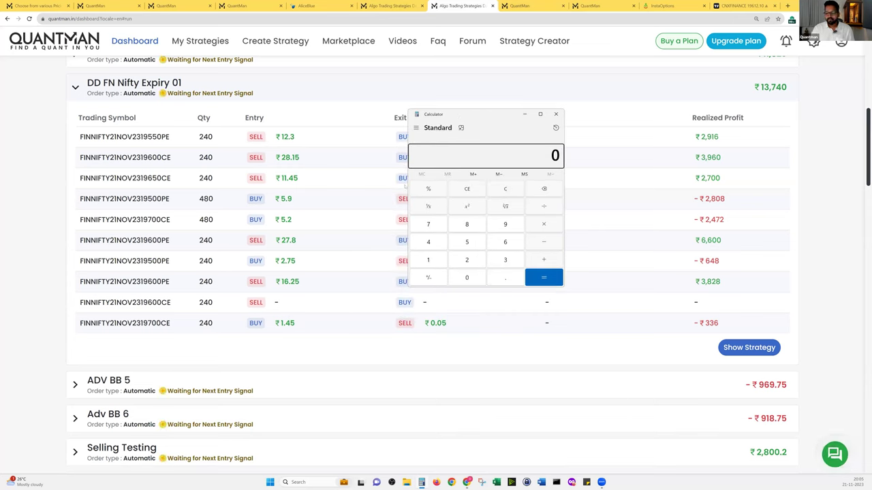
pyautogui.write('12.3')
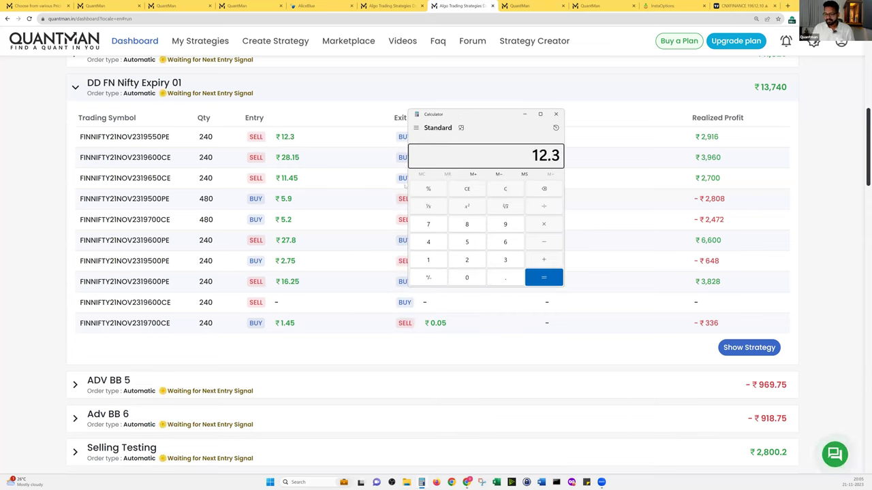
pyautogui.write('+28.')
pyautogui.write('15')
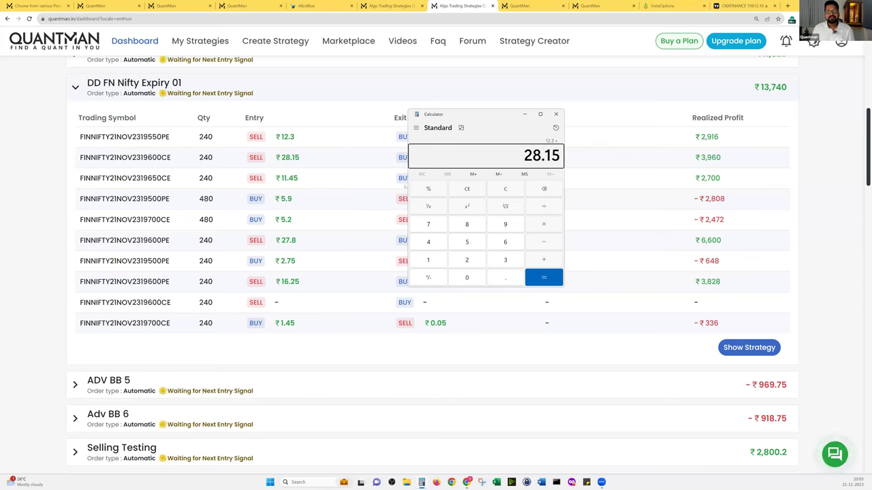
pyautogui.write('+11.45')
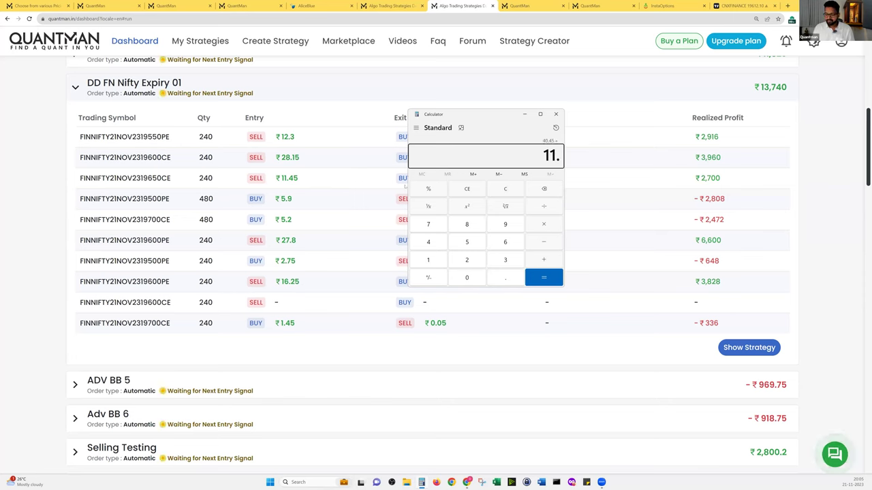
pyautogui.write('+2')
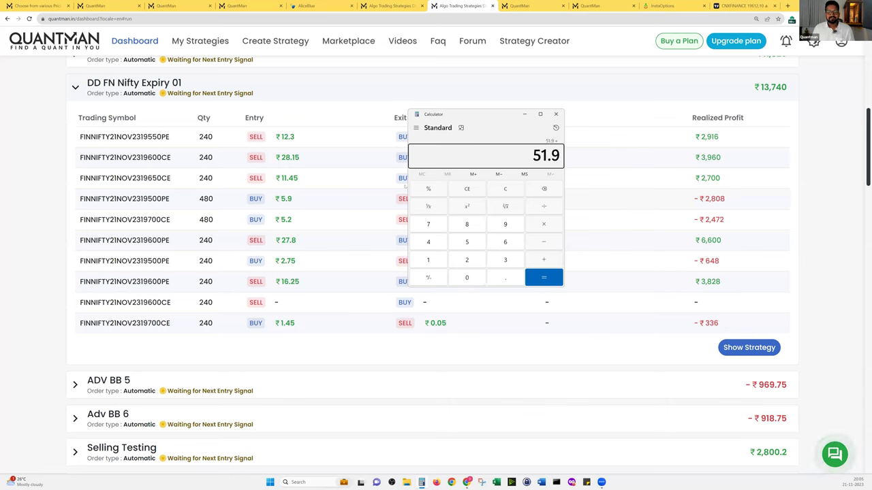
pyautogui.write('7.8')
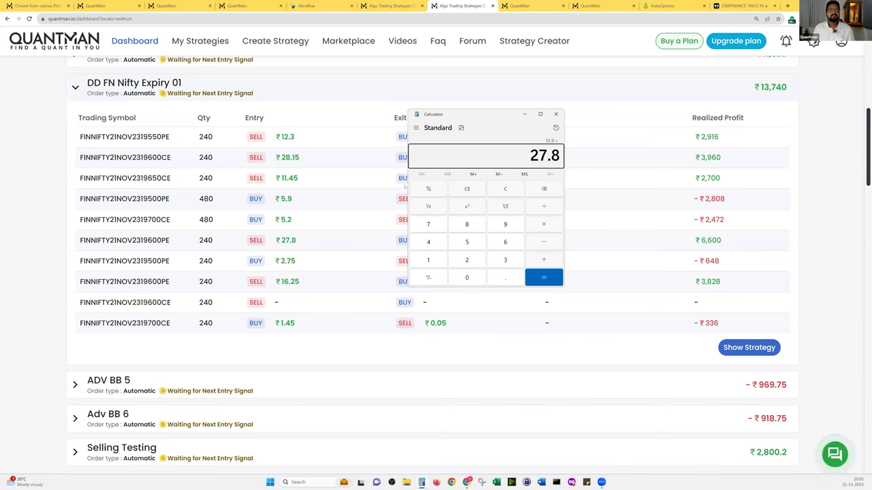
pyautogui.press('Return')
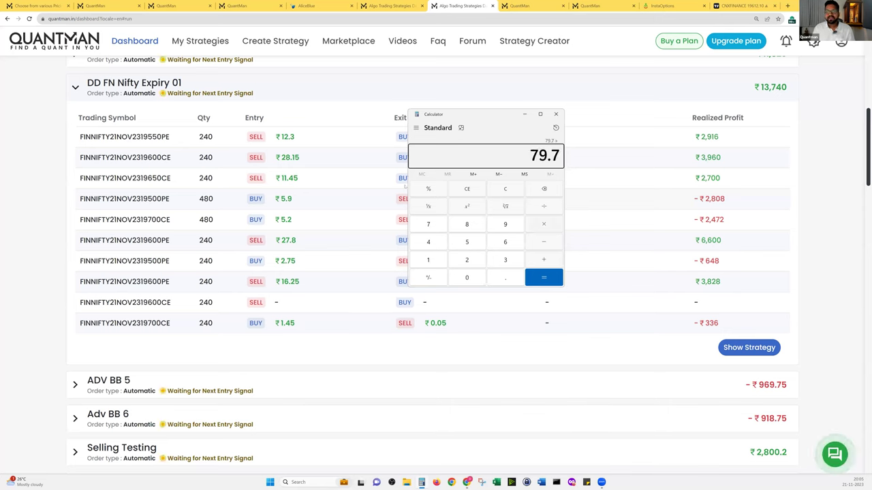
pyautogui.write('6')
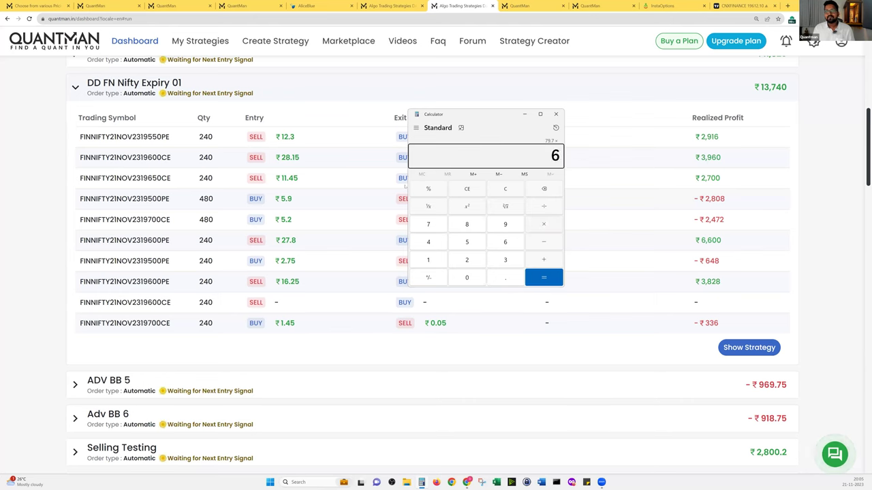
pyautogui.press('Return')
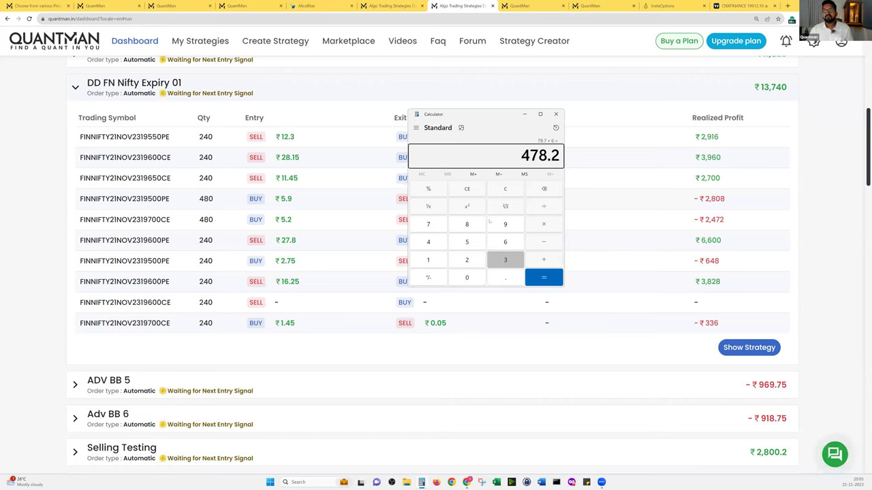
pyautogui.moveTo(516, 158); pyautogui.dragTo(517, 158)
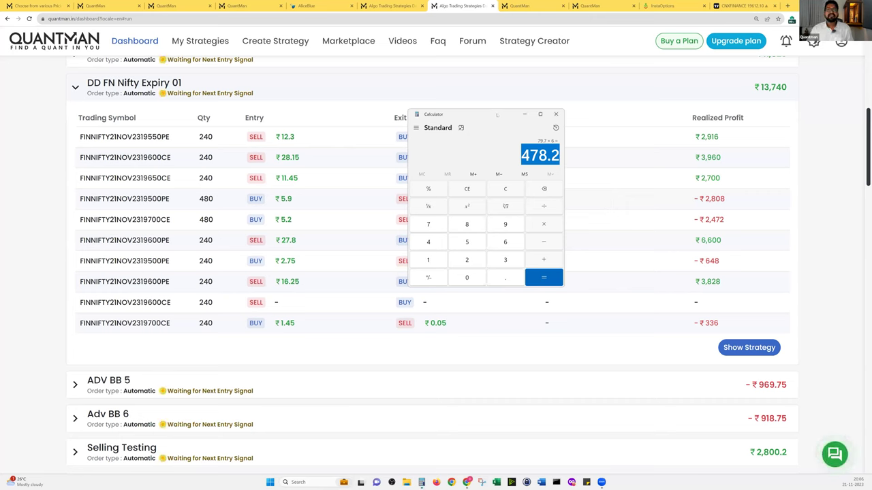
# Multiply the bought premiums (5.9+5.2) by 12 and subtract 478, getting -344.8.
pyautogui.moveTo(476, 113); pyautogui.dragTo(549, 100)
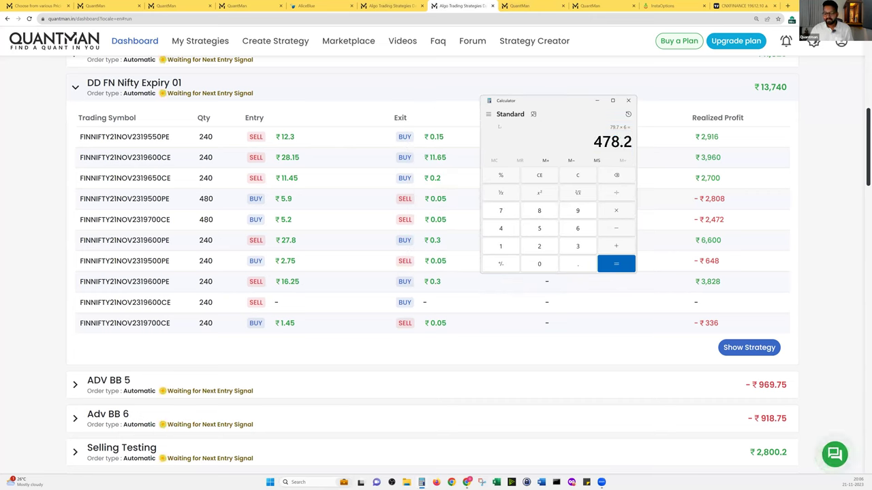
pyautogui.press('Escape')
pyautogui.write('5.9+5.')
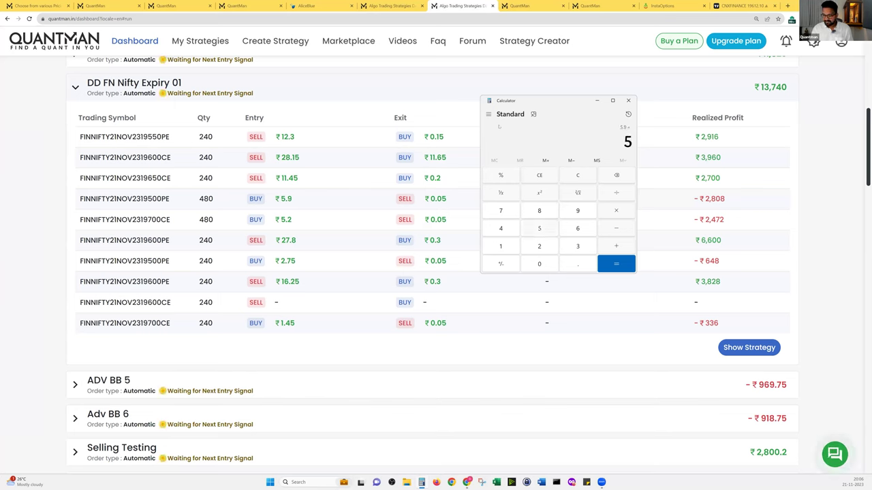
pyautogui.write('2+12')
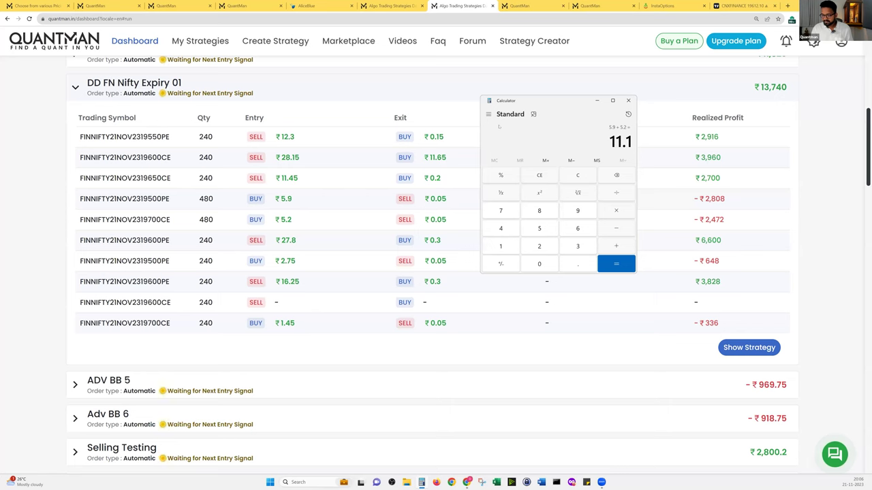
pyautogui.press('Return')
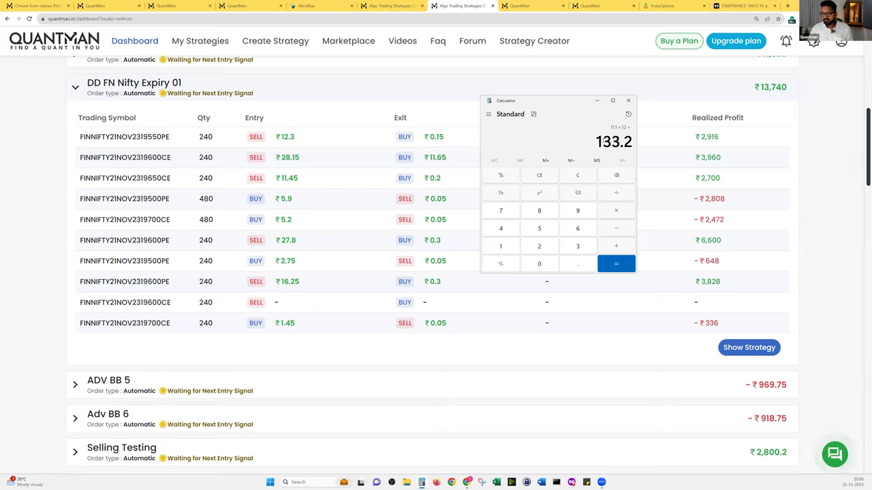
pyautogui.write('- 4')
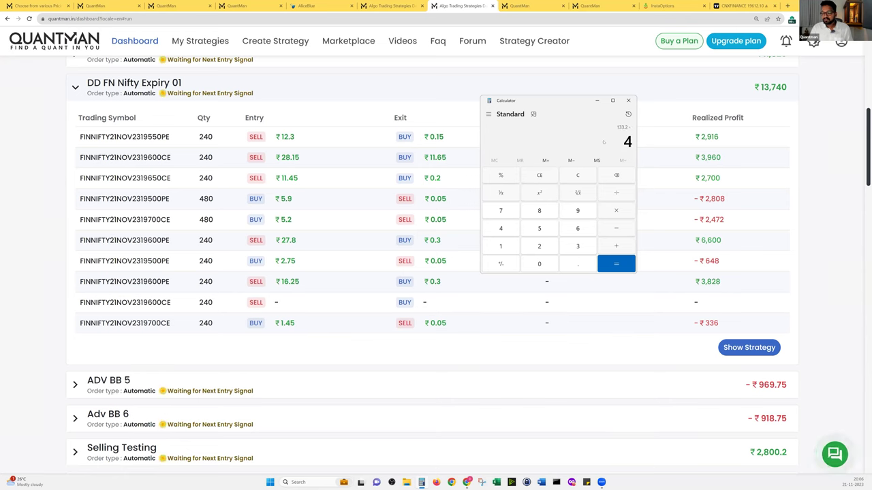
pyautogui.write('78')
pyautogui.press('Return')
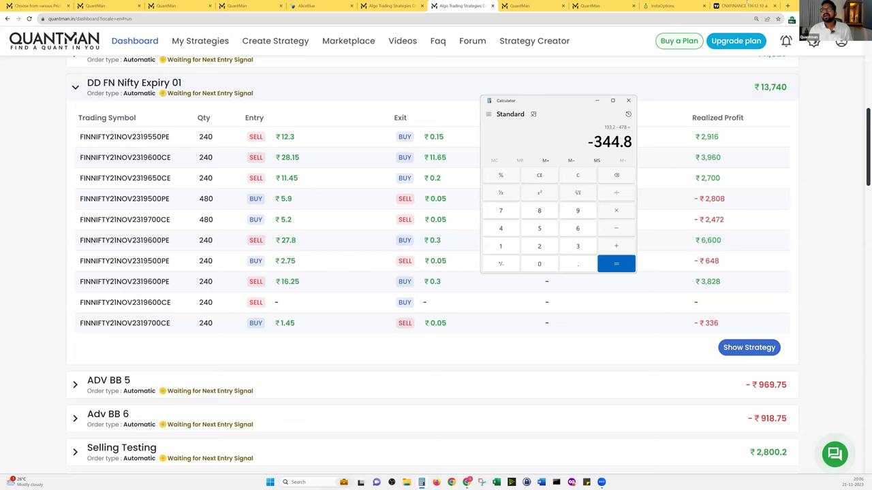
pyautogui.click(628, 100)
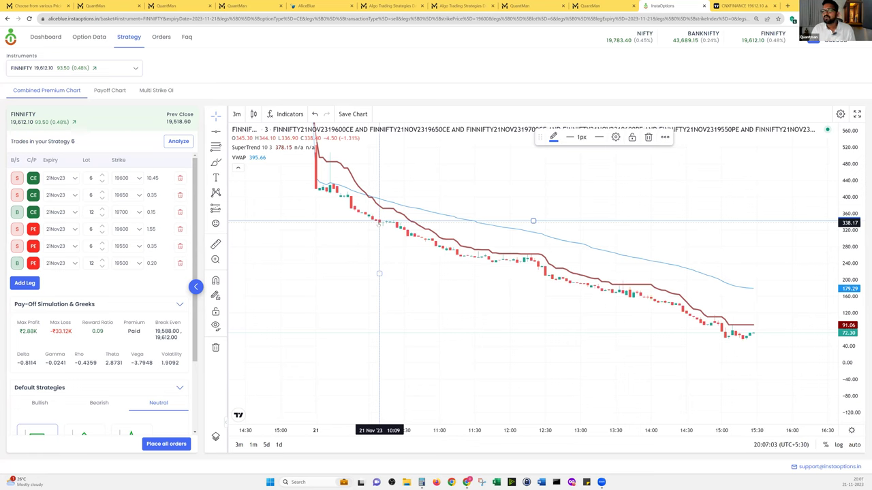
# Deselect the horizontal line drawn on the FINNIFTY combined premium chart.
pyautogui.click(411, 182)
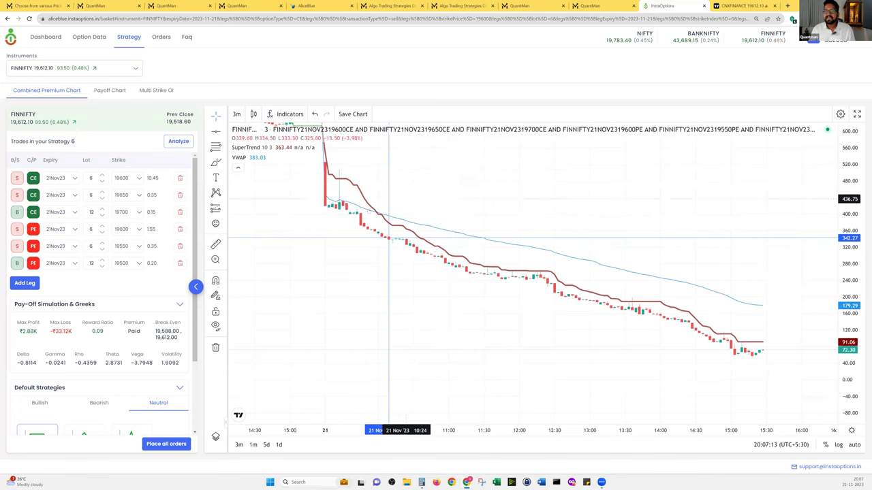
# Search the Indicators list for 'super', then clear the search to show every indicator.
pyautogui.click(290, 114)
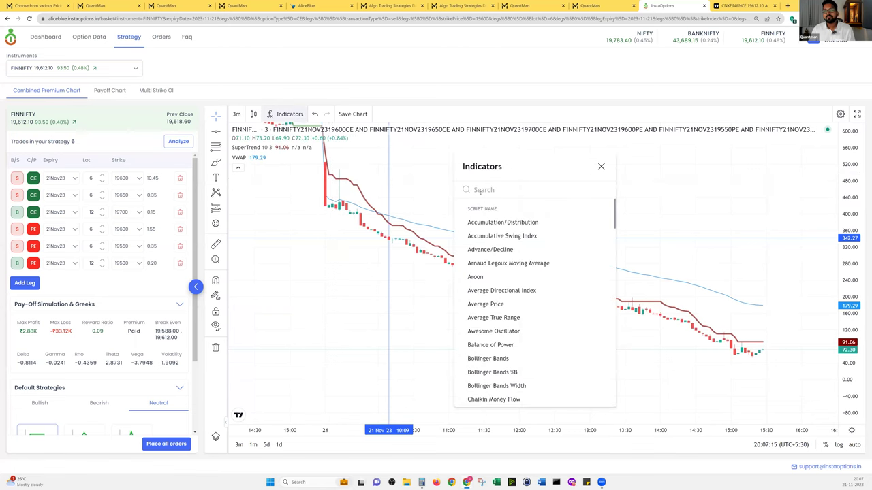
pyautogui.write('super')
pyautogui.press('Return')
pyautogui.doubleClick(501, 190)
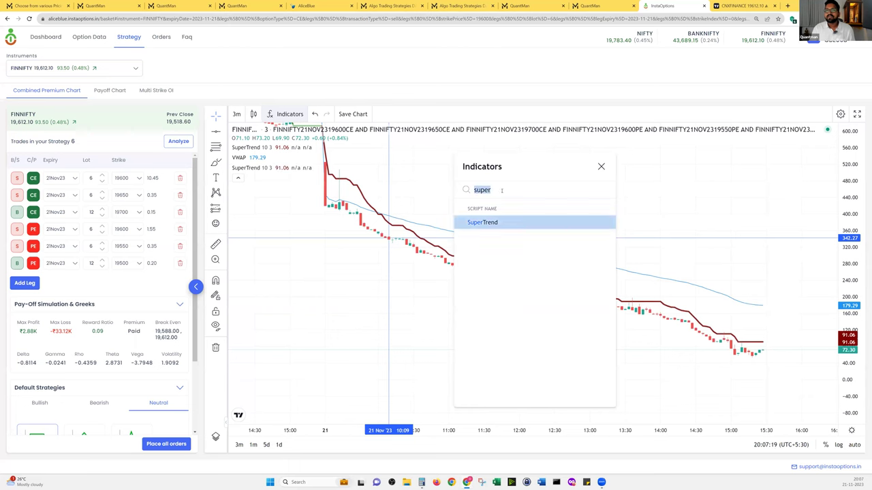
pyautogui.press('BackSpace')
# Scroll through the full indicator list, close it without adding any, and mark the 10:09 point.
pyautogui.scroll(-10, 538, 262)
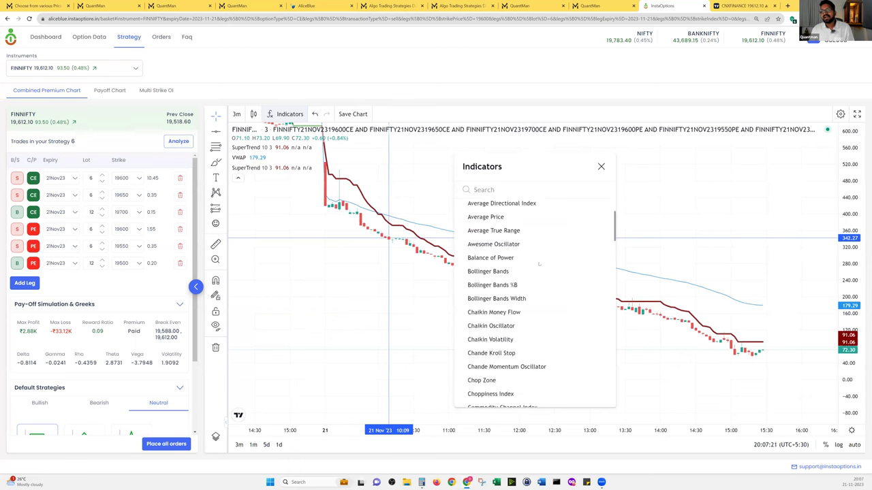
pyautogui.scroll(-10, 539, 278)
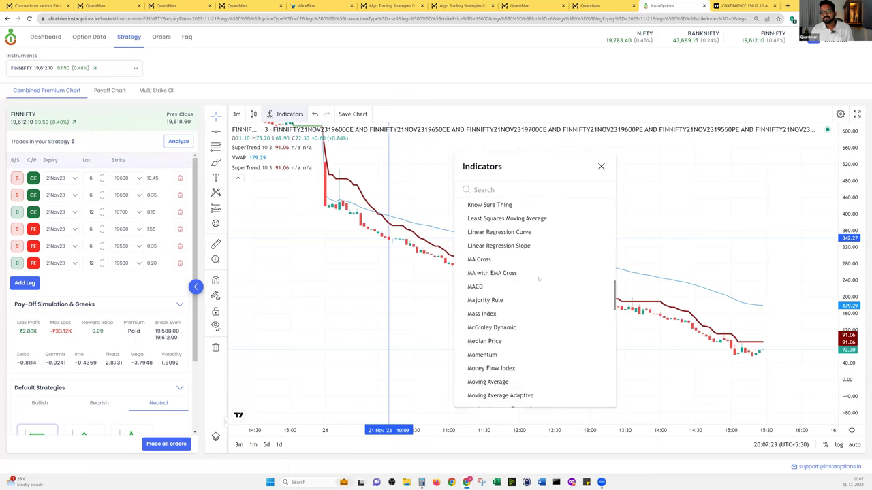
pyautogui.scroll(-10, 529, 235)
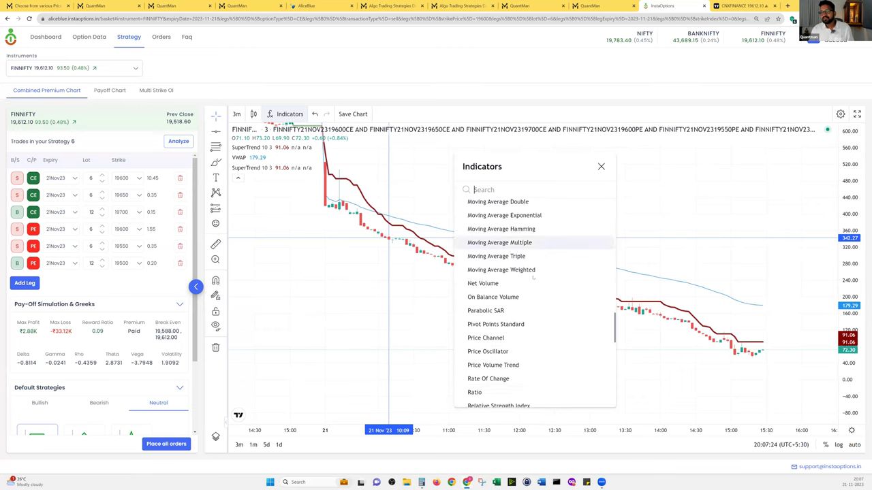
pyautogui.scroll(-1, 549, 330)
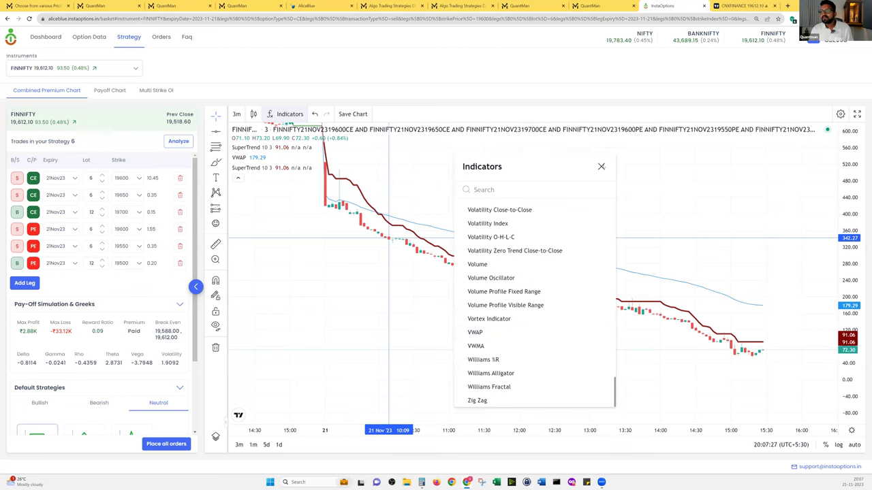
pyautogui.press('Escape')
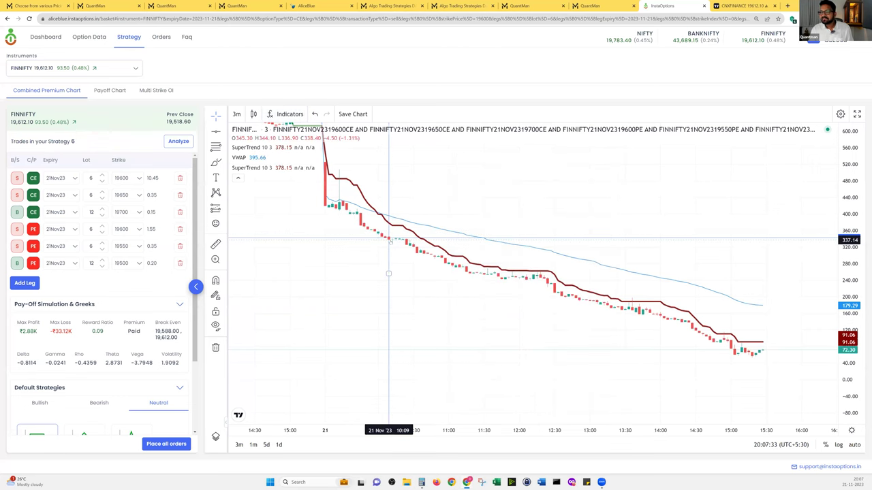
pyautogui.click(388, 273)
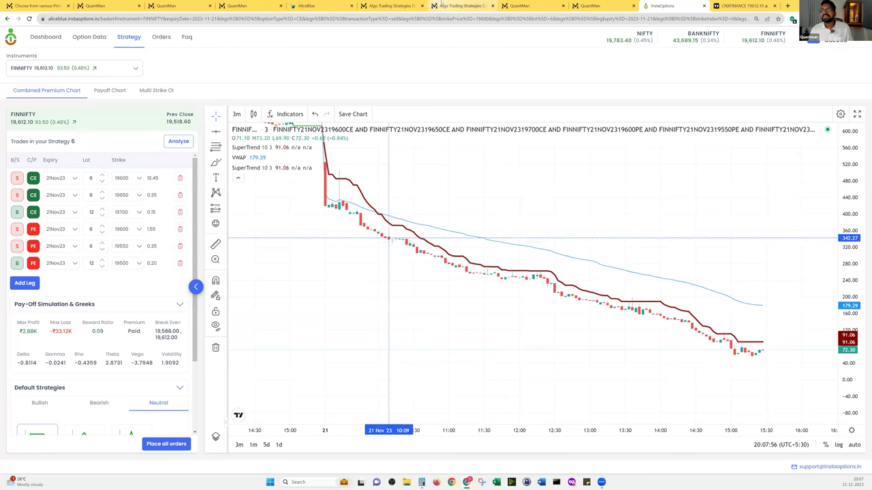
pyautogui.click(441, 6)
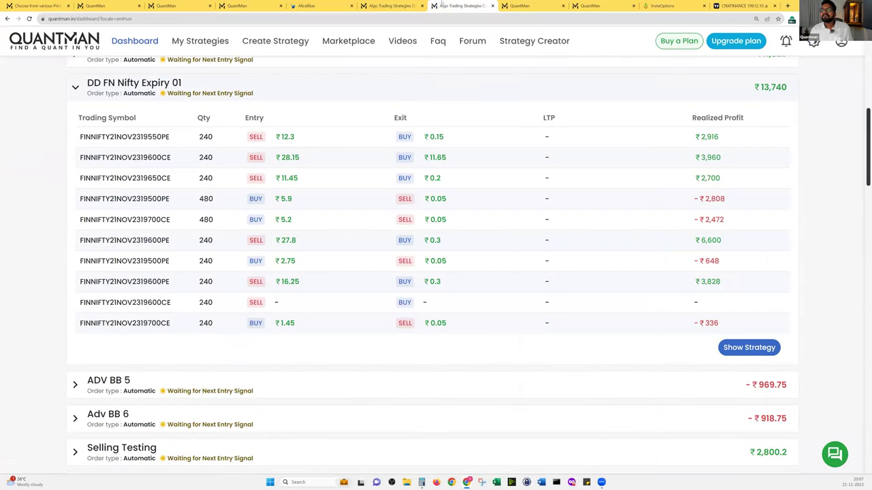
pyautogui.hotkey('ctrl', 'Tab')
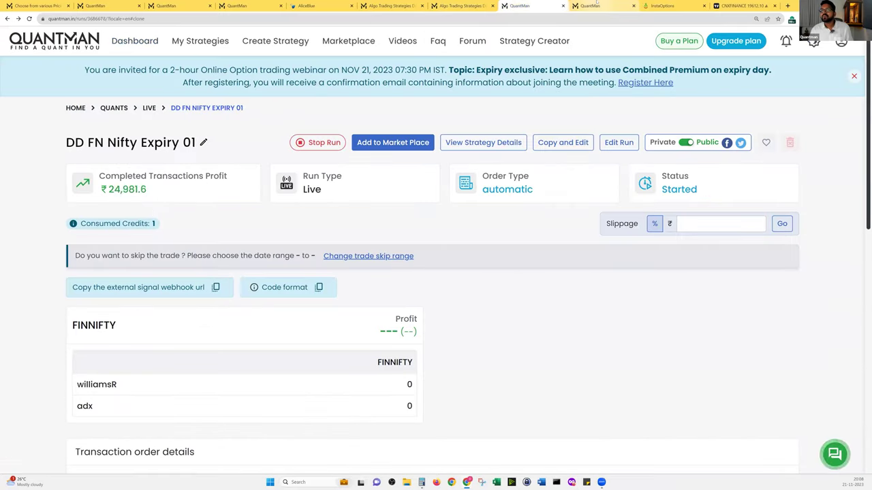
pyautogui.click(596, 6)
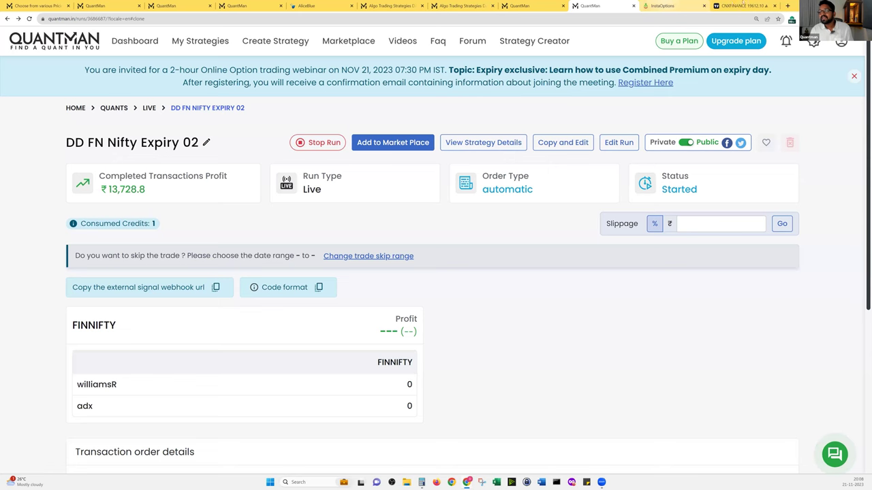
pyautogui.hotkey('ctrl', 'Tab')
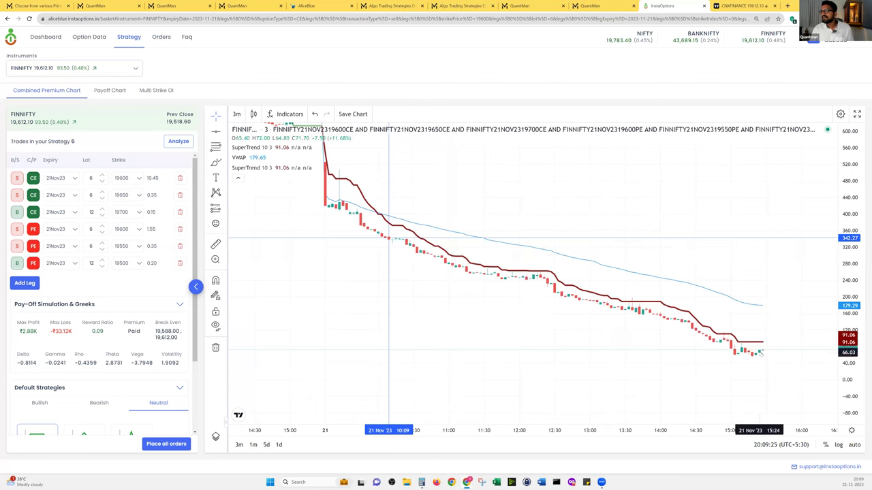
# Add the MACD indicator to the FINNIFTY premium chart.
pyautogui.click(287, 114)
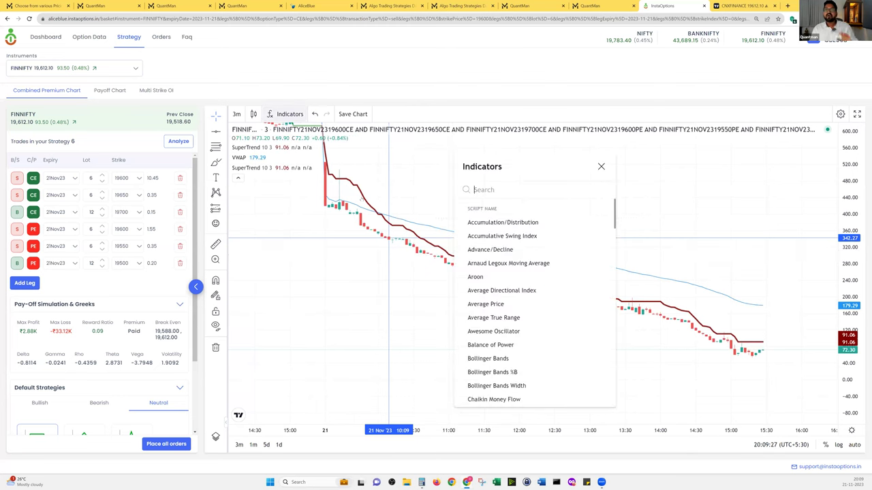
pyautogui.write('m')
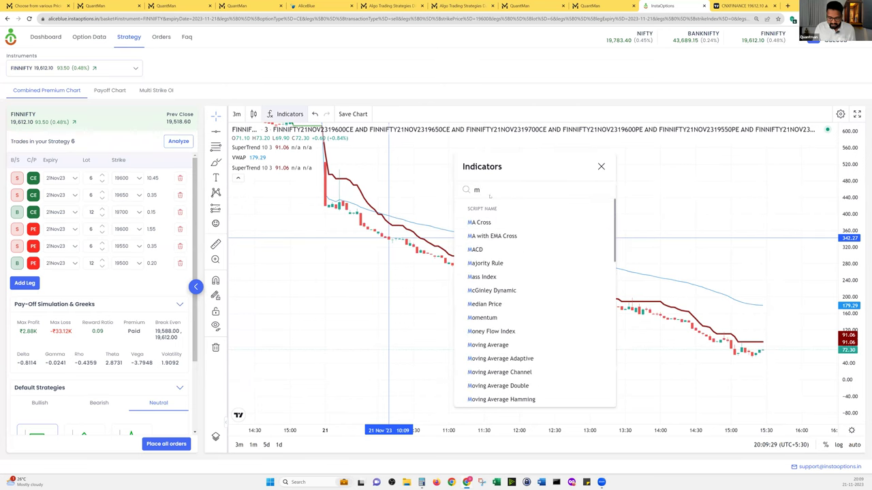
pyautogui.write('acd')
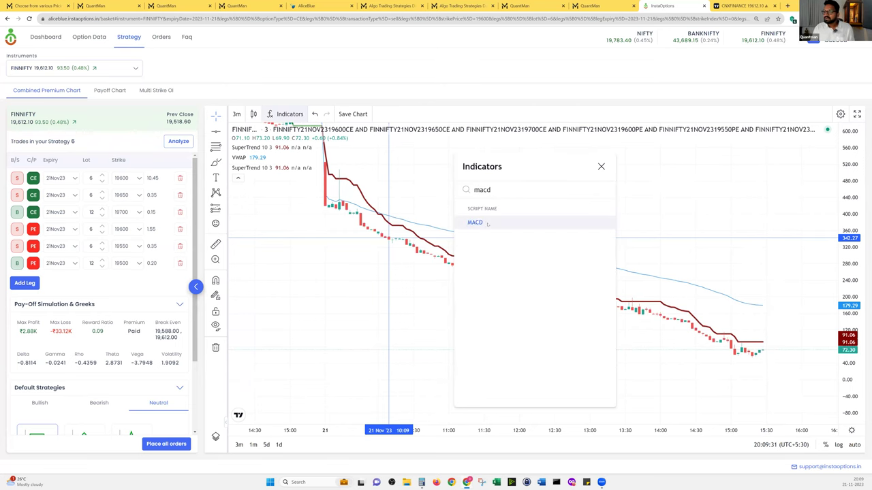
pyautogui.click(494, 222)
pyautogui.click(601, 166)
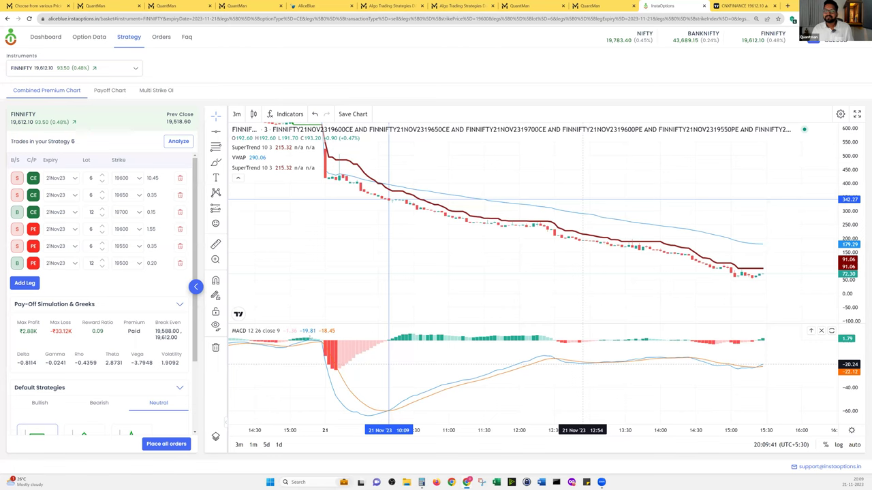
# Remove the MACD pane and bring up the DD FN Nifty Expiry 01 run in QuantMan.
pyautogui.click(312, 331)
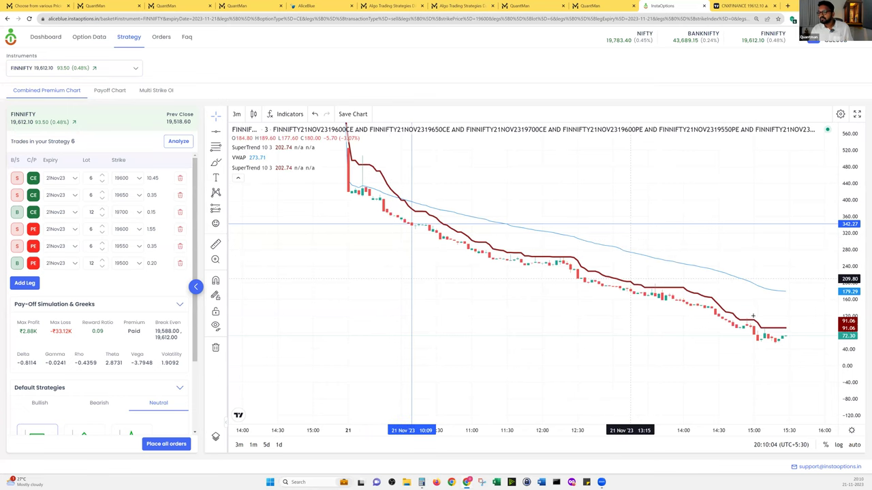
pyautogui.click(596, 6)
pyautogui.click(521, 6)
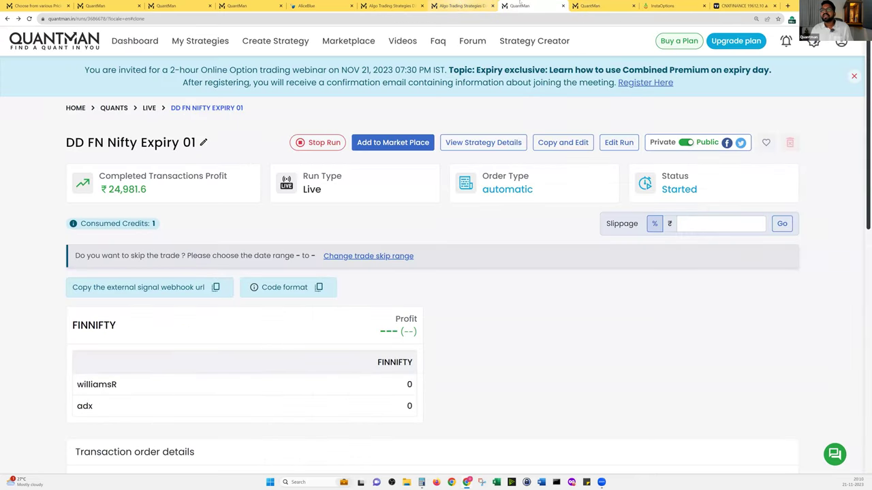
# Check the -₹648 realized loss in the trades table, then Copy and Edit the Expiry 01 strategy.
pyautogui.click(461, 5)
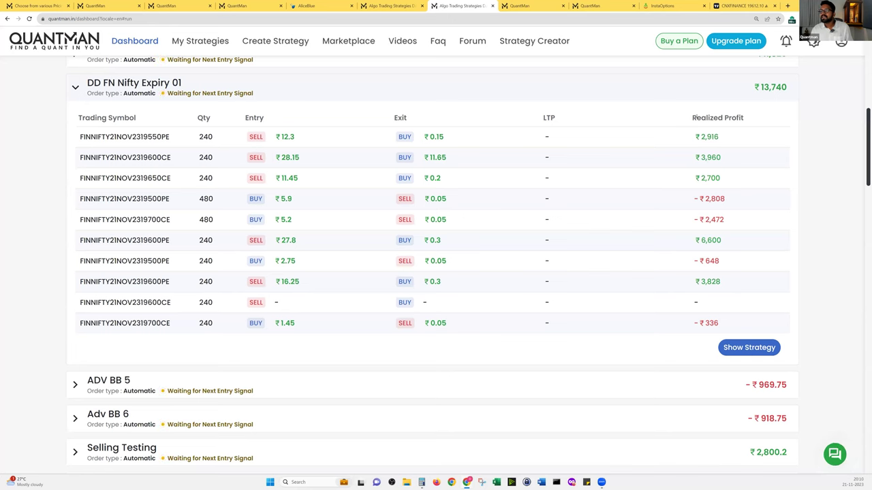
pyautogui.tripleClick(721, 262)
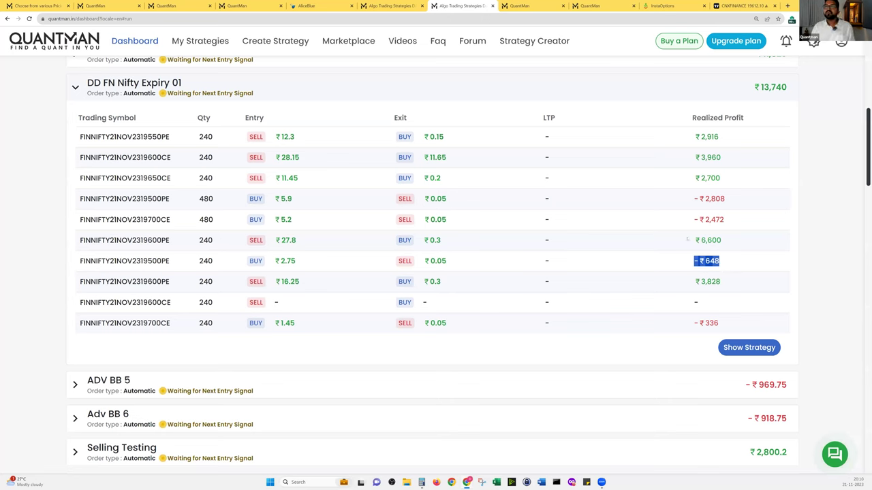
pyautogui.moveTo(749, 246); pyautogui.dragTo(688, 118)
pyautogui.click(728, 259)
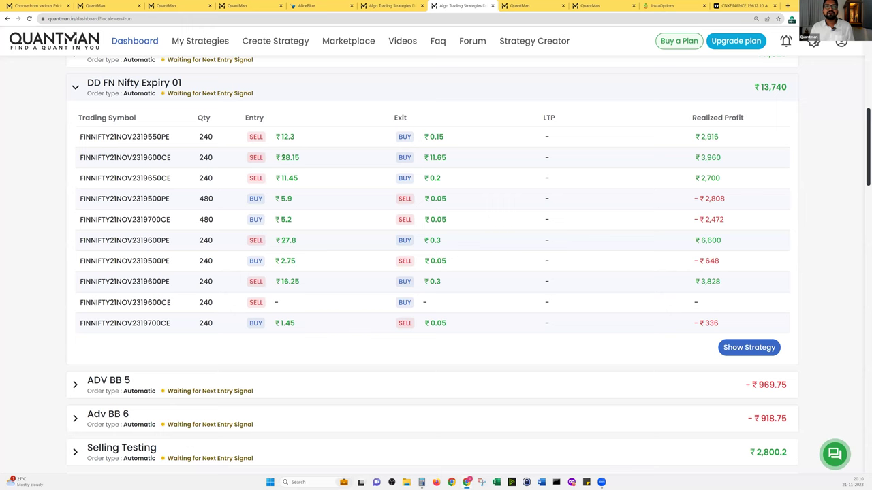
pyautogui.click(530, 6)
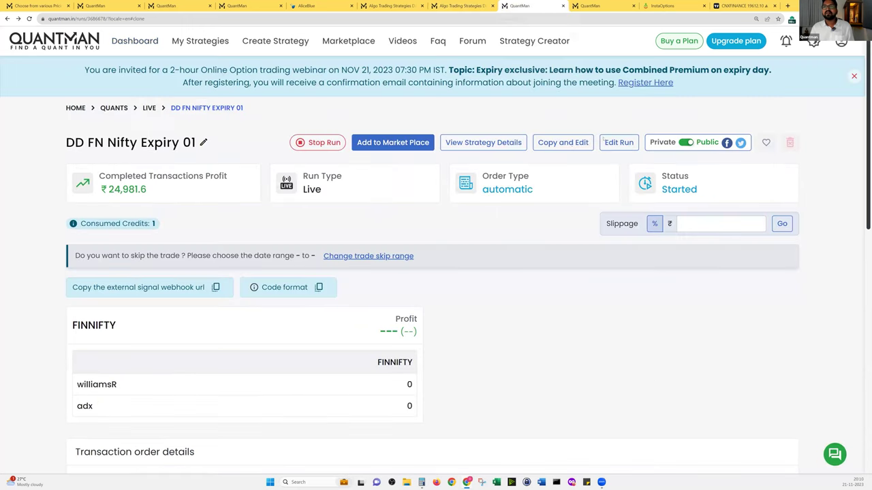
pyautogui.click(570, 145)
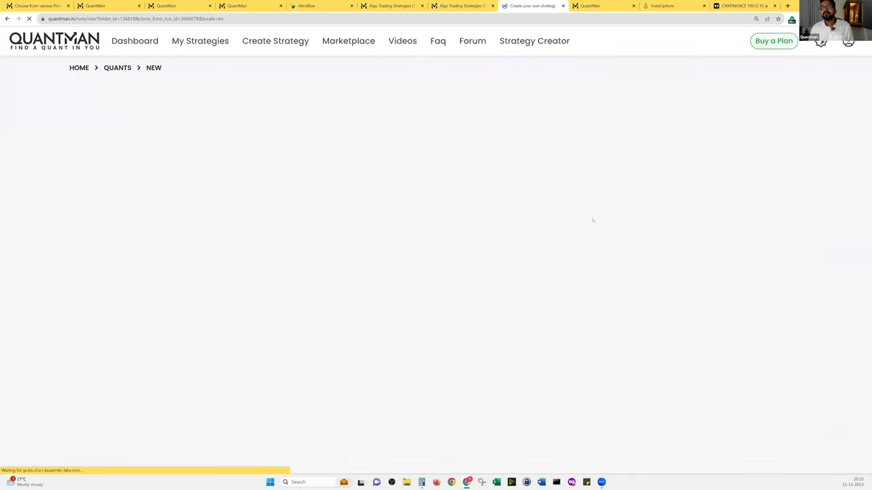
# Scroll to Transaction Details and circle the CE/PE option legs in red, linking them together.
pyautogui.scroll(-8, 24, 207)
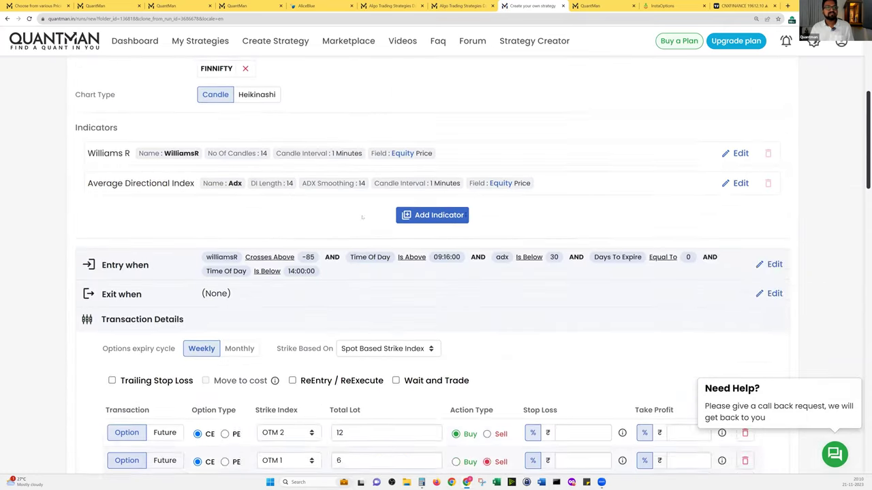
pyautogui.moveTo(124, 227)
pyautogui.mouseDown()
pyautogui.moveTo(104, 250)
pyautogui.moveTo(123, 225)
pyautogui.moveTo(139, 240)
pyautogui.moveTo(97, 286)
pyautogui.mouseUp()
pyautogui.moveTo(127, 257); pyautogui.dragTo(136, 274)
pyautogui.moveTo(144, 242); pyautogui.dragTo(175, 203)
pyautogui.moveTo(205, 175)
pyautogui.mouseDown()
pyautogui.moveTo(206, 205)
pyautogui.moveTo(227, 206)
pyautogui.mouseUp()
pyautogui.moveTo(219, 175)
pyautogui.mouseDown()
pyautogui.moveTo(251, 178)
pyautogui.moveTo(240, 172)
pyautogui.mouseUp()
pyautogui.moveTo(137, 268)
pyautogui.mouseDown()
pyautogui.moveTo(186, 306)
pyautogui.moveTo(187, 322)
pyautogui.moveTo(213, 288)
pyautogui.moveTo(172, 334)
pyautogui.moveTo(211, 346)
pyautogui.moveTo(234, 338)
pyautogui.moveTo(229, 293)
pyautogui.mouseUp()
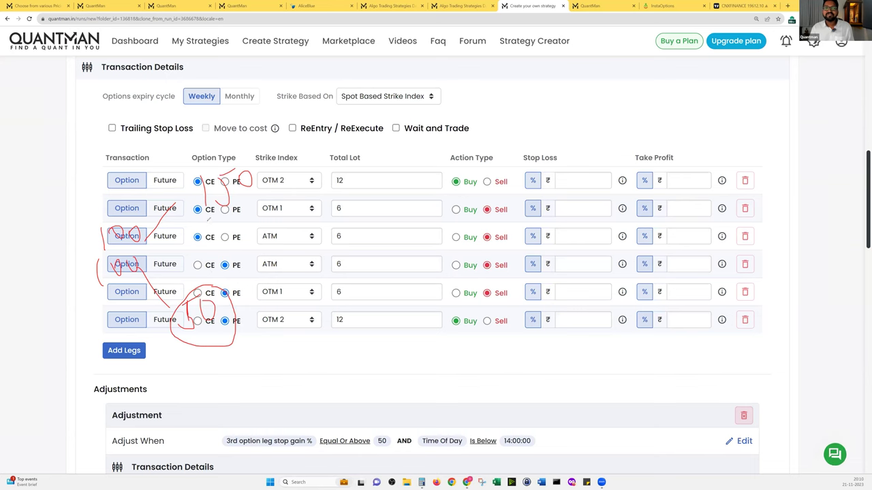
pyautogui.moveTo(252, 218); pyautogui.dragTo(263, 208)
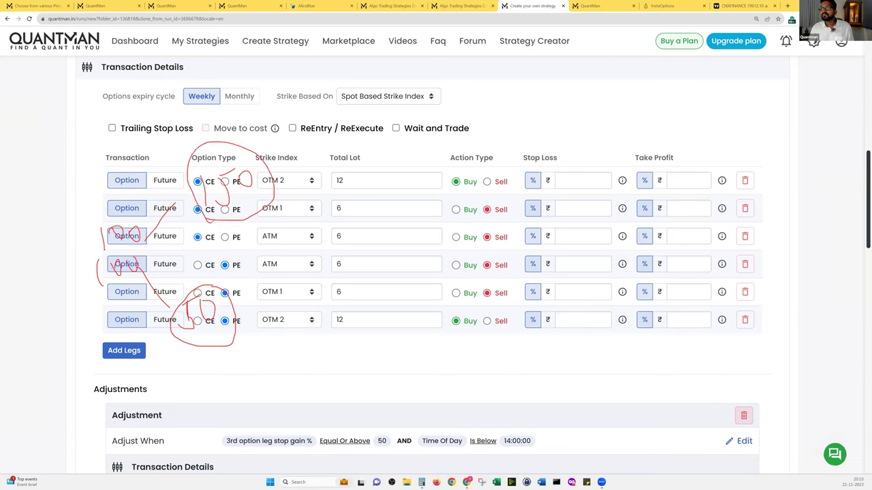
# Draw red lines toward the re-entry and strike basis settings and circle the adjustment condition.
pyautogui.moveTo(247, 199); pyautogui.dragTo(313, 118)
pyautogui.moveTo(235, 340); pyautogui.dragTo(257, 362)
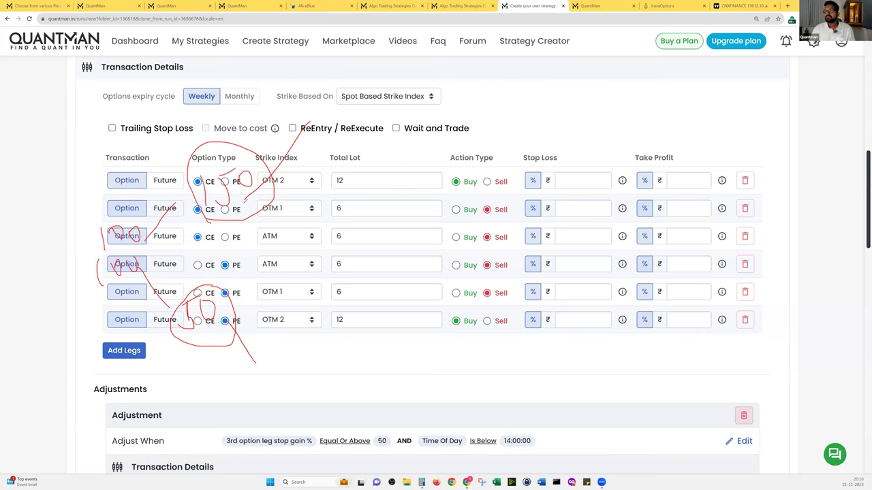
pyautogui.moveTo(250, 198)
pyautogui.mouseDown()
pyautogui.moveTo(320, 99)
pyautogui.moveTo(347, 140)
pyautogui.moveTo(383, 136)
pyautogui.mouseUp()
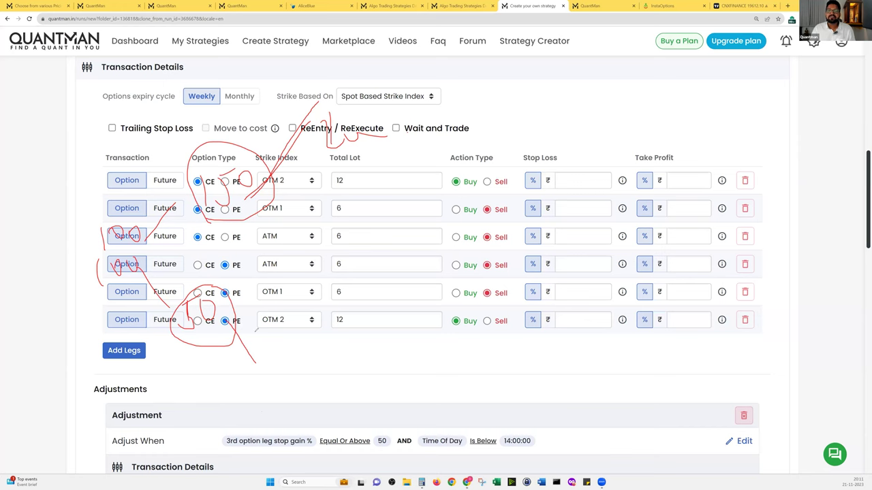
pyautogui.moveTo(238, 424); pyautogui.dragTo(320, 418)
pyautogui.moveTo(265, 333); pyautogui.dragTo(265, 359)
pyautogui.moveTo(280, 333)
pyautogui.mouseDown()
pyautogui.moveTo(274, 355)
pyautogui.moveTo(331, 321)
pyautogui.moveTo(284, 377)
pyautogui.moveTo(341, 344)
pyautogui.moveTo(315, 316)
pyautogui.mouseUp()
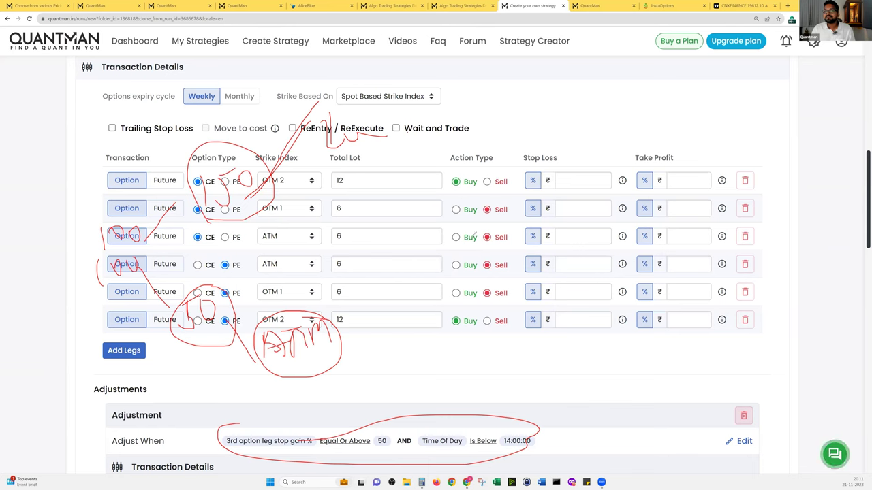
# Box the lots and Buy fields of the first three legs, then clear all red markup.
pyautogui.moveTo(310, 228); pyautogui.dragTo(310, 232)
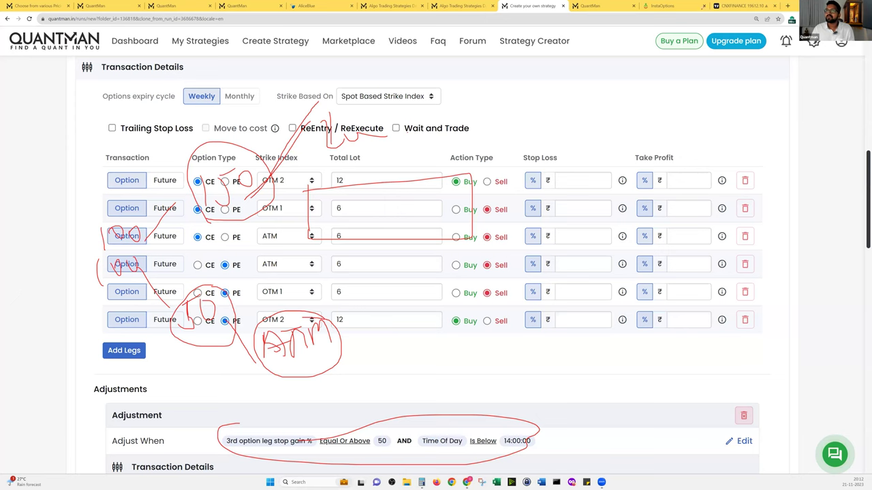
pyautogui.press('Escape')
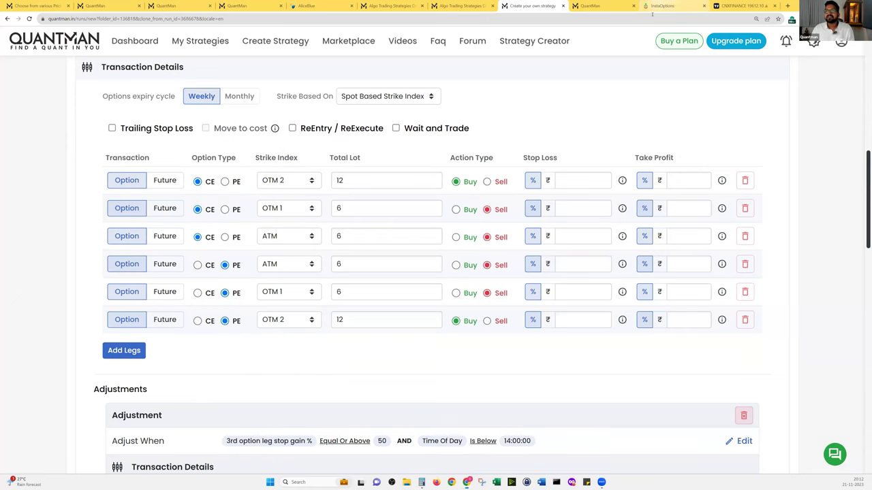
# Bring up the QuantMan strategy builder page and scroll down its transaction details.
pyautogui.hotkey('ctrl', 'Tab')
pyautogui.hotkey('ctrl', 'Tab')
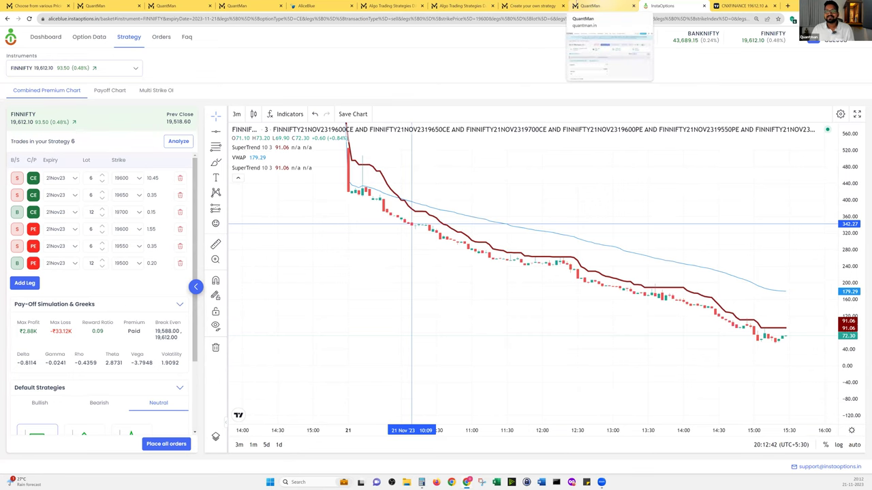
pyautogui.click(590, 5)
pyautogui.click(533, 5)
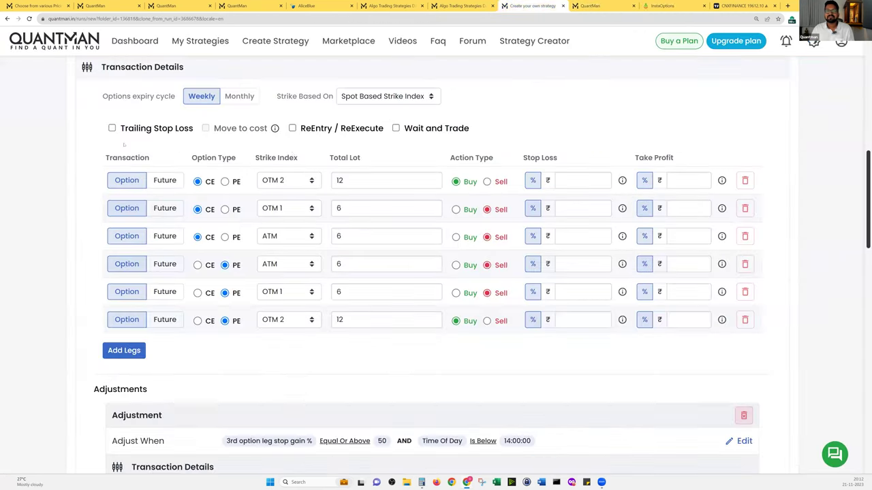
pyautogui.scroll(-3, 496, 146)
pyautogui.scroll(2, 495, 146)
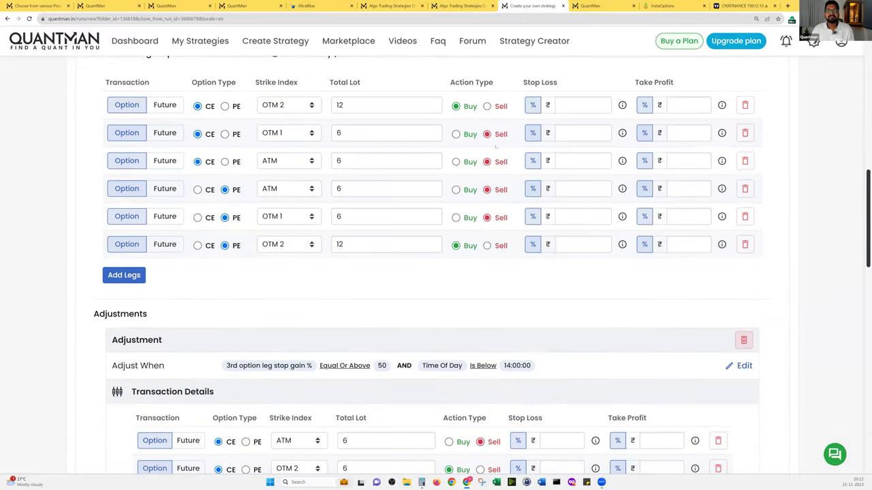
pyautogui.scroll(-8, 495, 145)
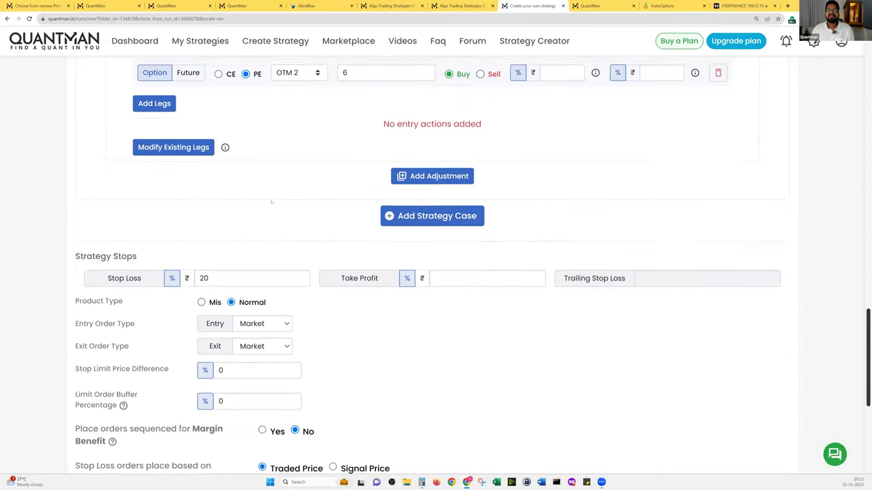
pyautogui.scroll(-1, 271, 202)
# Select the 20% strategy stop loss, then review the legs and adjustment legs above it.
pyautogui.doubleClick(204, 236)
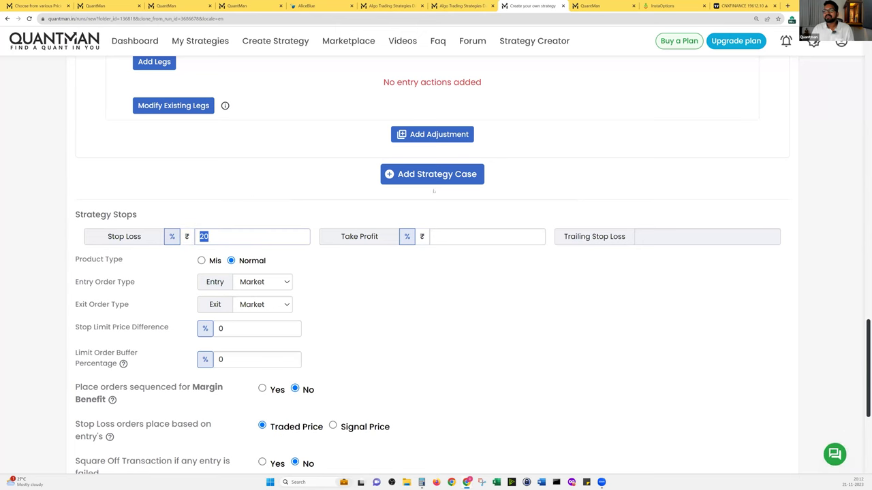
pyautogui.scroll(1, 570, 180)
pyautogui.scroll(4, 571, 181)
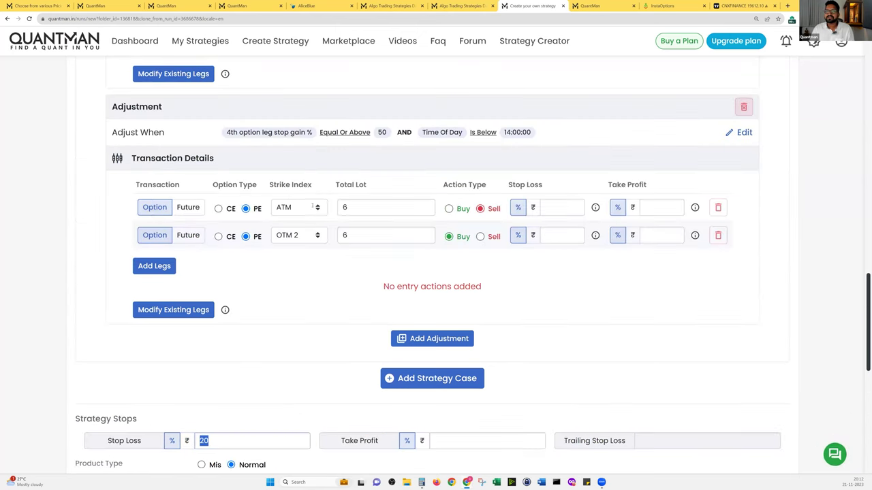
pyautogui.scroll(1, 331, 252)
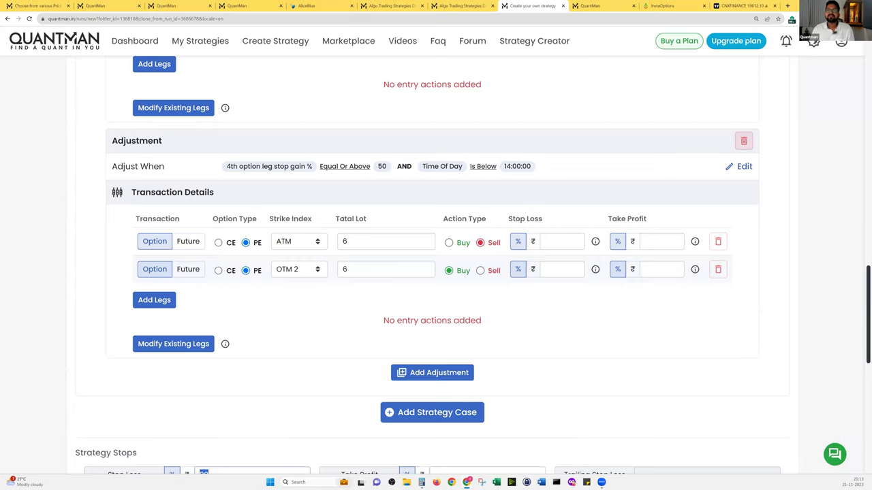
pyautogui.scroll(2, 344, 220)
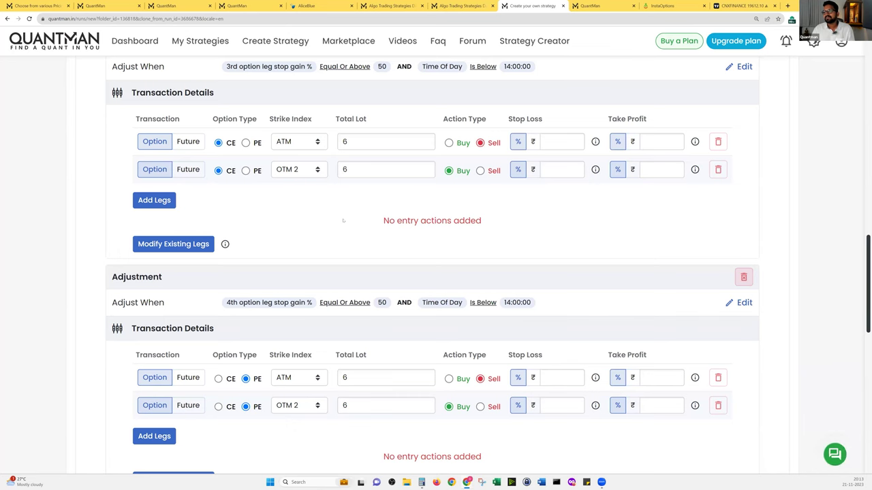
pyautogui.scroll(-2, 343, 220)
pyautogui.scroll(-3, 343, 220)
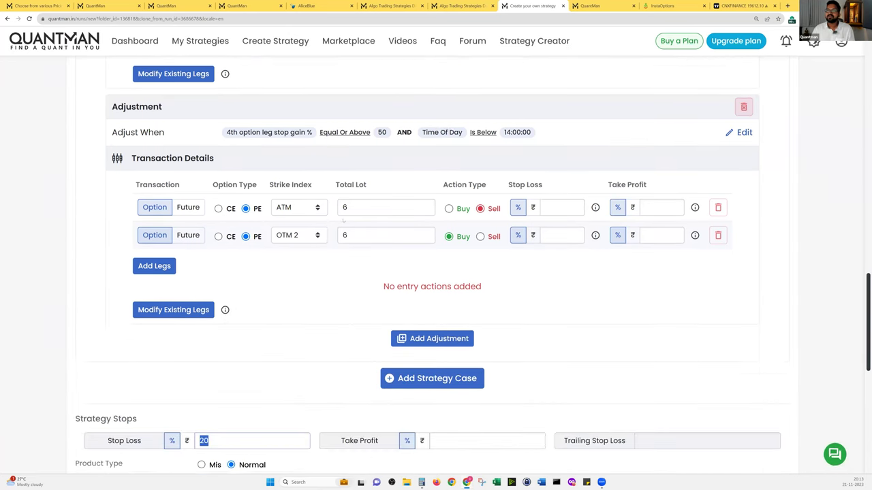
pyautogui.scroll(-1, 343, 220)
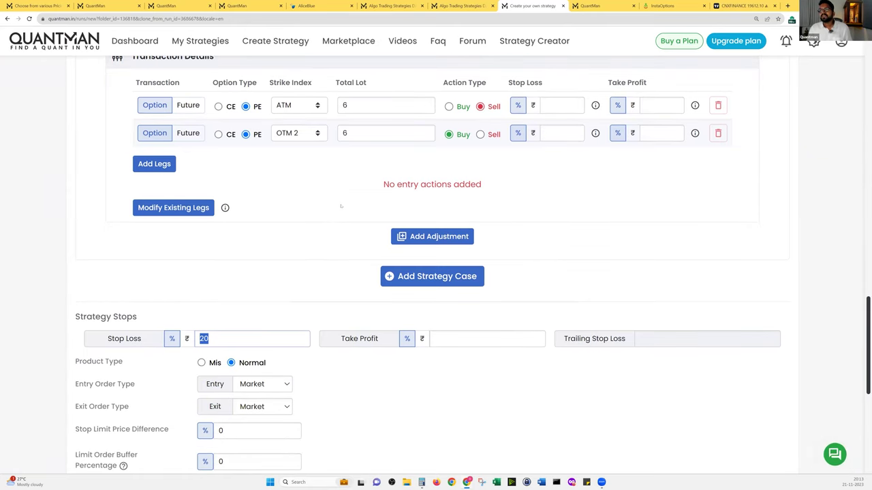
pyautogui.scroll(-4, 344, 215)
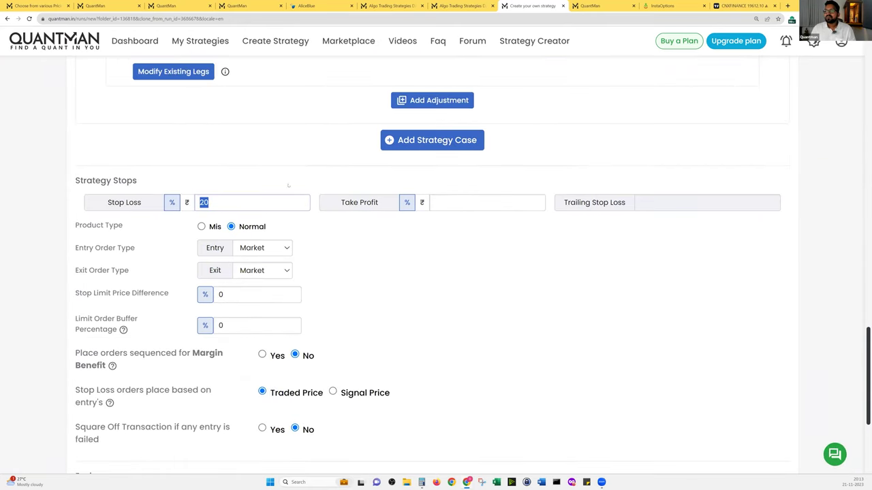
pyautogui.click(215, 205)
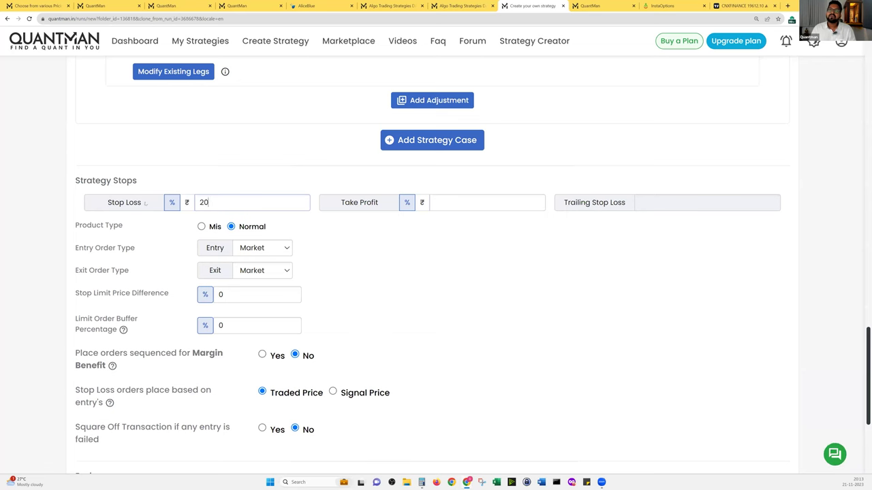
# Highlight the Stop Loss label and its 20 value, and circle the setting in red.
pyautogui.moveTo(107, 202); pyautogui.dragTo(141, 203)
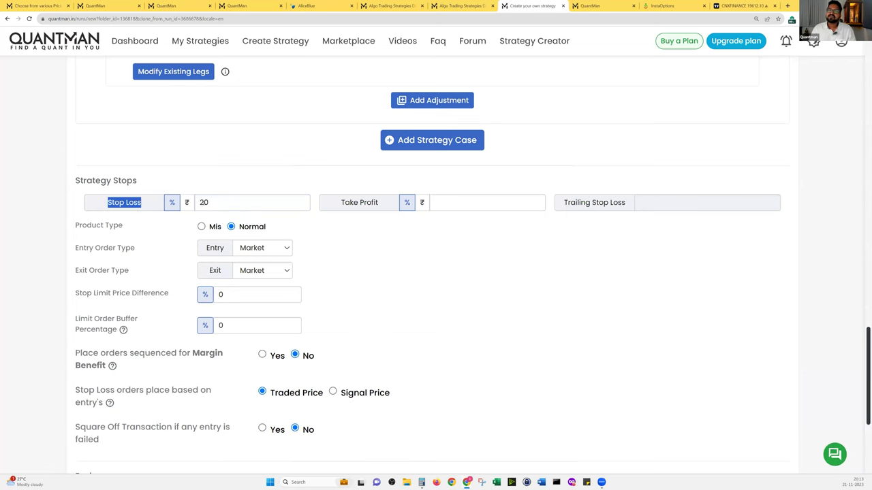
pyautogui.moveTo(212, 205); pyautogui.dragTo(197, 202)
pyautogui.scroll(3, 377, 241)
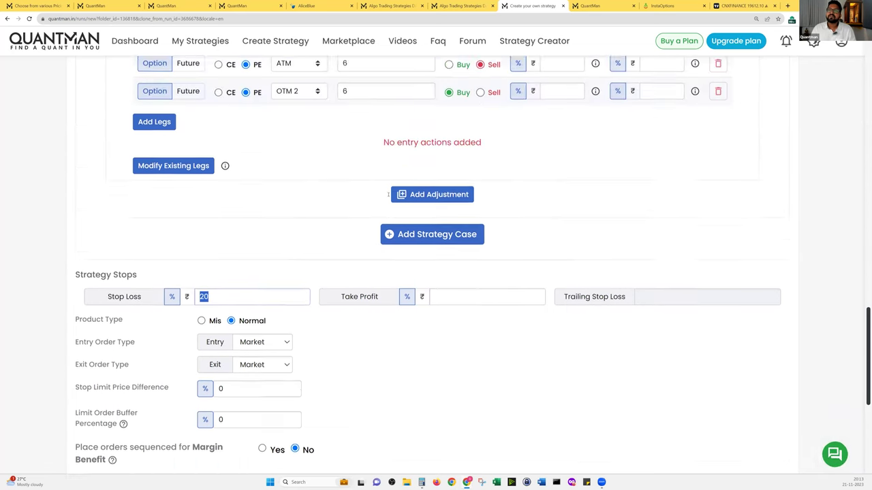
pyautogui.scroll(-1, 518, 210)
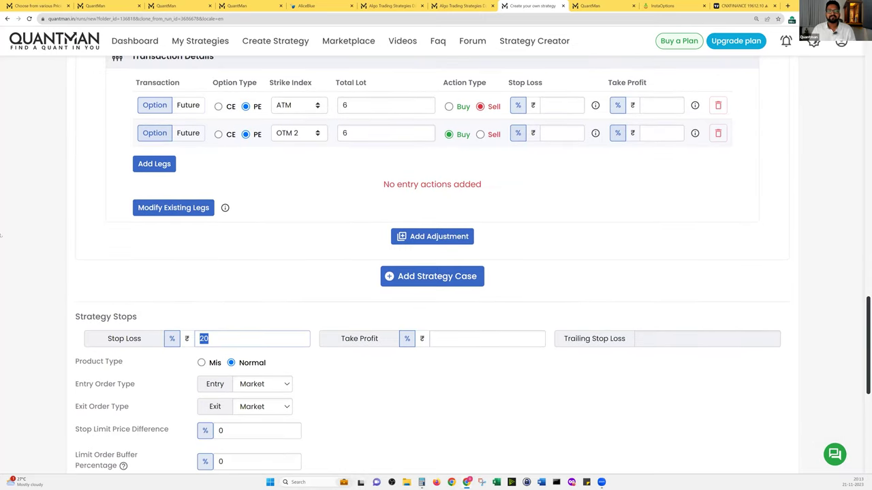
pyautogui.moveTo(134, 300)
pyautogui.mouseDown()
pyautogui.moveTo(44, 324)
pyautogui.moveTo(124, 371)
pyautogui.moveTo(245, 371)
pyautogui.moveTo(106, 300)
pyautogui.mouseUp()
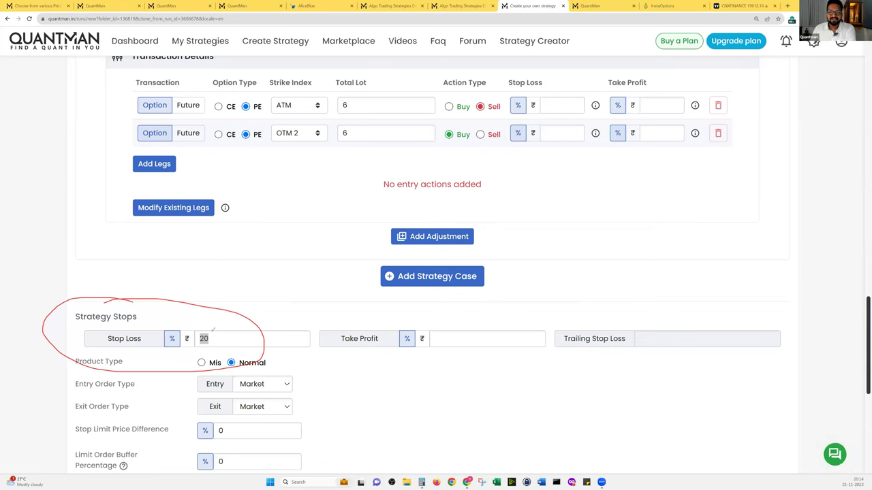
# Tick the 20% stop loss, clear the annotations, and return to the InstaOptions FINNIFTY chart.
pyautogui.moveTo(216, 323); pyautogui.dragTo(267, 297)
pyautogui.press('Escape')
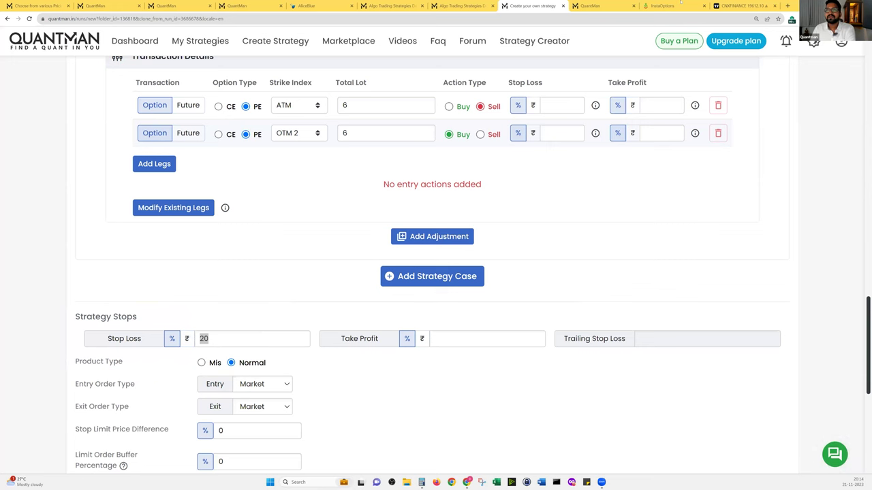
pyautogui.click(660, 5)
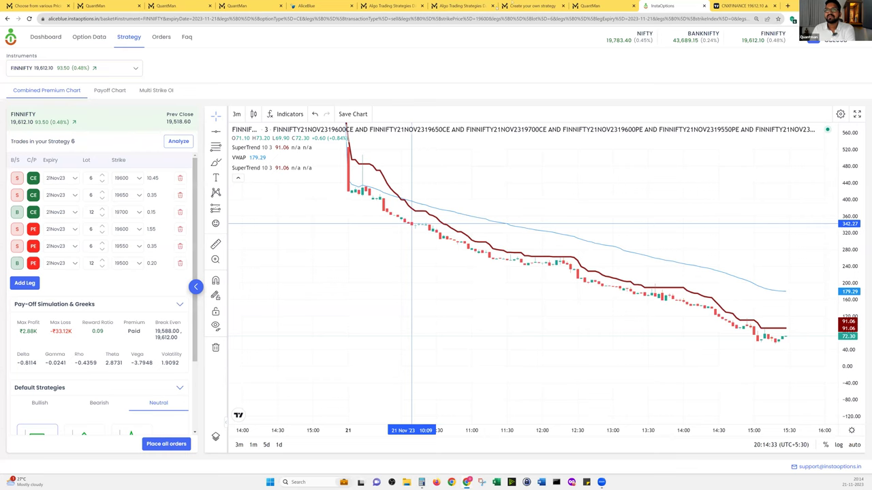
# Work out 342 plus 20% on the calculator beside the FINNIFTY premium chart.
pyautogui.click(531, 5)
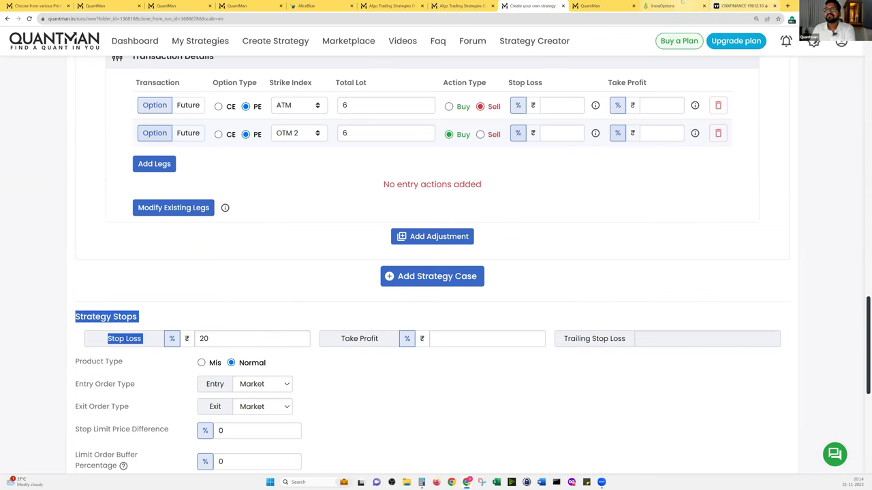
pyautogui.click(660, 5)
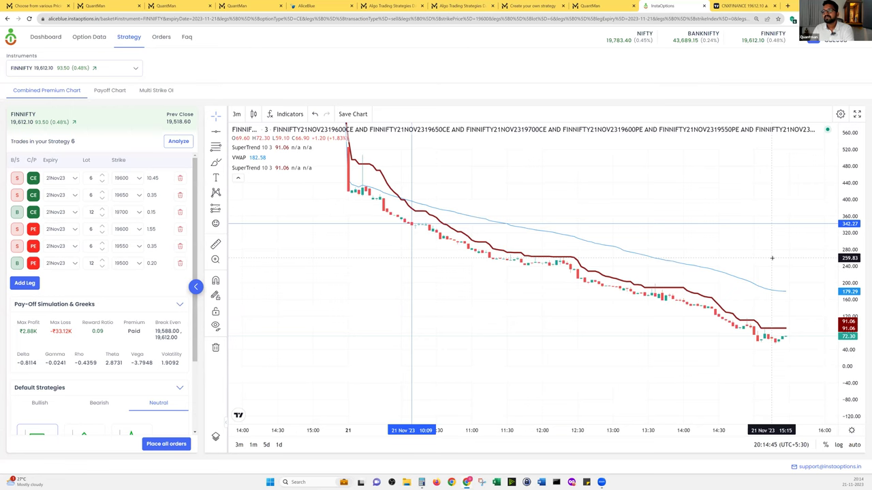
pyautogui.press('XF86Calculator')
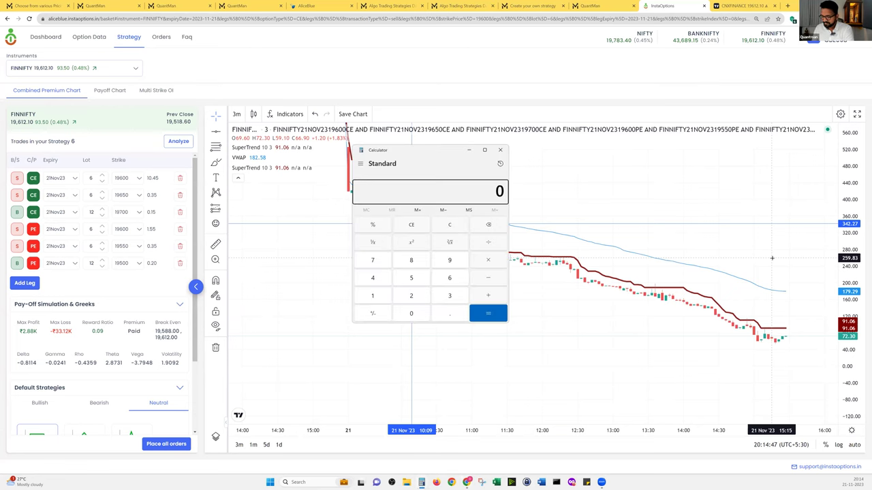
pyautogui.write('342 - 10')
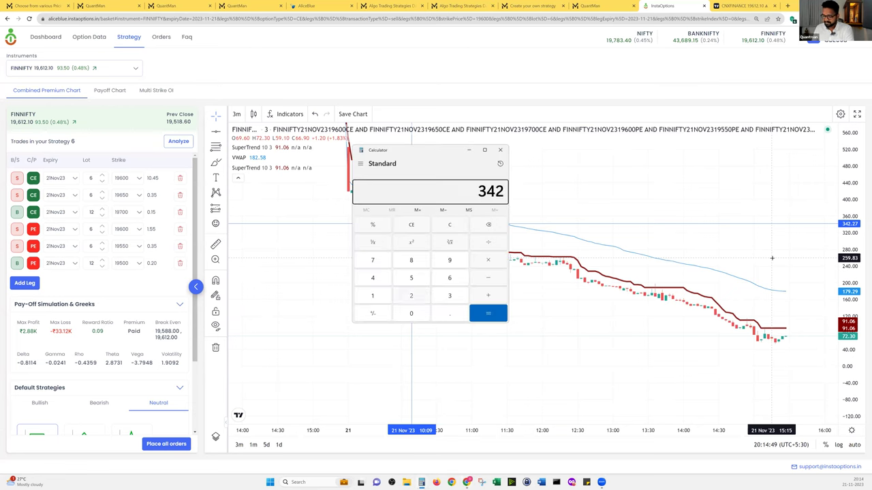
pyautogui.press('BackSpace')
pyautogui.press('BackSpace')
pyautogui.write('20')
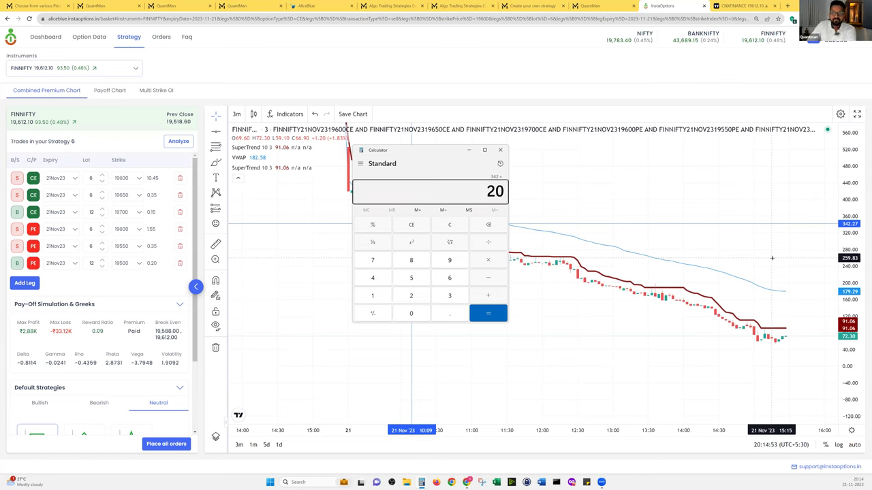
pyautogui.write('%')
pyautogui.press('Return')
pyautogui.click(500, 150)
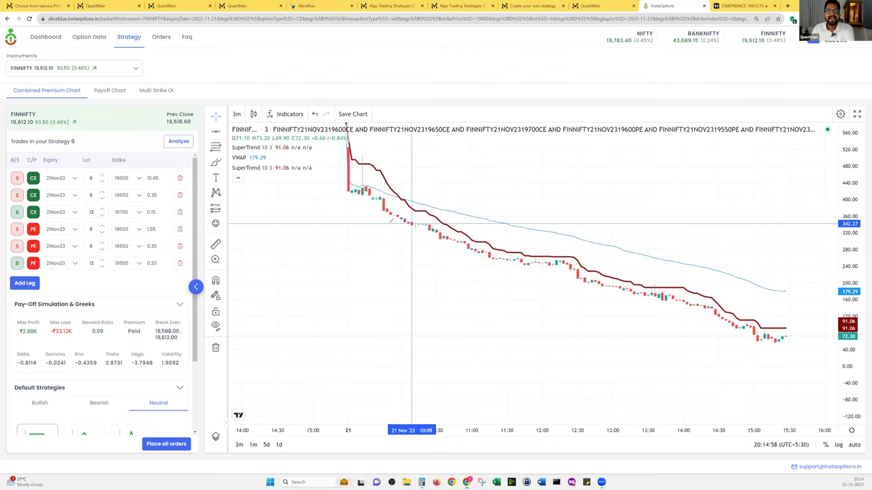
# Mark the roughly 410 premium level on the FINNIFTY chart, then return to QuantMan.
pyautogui.click(413, 224)
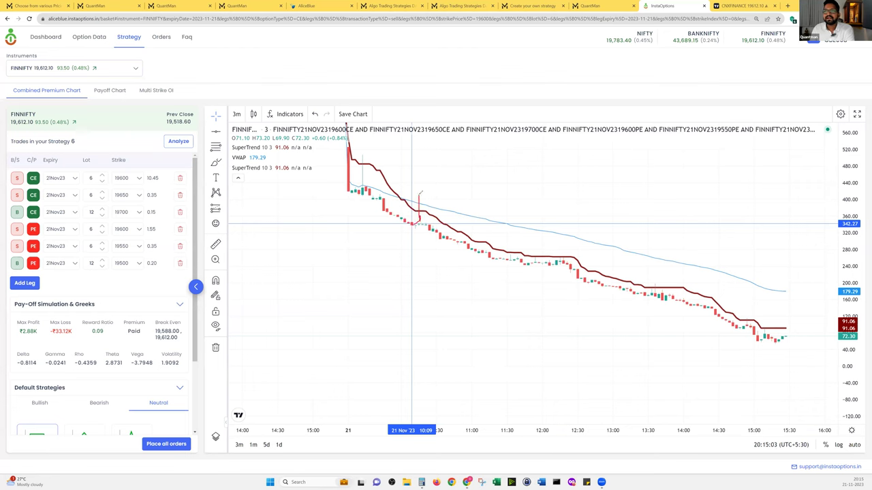
pyautogui.click(418, 195)
pyautogui.click(440, 196)
pyautogui.click(412, 192)
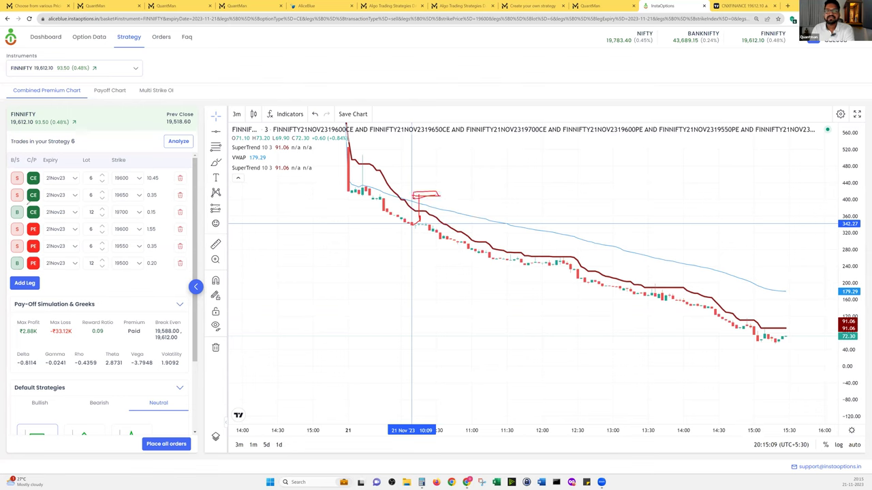
pyautogui.press('Escape')
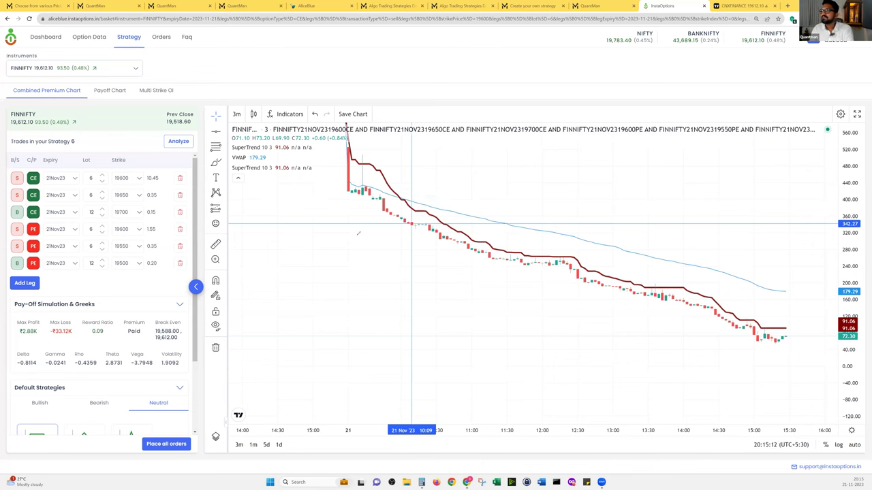
pyautogui.moveTo(404, 193); pyautogui.dragTo(469, 192)
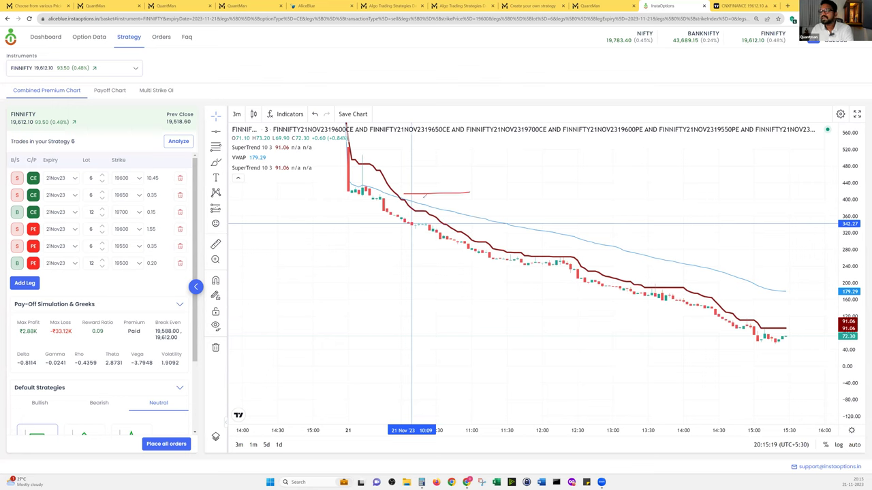
pyautogui.moveTo(408, 196)
pyautogui.mouseDown()
pyautogui.moveTo(481, 190)
pyautogui.moveTo(387, 194)
pyautogui.moveTo(480, 196)
pyautogui.mouseUp()
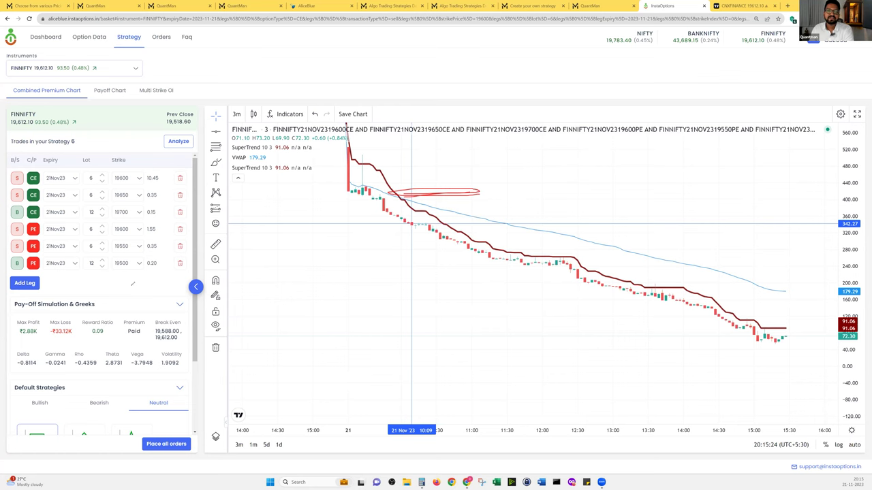
pyautogui.moveTo(413, 223)
pyautogui.mouseDown()
pyautogui.moveTo(430, 188)
pyautogui.moveTo(439, 191)
pyautogui.moveTo(421, 196)
pyautogui.moveTo(437, 186)
pyautogui.mouseUp()
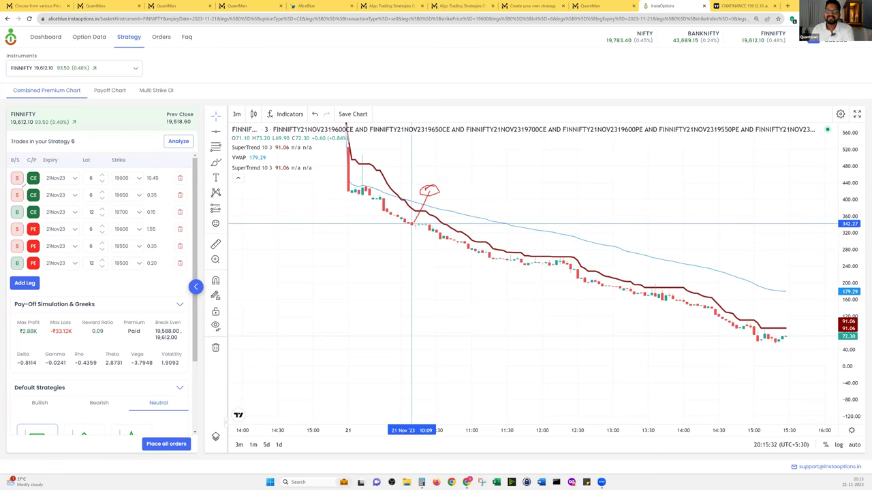
pyautogui.click(525, 6)
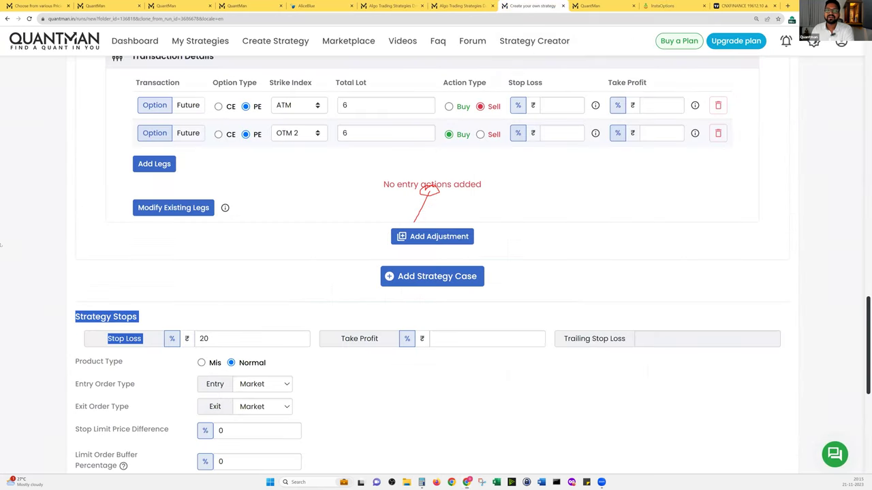
# Clear the selection and scroll up to the adjustment's two PE legs, then revisit the InstaOptions chart.
pyautogui.press('Escape')
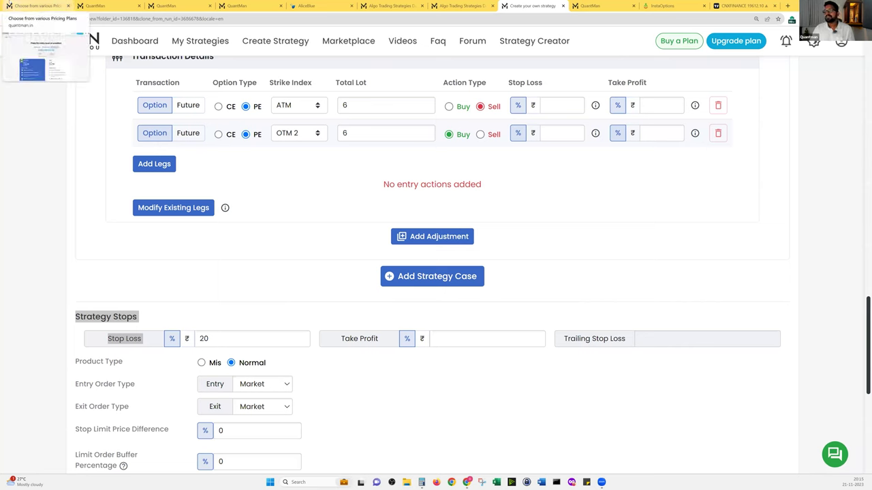
pyautogui.click(605, 186)
pyautogui.scroll(1, 606, 186)
pyautogui.scroll(2, 606, 185)
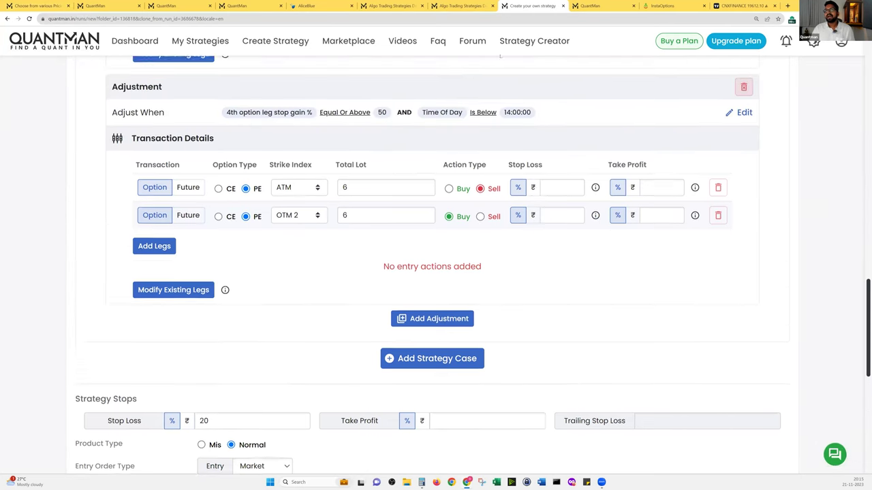
pyautogui.click(660, 6)
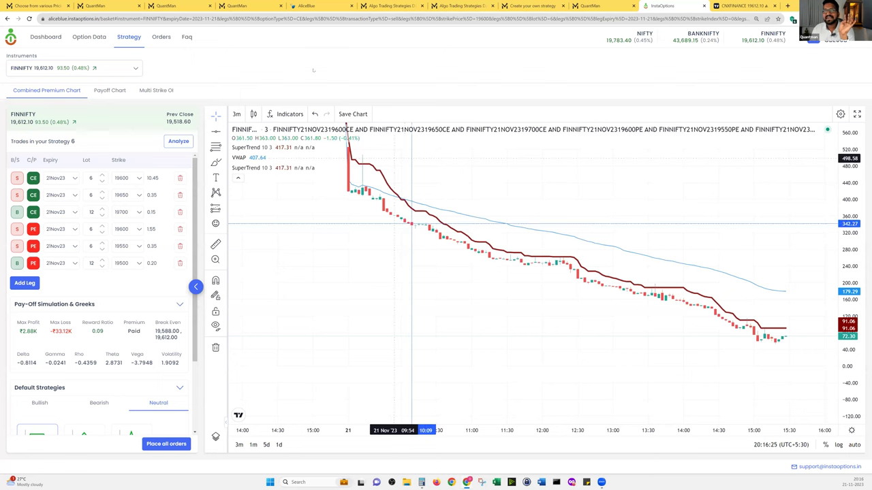
pyautogui.click(164, 4)
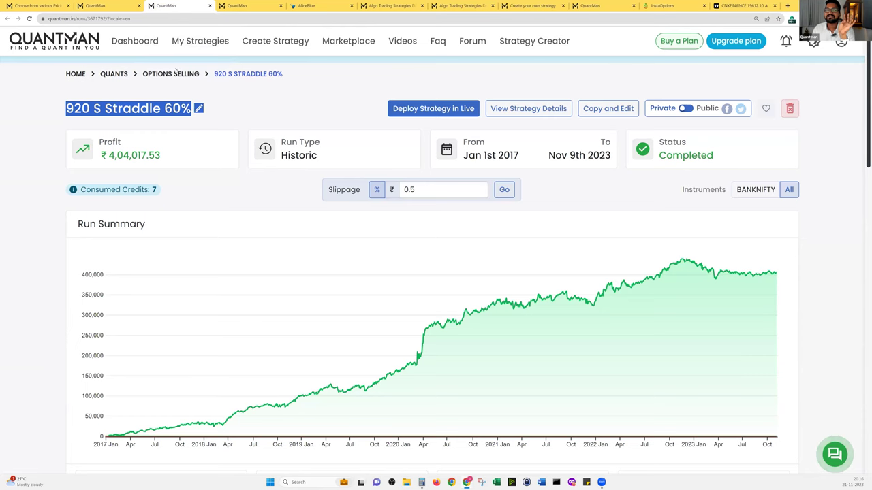
pyautogui.click(102, 5)
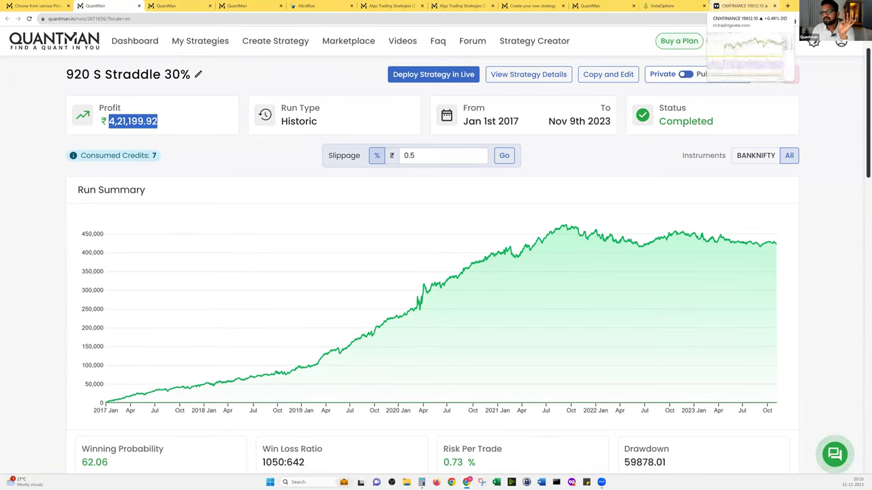
pyautogui.click(592, 5)
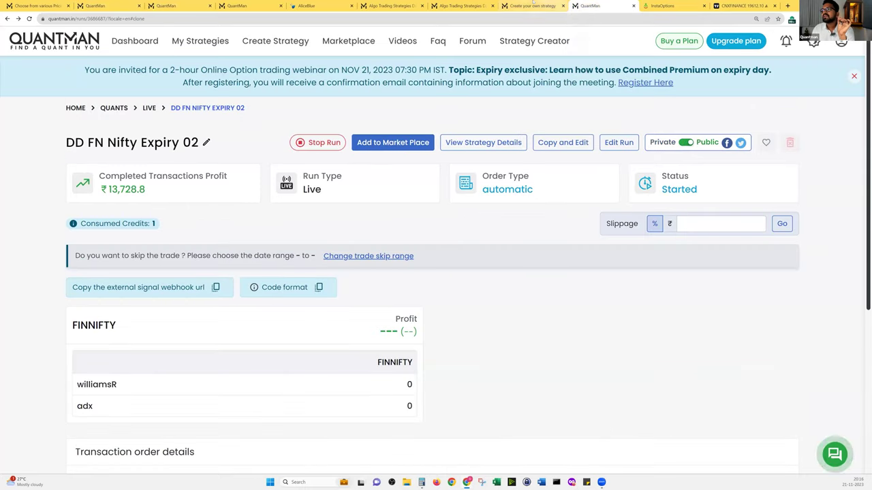
pyautogui.click(461, 5)
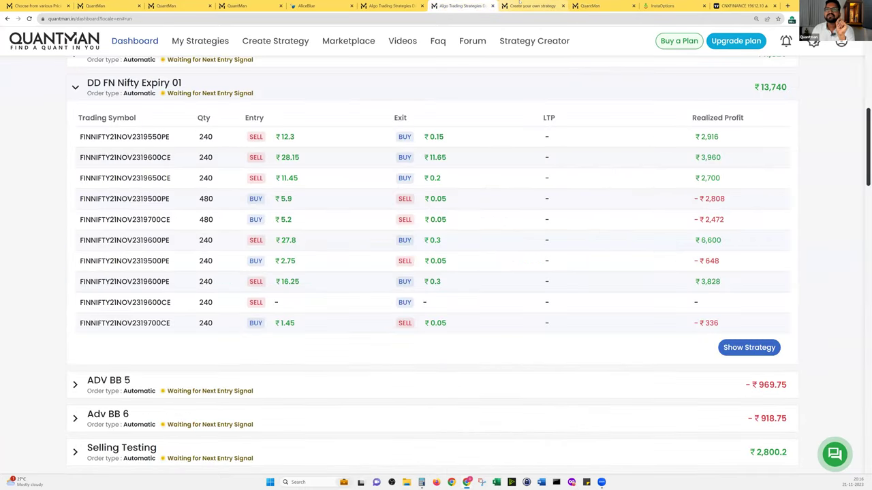
pyautogui.click(520, 4)
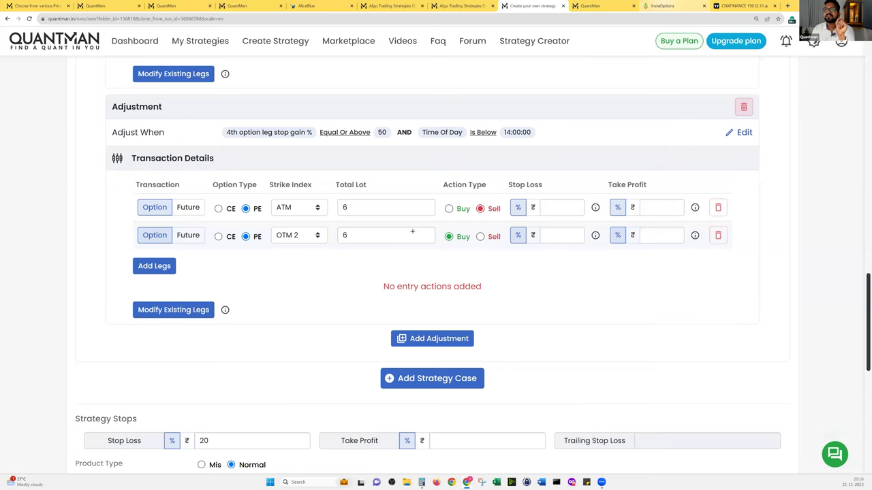
pyautogui.hotkey('ctrl', 'Tab')
pyautogui.hotkey('ctrl', 'Tab')
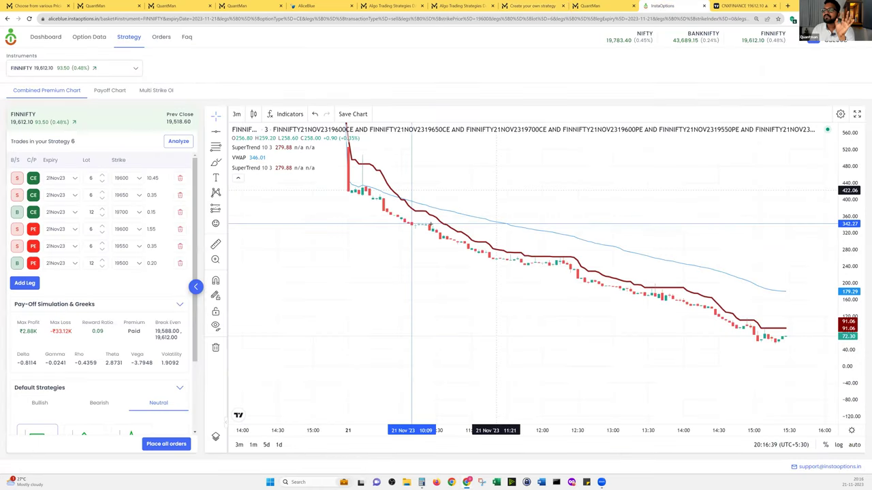
# Send all six FINNIFTY legs to the Tuesday Basket and execute its orders twice.
pyautogui.click(475, 233)
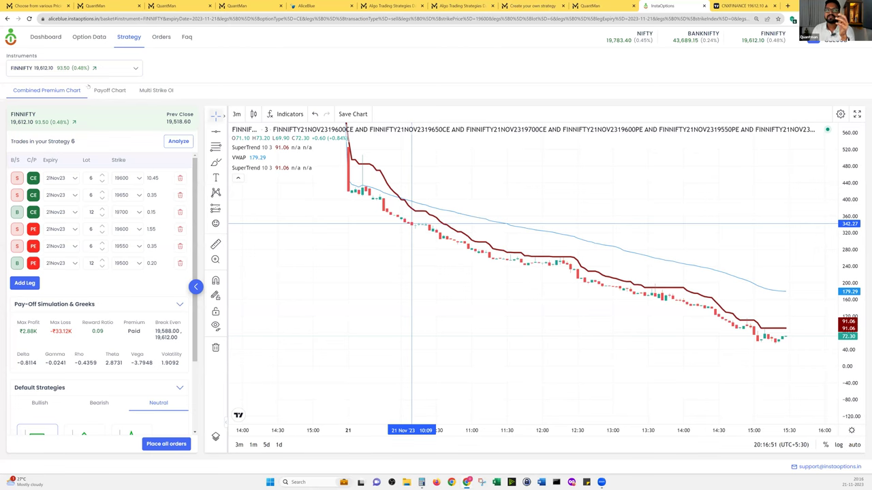
pyautogui.click(157, 446)
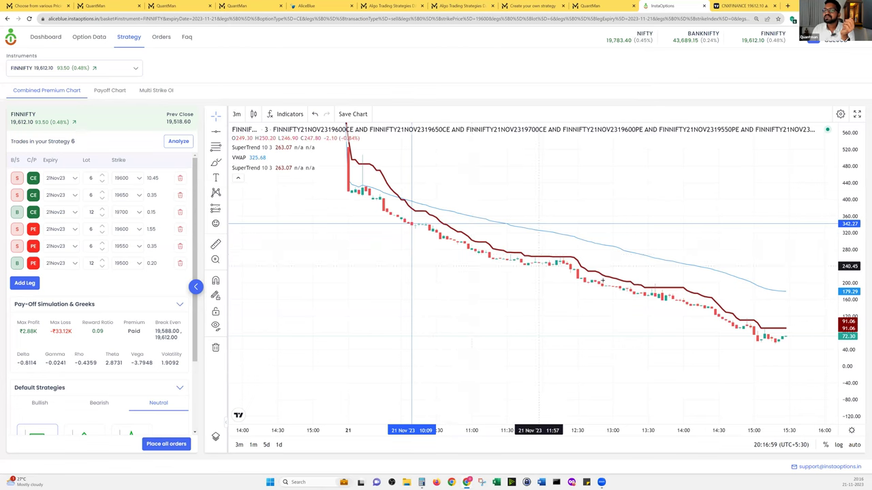
pyautogui.click(163, 445)
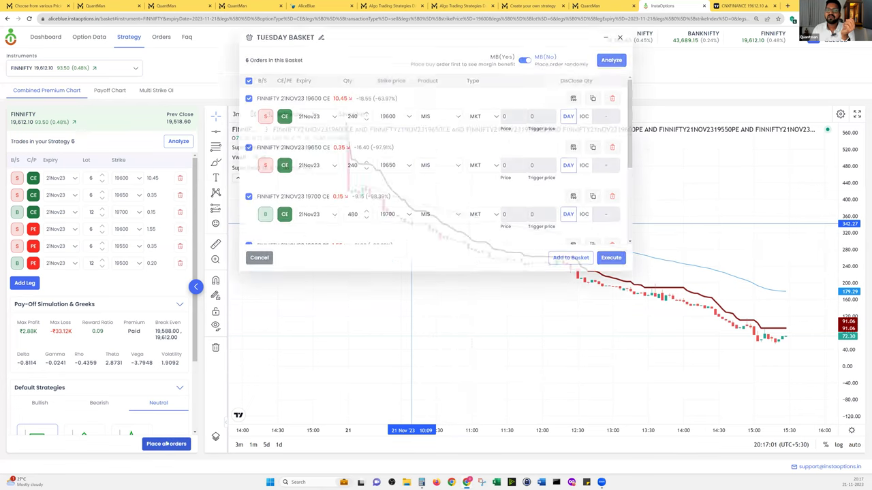
pyautogui.click(608, 267)
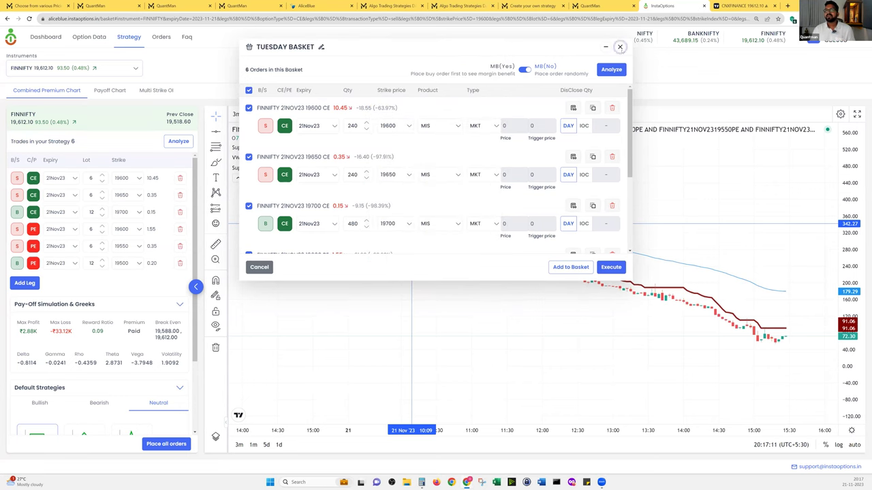
pyautogui.click(620, 47)
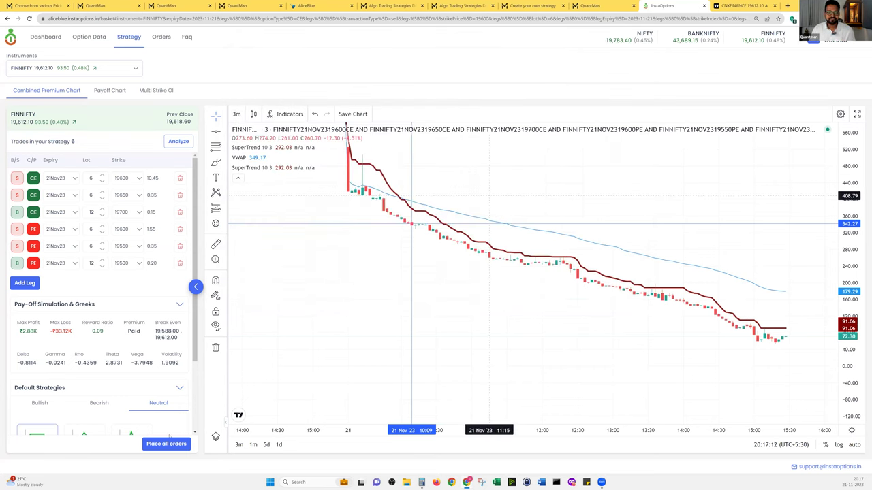
pyautogui.click(166, 443)
pyautogui.click(611, 267)
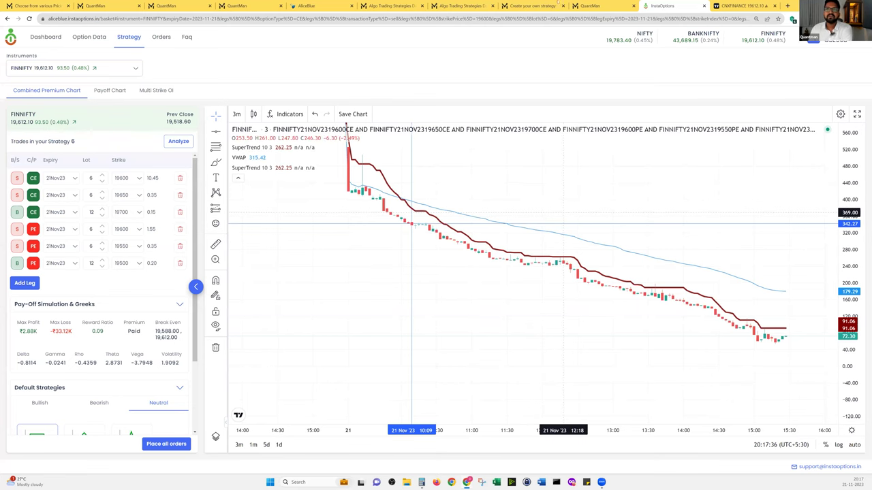
# Switch back to the QuantMan strategy form and scroll down to Strategy Stops.
pyautogui.click(531, 6)
pyautogui.scroll(-3, 213, 214)
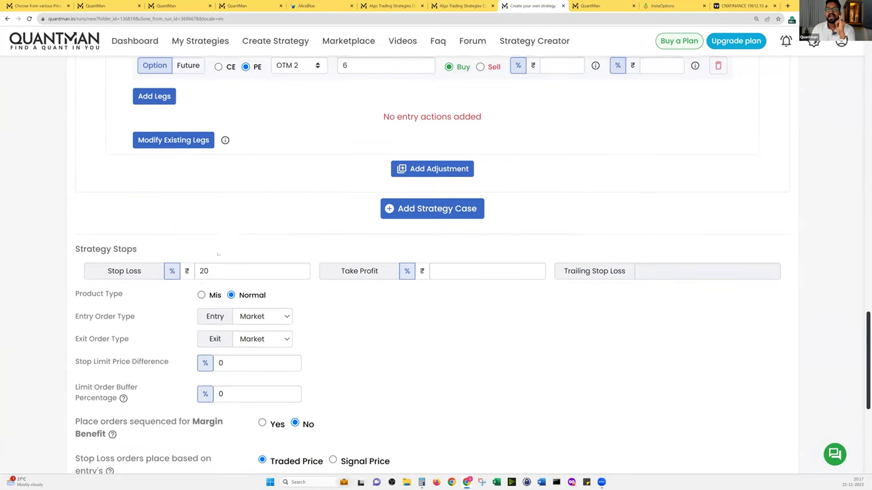
# Check the stop loss of 20 and the max transactions per day, then open DD FN Nifty Expiry 02.
pyautogui.scroll(1, 220, 229)
pyautogui.doubleClick(197, 304)
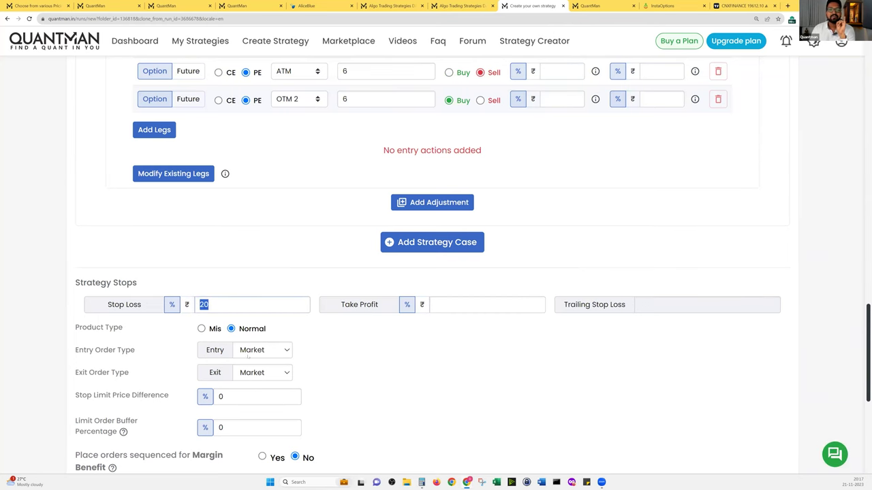
pyautogui.scroll(-5, 248, 354)
pyautogui.doubleClick(212, 348)
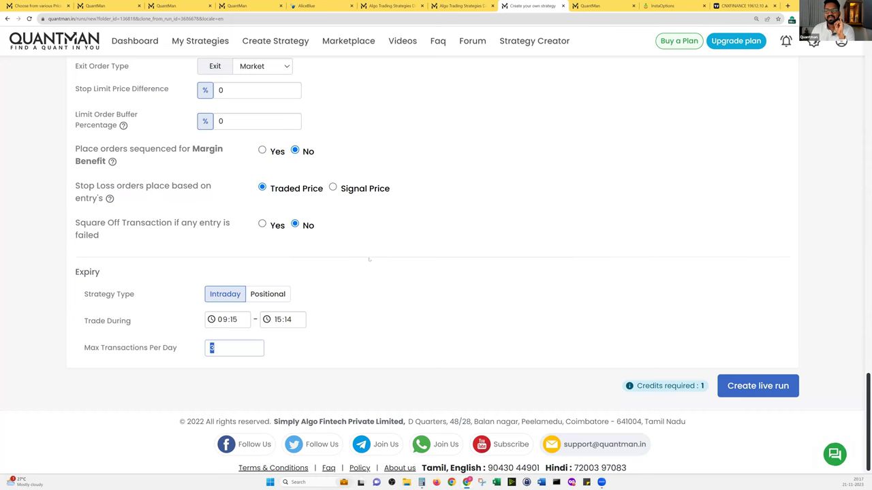
pyautogui.scroll(2, 368, 249)
pyautogui.scroll(-1, 367, 239)
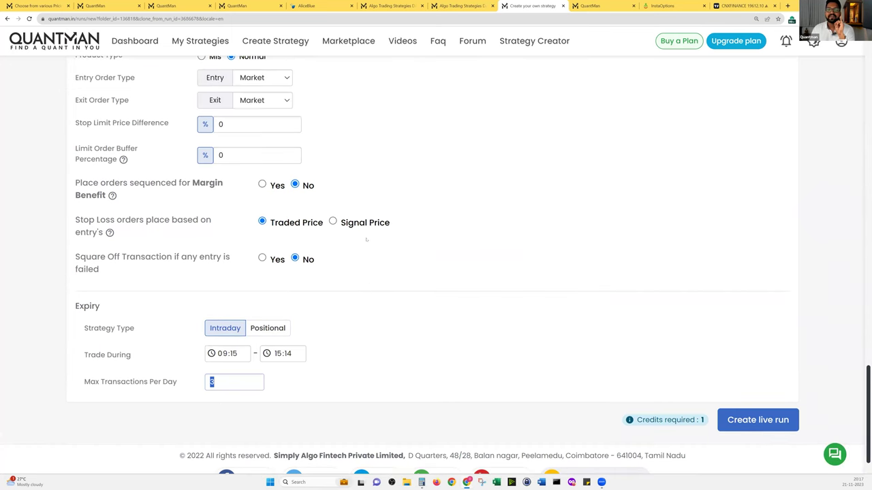
pyautogui.click(366, 239)
pyautogui.click(582, 5)
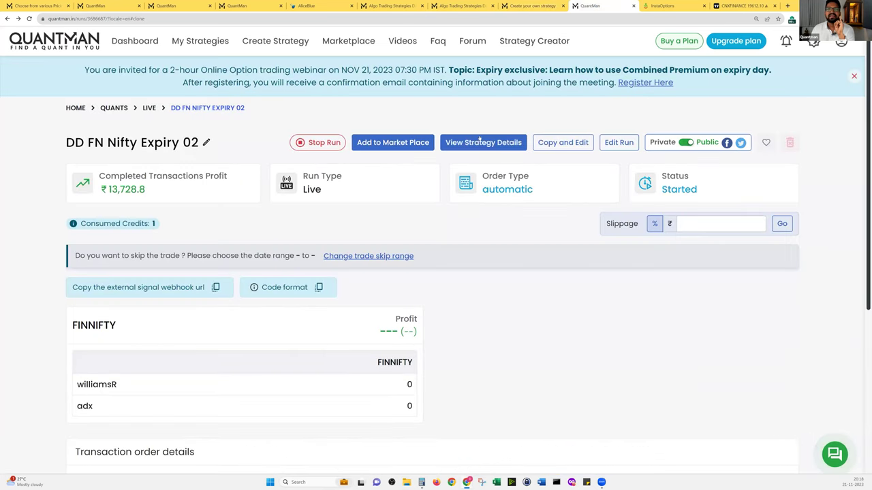
# Copy and edit the DD FN Nifty Expiry 02 strategy and select its stop loss of 20.
pyautogui.click(562, 143)
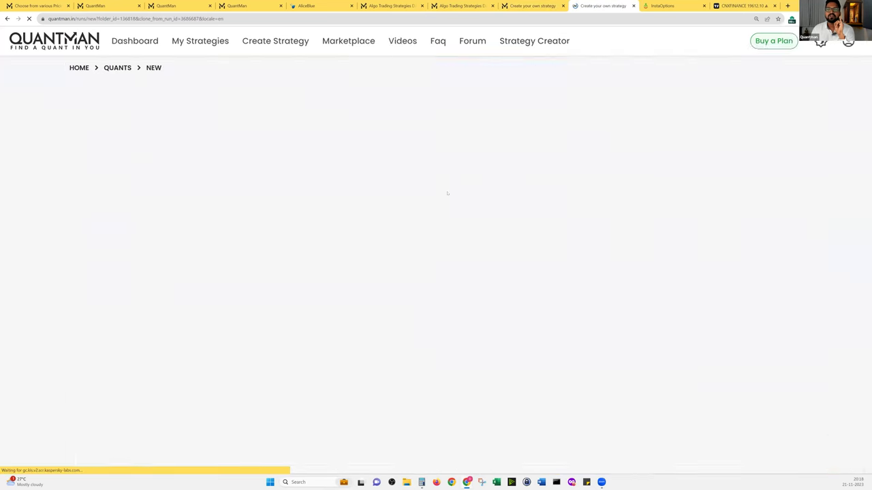
pyautogui.scroll(-10, 401, 213)
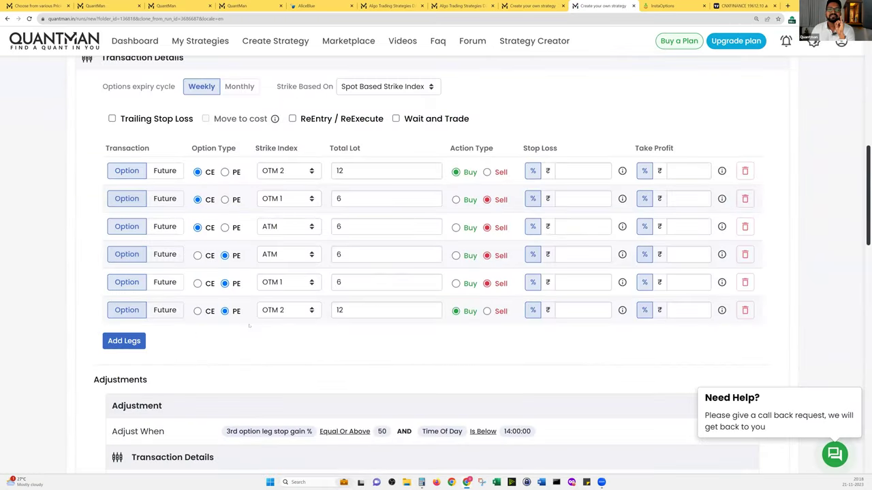
pyautogui.scroll(-8, 242, 366)
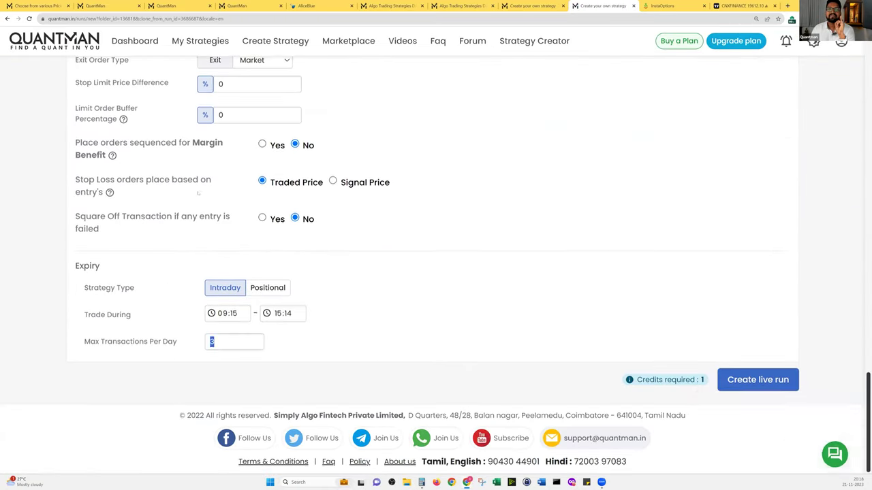
pyautogui.scroll(3, 199, 161)
pyautogui.doubleClick(199, 161)
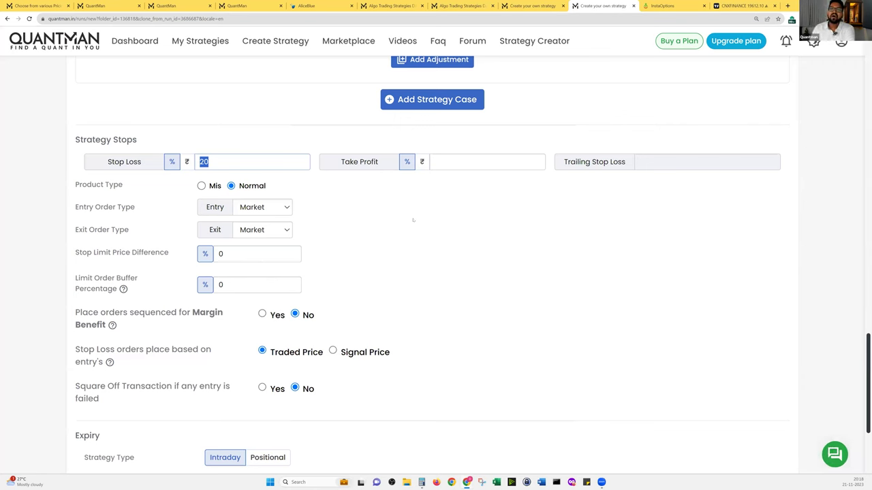
pyautogui.click(235, 164)
pyautogui.scroll(3, 235, 164)
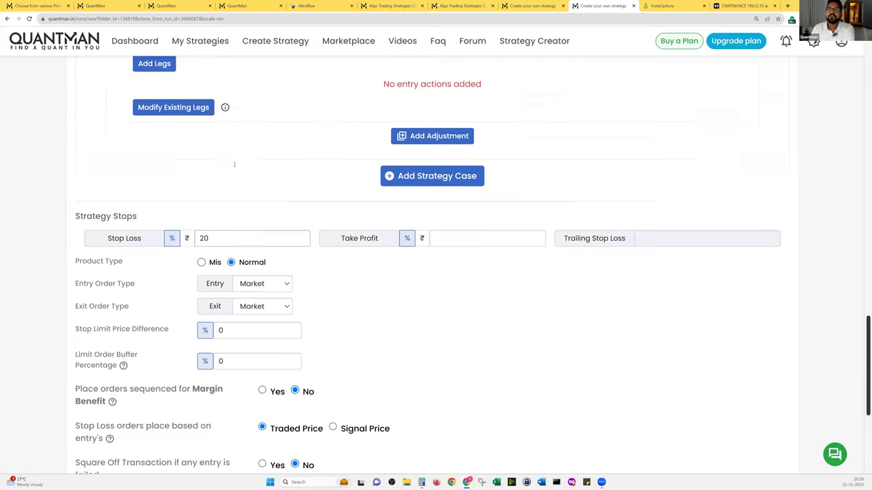
pyautogui.scroll(2, 235, 164)
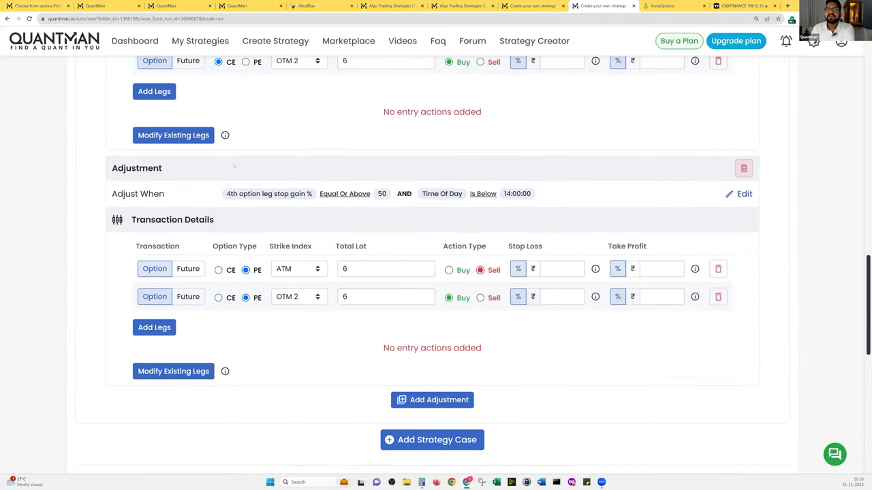
pyautogui.scroll(1, 233, 166)
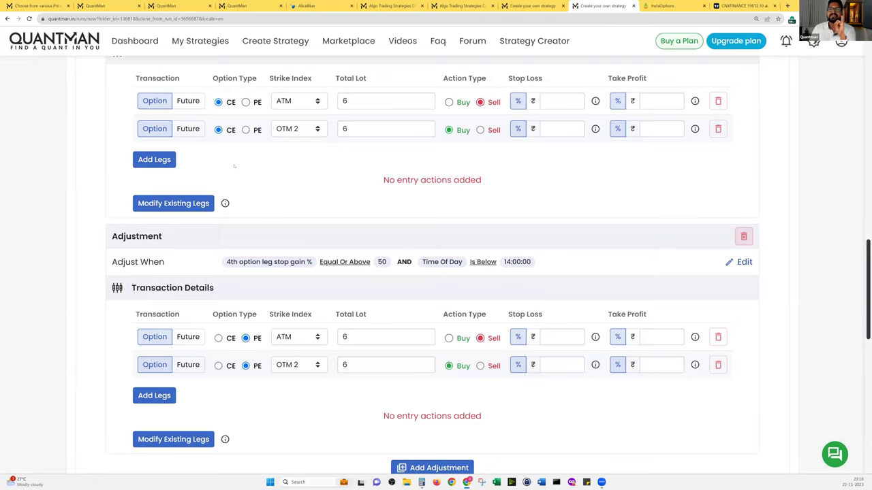
pyautogui.scroll(1, 234, 174)
pyautogui.scroll(4, 235, 174)
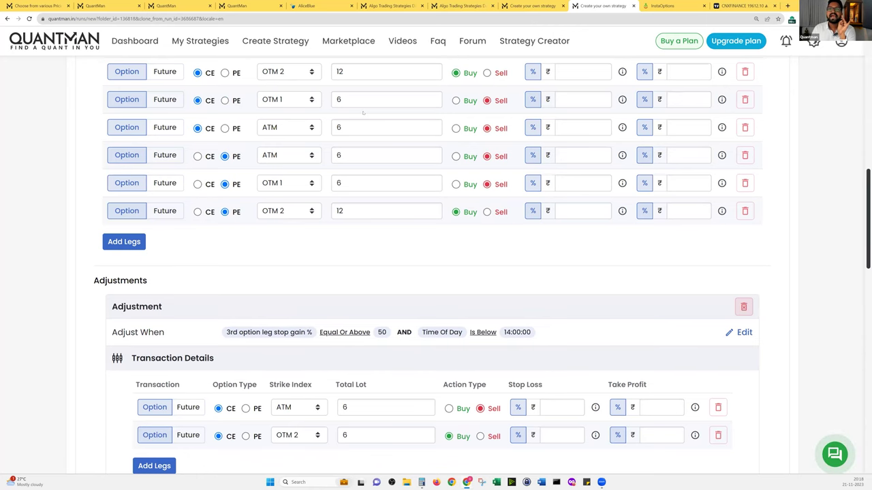
pyautogui.scroll(-2, 363, 113)
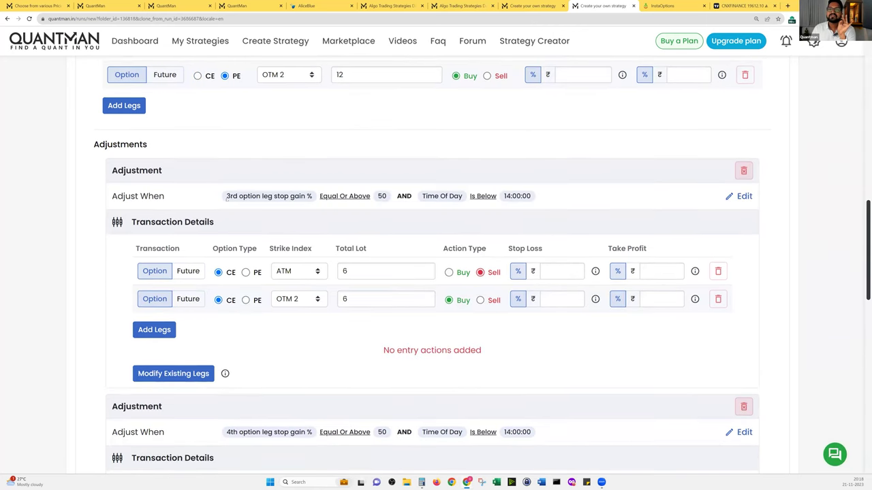
pyautogui.scroll(-1, 564, 198)
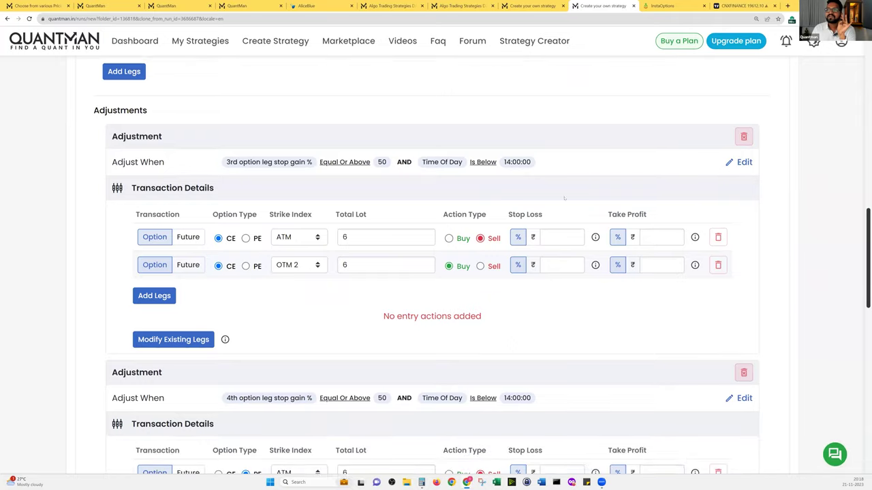
pyautogui.scroll(-3, 564, 198)
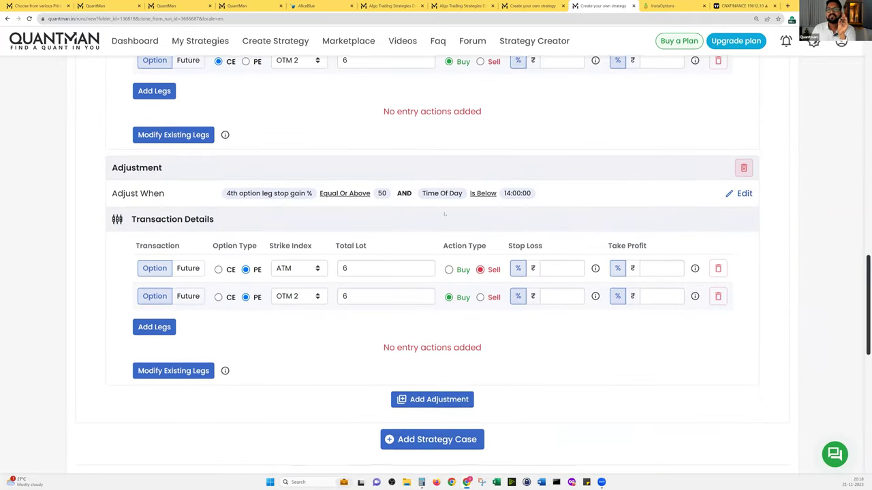
pyautogui.scroll(-2, 318, 220)
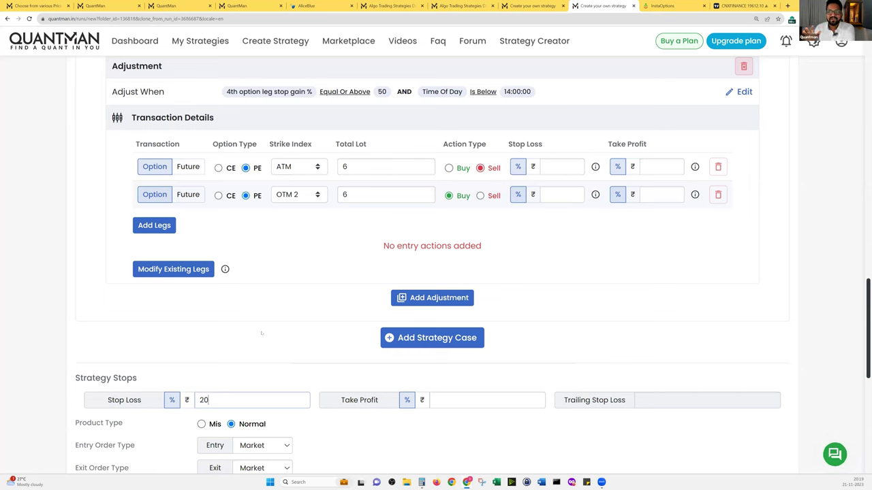
# Annotate the 20% stop loss and the empty Take Profit field, clear the marks, and return to the dashboard.
pyautogui.scroll(-1, 235, 336)
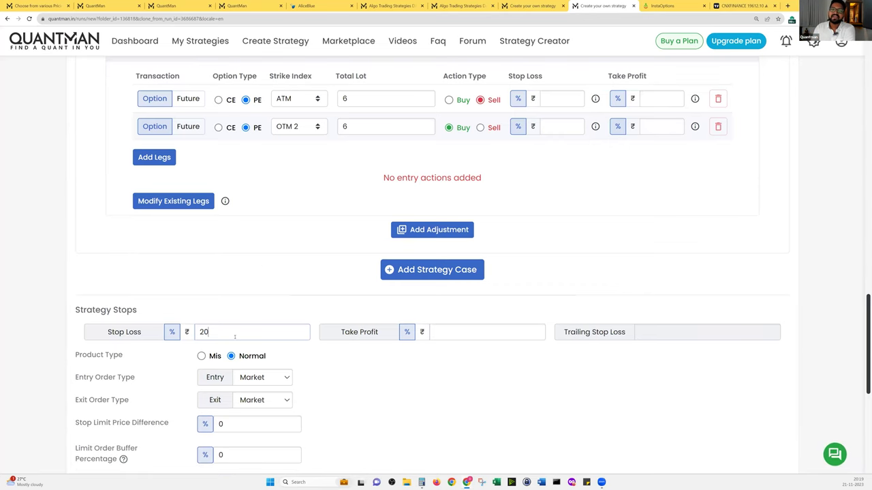
pyautogui.doubleClick(234, 334)
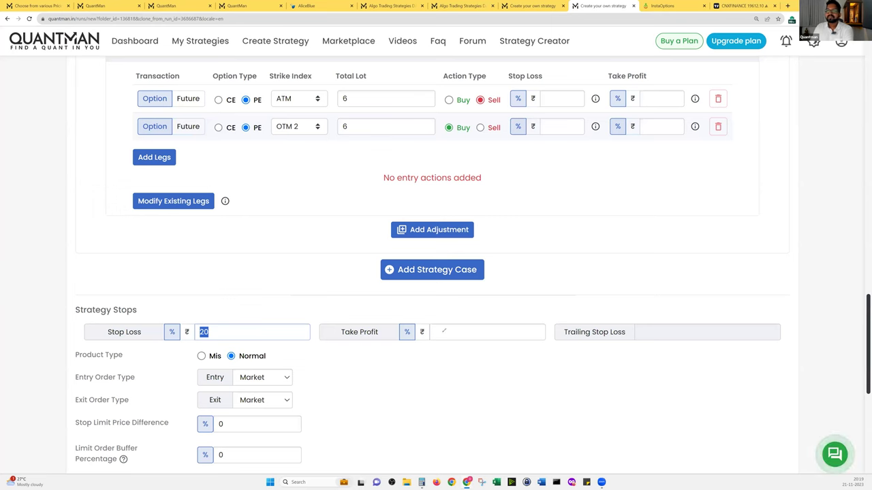
pyautogui.moveTo(520, 345)
pyautogui.mouseDown()
pyautogui.moveTo(523, 327)
pyautogui.moveTo(480, 316)
pyautogui.moveTo(437, 327)
pyautogui.mouseUp()
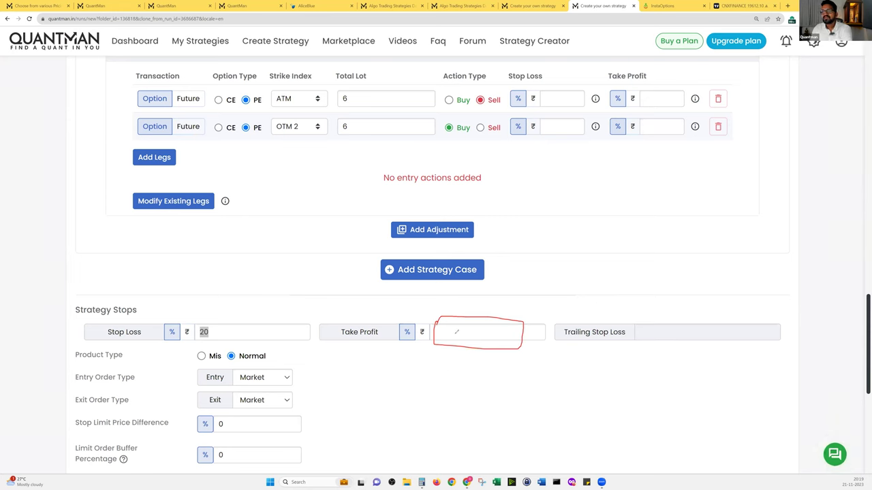
pyautogui.moveTo(446, 328)
pyautogui.mouseDown()
pyautogui.moveTo(445, 336)
pyautogui.moveTo(487, 333)
pyautogui.mouseUp()
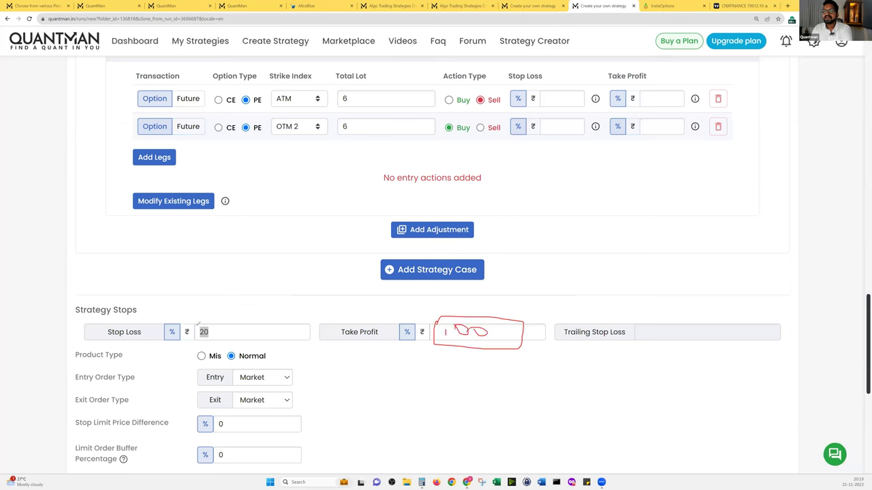
pyautogui.moveTo(208, 322)
pyautogui.mouseDown()
pyautogui.moveTo(203, 329)
pyautogui.moveTo(455, 326)
pyautogui.mouseUp()
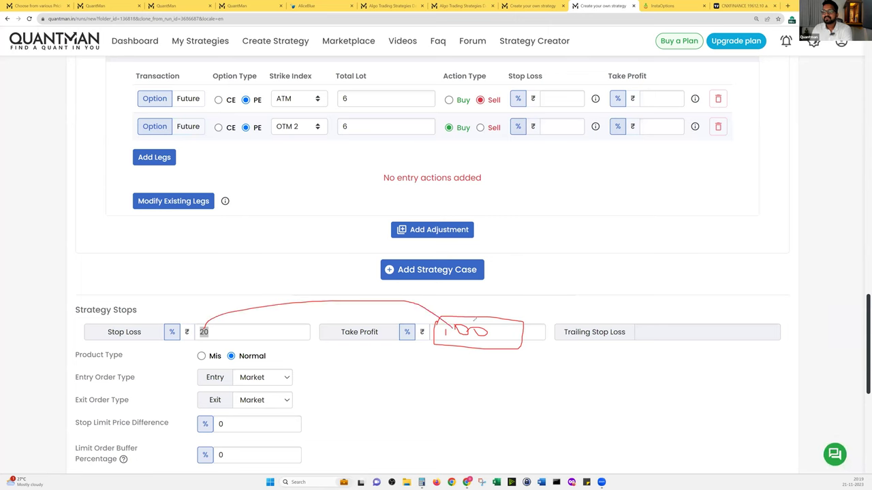
pyautogui.moveTo(536, 298)
pyautogui.mouseDown()
pyautogui.moveTo(542, 312)
pyautogui.moveTo(575, 306)
pyautogui.mouseUp()
pyautogui.moveTo(577, 270)
pyautogui.mouseDown()
pyautogui.moveTo(514, 294)
pyautogui.moveTo(593, 313)
pyautogui.moveTo(591, 275)
pyautogui.moveTo(549, 269)
pyautogui.mouseUp()
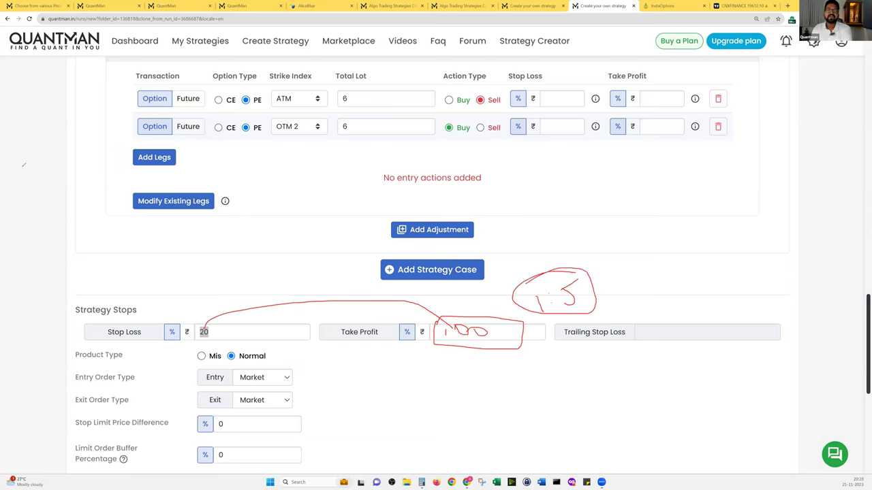
pyautogui.press('Escape')
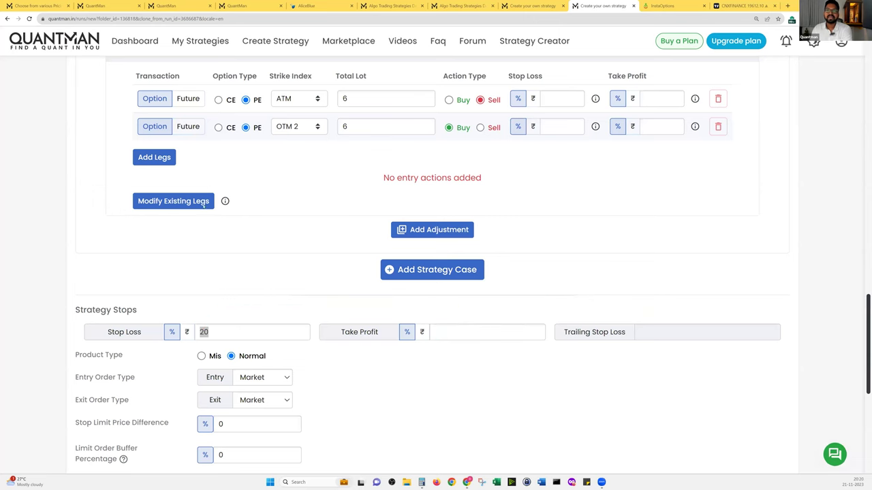
pyautogui.click(470, 6)
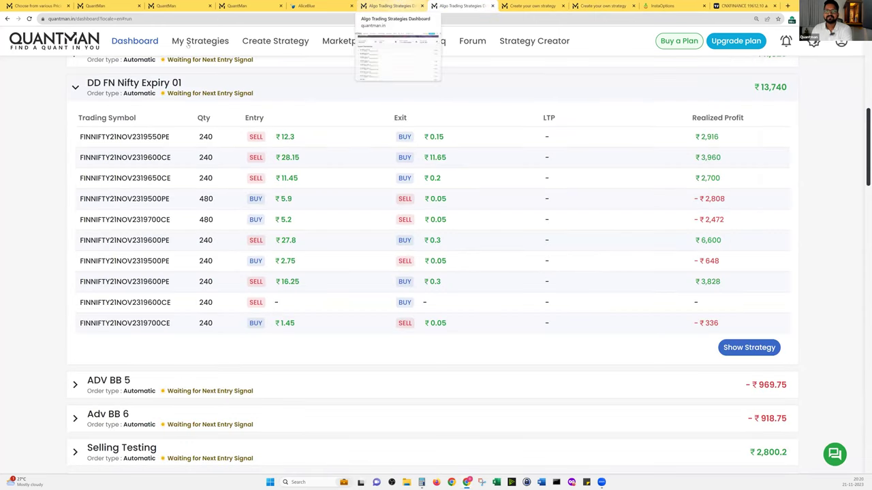
# Open My Strategies, close the extra builder tab, and filter to Running Strategies.
pyautogui.click(200, 41)
pyautogui.click(562, 5)
pyautogui.click(563, 5)
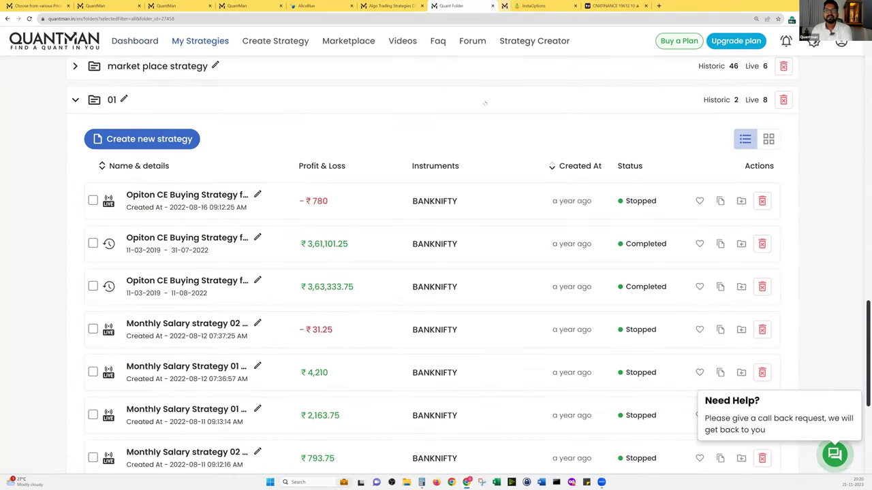
pyautogui.scroll(-1, 715, 80)
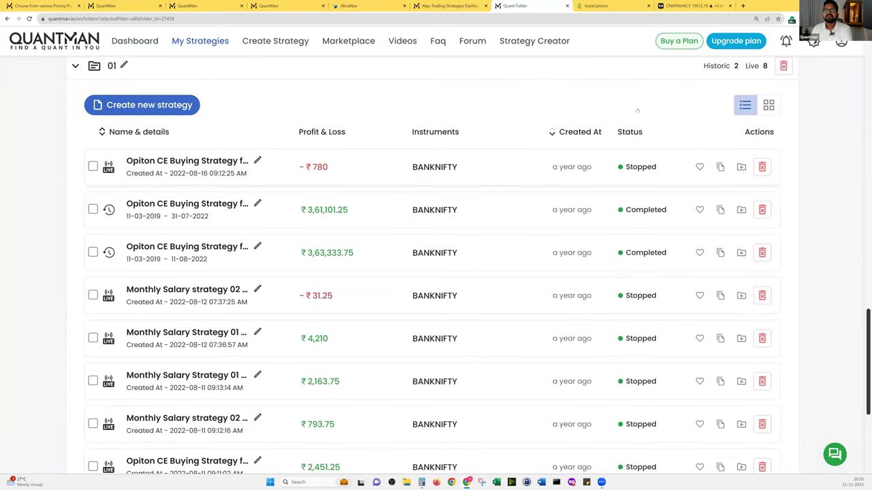
pyautogui.scroll(15, 637, 110)
pyautogui.click(698, 104)
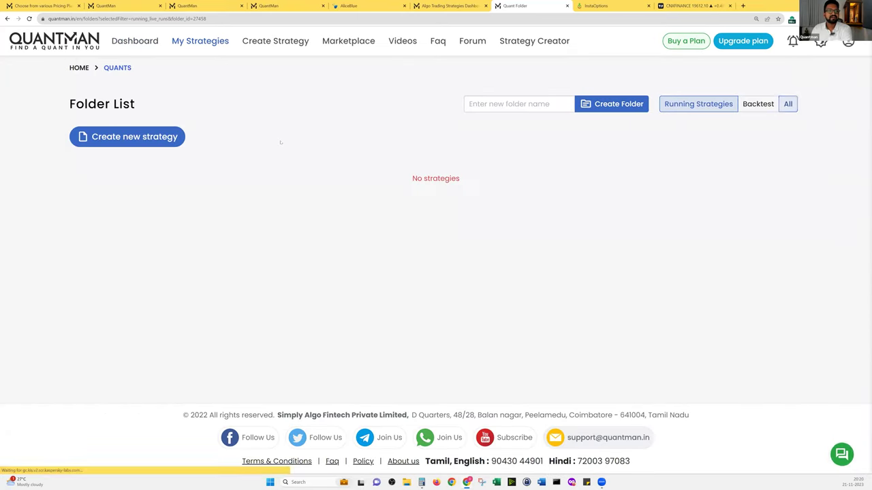
pyautogui.scroll(-3, 230, 337)
# Open the DD FN Expiry 01/02, DD BN Expiry 02 and DD Nifty Expiry 02/01 runs in new tabs.
pyautogui.rightClick(233, 339)
pyautogui.click(255, 343)
pyautogui.rightClick(242, 298)
pyautogui.click(263, 305)
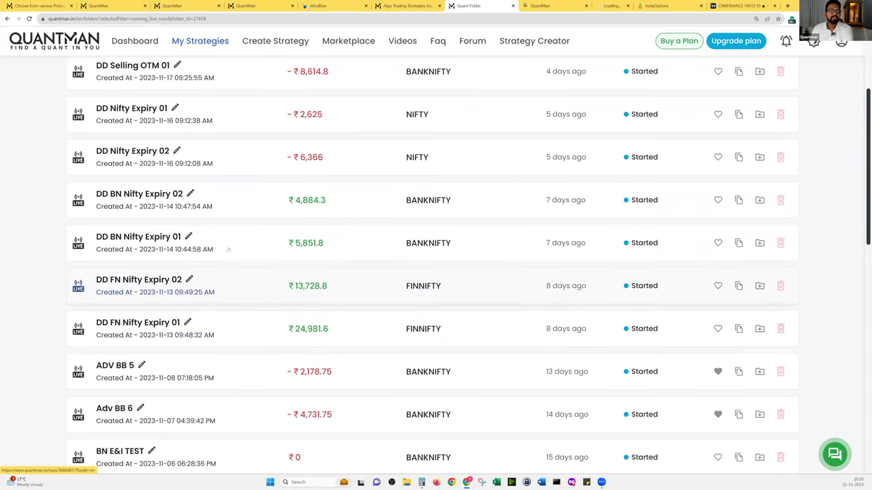
pyautogui.rightClick(235, 204)
pyautogui.click(259, 211)
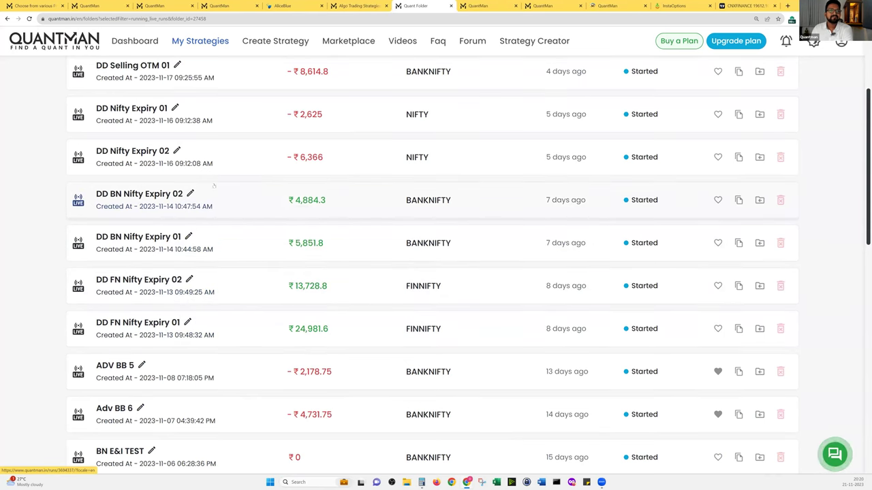
pyautogui.rightClick(210, 165)
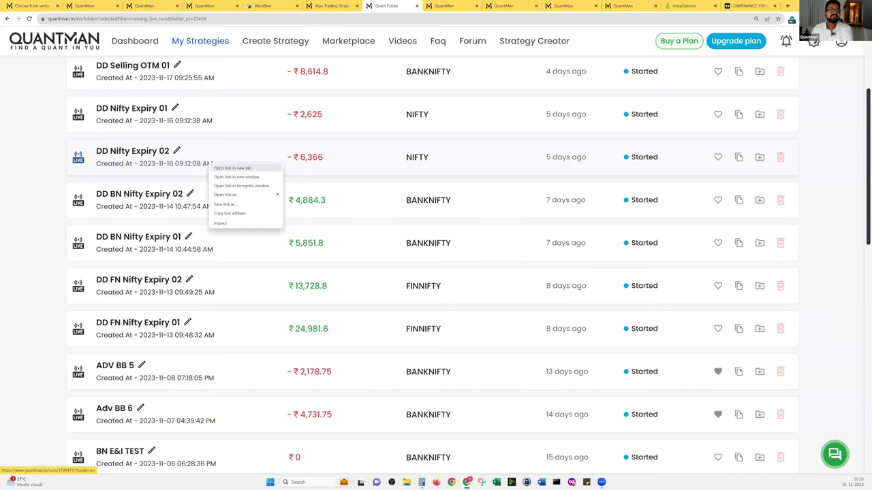
pyautogui.click(220, 168)
pyautogui.rightClick(220, 124)
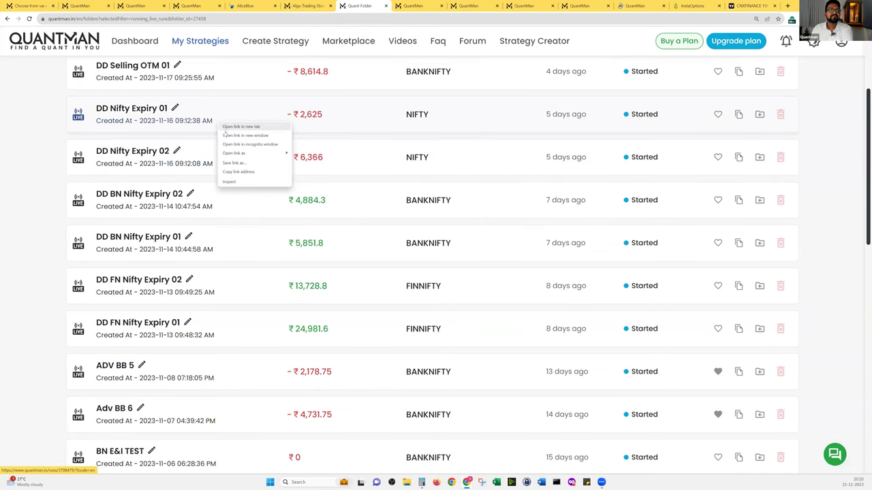
pyautogui.click(235, 127)
pyautogui.scroll(1, 235, 130)
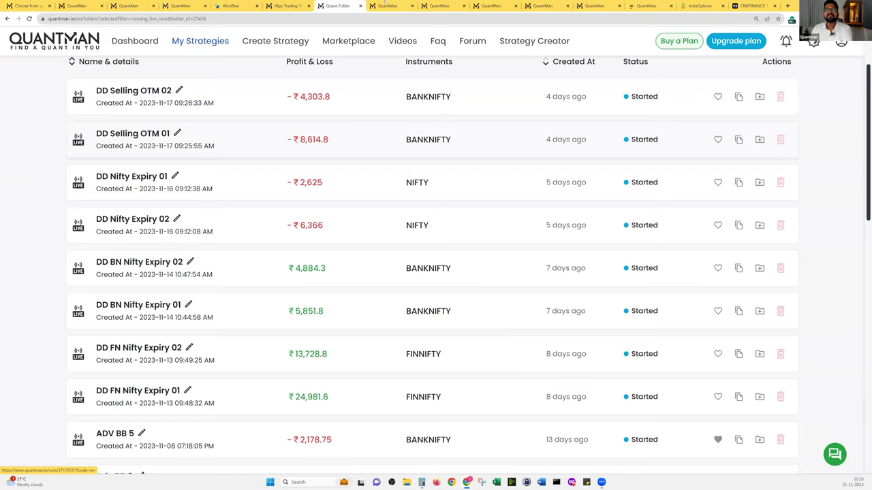
pyautogui.click(385, 4)
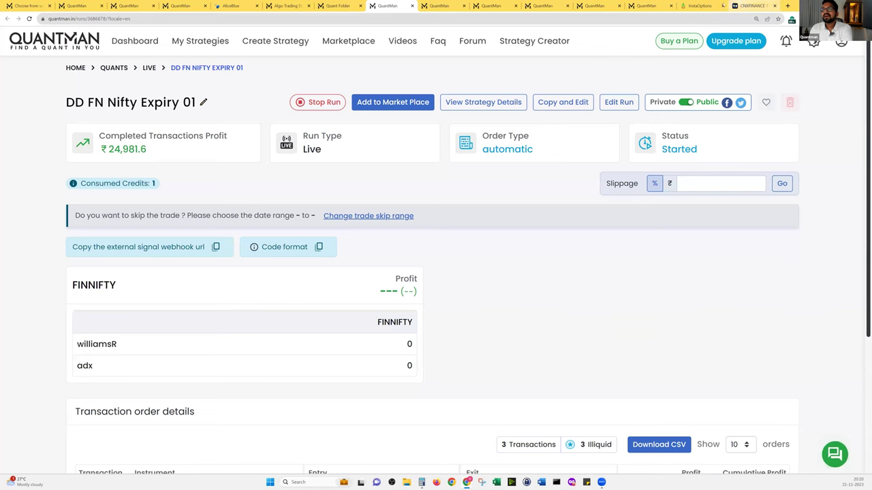
# Flip through the InstaOptions chart and each DD run tab, ending on DD FN Nifty Expiry 02's transactions.
pyautogui.click(700, 5)
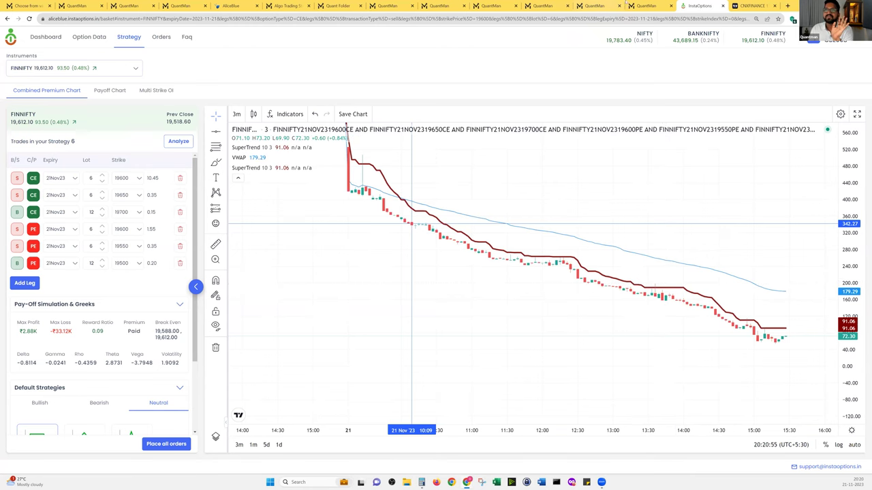
pyautogui.click(438, 5)
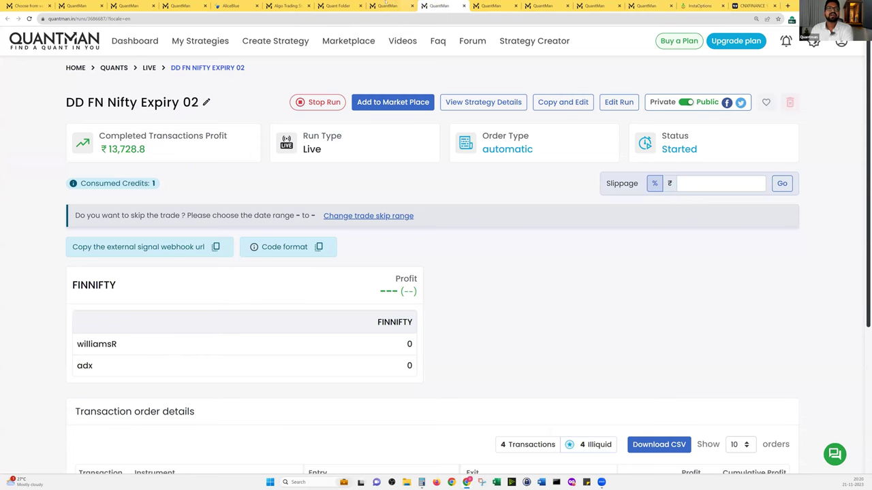
pyautogui.click(403, 6)
pyautogui.click(491, 5)
pyautogui.click(542, 5)
pyautogui.click(594, 5)
pyautogui.click(647, 6)
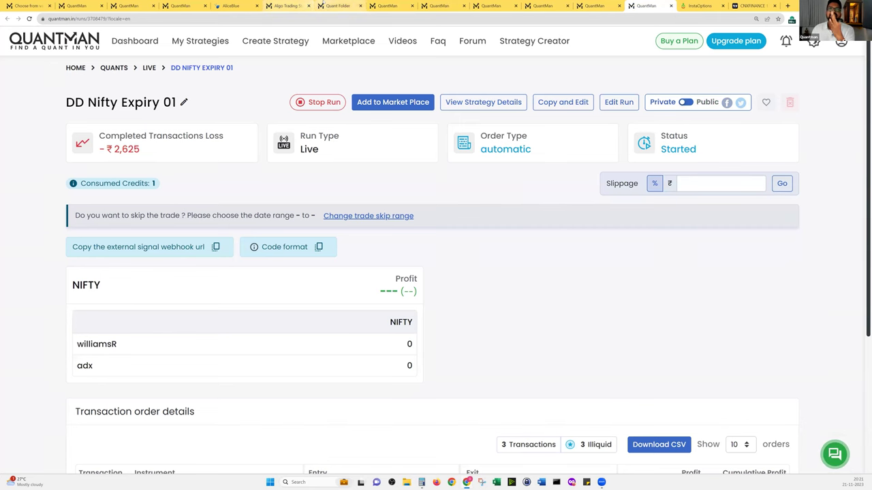
pyautogui.click(338, 6)
pyautogui.click(388, 6)
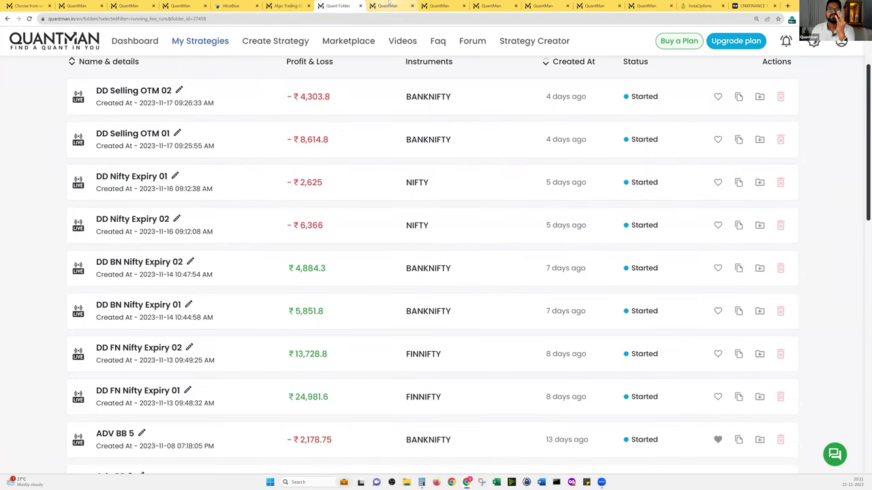
pyautogui.scroll(-2, 520, 243)
pyautogui.scroll(-2, 520, 243)
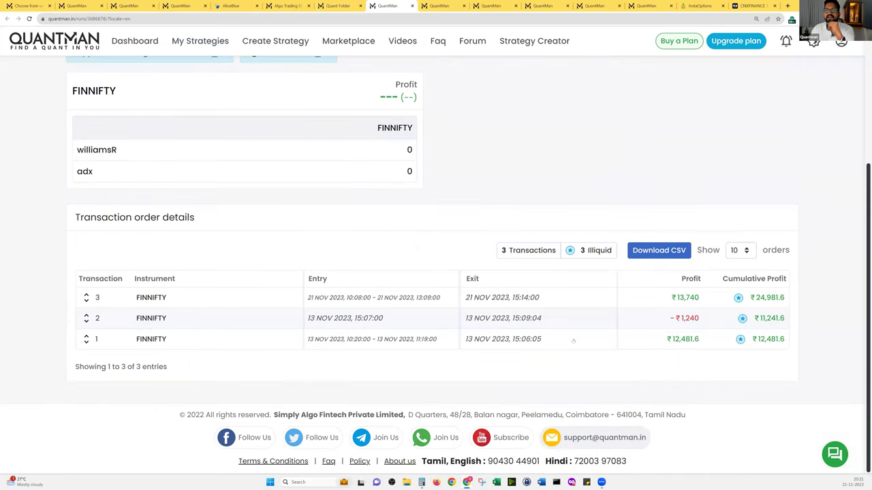
pyautogui.click(446, 5)
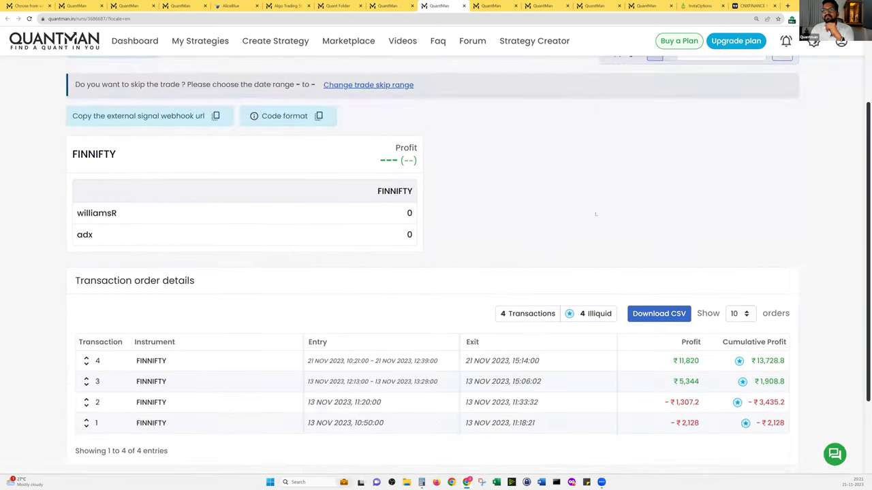
pyautogui.scroll(-1, 361, 360)
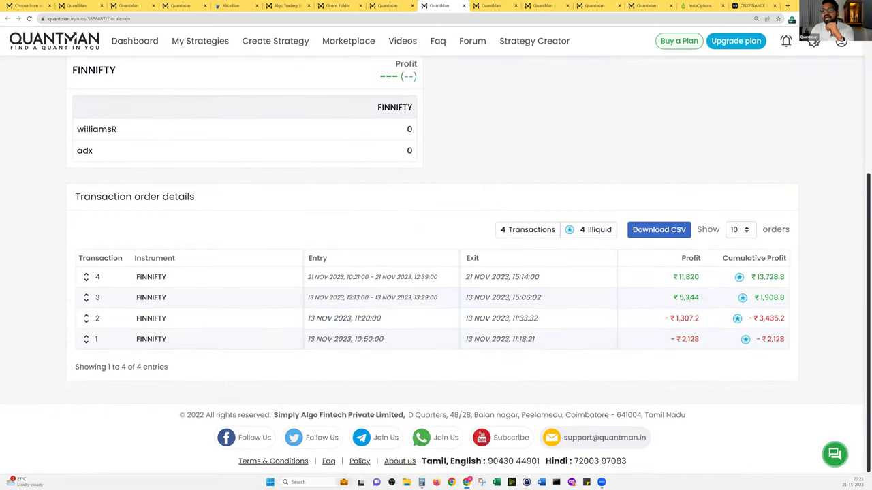
# Inspect Expiry 02's transaction legs, including transaction 2's ₹1,307.2 loss and transaction 3's 15:06:02 exit time.
pyautogui.moveTo(671, 297); pyautogui.dragTo(707, 343)
pyautogui.click(708, 343)
pyautogui.click(708, 342)
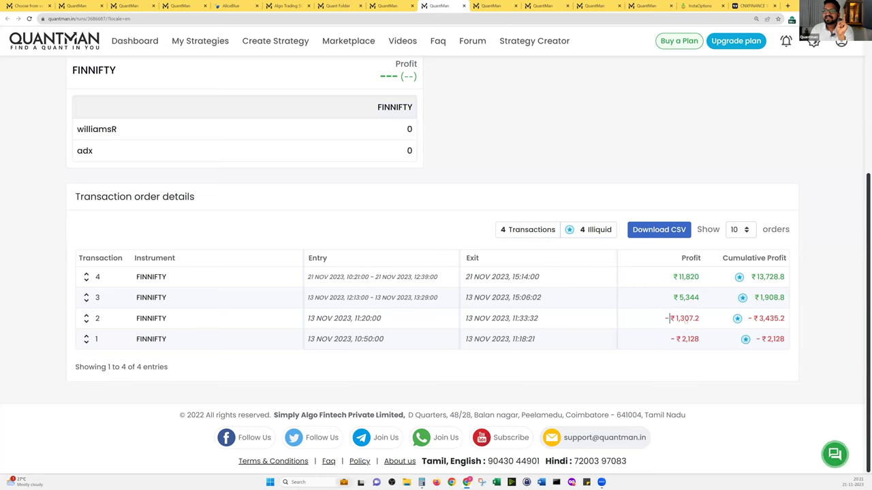
pyautogui.moveTo(669, 318); pyautogui.dragTo(705, 320)
pyautogui.click(681, 320)
pyautogui.click(676, 323)
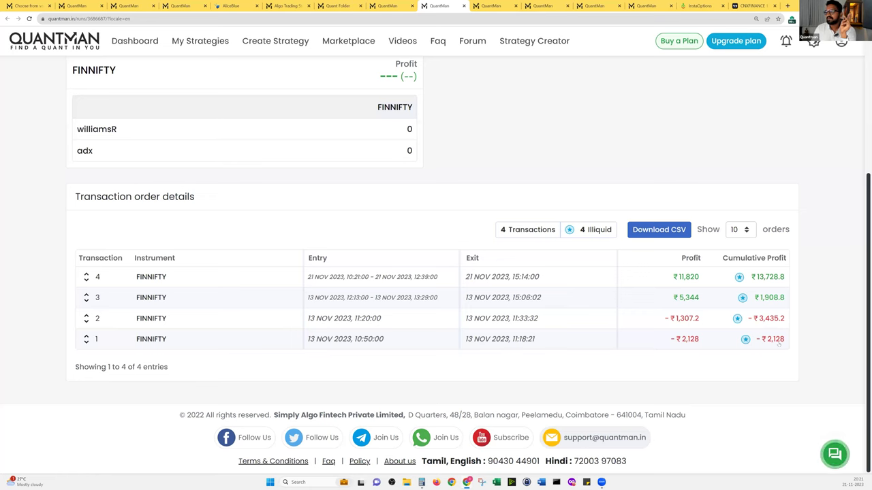
pyautogui.doubleClick(536, 302)
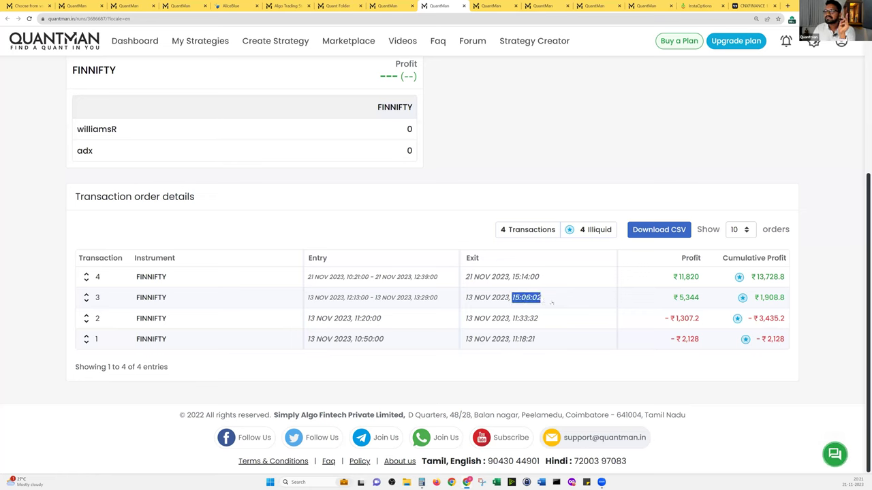
pyautogui.click(597, 308)
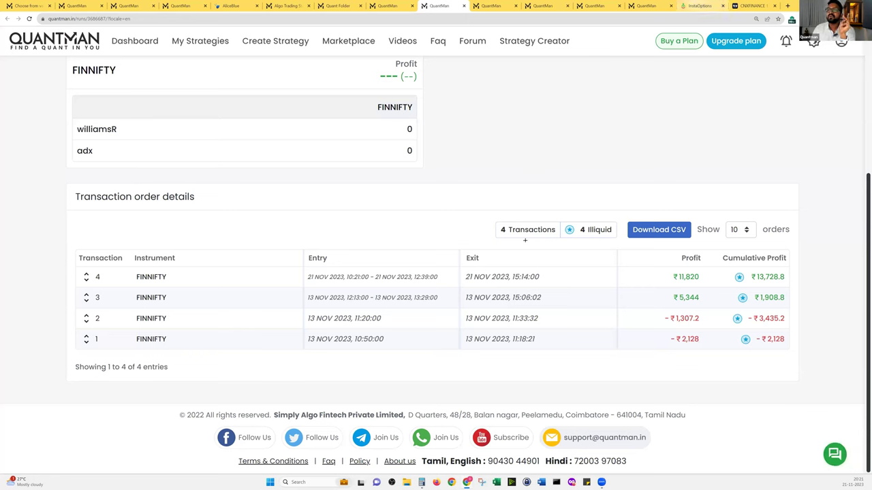
pyautogui.click(699, 5)
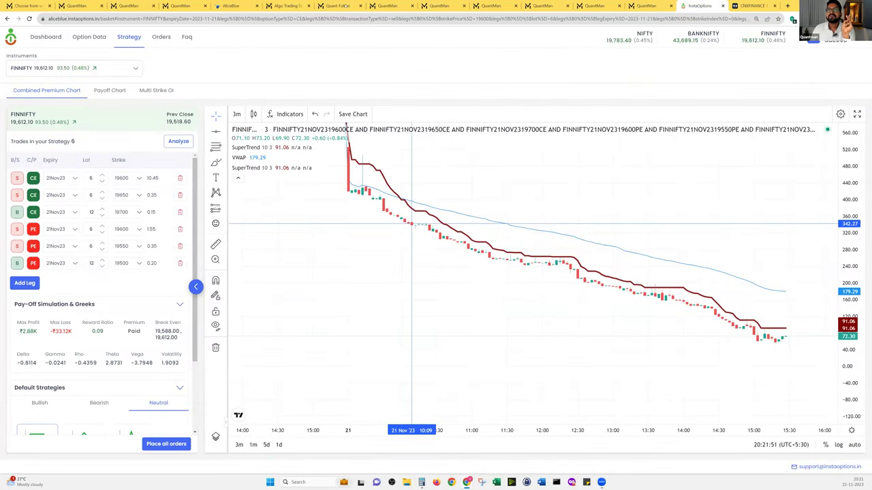
# Expand transaction 3 of the DD FN Nifty Expiry 01 run (₹13,740 profit) to review its option legs.
pyautogui.click(544, 5)
pyautogui.click(340, 5)
pyautogui.hotkey('ctrl', 'Tab')
pyautogui.moveTo(668, 297); pyautogui.dragTo(704, 300)
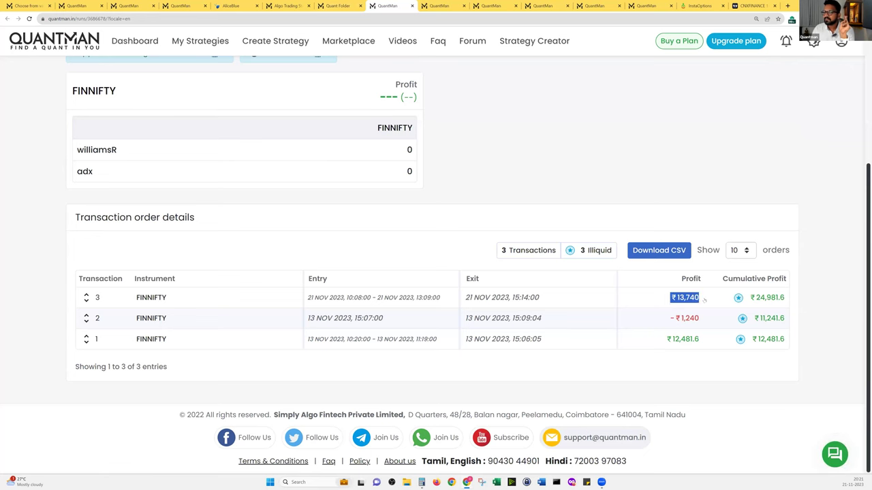
pyautogui.click(690, 299)
pyautogui.scroll(-1, 521, 268)
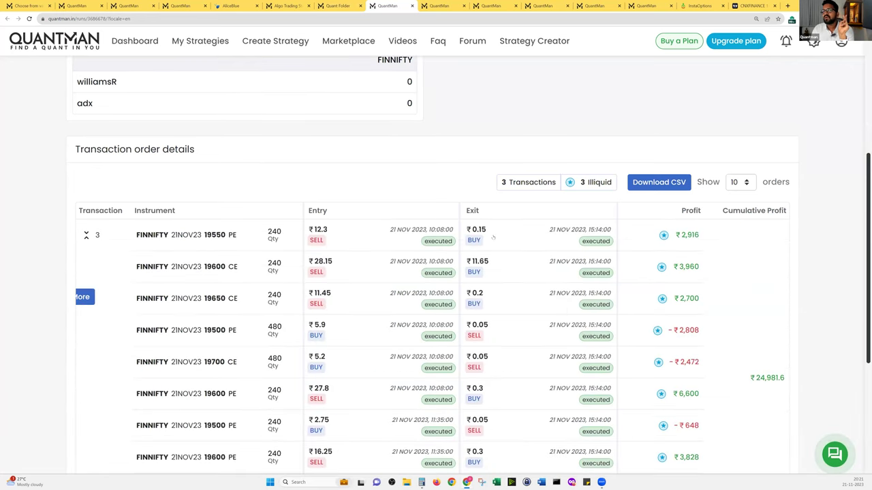
pyautogui.scroll(-1, 493, 237)
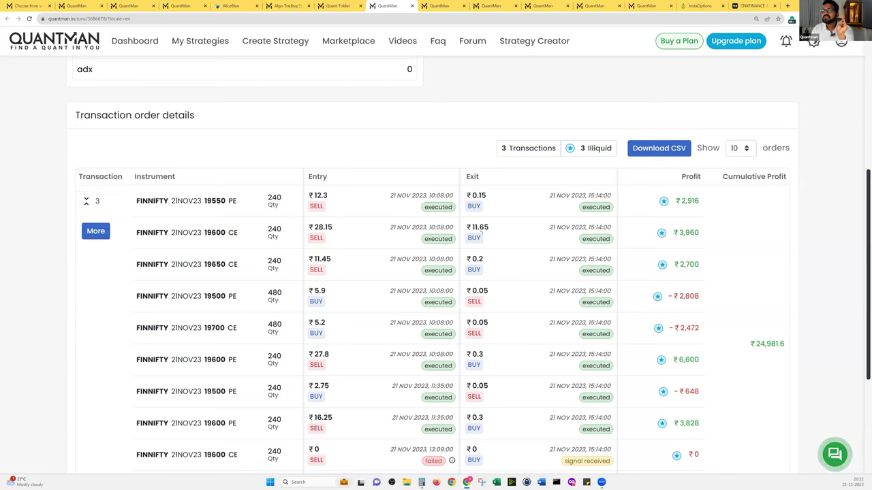
pyautogui.scroll(-2, 493, 237)
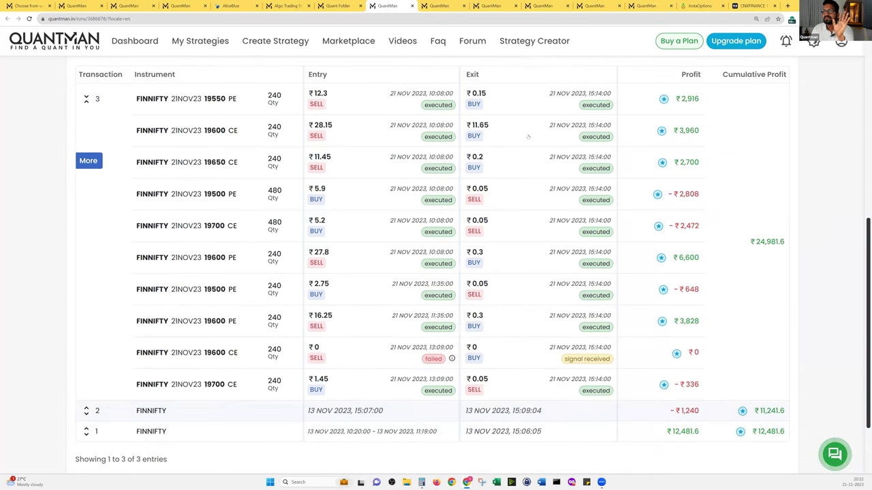
pyautogui.scroll(1, 545, 173)
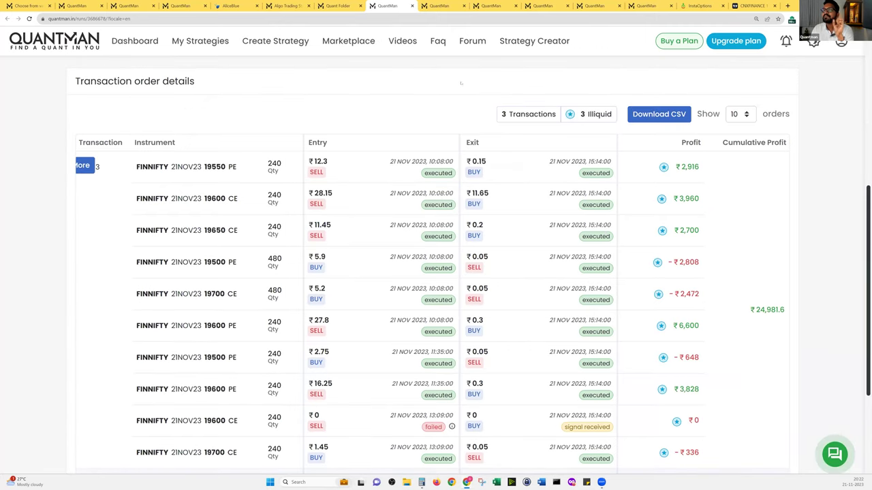
pyautogui.click(86, 167)
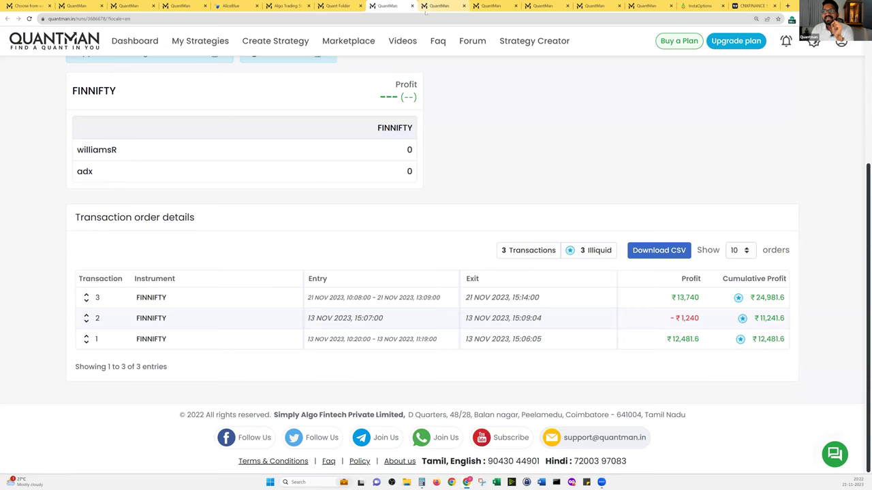
# Compare the Expiry 02 and DD BN Nifty Expiry 01 runs before settling back on Expiry 01.
pyautogui.moveTo(426, 12)
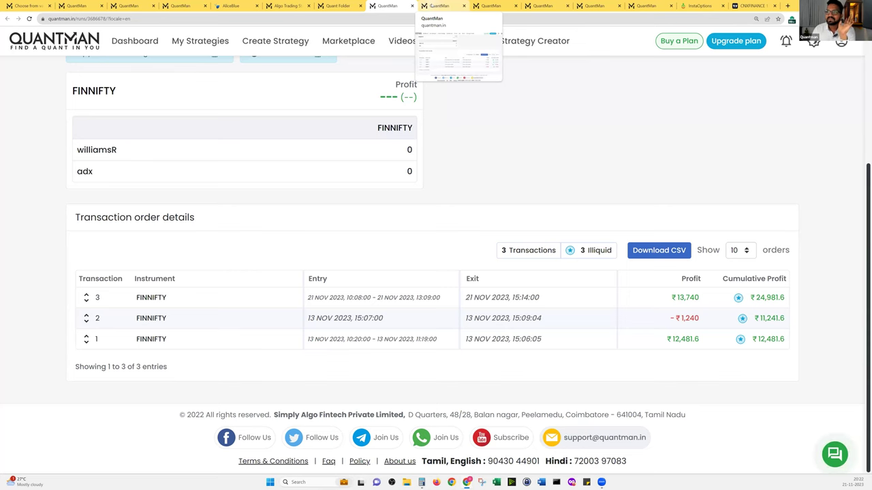
pyautogui.click(436, 6)
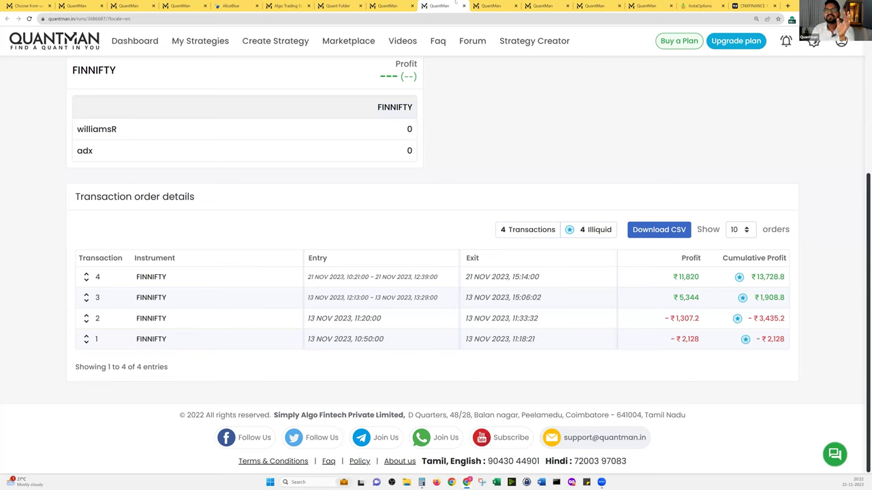
pyautogui.click(490, 6)
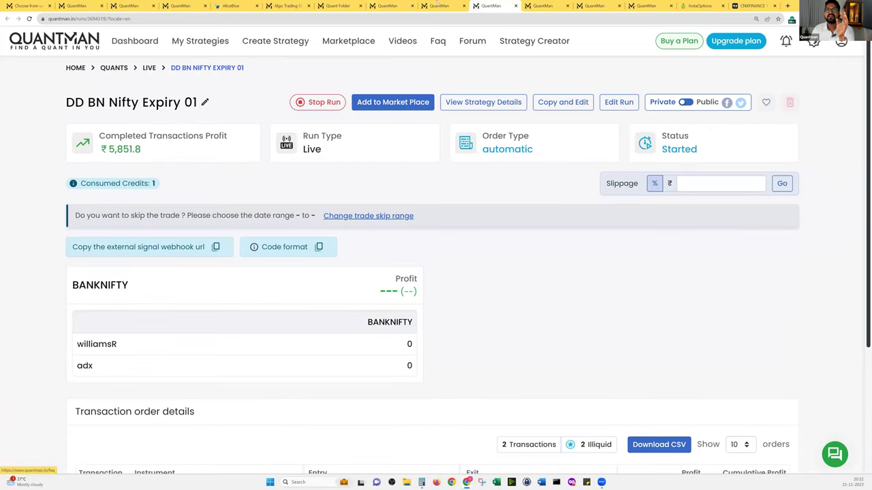
pyautogui.click(436, 6)
pyautogui.click(405, 4)
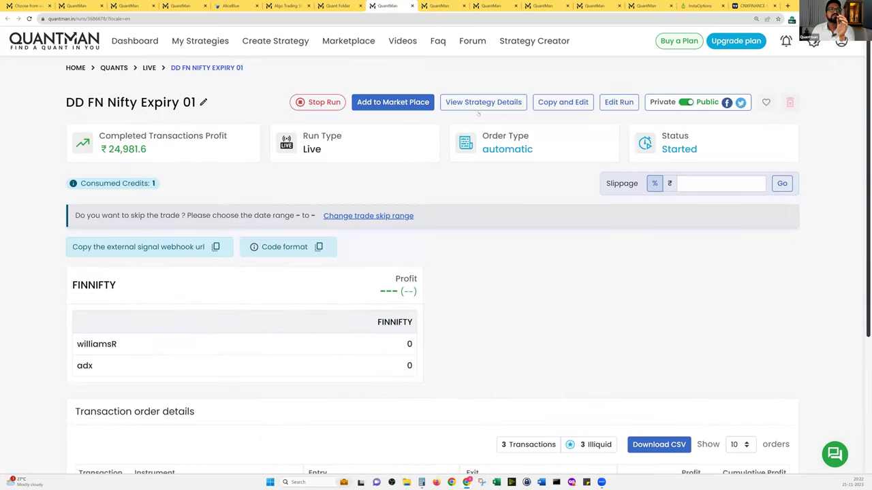
pyautogui.click(452, 2)
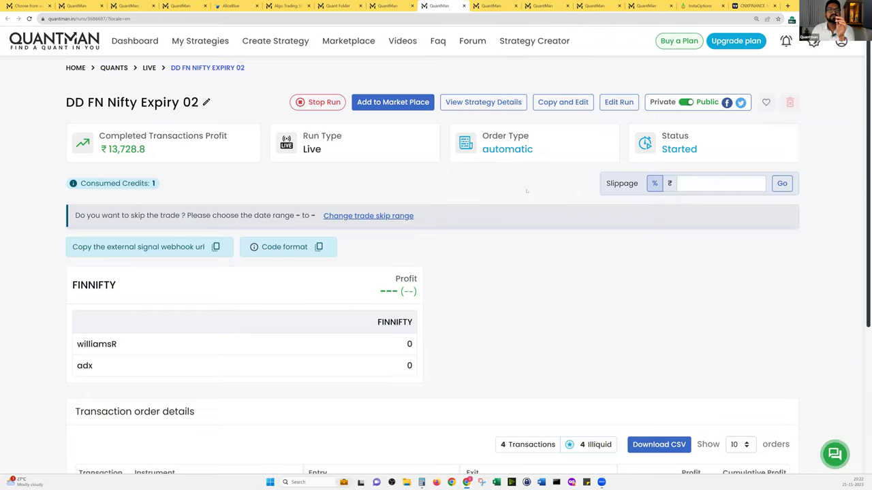
pyautogui.scroll(-2, 528, 188)
pyautogui.scroll(-3, 529, 188)
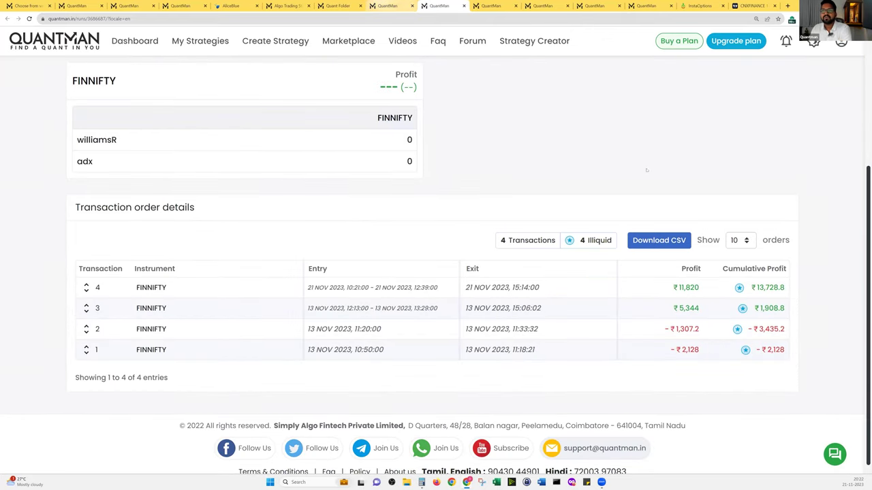
pyautogui.click(387, 6)
pyautogui.scroll(-3, 661, 230)
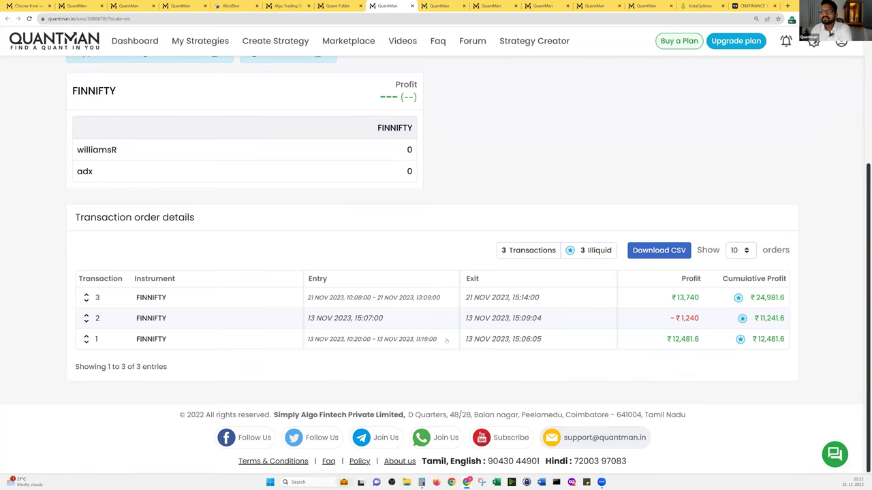
# Expand transaction 1's eight option legs, mark its ₹12,481.6 cumulative profit, then collapse it.
pyautogui.click(447, 339)
pyautogui.scroll(-2, 751, 312)
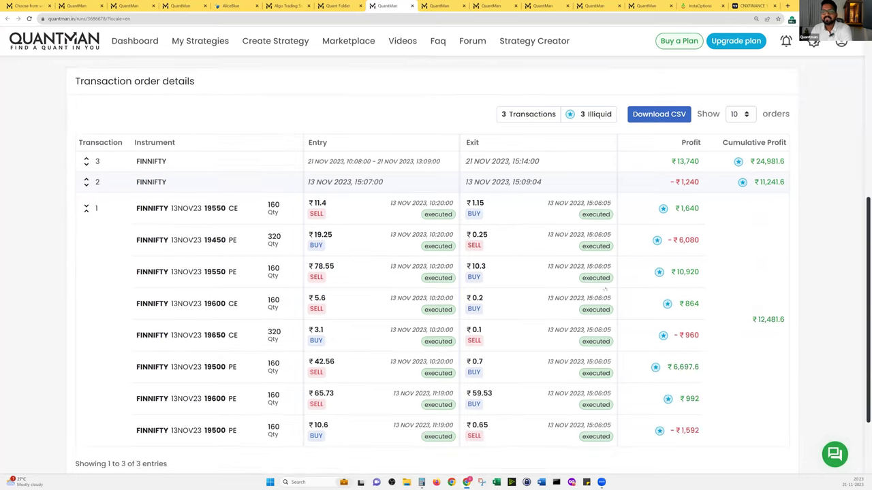
pyautogui.moveTo(751, 317); pyautogui.dragTo(783, 324)
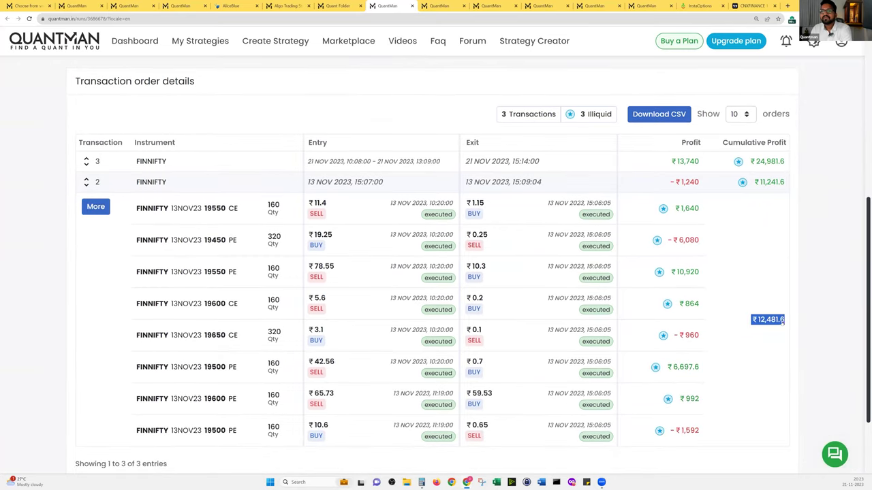
pyautogui.click(769, 340)
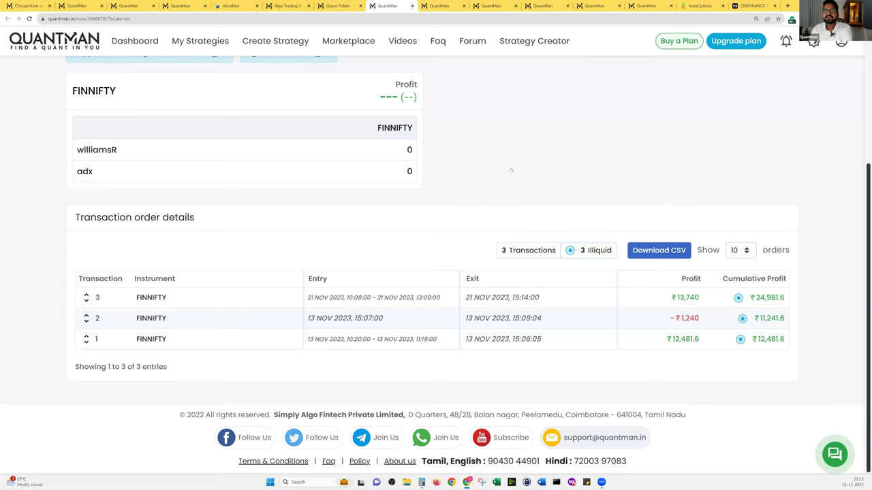
# Expand and review transaction 2's six option legs, then collapse them.
pyautogui.click(354, 318)
pyautogui.scroll(-2, 347, 206)
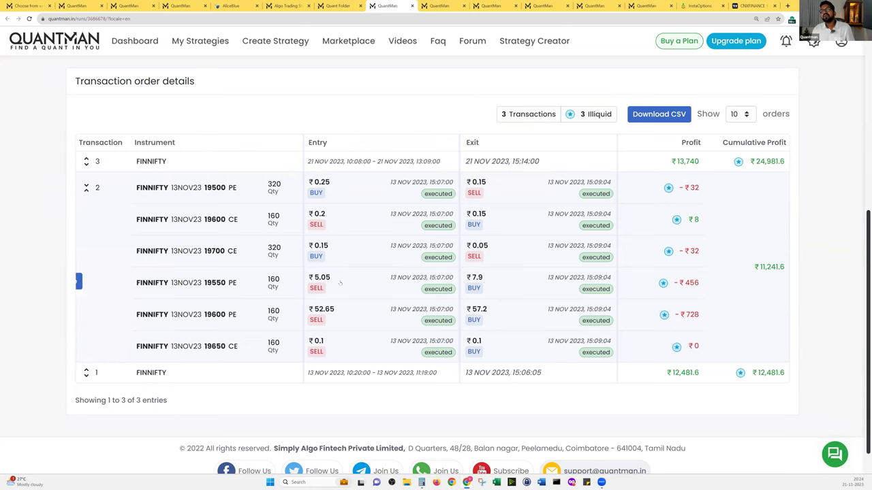
pyautogui.click(390, 317)
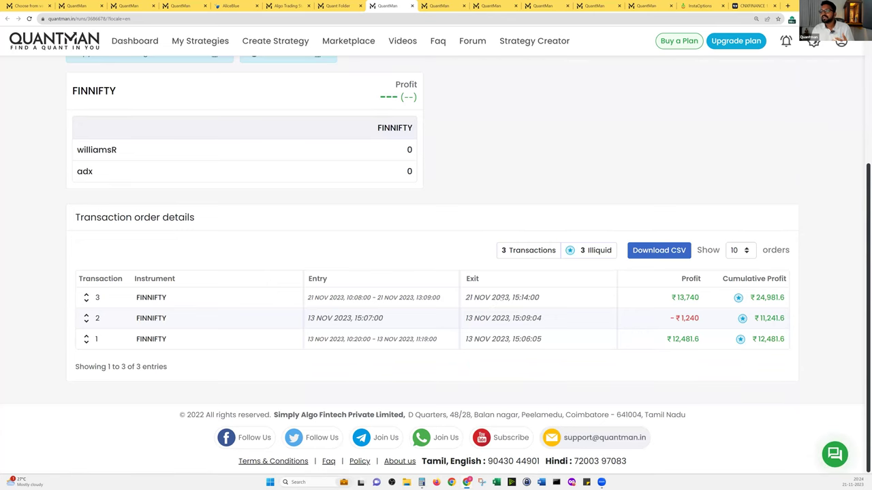
pyautogui.click(504, 298)
# Flip between the FN Nifty Expiry 01 and Expiry 02 runs to view Expiry 02's four transactions.
pyautogui.click(439, 5)
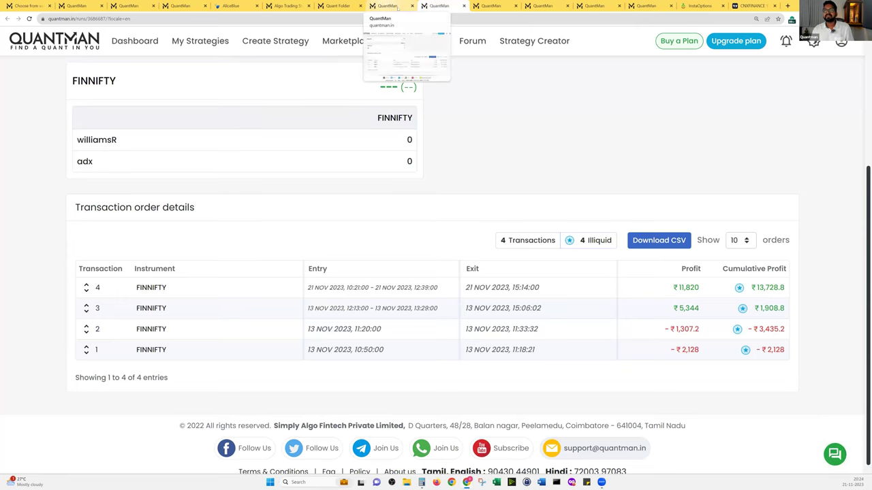
pyautogui.click(388, 6)
pyautogui.scroll(2, 436, 266)
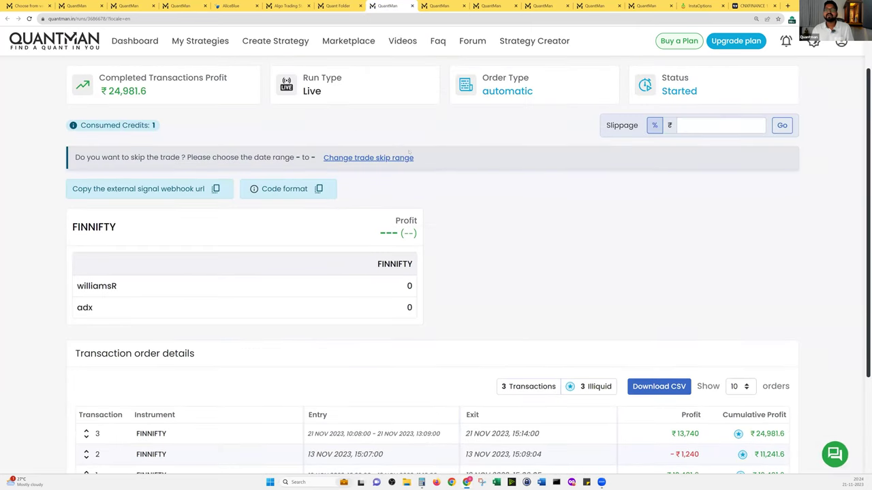
pyautogui.scroll(-2, 552, 218)
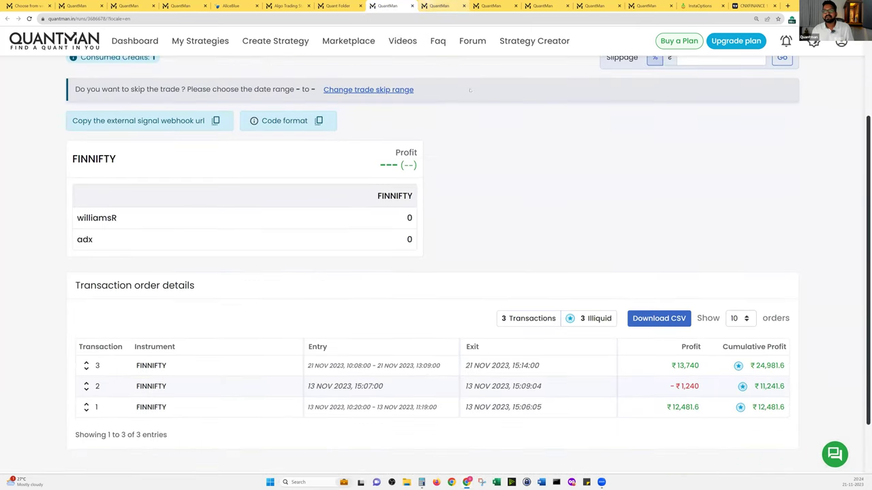
pyautogui.click(439, 6)
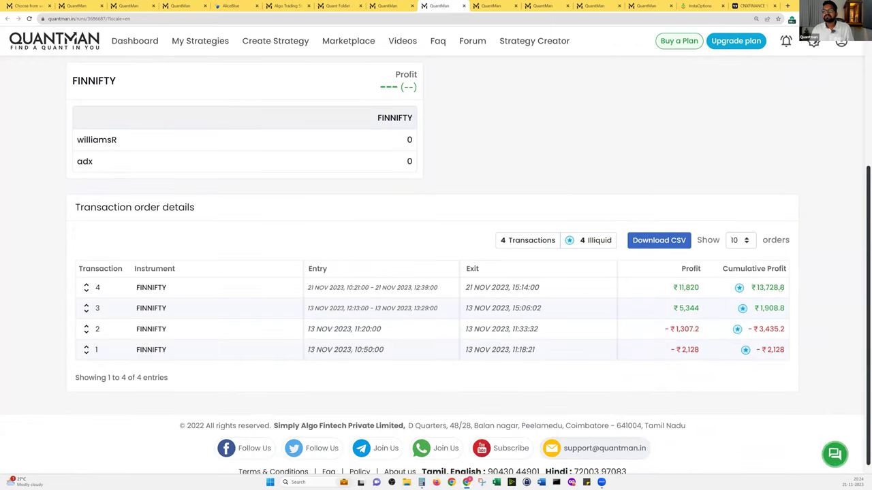
pyautogui.click(492, 5)
pyautogui.scroll(-5, 513, 318)
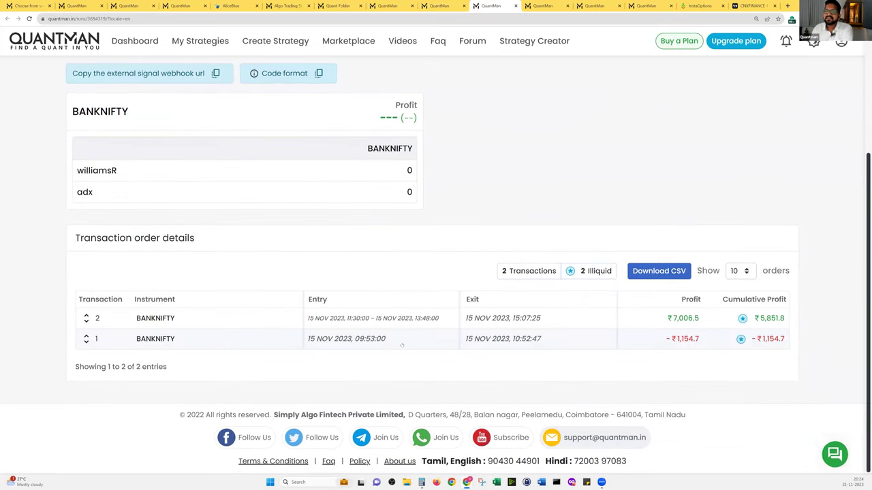
pyautogui.moveTo(673, 338); pyautogui.dragTo(706, 344)
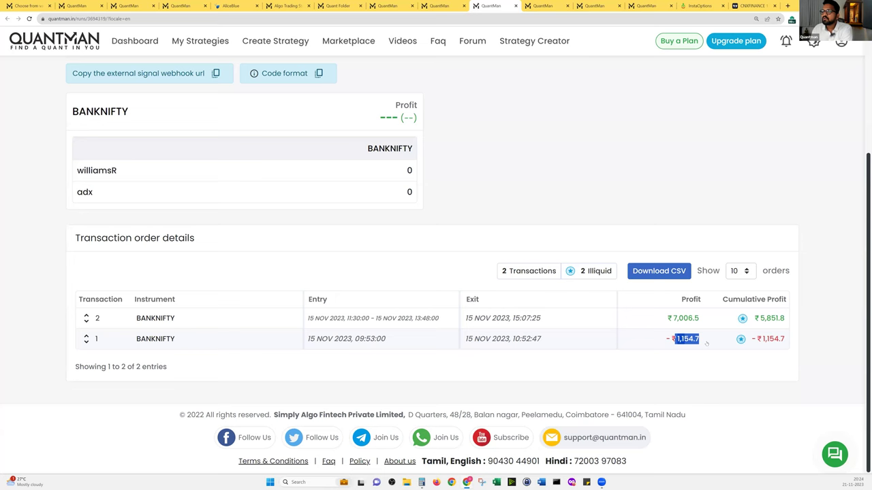
pyautogui.click(680, 321)
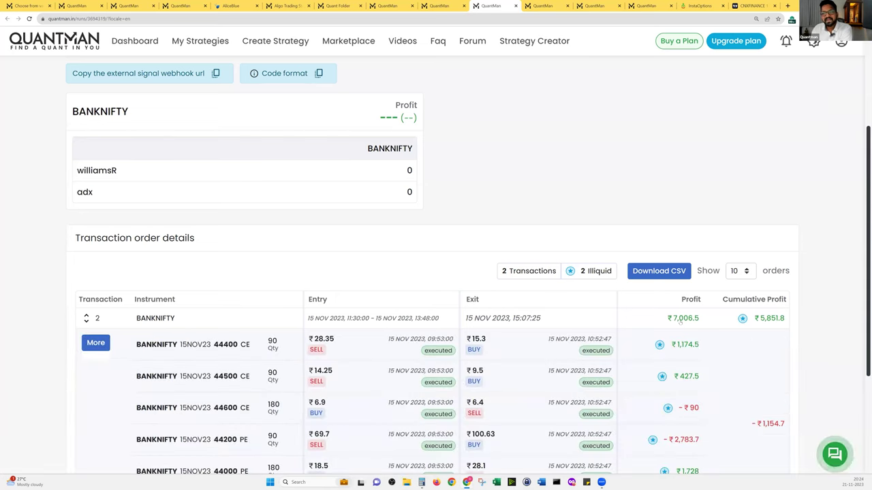
pyautogui.click(679, 324)
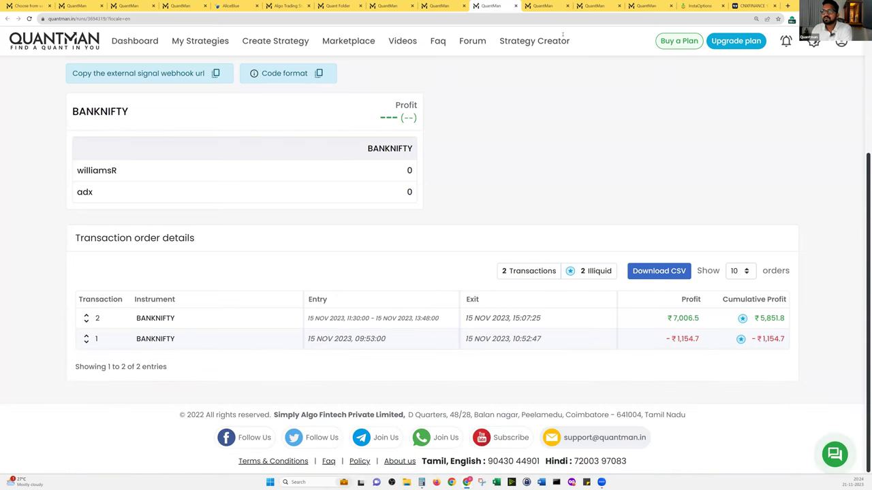
pyautogui.hotkey('ctrl', 'Tab')
pyautogui.scroll(-3, 650, 351)
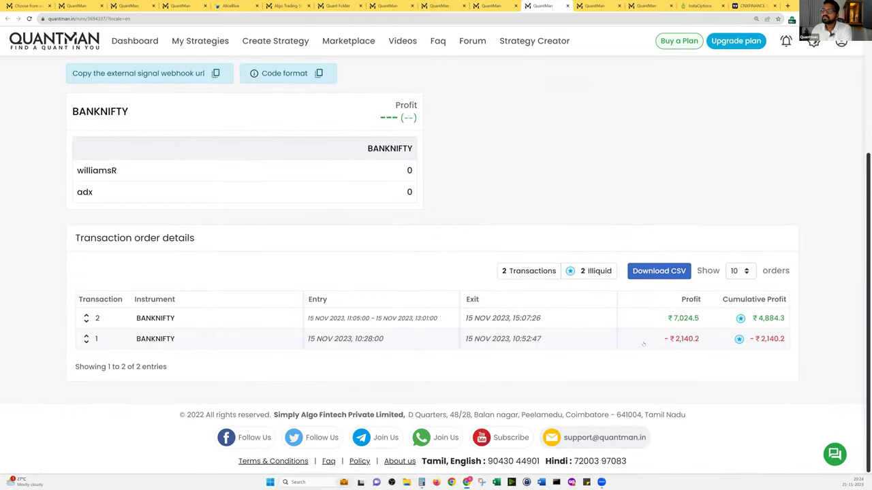
pyautogui.click(662, 323)
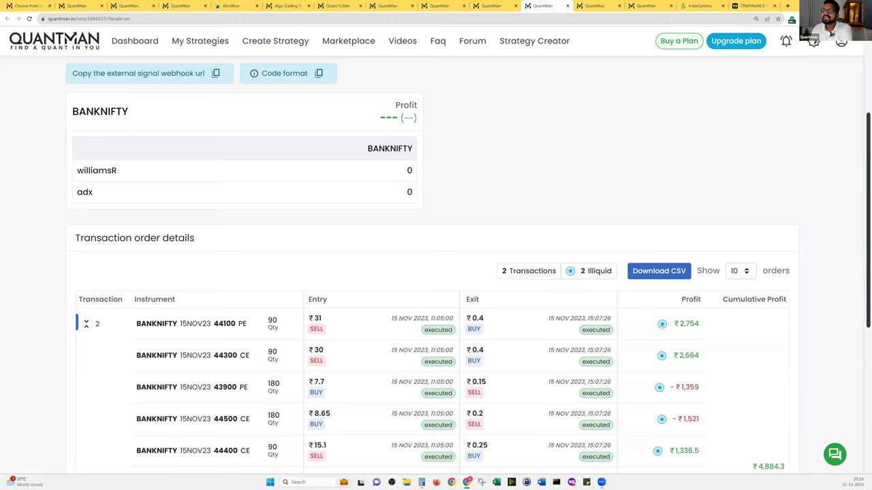
pyautogui.click(86, 323)
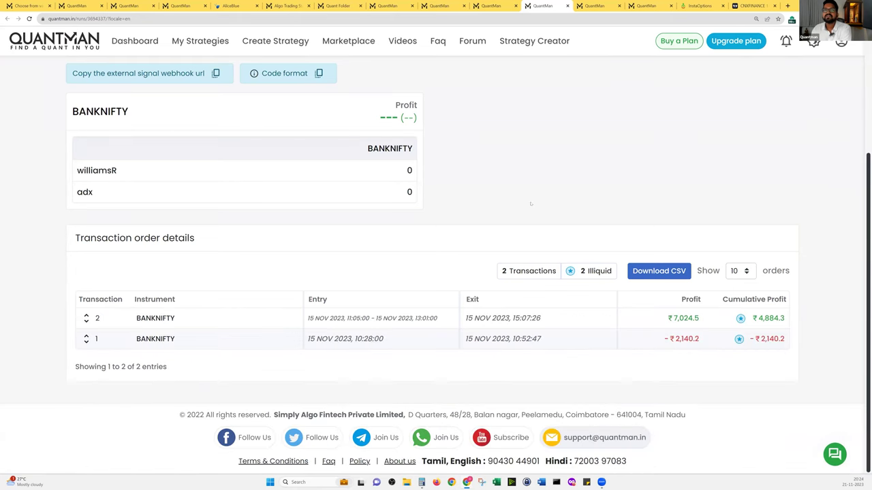
pyautogui.scroll(3, 490, 78)
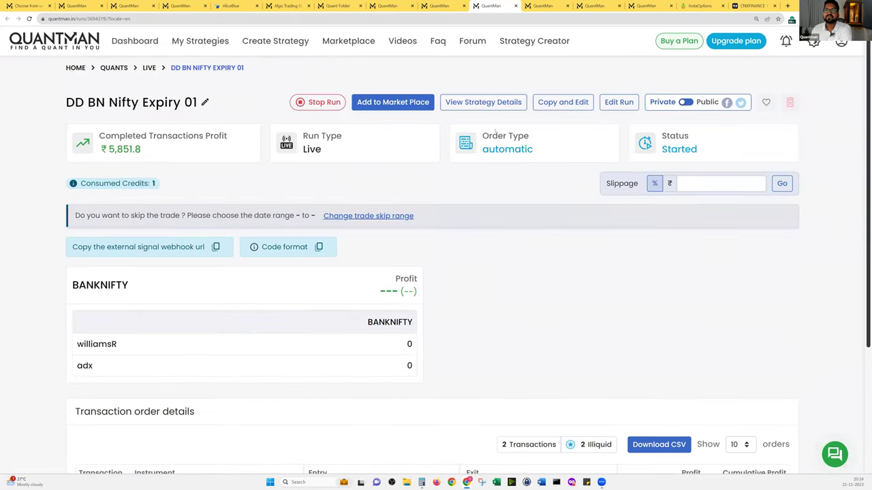
# Compare the williamsR entry conditions in the BN Nifty Expiry 01 and 02 strategy details.
pyautogui.click(487, 103)
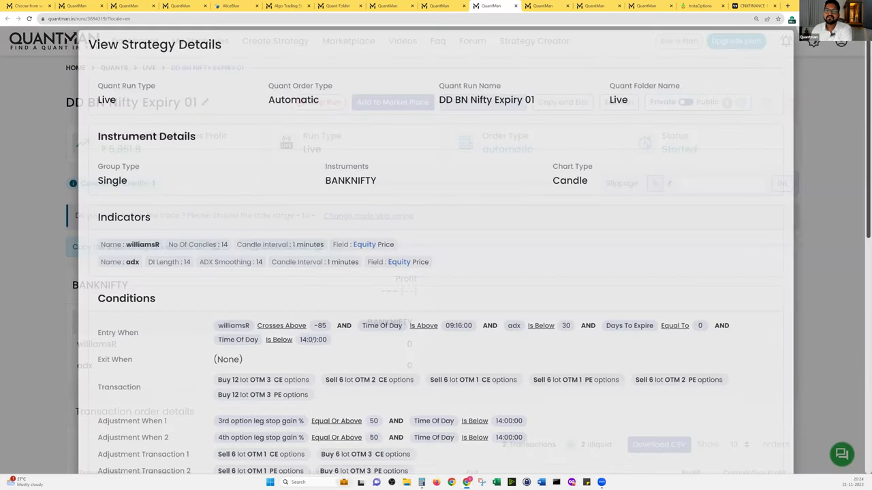
pyautogui.tripleClick(314, 340)
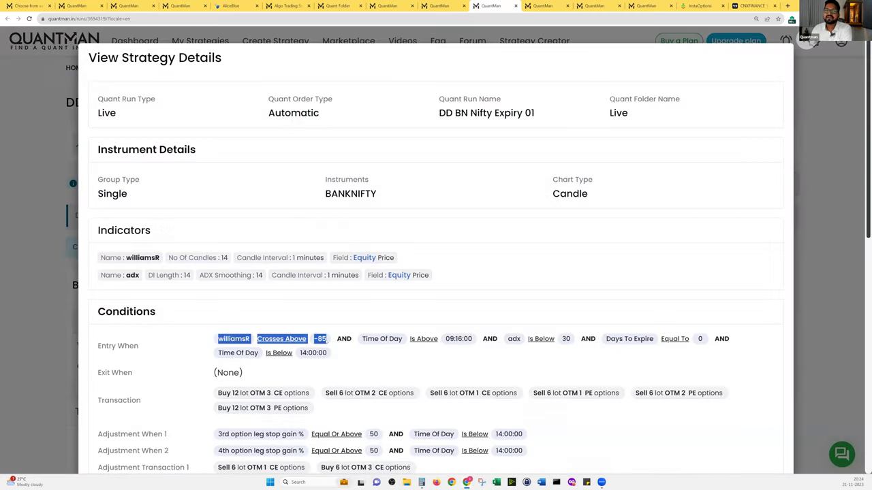
pyautogui.hotkey('ctrl', 'Tab')
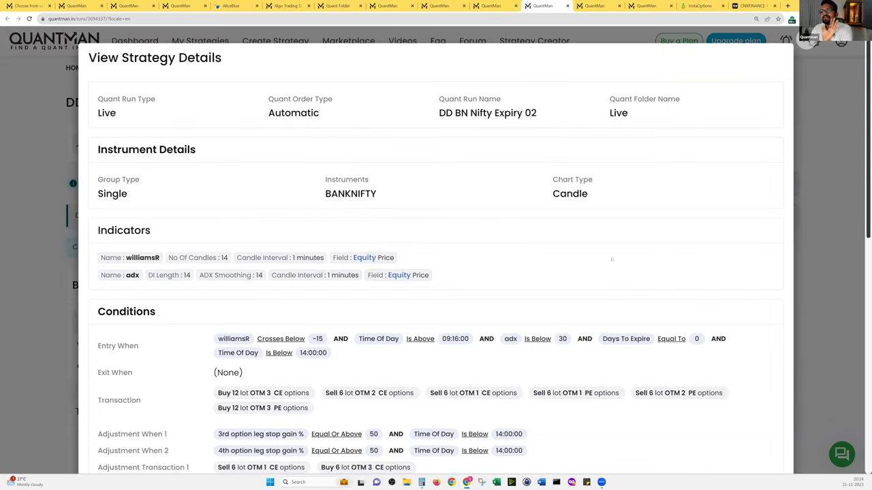
pyautogui.click(825, 210)
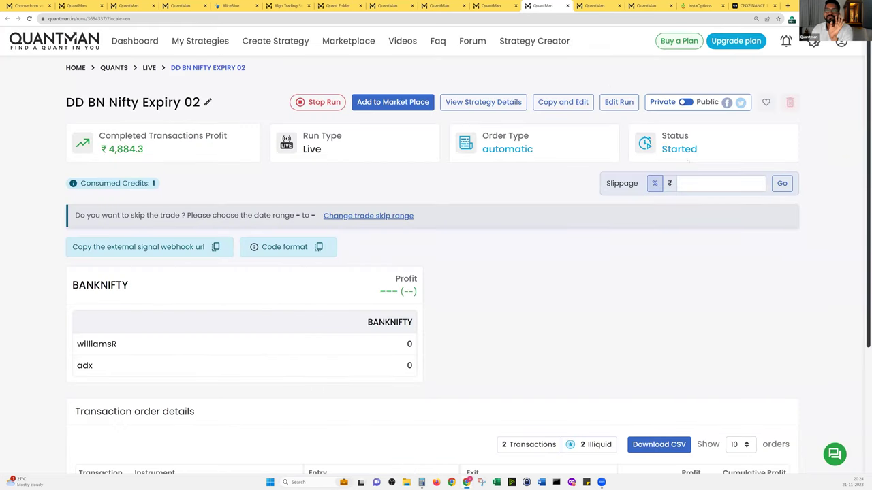
pyautogui.click(504, 5)
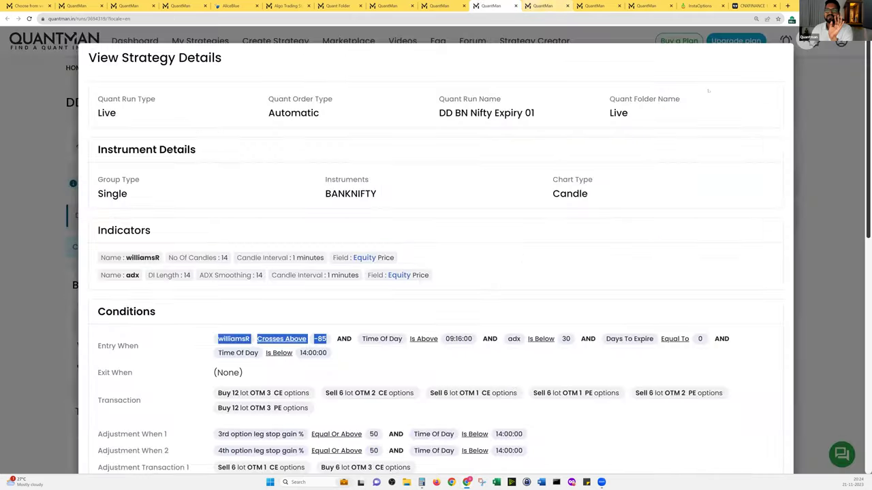
pyautogui.press('Escape')
# Review DD Nifty Expiry 02's three NIFTY losses totalling ₹6,366, then bring up the TradingView chart.
pyautogui.click(542, 6)
pyautogui.hotkey('ctrl', 'shift', 'Tab')
pyautogui.click(539, 5)
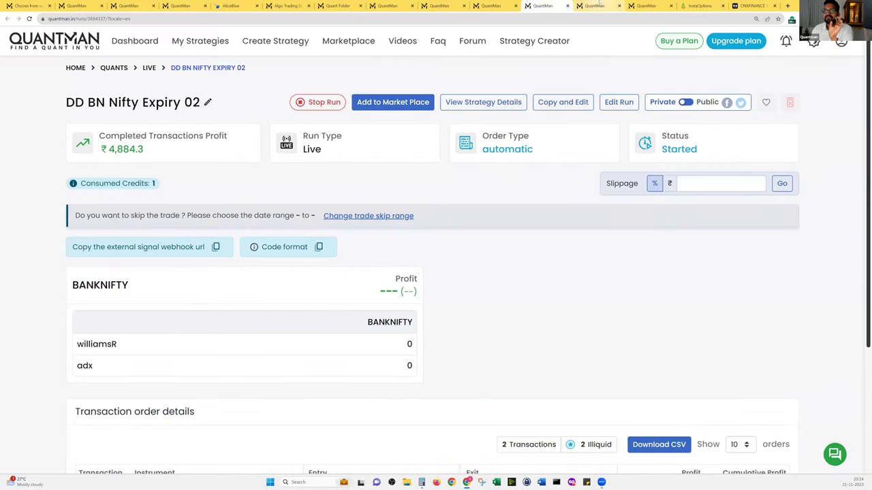
pyautogui.click(598, 5)
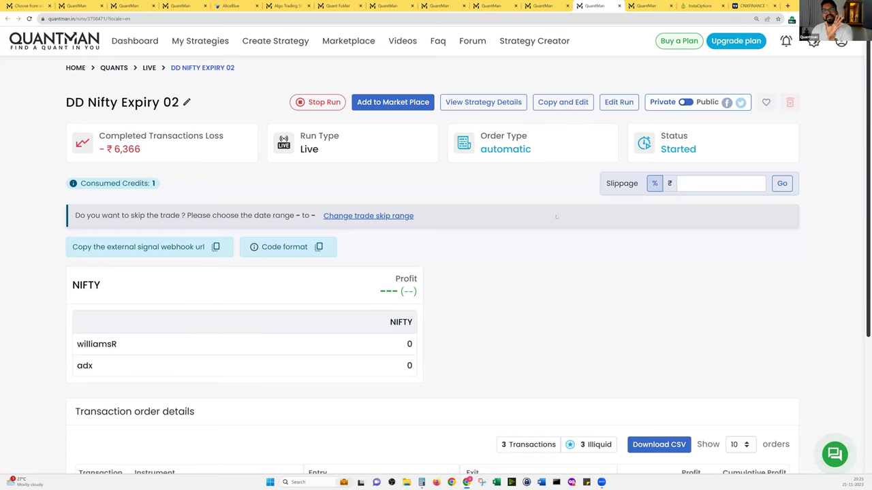
pyautogui.scroll(-2, 557, 216)
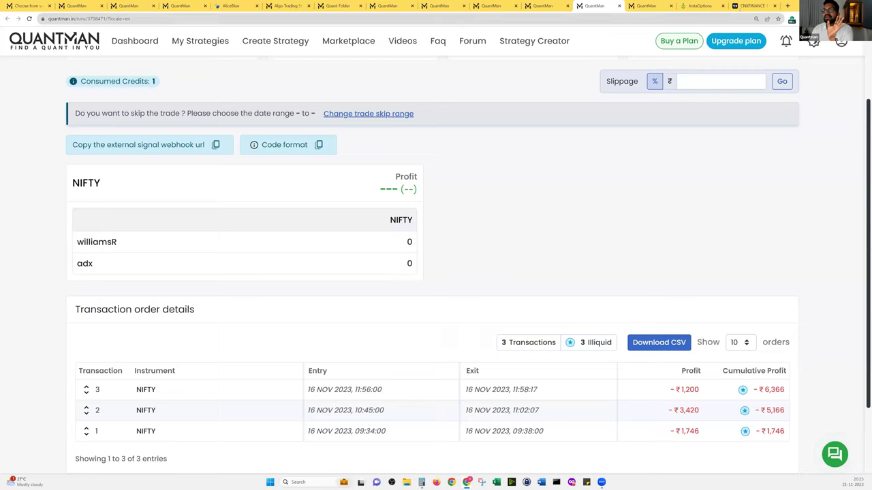
pyautogui.click(752, 6)
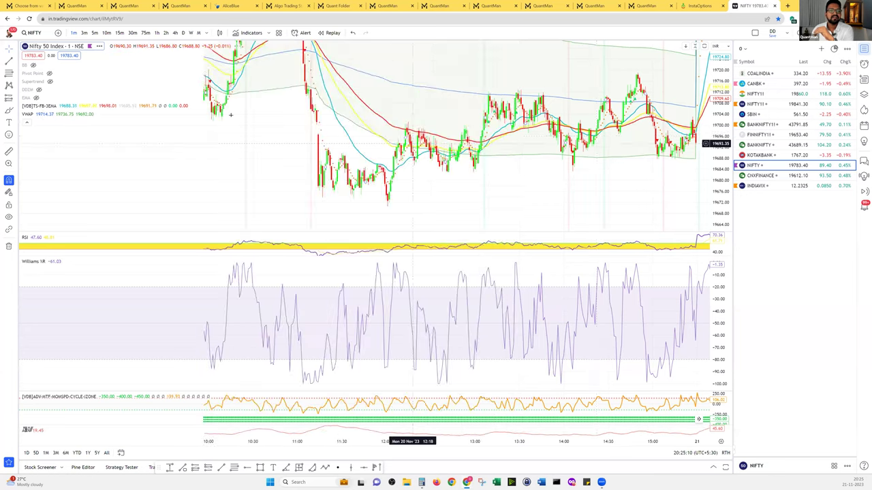
# Pan the NIFTY chart back over earlier Williams %R moves, then return to Expiry 02's 16 Nov trades.
pyautogui.hscroll(-5, 276, 208)
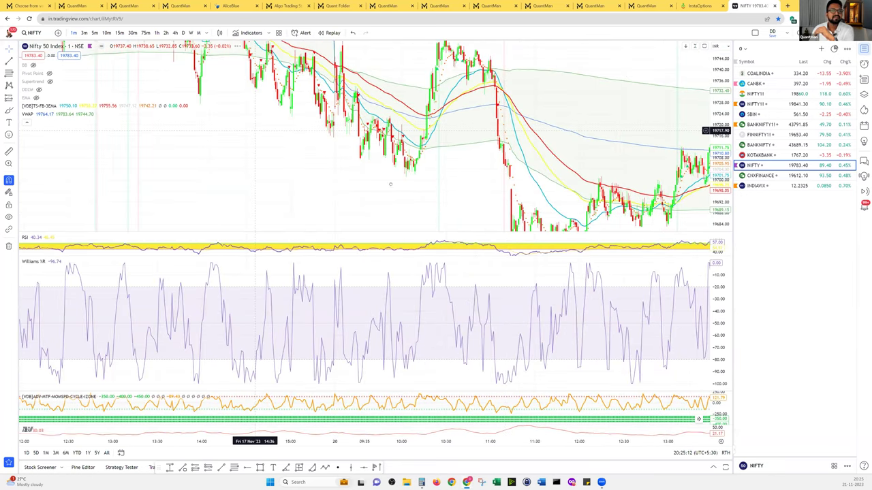
pyautogui.hscroll(-3, 390, 184)
pyautogui.hscroll(-4, 354, 207)
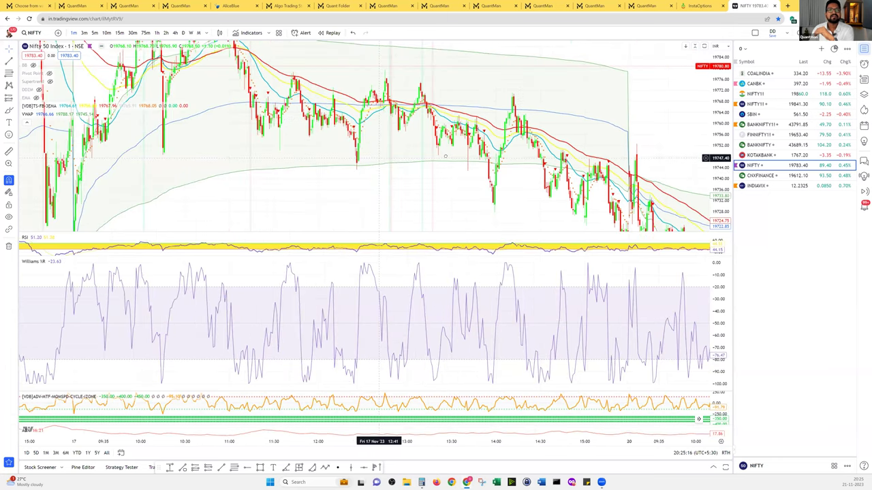
pyautogui.hscroll(-3, 400, 193)
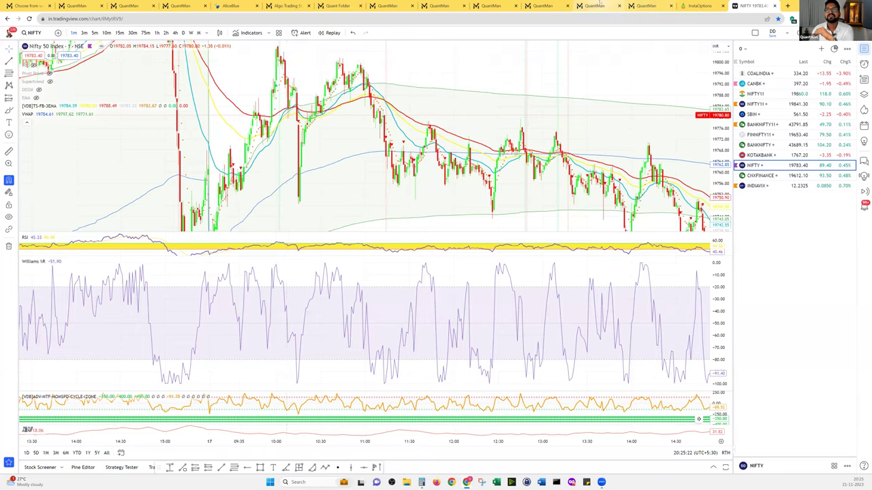
pyautogui.click(593, 5)
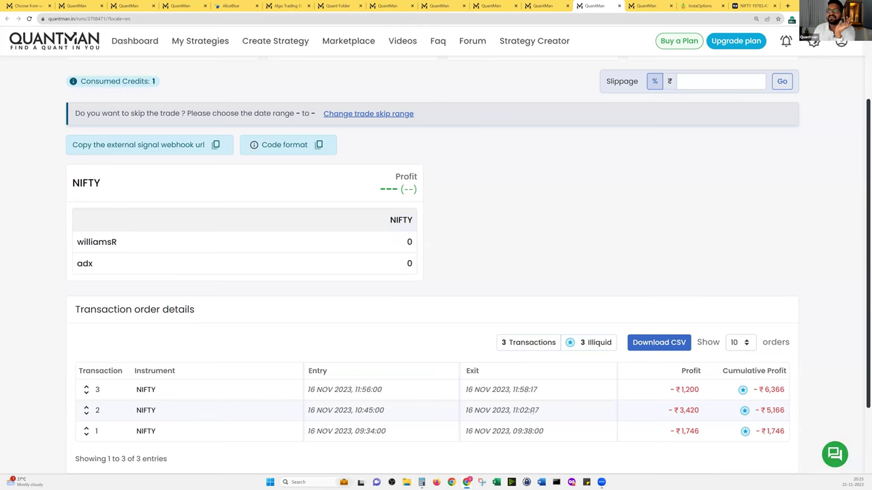
# Mark the profit figures of Expiry 02's three trades and peek at transaction 2's legs.
pyautogui.moveTo(550, 374); pyautogui.dragTo(702, 429)
pyautogui.click(688, 410)
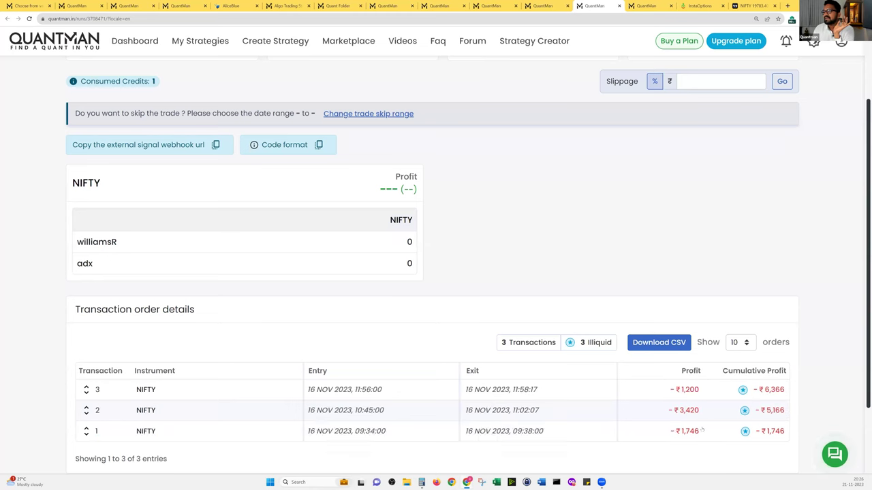
pyautogui.click(674, 402)
# Compare against DD Nifty Expiry 01's trades, then bring up the InstaOptions FINNIFTY premium chart.
pyautogui.click(661, 5)
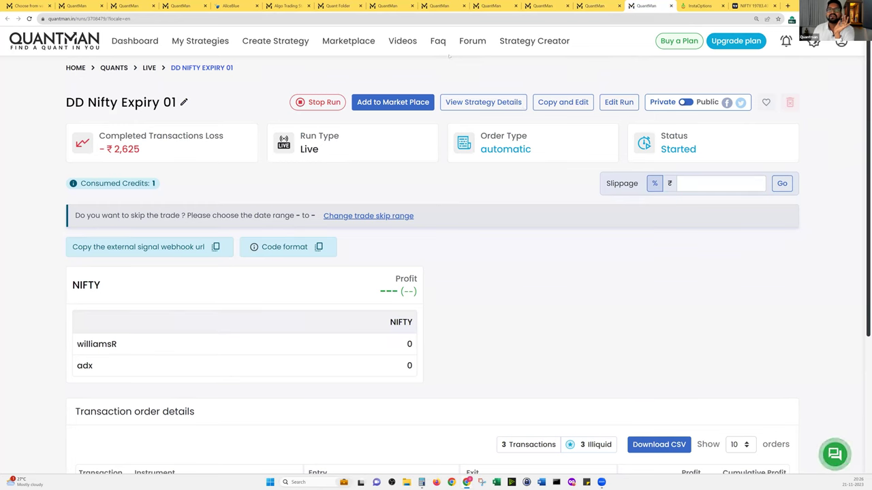
pyautogui.click(594, 5)
pyautogui.scroll(3, 436, 273)
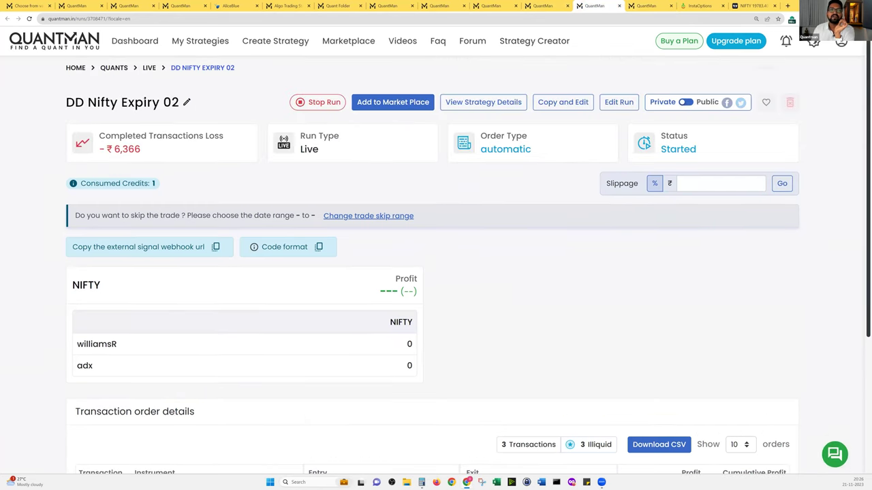
pyautogui.click(646, 5)
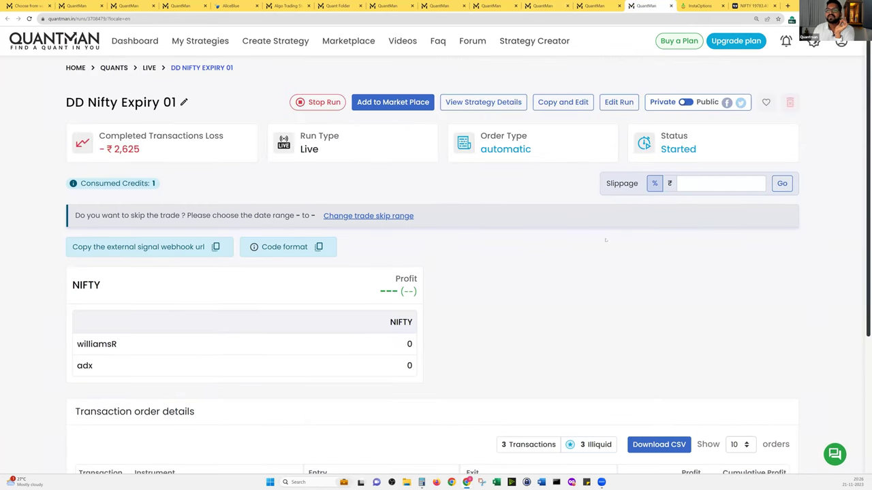
pyautogui.scroll(-3, 605, 240)
pyautogui.moveTo(668, 338); pyautogui.dragTo(382, 339)
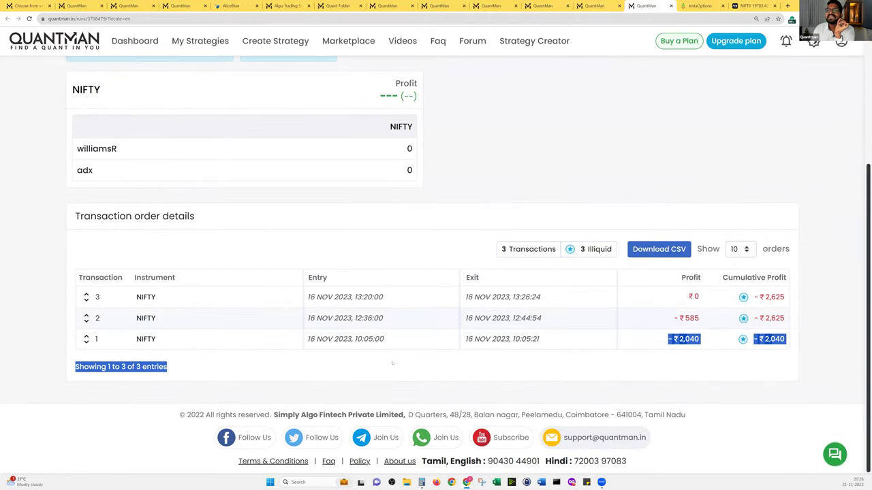
pyautogui.click(388, 360)
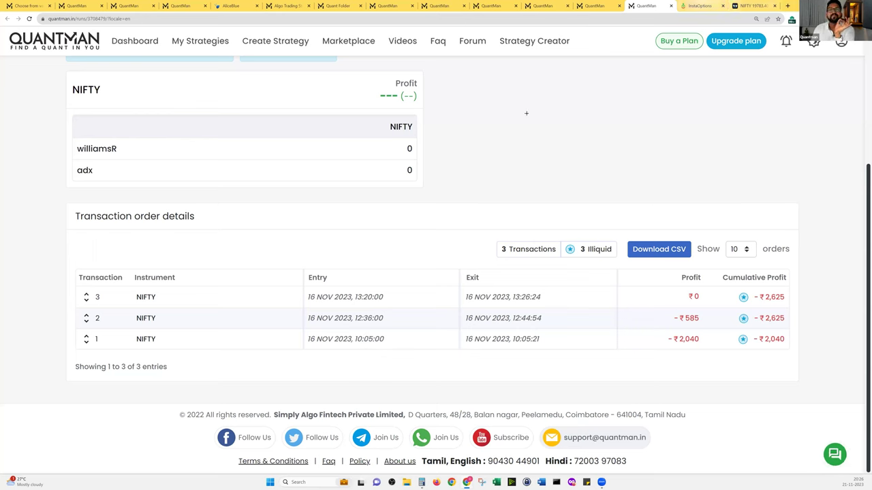
pyautogui.hotkey('ctrl', 'Tab')
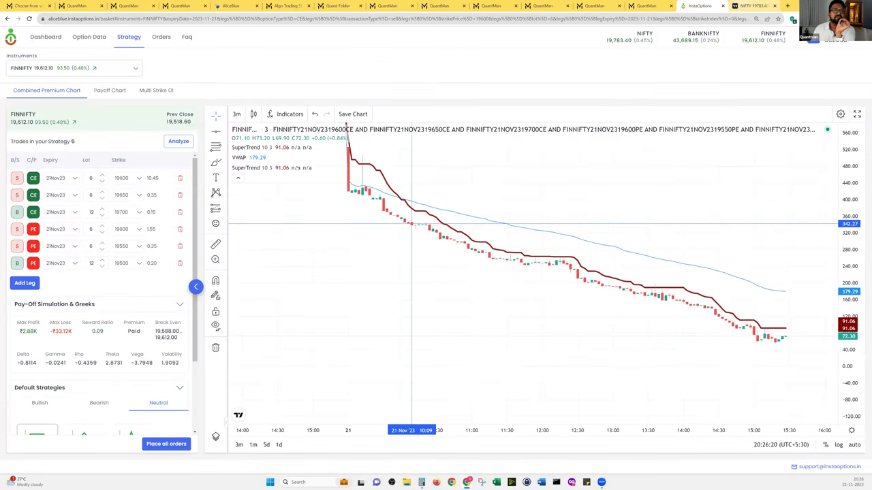
# Zoom into the TradingView NIFTY candles, then mark trade 1's -₹2,040 loss in QuantMan.
pyautogui.hotkey('ctrl', 'Tab')
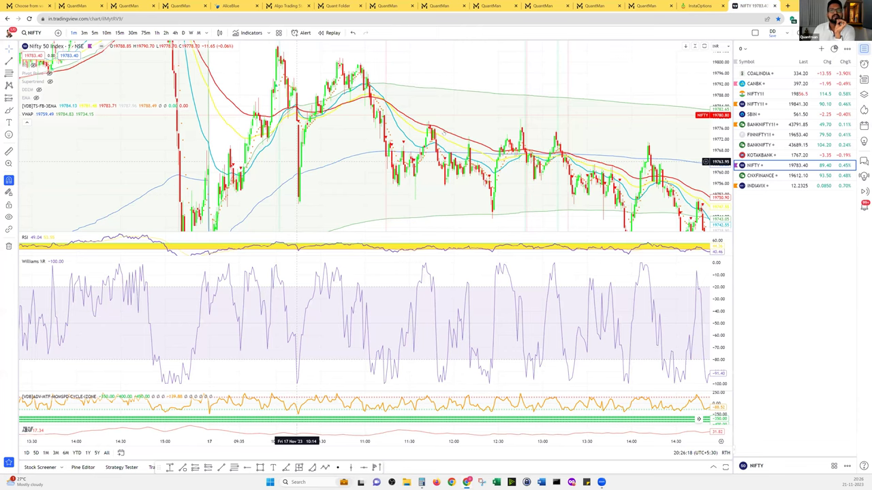
pyautogui.scroll(3, 441, 129)
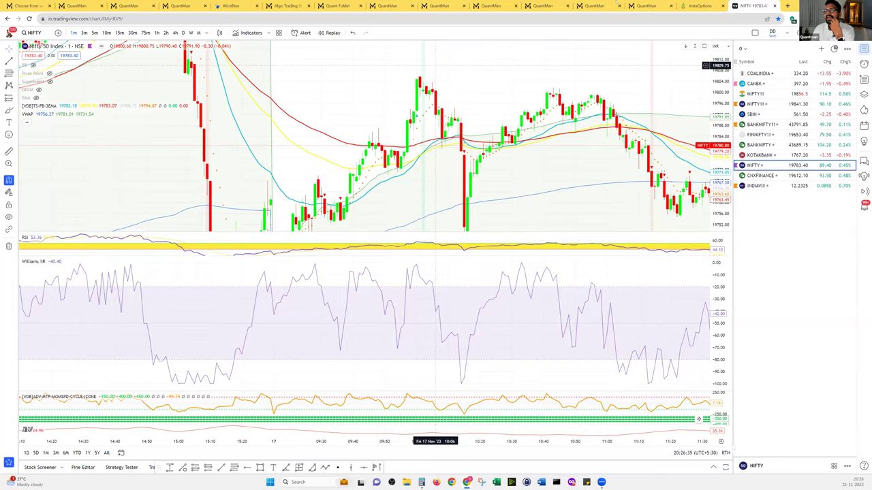
pyautogui.click(644, 5)
pyautogui.moveTo(670, 338); pyautogui.dragTo(706, 339)
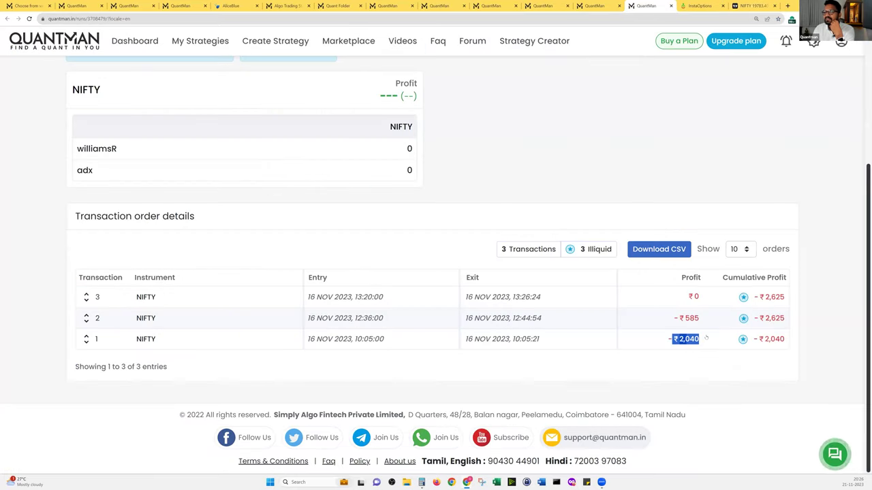
# Check trade 1's option legs in the -₹2,625 DD Nifty Expiry 01 run, then switch to Expiry 02.
pyautogui.click(706, 339)
pyautogui.click(85, 339)
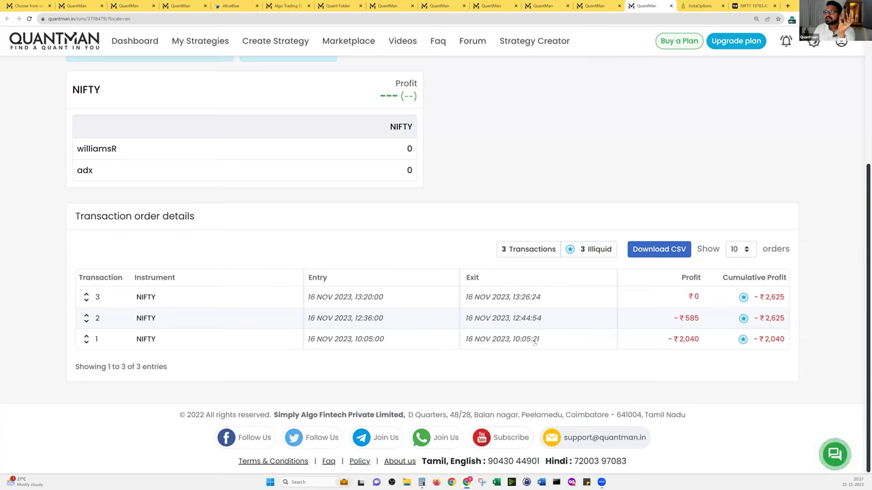
pyautogui.scroll(3, 562, 171)
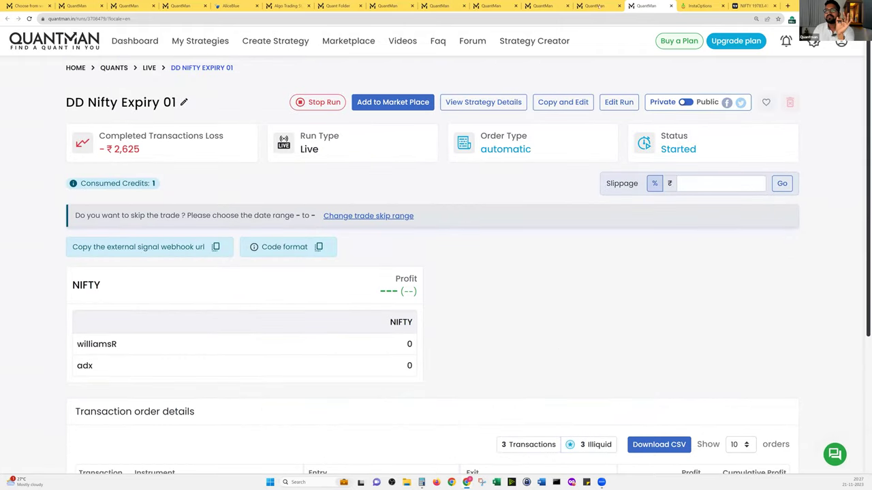
pyautogui.click(598, 6)
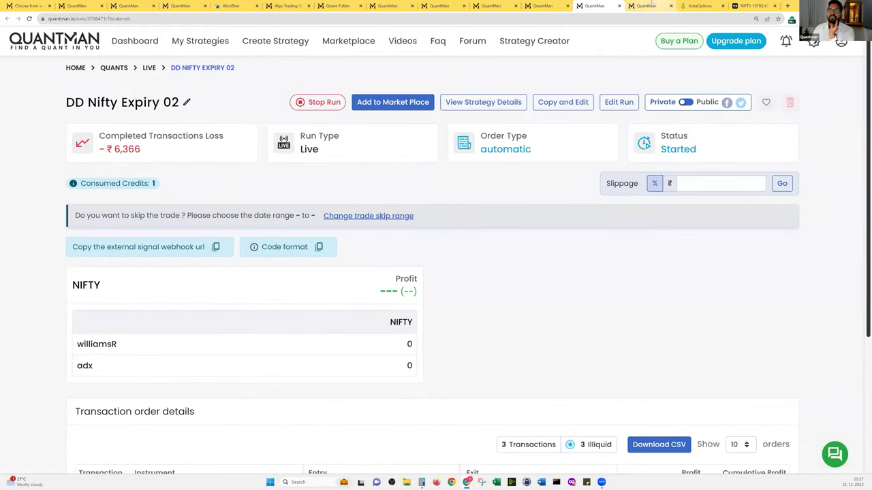
# Flip through the Nifty and BN Nifty run tabs, ending on the DD FN Nifty Expiry 01 run.
pyautogui.click(647, 6)
pyautogui.click(596, 5)
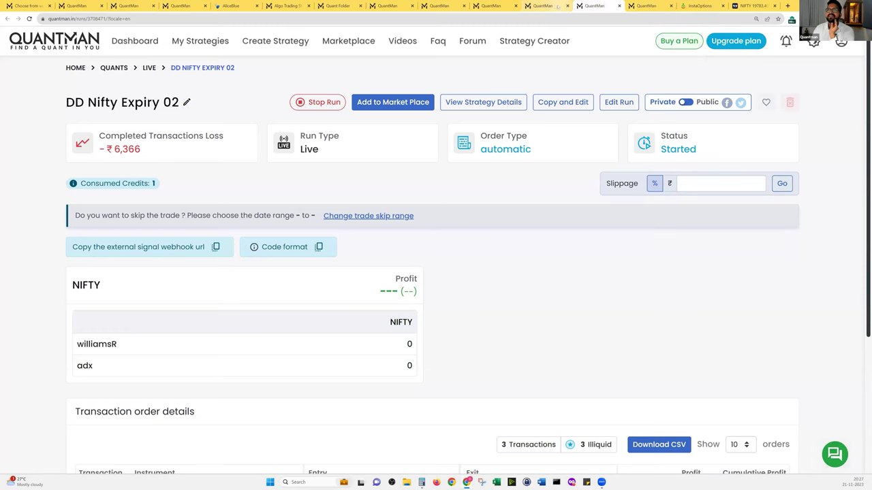
pyautogui.click(490, 6)
pyautogui.click(440, 5)
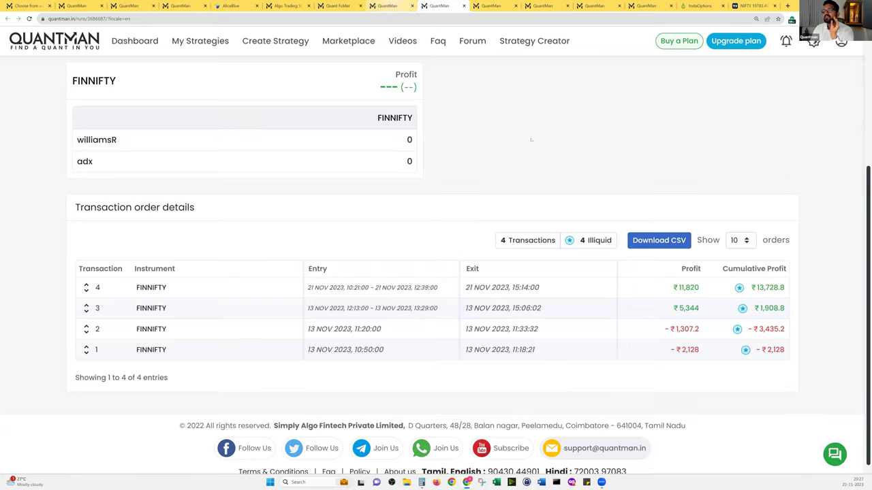
pyautogui.click(392, 6)
pyautogui.scroll(3, 538, 183)
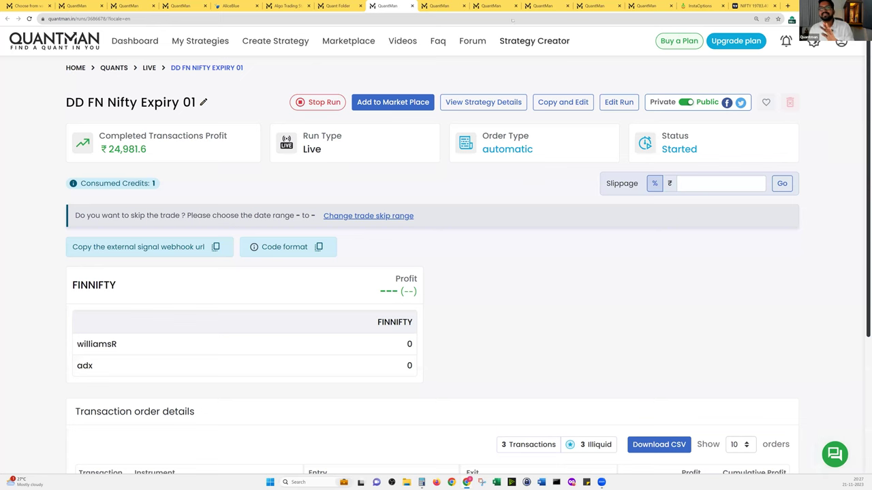
# Show the strategy folder list with Options Selling, BOOTCAMP01, live and DD Market place.
pyautogui.click(286, 5)
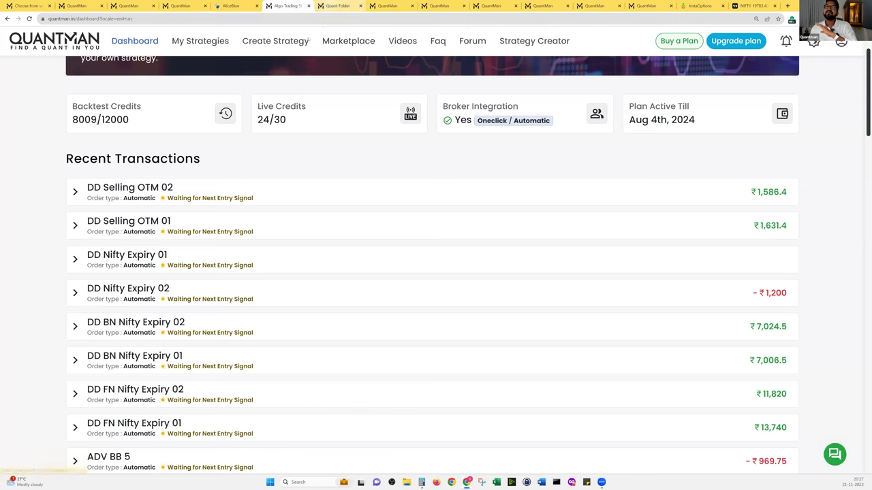
pyautogui.click(203, 43)
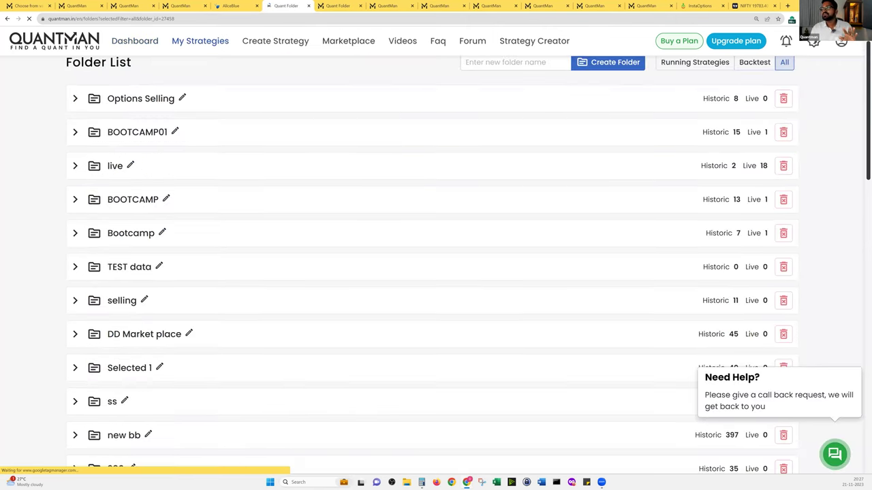
pyautogui.scroll(-15, 435, 273)
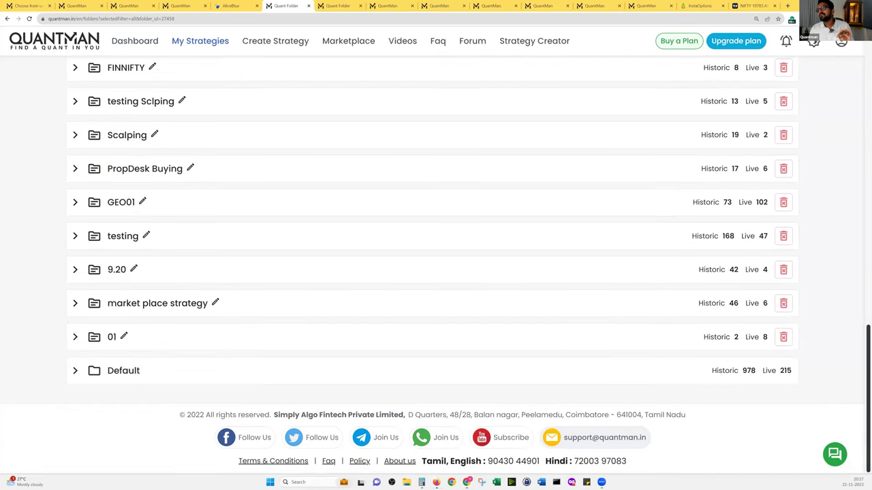
# Load QuantMan in a new window and scroll its folders down to Future and Default.
pyautogui.hotkey('ctrl', 'n')
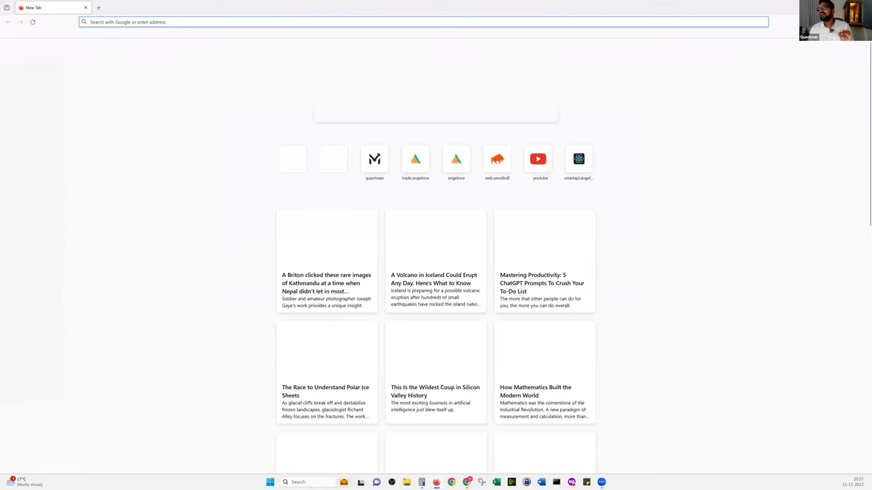
pyautogui.click(16, 34)
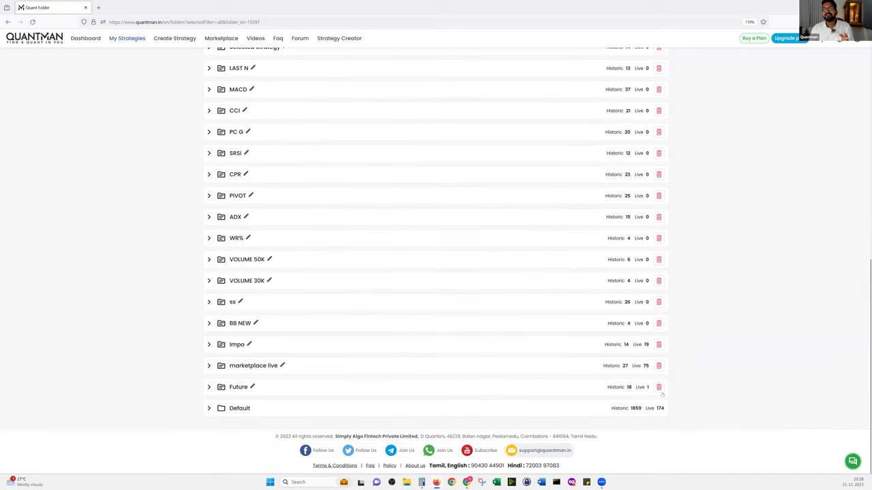
pyautogui.scroll(10, 660, 385)
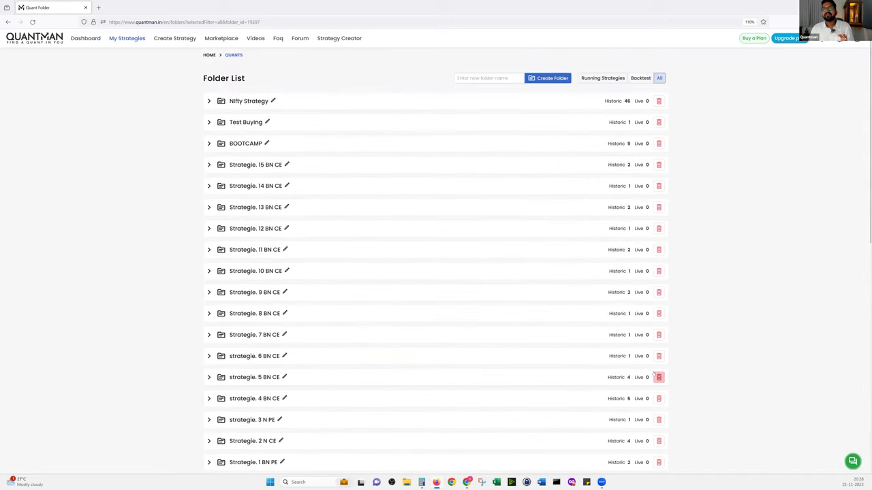
pyautogui.scroll(-10, 653, 374)
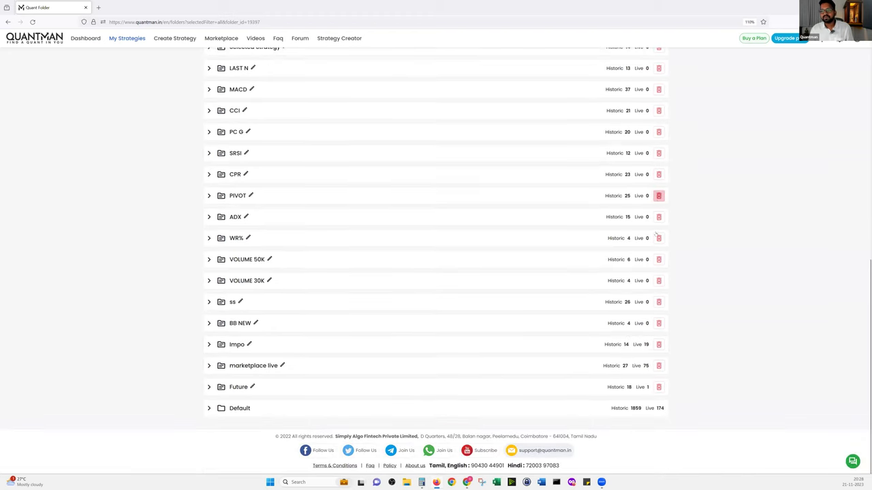
# Expand the marketplace live folder and load three more batches of DD Selling strategies.
pyautogui.click(579, 366)
pyautogui.scroll(-12, 417, 227)
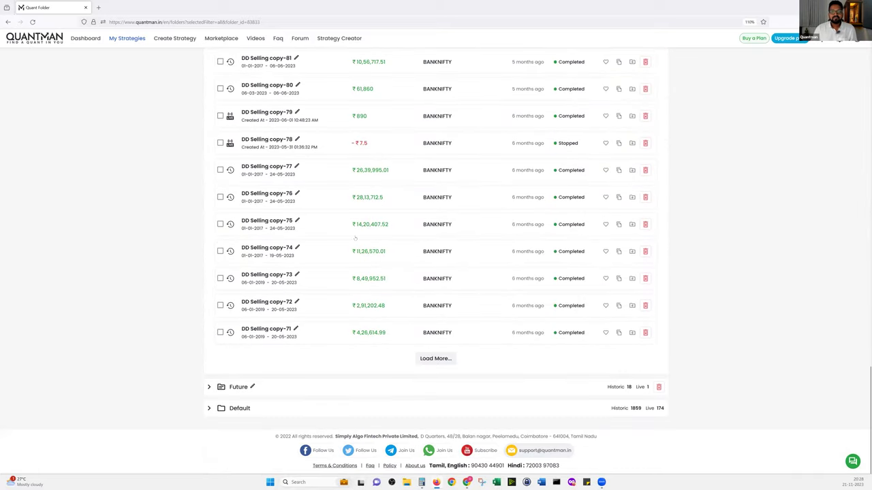
pyautogui.click(435, 358)
pyautogui.scroll(-3, 422, 341)
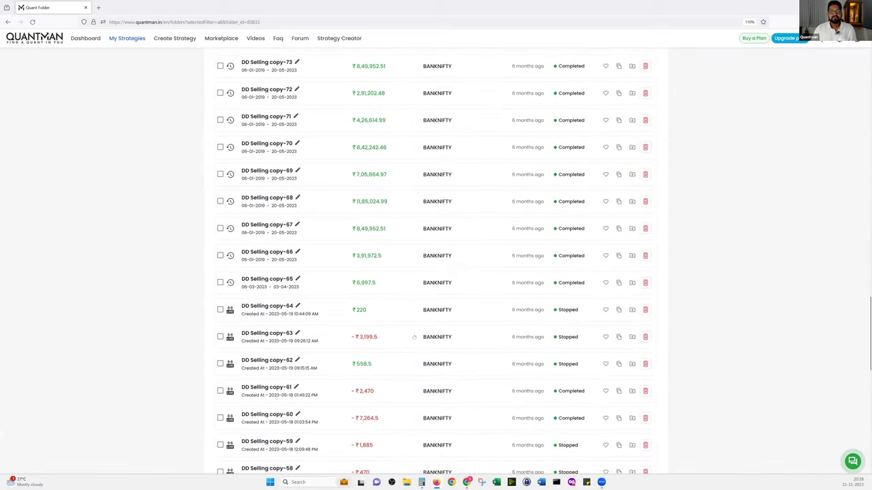
pyautogui.scroll(-9, 414, 336)
pyautogui.click(436, 358)
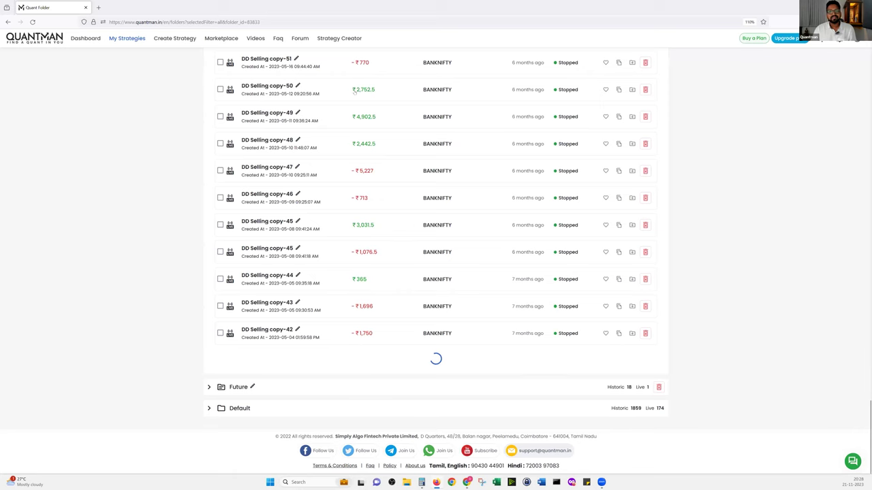
pyautogui.scroll(-12, 413, 311)
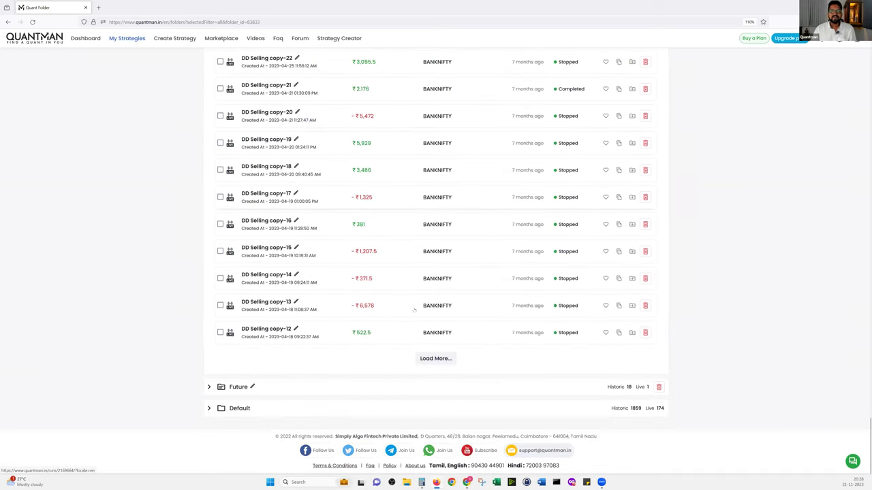
pyautogui.click(436, 358)
pyautogui.scroll(-3, 417, 342)
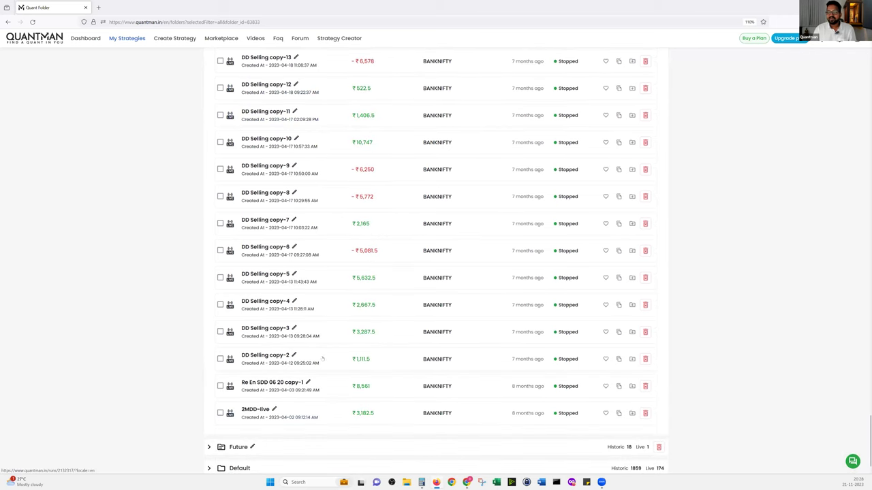
pyautogui.scroll(2, 376, 395)
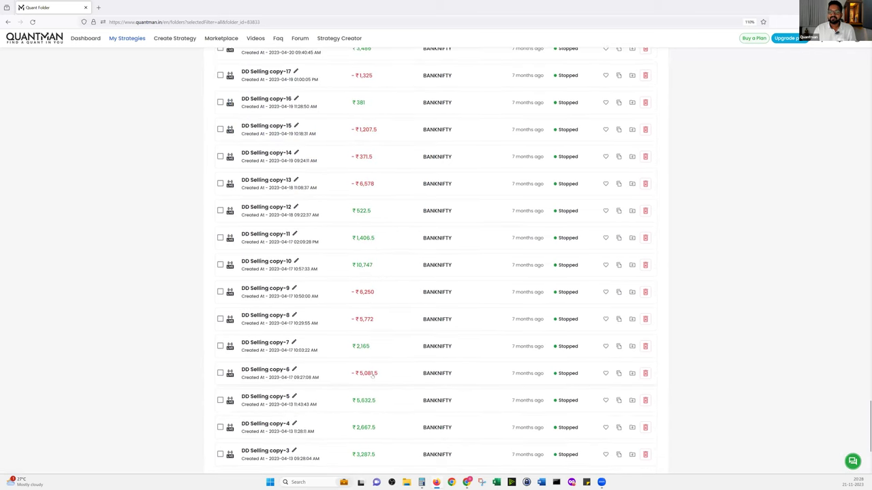
pyautogui.scroll(2, 335, 372)
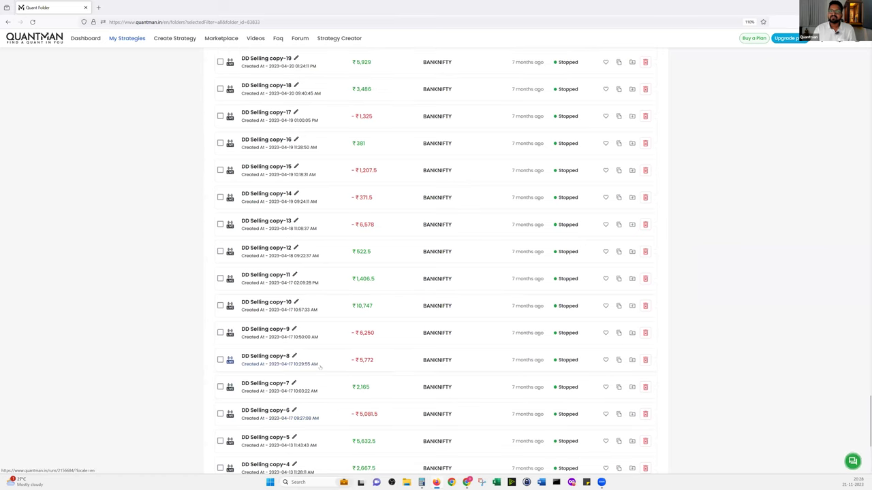
# Inspect DD Selling copy-14's six BANKNIFTY option legs, then go back to the folder list.
pyautogui.click(280, 269)
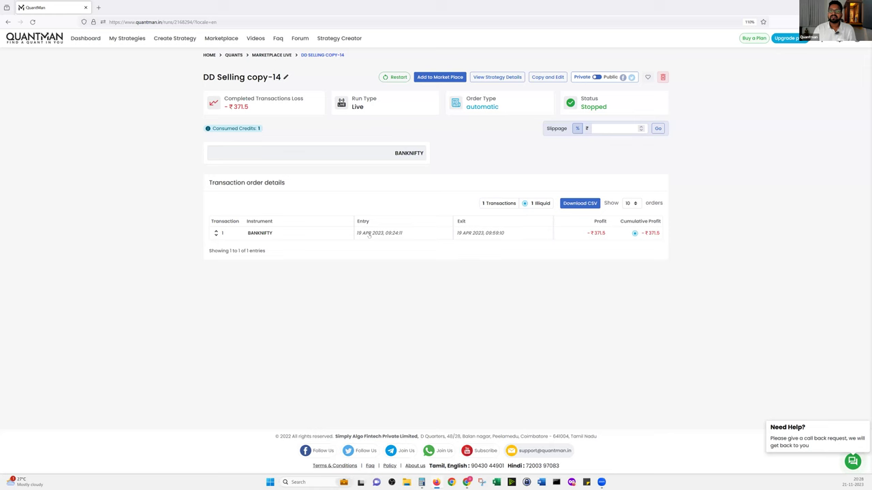
pyautogui.click(369, 234)
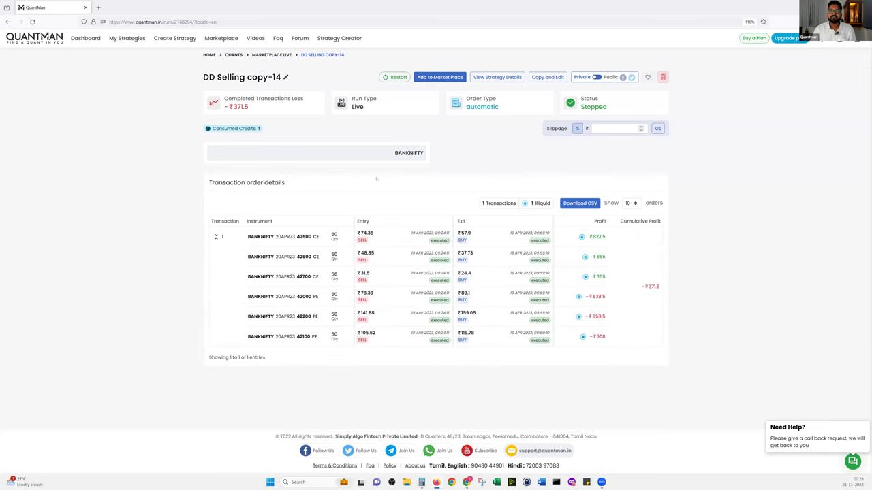
pyautogui.hotkey('alt', 'Left')
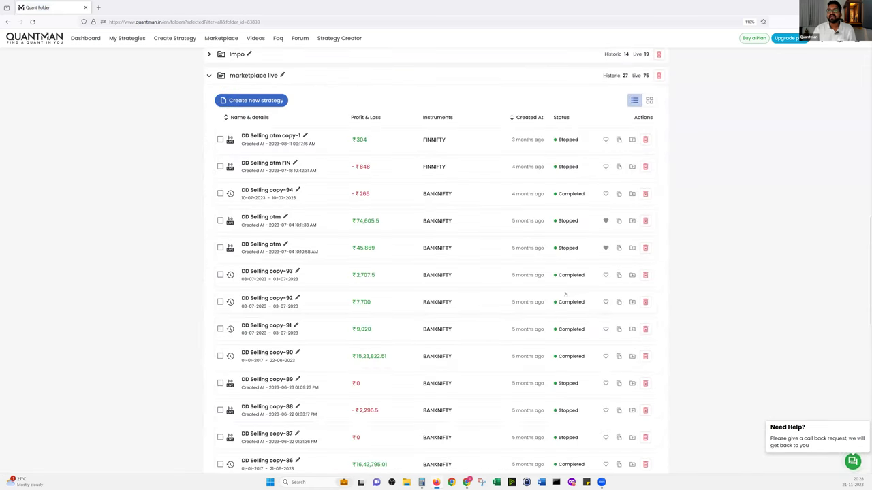
pyautogui.scroll(-5, 456, 144)
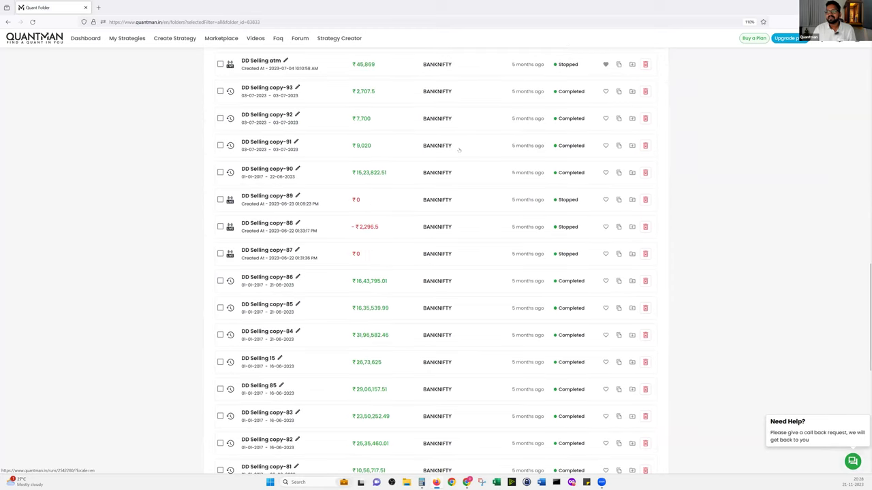
pyautogui.scroll(-4, 476, 140)
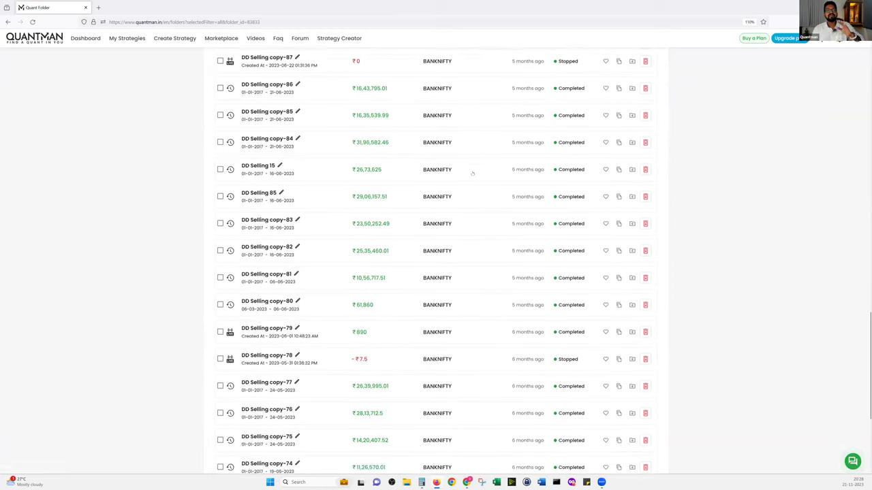
# Load another batch of DD Selling copies into the marketplace live list and scroll through them.
pyautogui.click(435, 359)
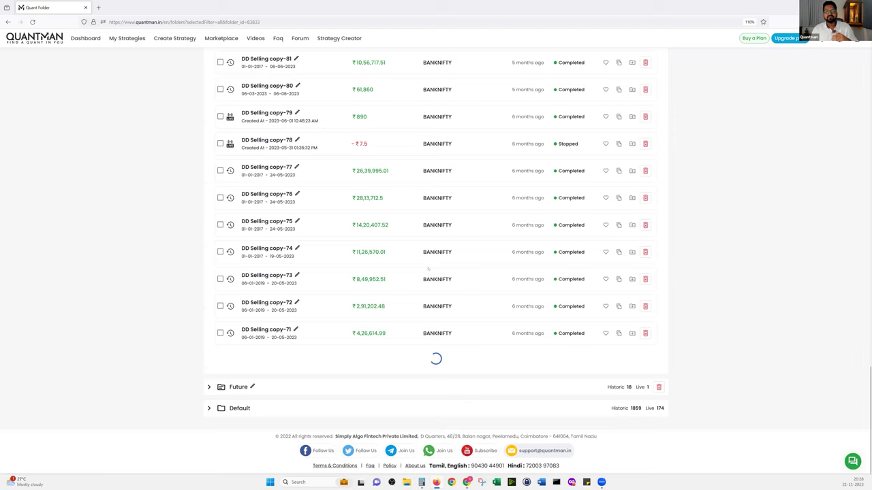
pyautogui.scroll(-4, 427, 281)
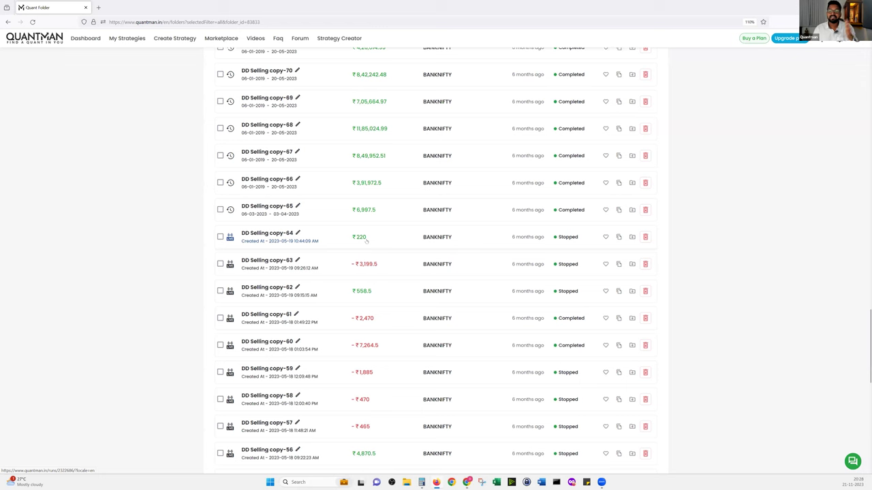
pyautogui.scroll(-3, 366, 241)
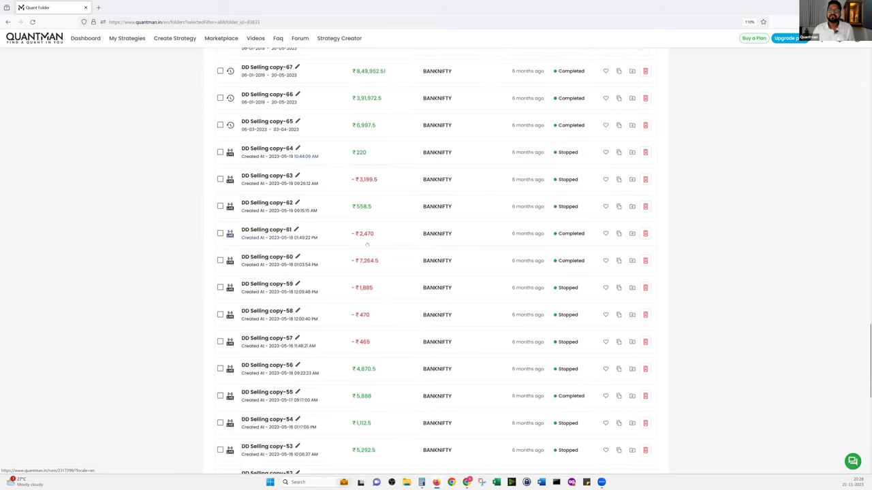
pyautogui.scroll(-4, 393, 182)
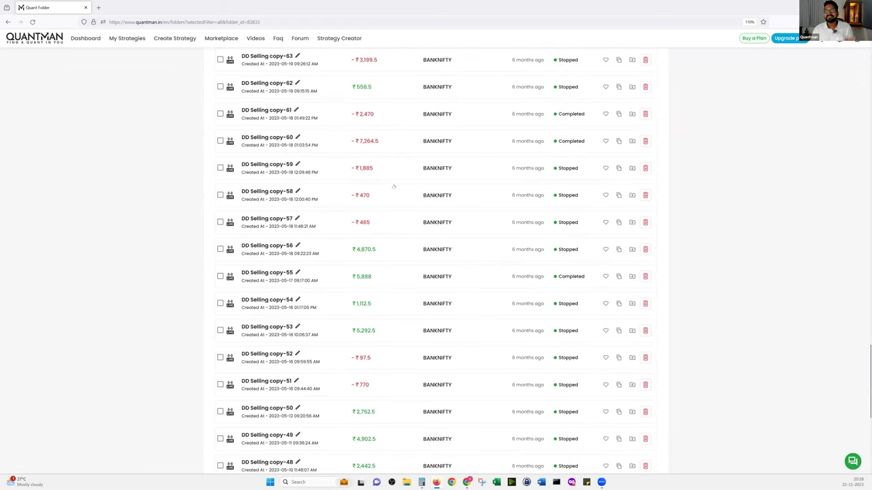
pyautogui.scroll(-1, 401, 209)
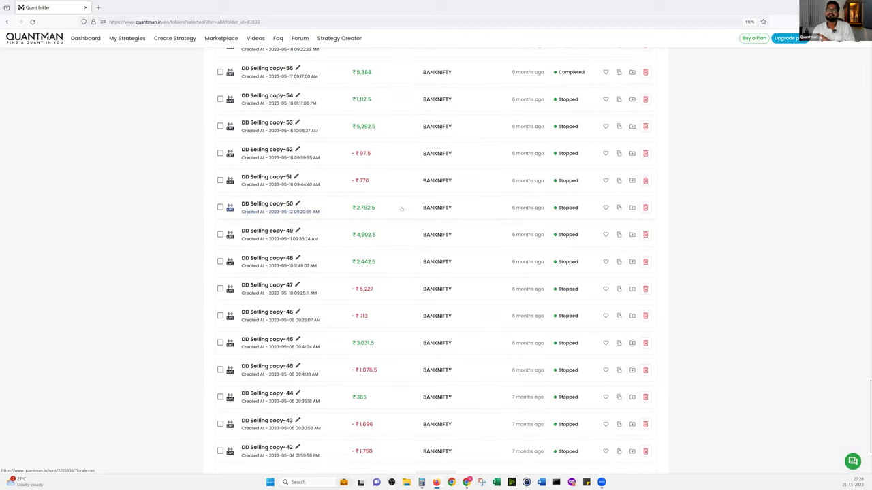
pyautogui.scroll(-3, 401, 209)
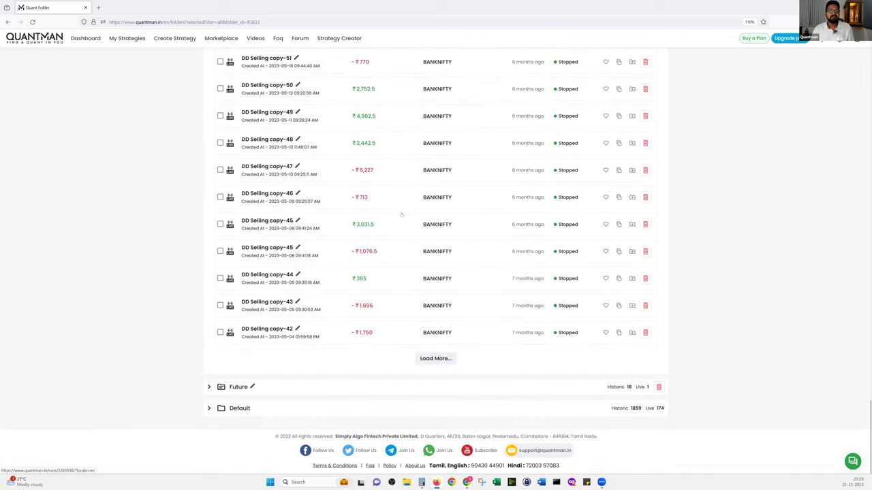
# Load two more batches of older copies, scrolling down to copy-7.
pyautogui.click(435, 359)
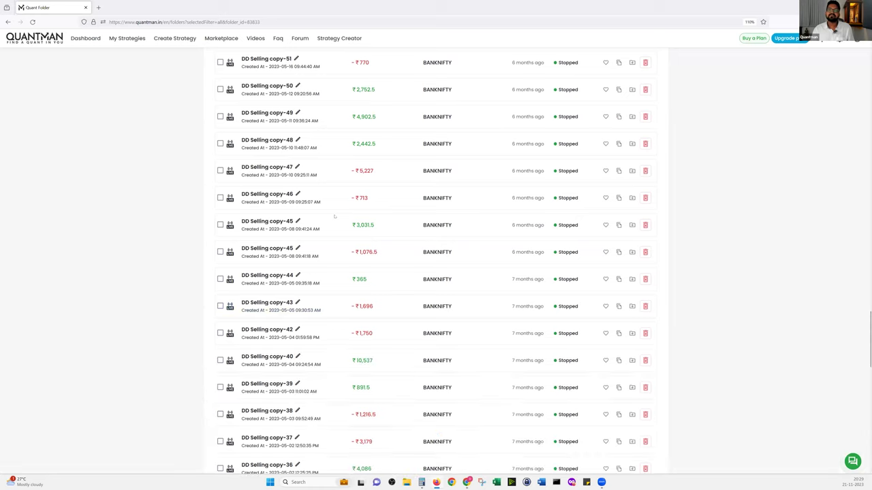
pyautogui.scroll(-5, 329, 219)
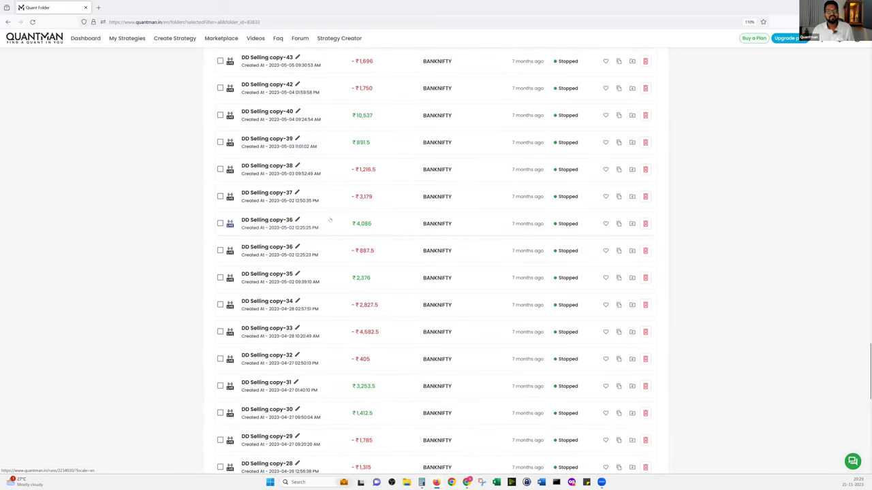
pyautogui.scroll(-3, 329, 219)
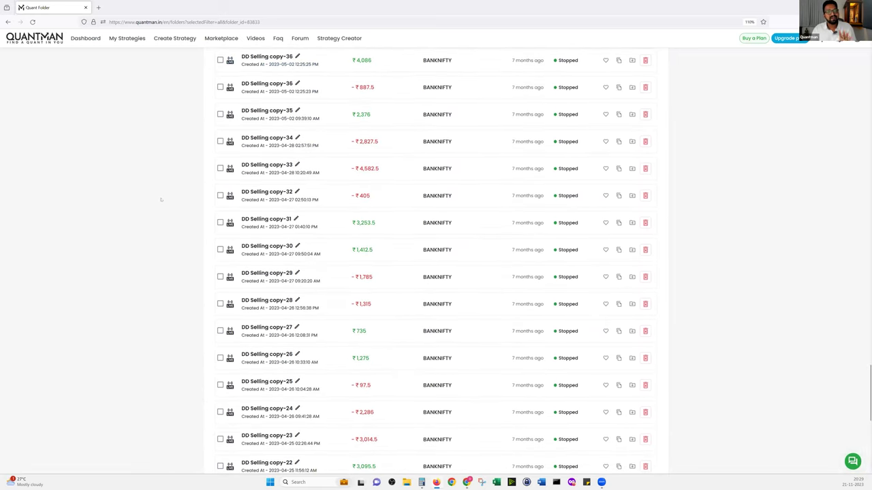
pyautogui.scroll(-3, 389, 245)
pyautogui.scroll(-2, 403, 269)
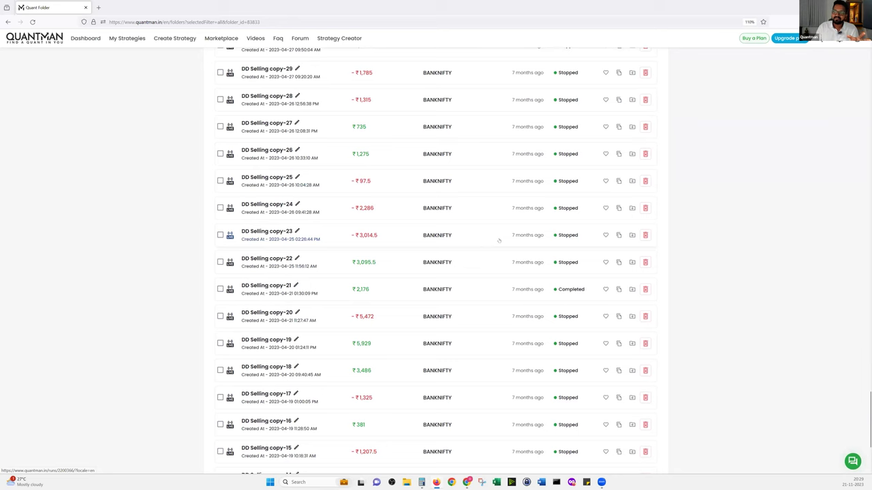
pyautogui.scroll(3, 499, 240)
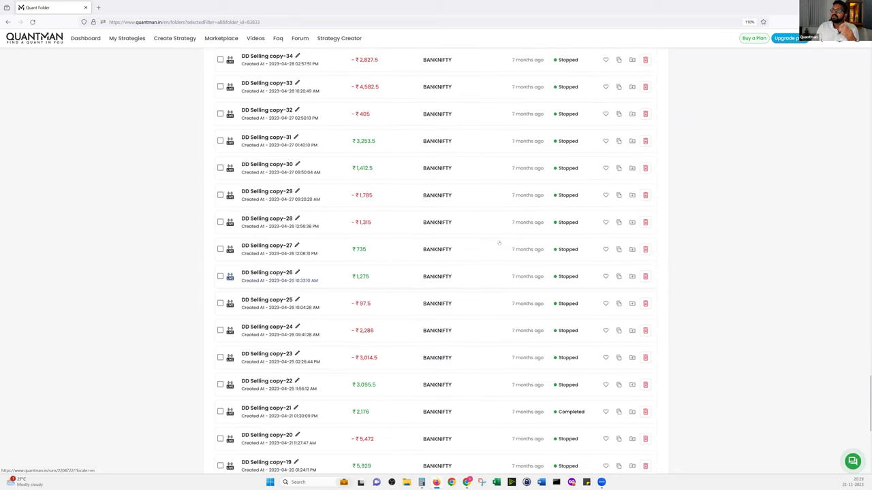
pyautogui.scroll(-6, 499, 243)
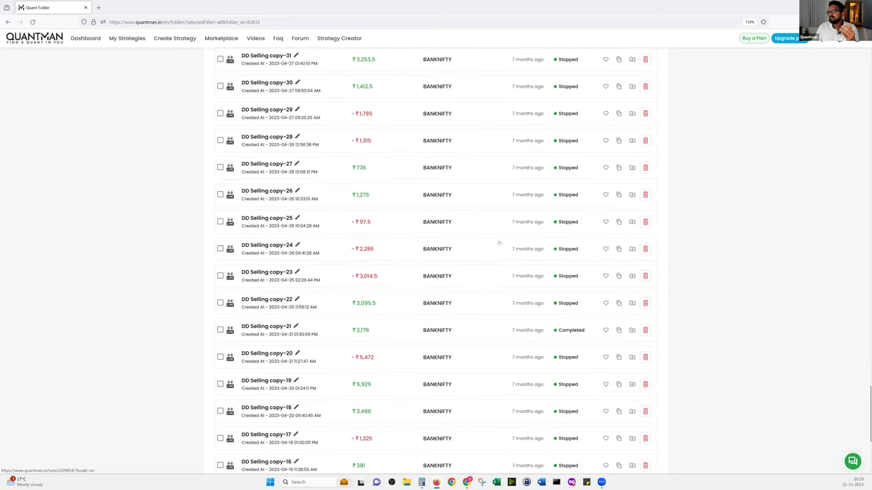
pyautogui.scroll(-1, 499, 243)
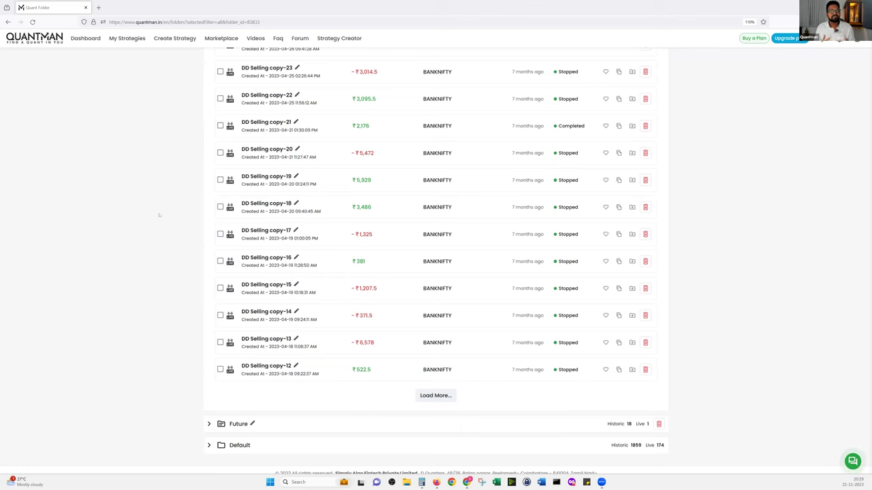
pyautogui.scroll(-1, 418, 359)
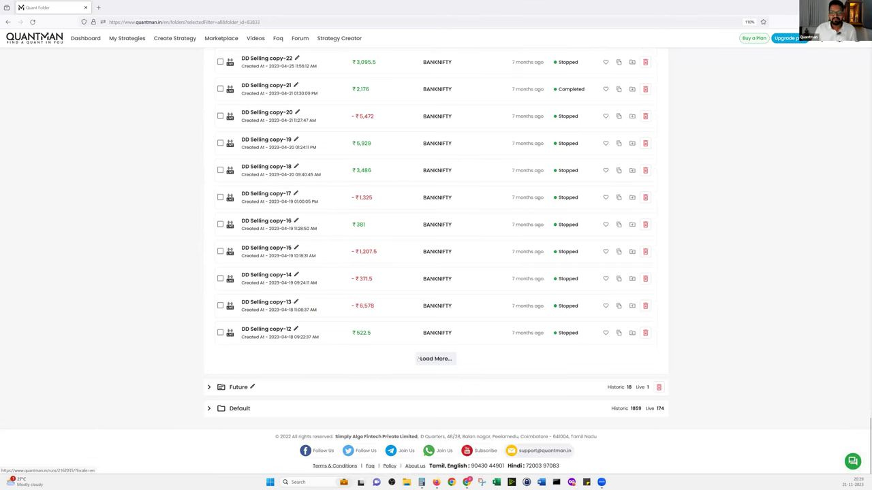
pyautogui.click(425, 359)
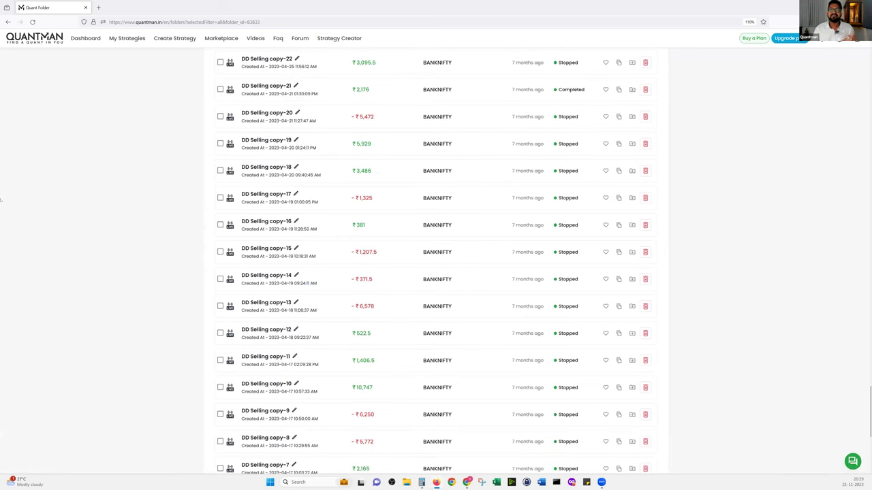
pyautogui.moveTo(105, 325); pyautogui.dragTo(249, 178)
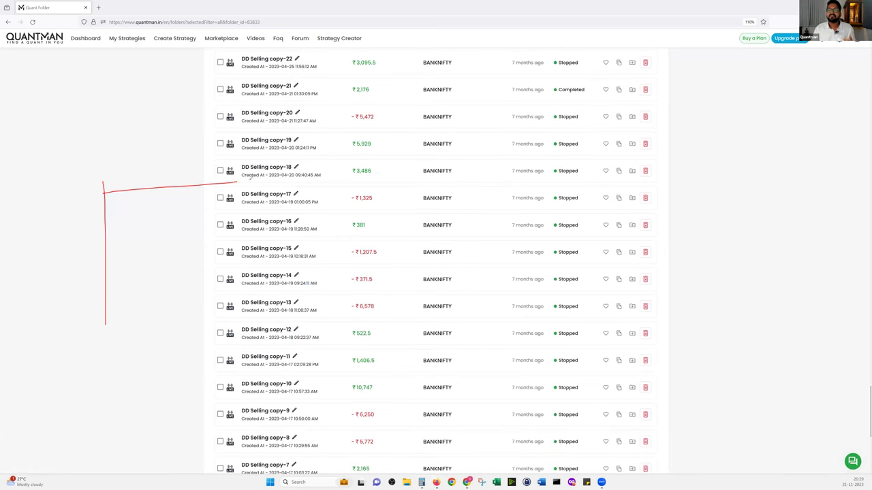
pyautogui.moveTo(107, 319); pyautogui.dragTo(249, 180)
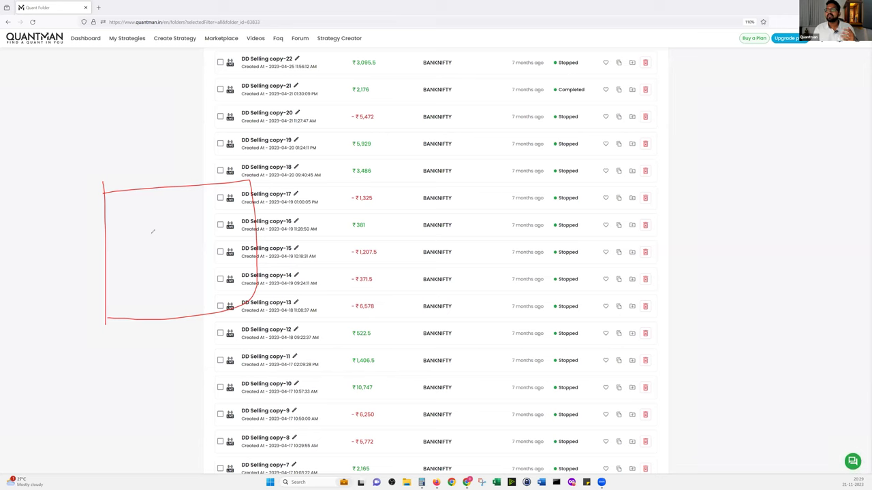
pyautogui.moveTo(162, 259)
pyautogui.mouseDown()
pyautogui.moveTo(161, 218)
pyautogui.moveTo(169, 219)
pyautogui.mouseUp()
pyautogui.moveTo(145, 273); pyautogui.dragTo(200, 256)
pyautogui.moveTo(318, 240)
pyautogui.mouseDown()
pyautogui.moveTo(309, 175)
pyautogui.moveTo(457, 225)
pyautogui.moveTo(349, 297)
pyautogui.mouseUp()
pyautogui.moveTo(478, 166)
pyautogui.mouseDown()
pyautogui.moveTo(495, 258)
pyautogui.moveTo(495, 249)
pyautogui.mouseUp()
pyautogui.moveTo(484, 169); pyautogui.dragTo(498, 249)
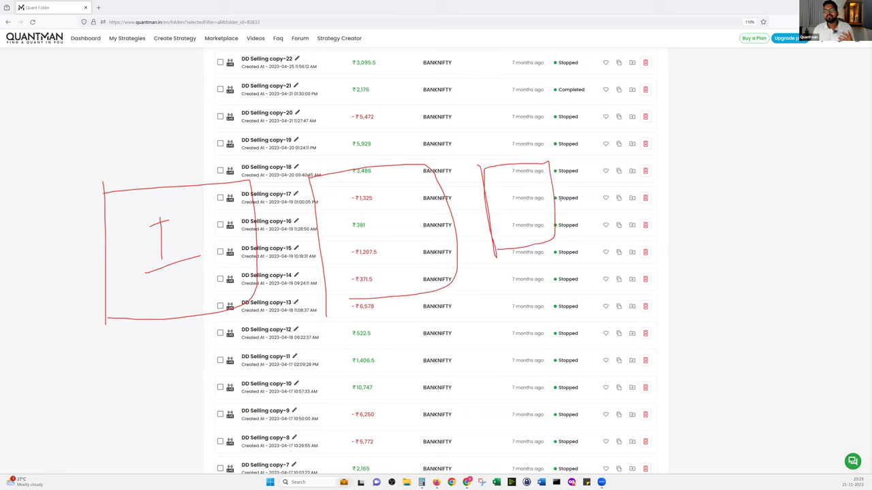
pyautogui.moveTo(578, 170); pyautogui.dragTo(579, 210)
pyautogui.moveTo(630, 167); pyautogui.dragTo(632, 194)
pyautogui.moveTo(634, 166)
pyautogui.mouseDown()
pyautogui.moveTo(654, 180)
pyautogui.moveTo(639, 188)
pyautogui.mouseUp()
pyautogui.moveTo(664, 164)
pyautogui.mouseDown()
pyautogui.moveTo(662, 180)
pyautogui.moveTo(676, 163)
pyautogui.moveTo(686, 174)
pyautogui.mouseUp()
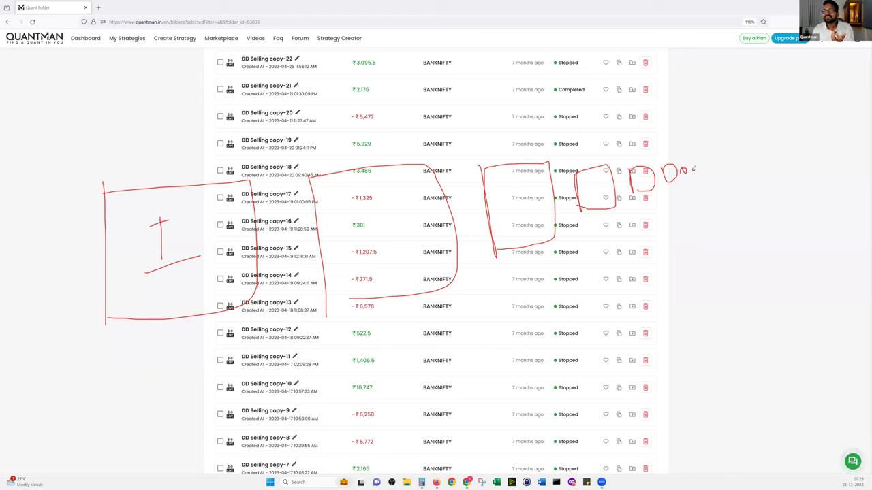
pyautogui.moveTo(707, 164)
pyautogui.mouseDown()
pyautogui.moveTo(116, 146)
pyautogui.moveTo(66, 247)
pyautogui.moveTo(728, 183)
pyautogui.moveTo(694, 159)
pyautogui.mouseUp()
pyautogui.press('e')
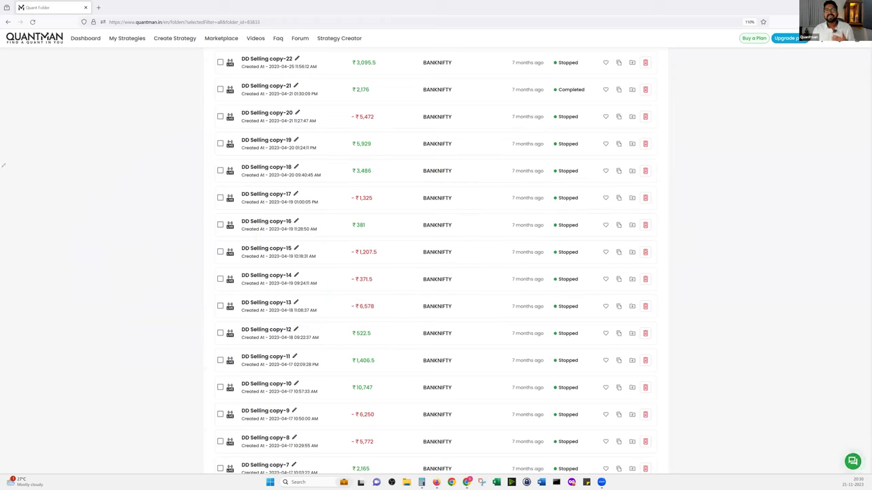
# Open the DD Selling copy-19 run, expand its transaction to view six legs, and go back.
pyautogui.click(374, 149)
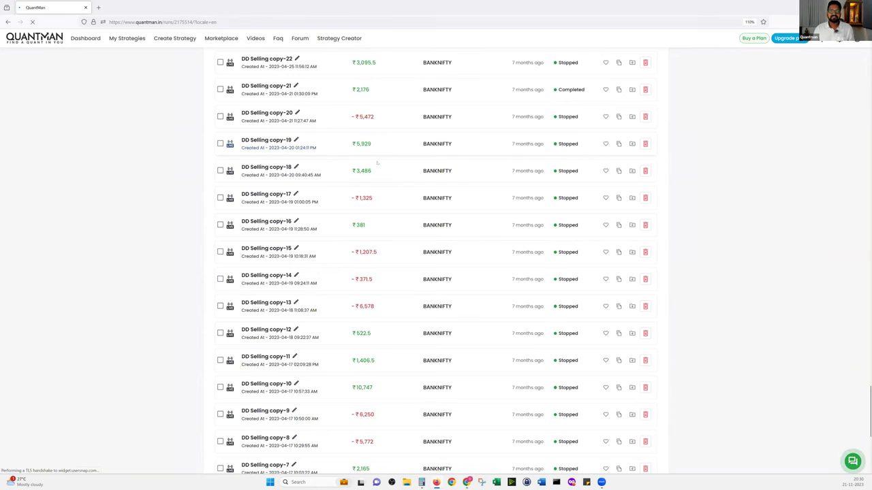
pyautogui.click(447, 238)
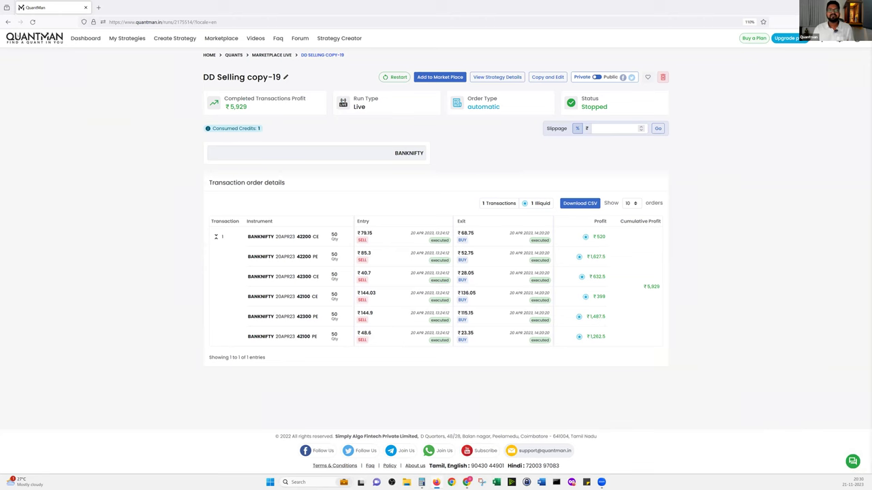
pyautogui.hotkey('alt', 'Left')
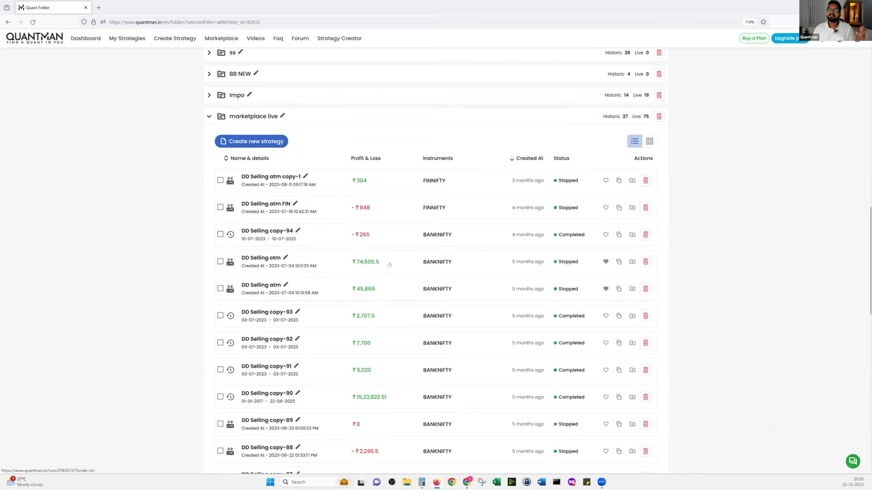
# Open the DD Selling otm run in a new tab and view it.
pyautogui.scroll(-1, 385, 240)
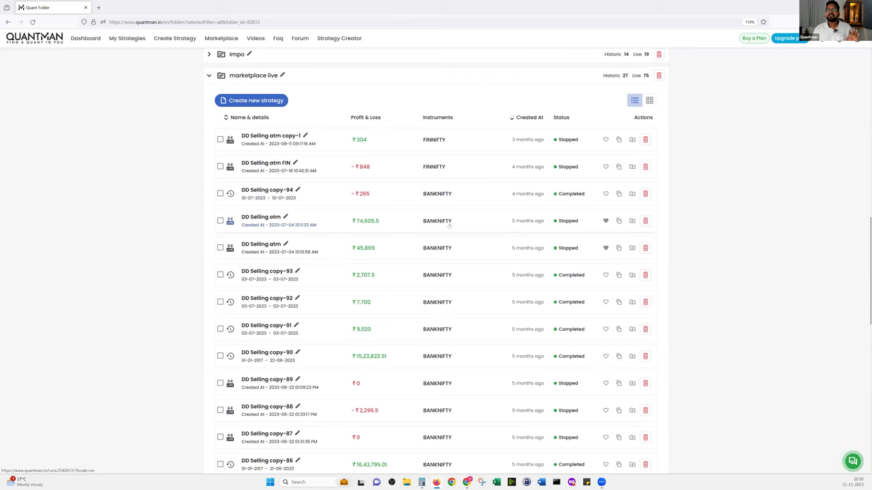
pyautogui.rightClick(448, 230)
pyautogui.click(457, 230)
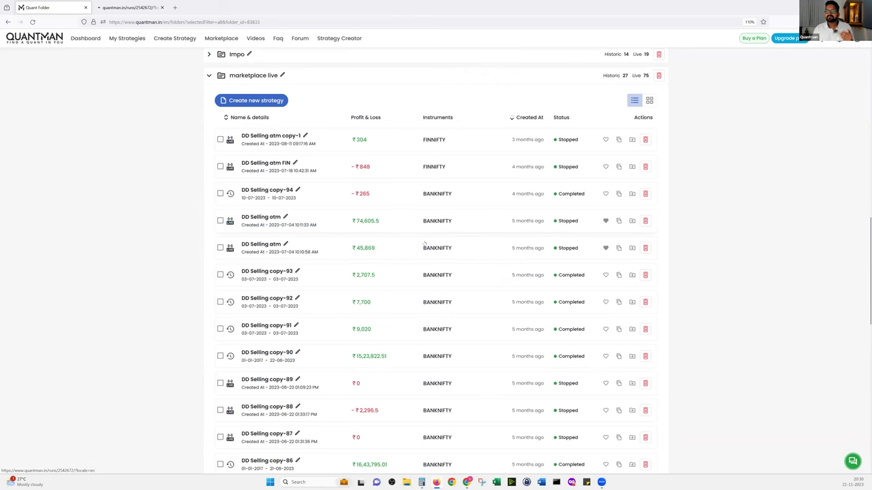
pyautogui.click(126, 8)
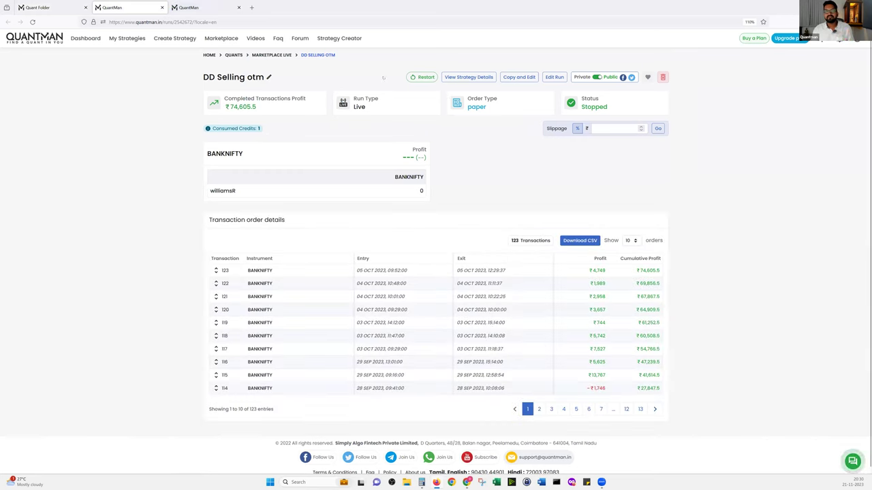
# Page to the most recent transactions of the DD Selling atm and otm runs, then return to the marketplace live list.
pyautogui.hotkey('ctrl', 'Tab')
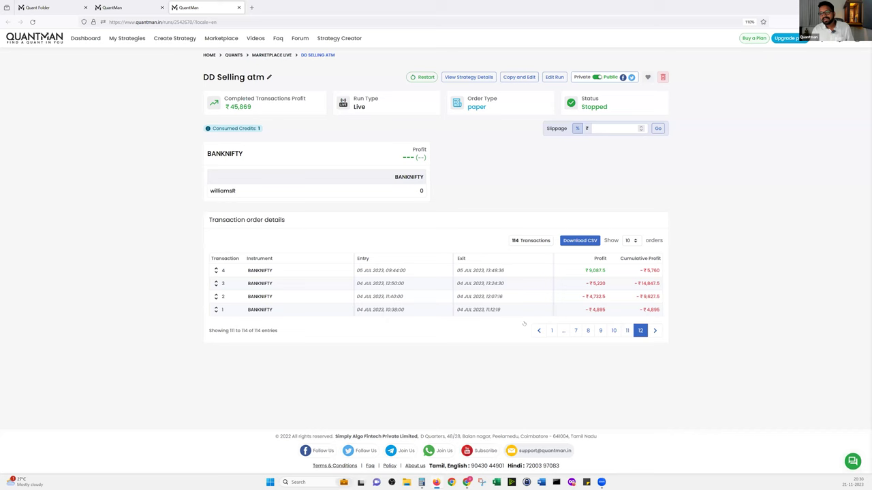
pyautogui.click(552, 331)
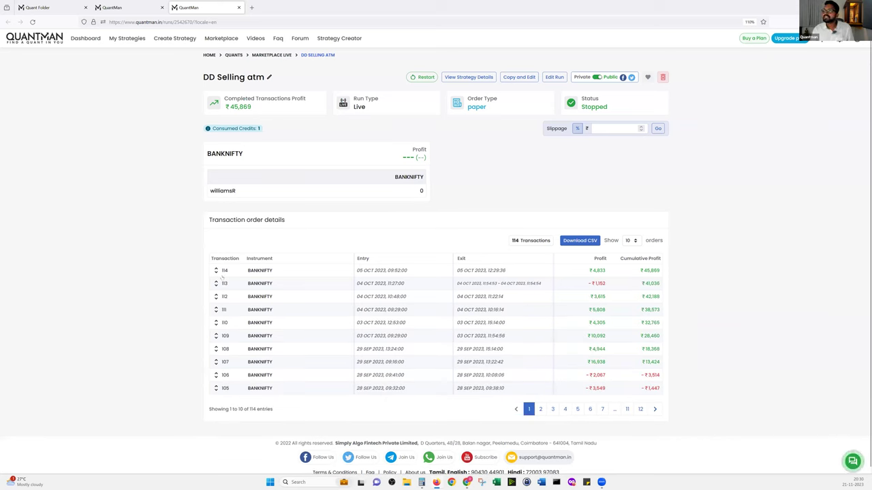
pyautogui.hotkey('ctrl', 'shift', 'Tab')
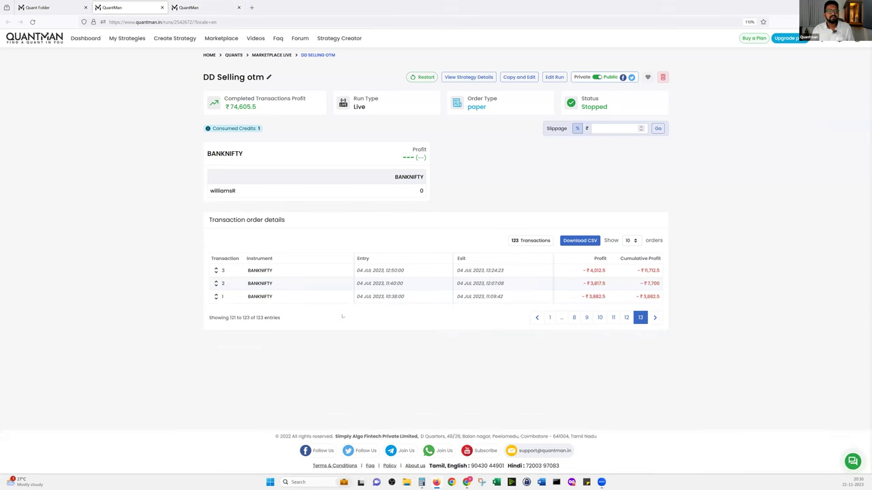
pyautogui.click(549, 317)
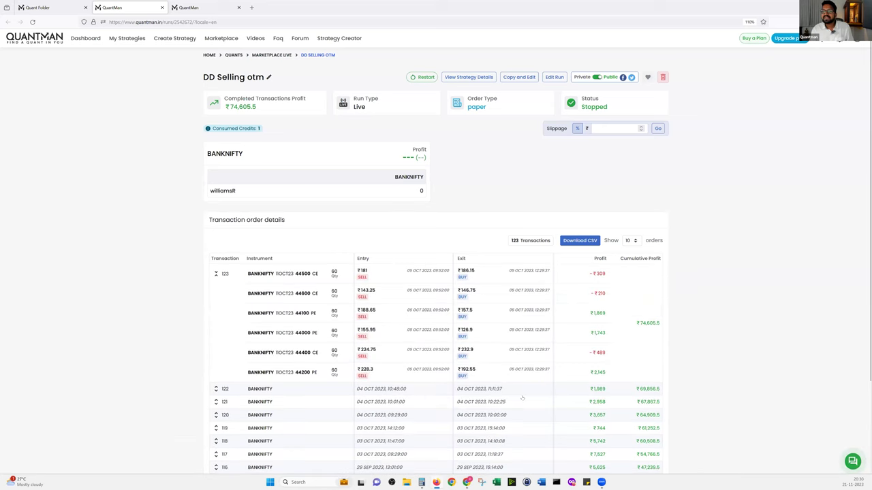
pyautogui.scroll(-3, 535, 360)
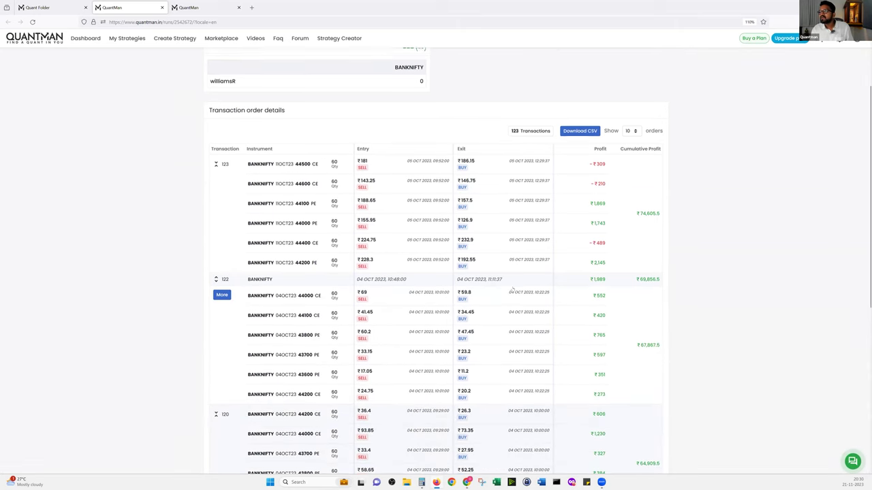
pyautogui.scroll(3, 237, 141)
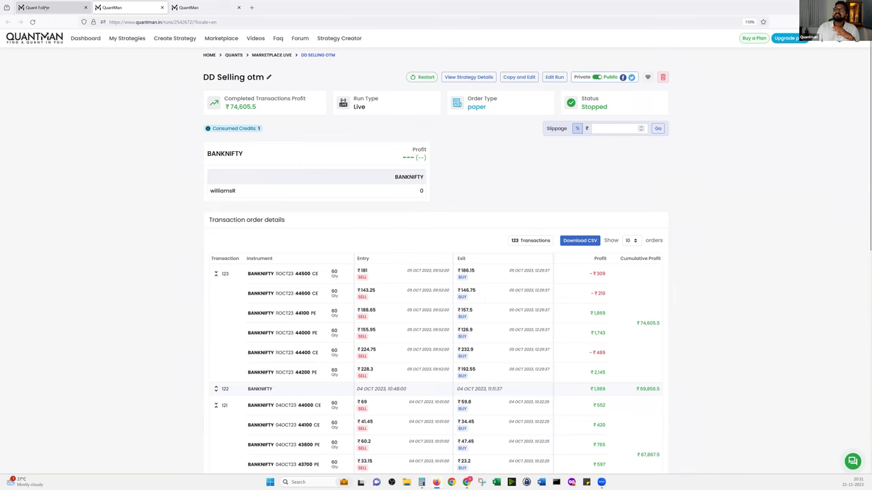
pyautogui.click(46, 8)
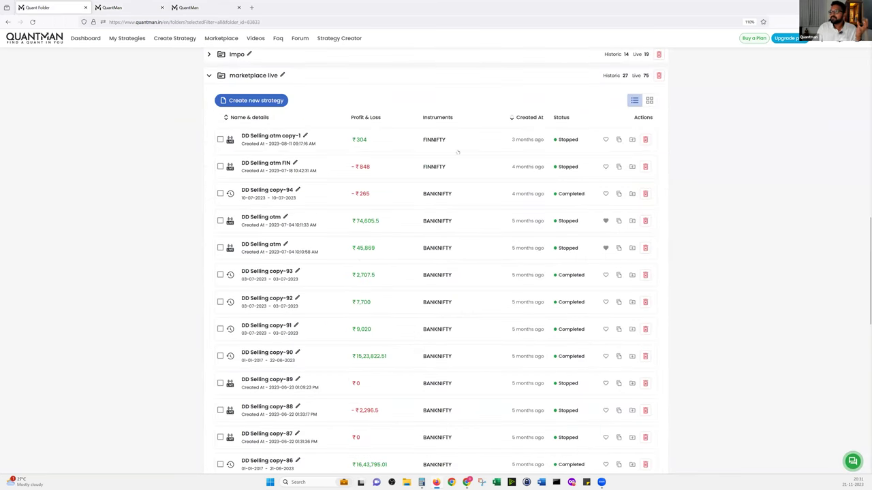
# Collapse the marketplace live folder and bring up the DD FN Nifty Expiry 01 run's transactions.
pyautogui.click(353, 80)
pyautogui.scroll(2, 457, 171)
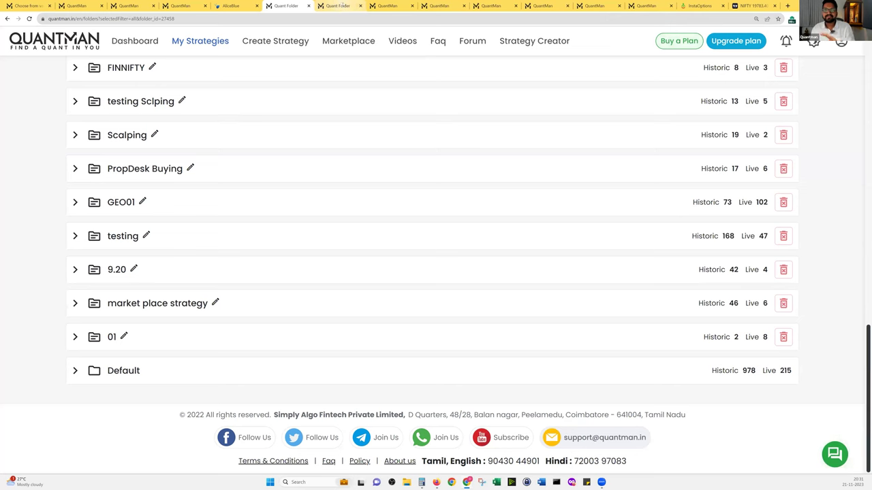
pyautogui.click(339, 5)
pyautogui.click(388, 5)
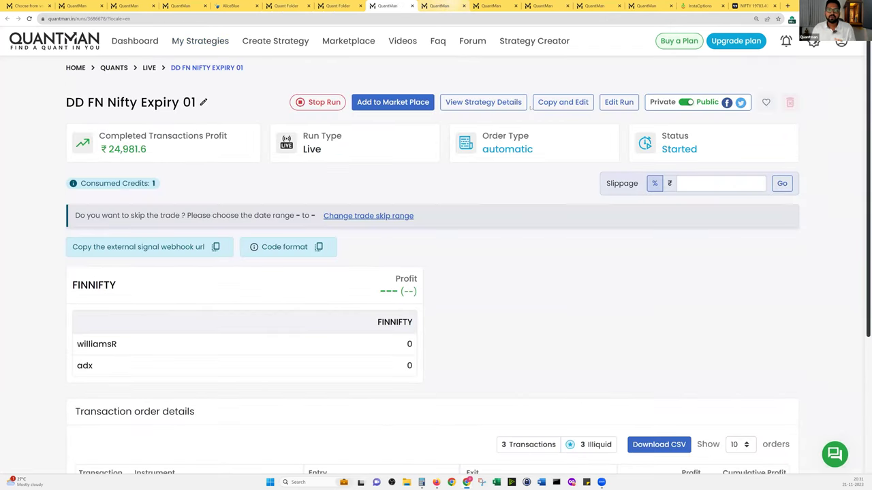
pyautogui.scroll(-3, 588, 325)
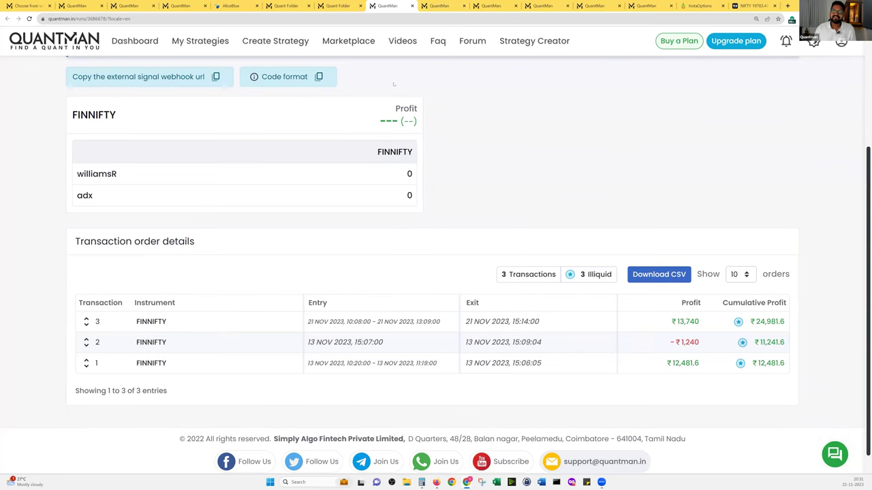
# Compare with the four-transaction run, then expand transaction 3 of the three-transaction run.
pyautogui.click(439, 6)
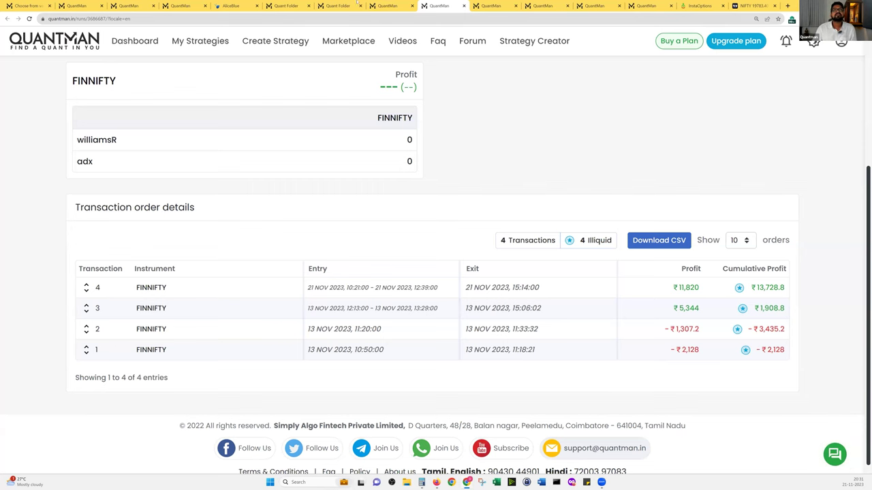
pyautogui.scroll(-3, 436, 303)
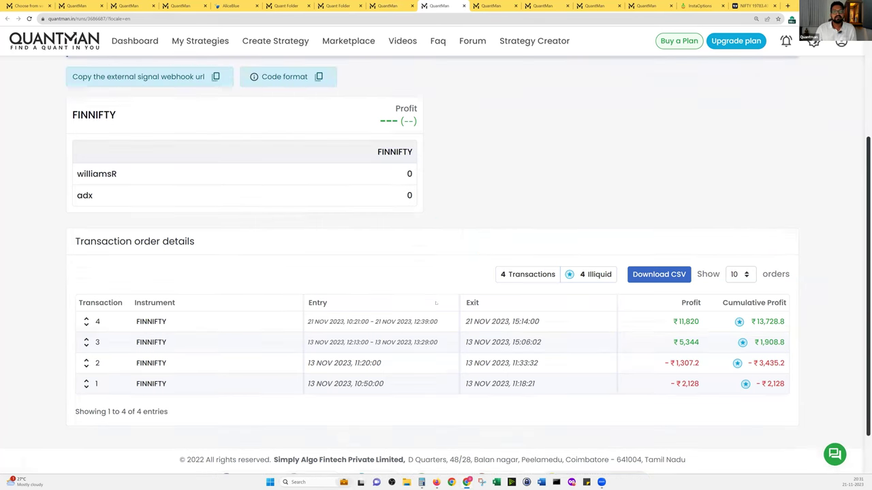
pyautogui.click(393, 5)
pyautogui.doubleClick(367, 323)
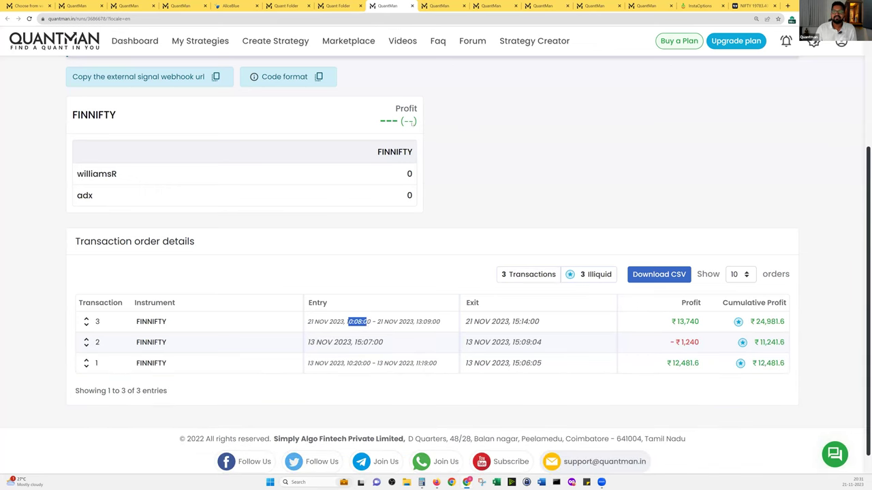
pyautogui.click(439, 6)
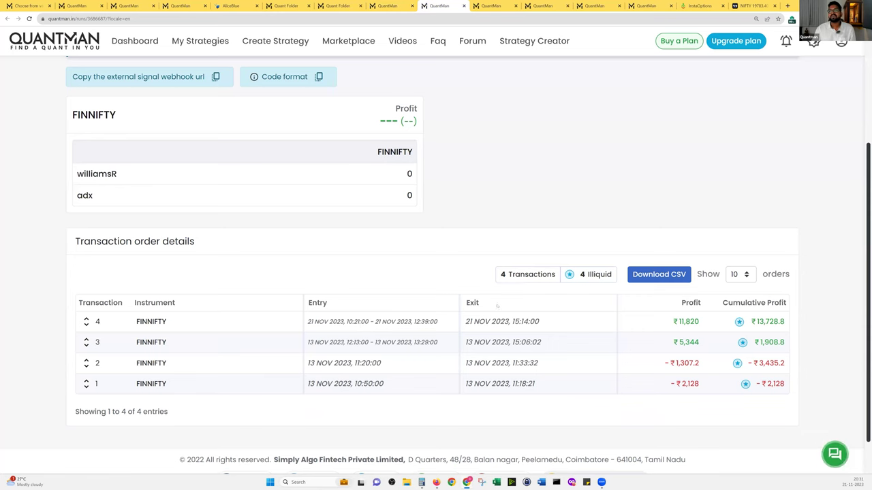
pyautogui.click(391, 6)
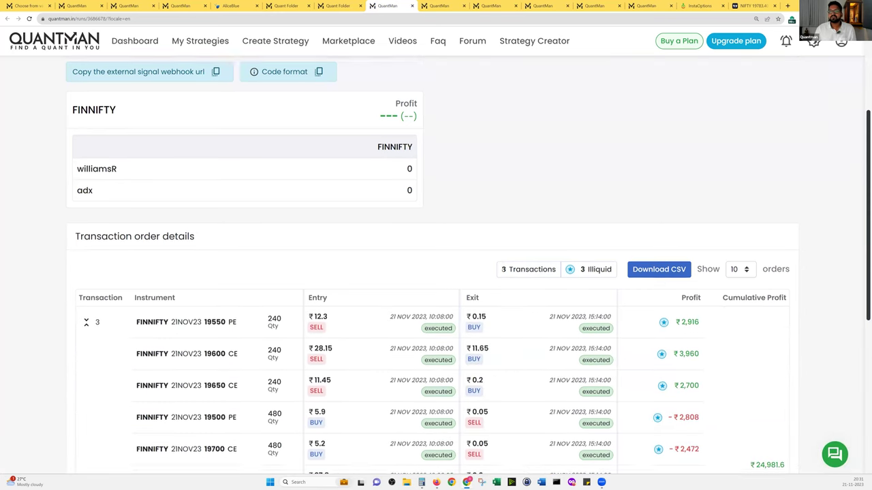
# Expand transaction 4 on the runs/3686687 page to show its ten FINNIFTY legs.
pyautogui.scroll(-2, 337, 83)
pyautogui.scroll(-1, 337, 83)
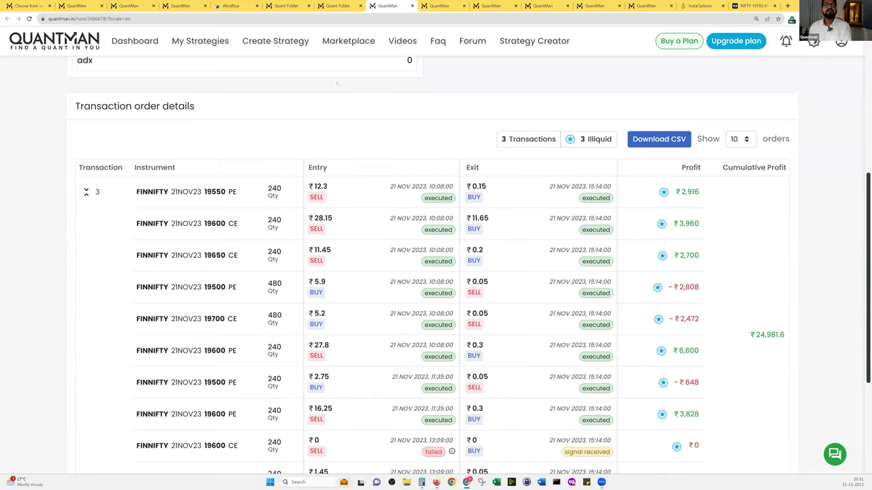
pyautogui.scroll(-1, 337, 83)
pyautogui.moveTo(87, 152)
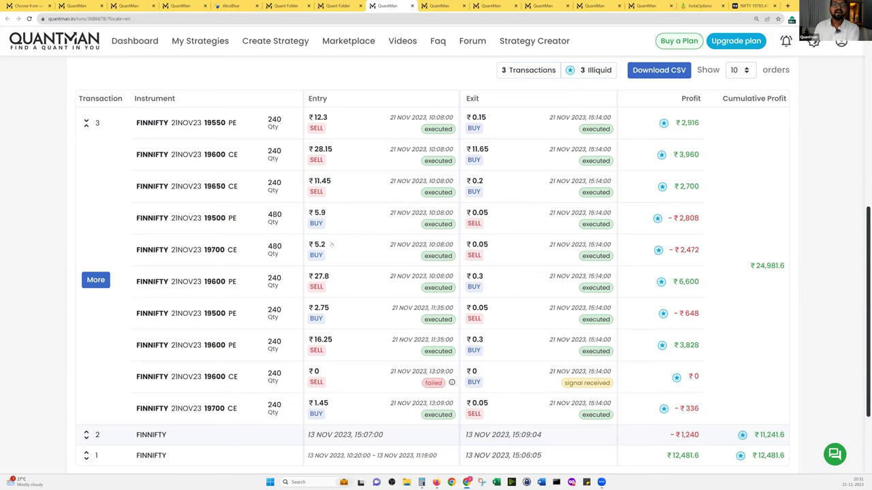
pyautogui.scroll(-1, 332, 243)
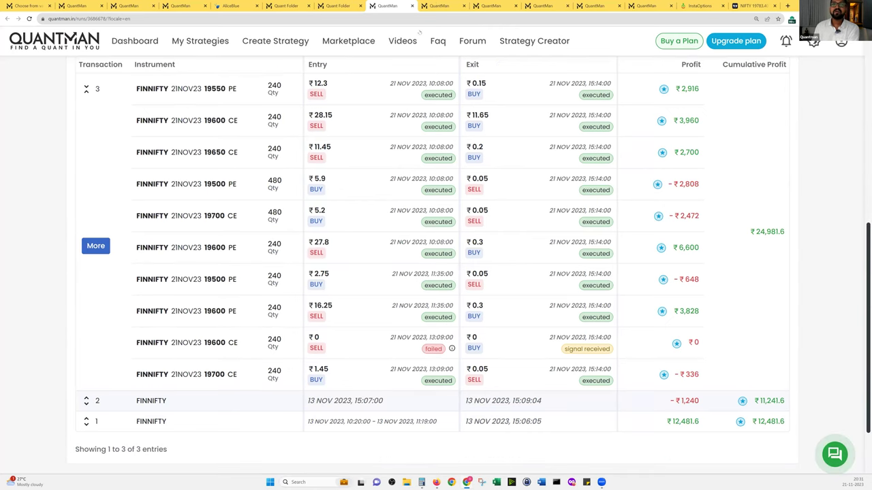
pyautogui.click(420, 6)
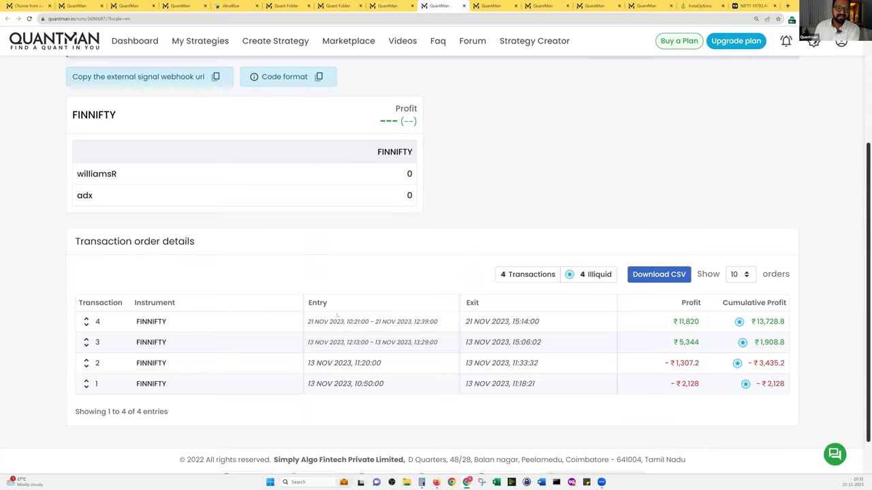
pyautogui.click(336, 315)
pyautogui.scroll(-3, 334, 274)
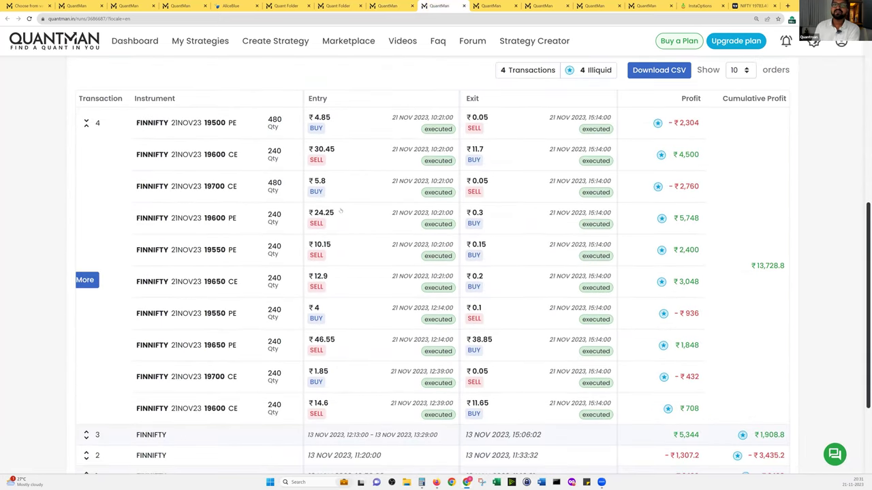
# Compare transaction 4's legs, including the 19600 PE at 24.25, against transaction 3's legs.
pyautogui.moveTo(313, 213); pyautogui.dragTo(345, 215)
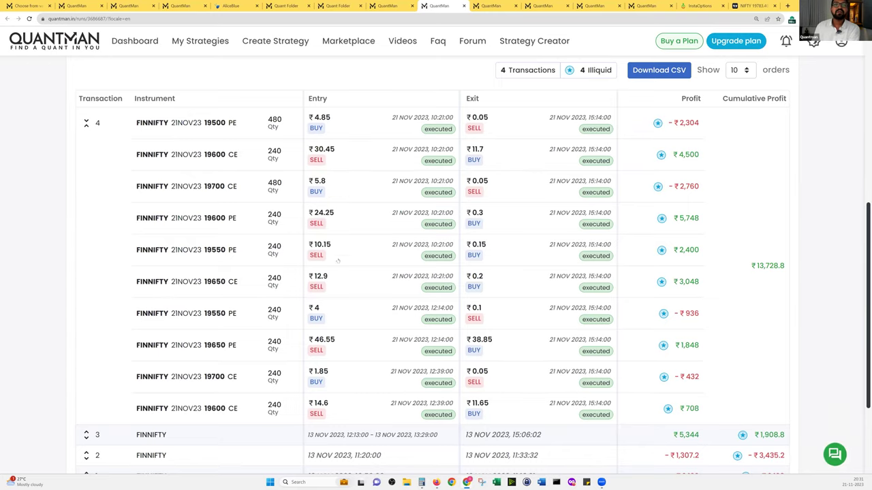
pyautogui.click(312, 222)
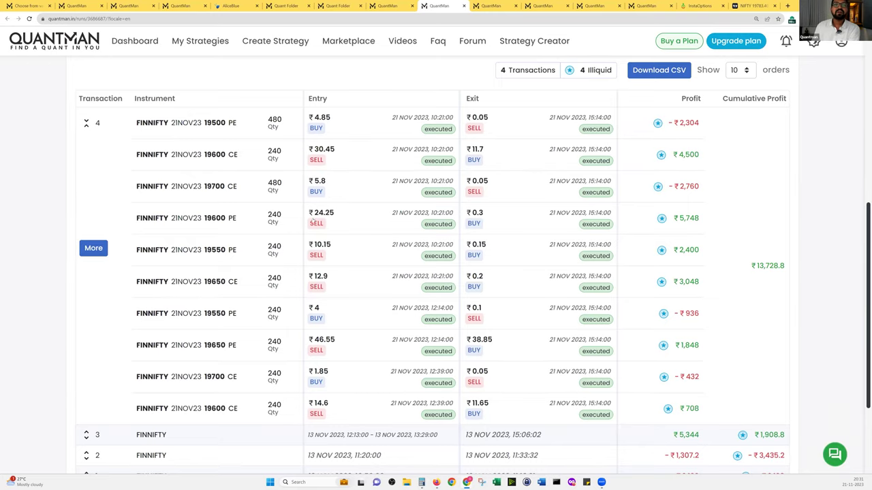
pyautogui.click(402, 6)
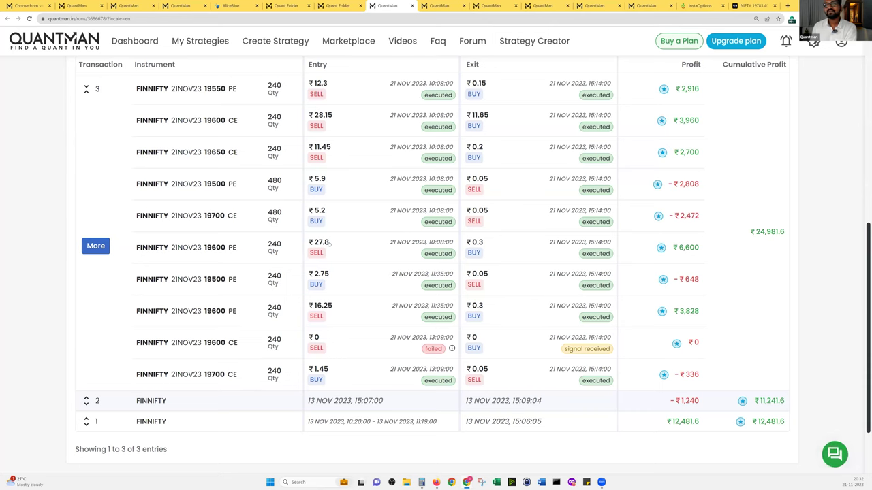
pyautogui.hotkey('ctrl', 'Tab')
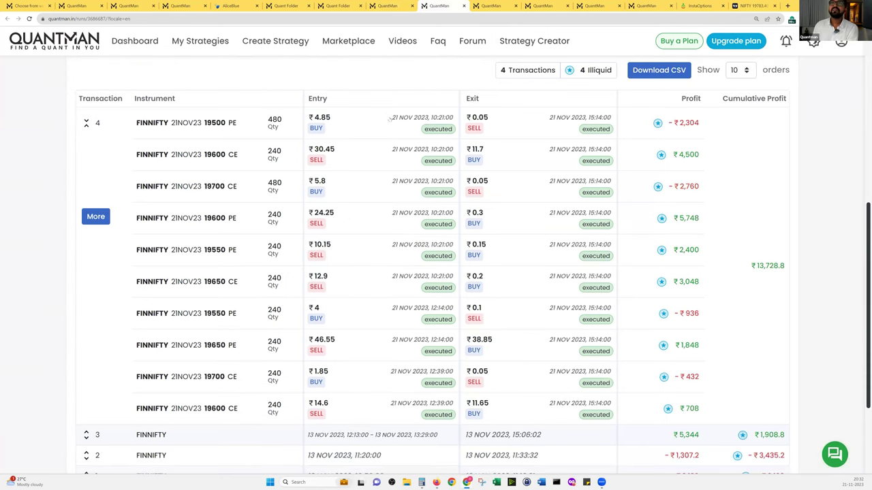
pyautogui.click(395, 5)
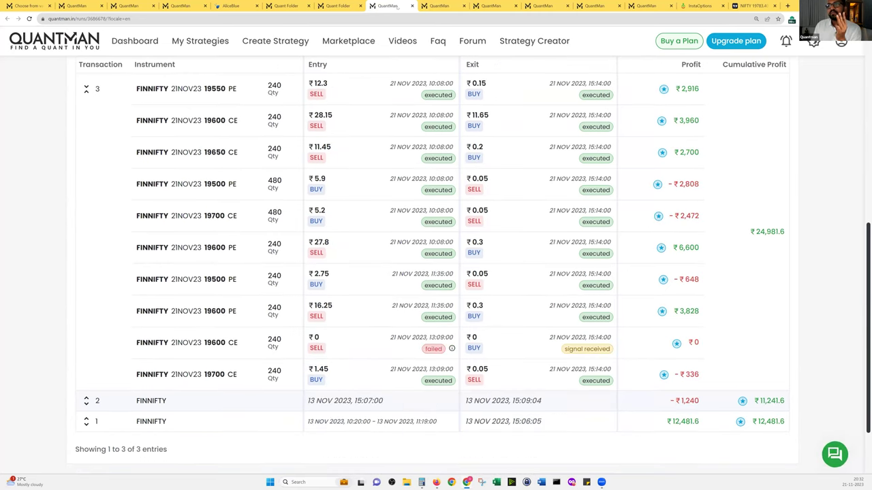
pyautogui.click(435, 5)
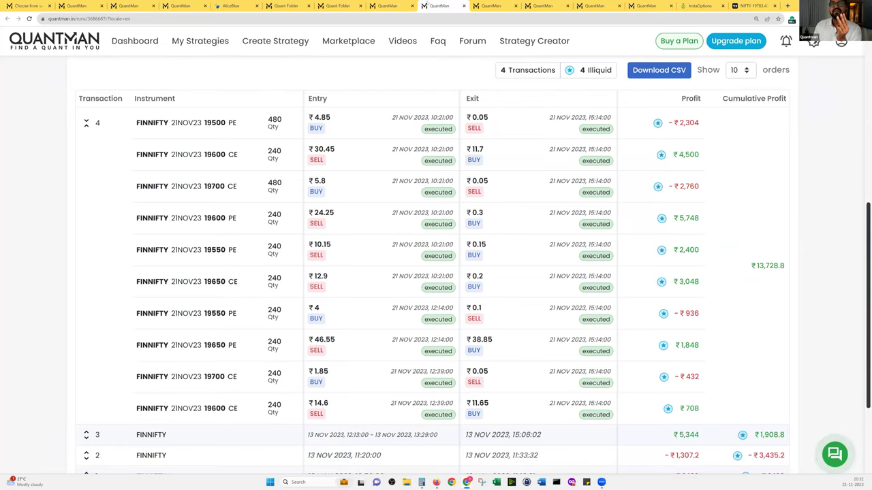
pyautogui.click(388, 5)
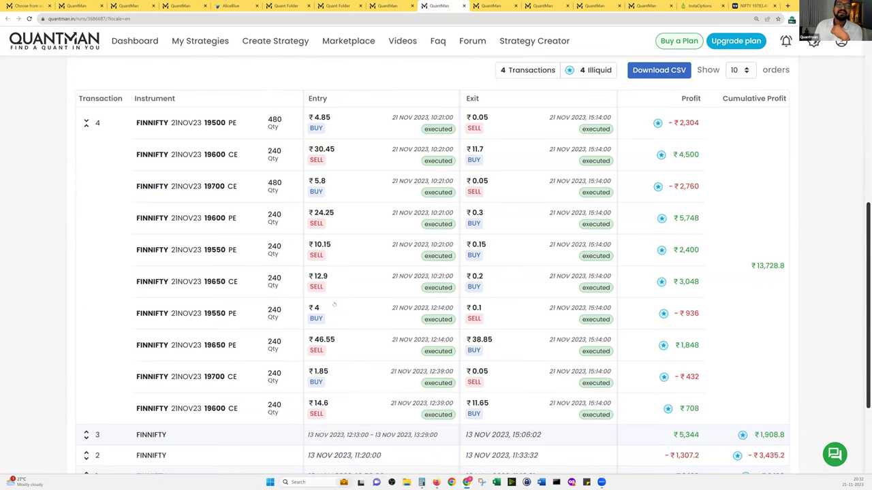
pyautogui.scroll(-1, 334, 305)
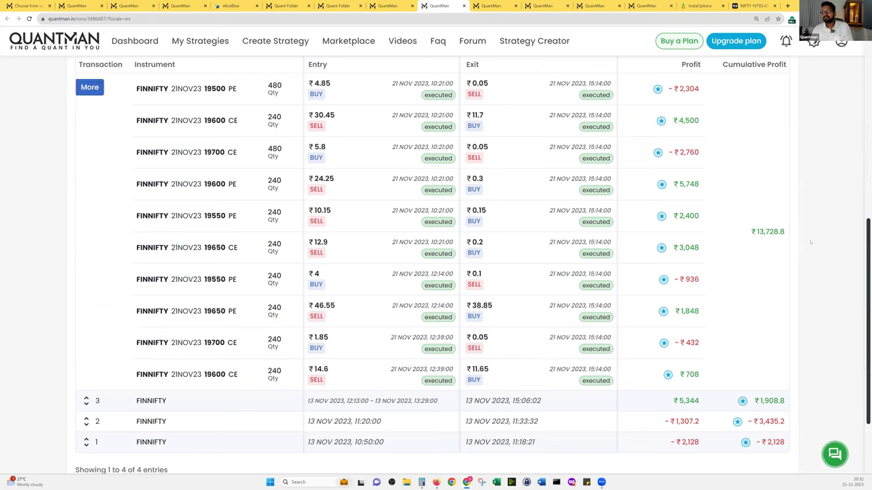
pyautogui.scroll(6, 811, 241)
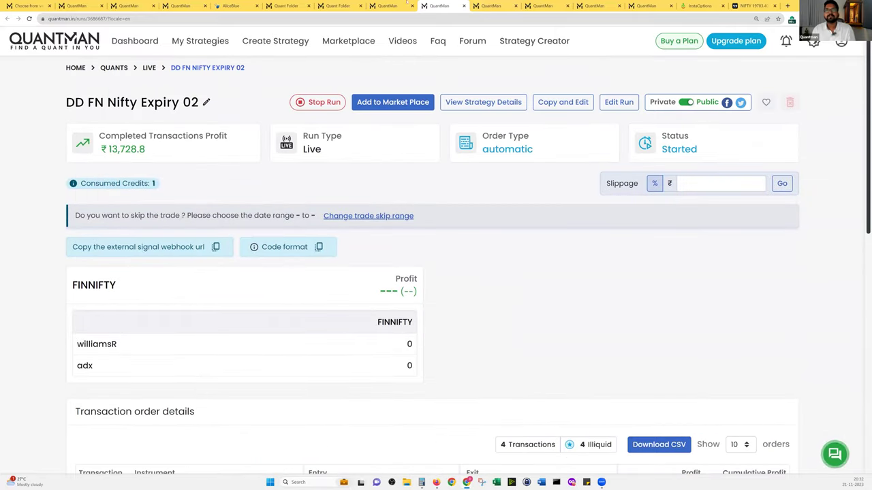
# Check the Expiry 01 and Expiry 02 run page addresses, ending on Expiry 02's ₹13,728.8 summary.
pyautogui.click(388, 6)
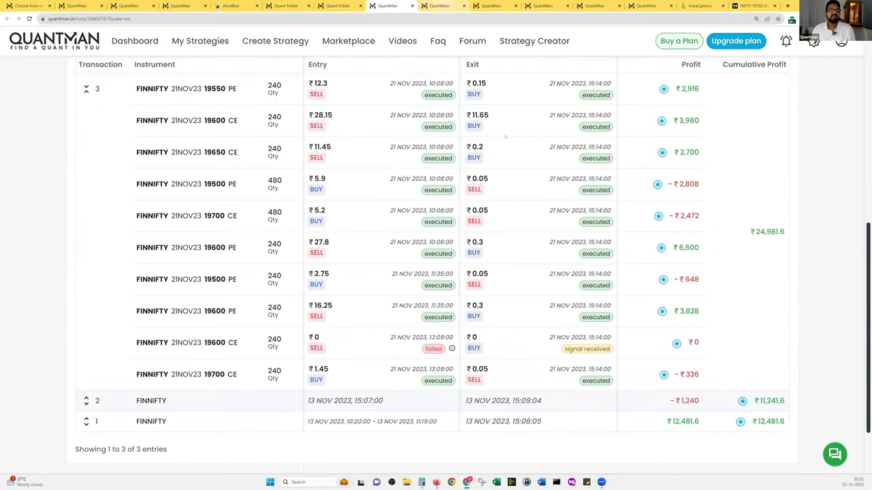
pyautogui.scroll(6, 510, 64)
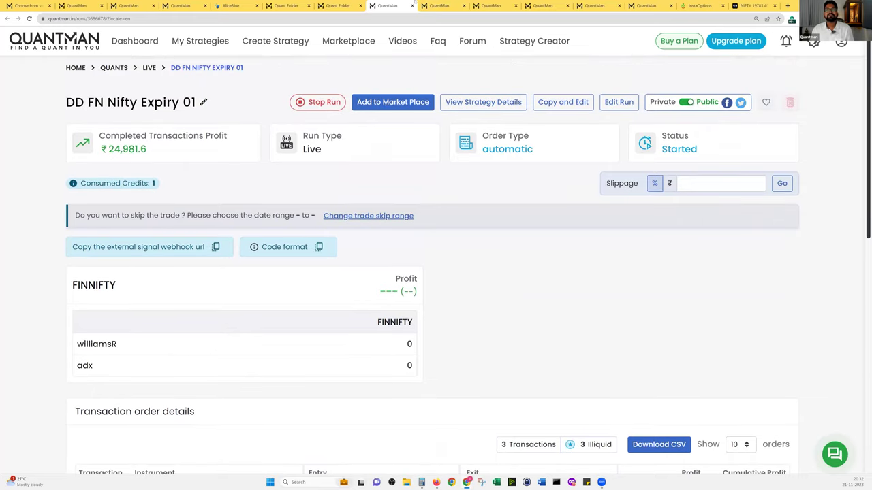
pyautogui.click(393, 14)
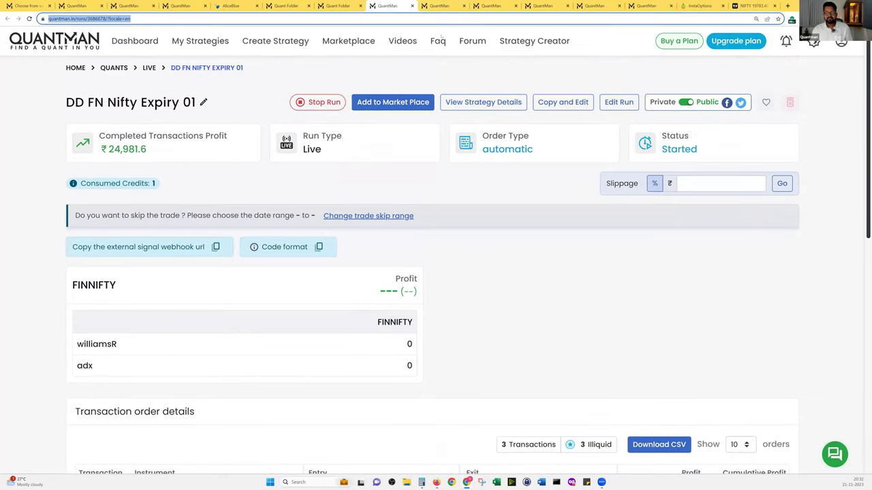
pyautogui.press('Escape')
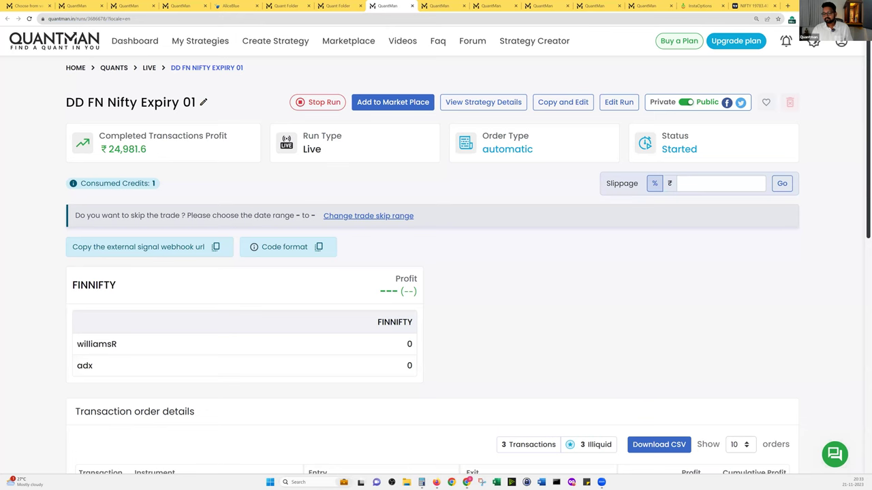
pyautogui.click(442, 5)
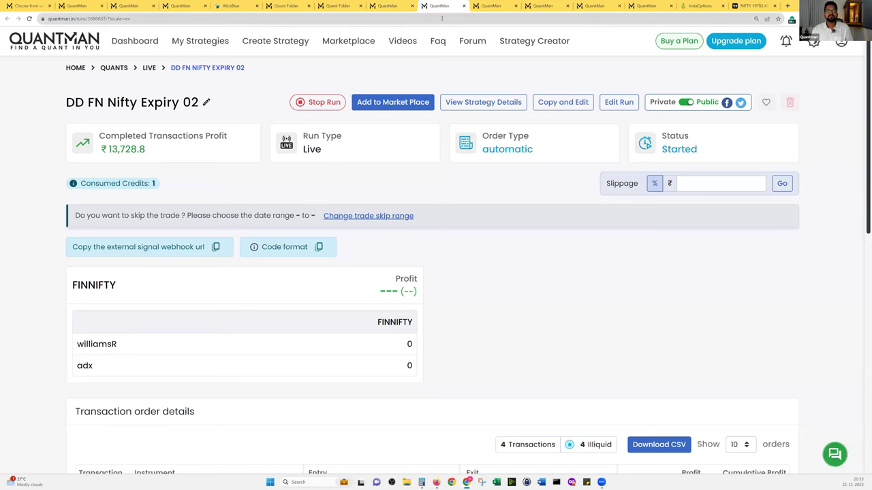
pyautogui.click(442, 19)
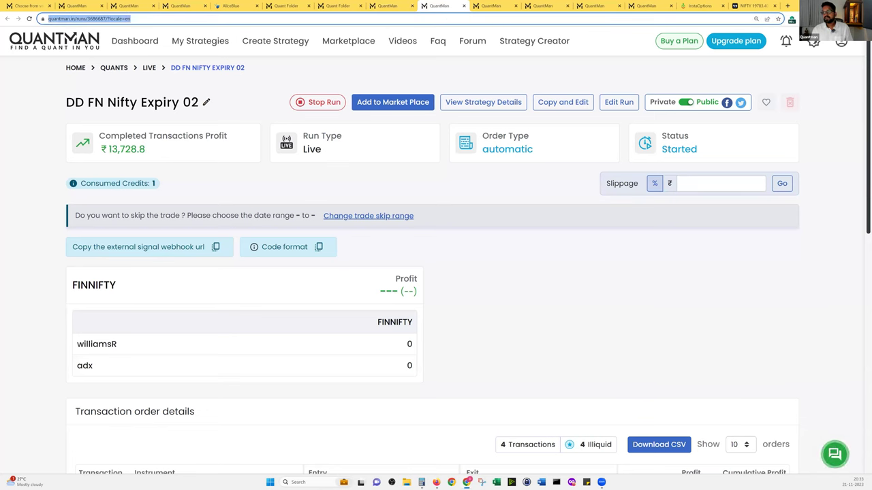
pyautogui.press('Escape')
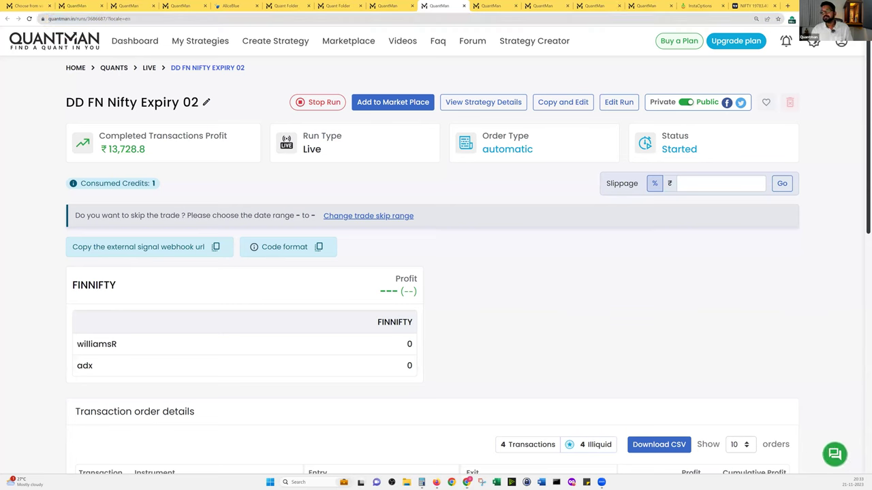
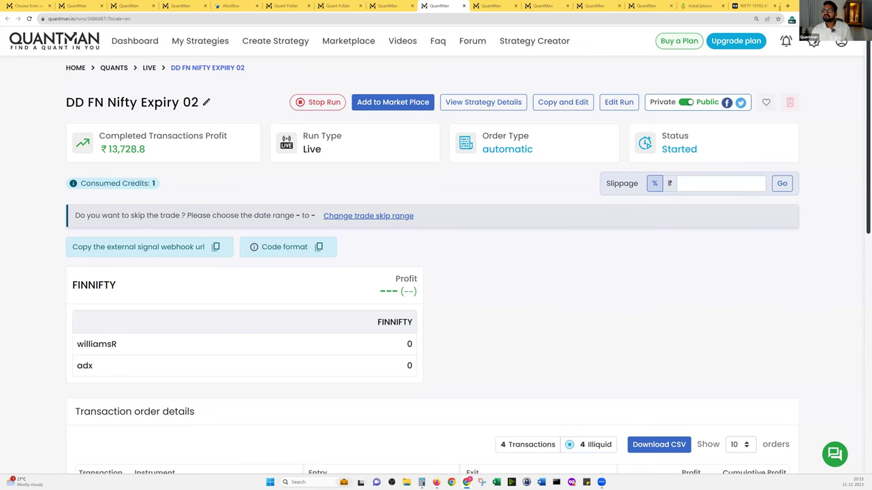
# Open the stopped NIFTY run and inspect the legs of transactions 24 and 23.
pyautogui.click(653, 6)
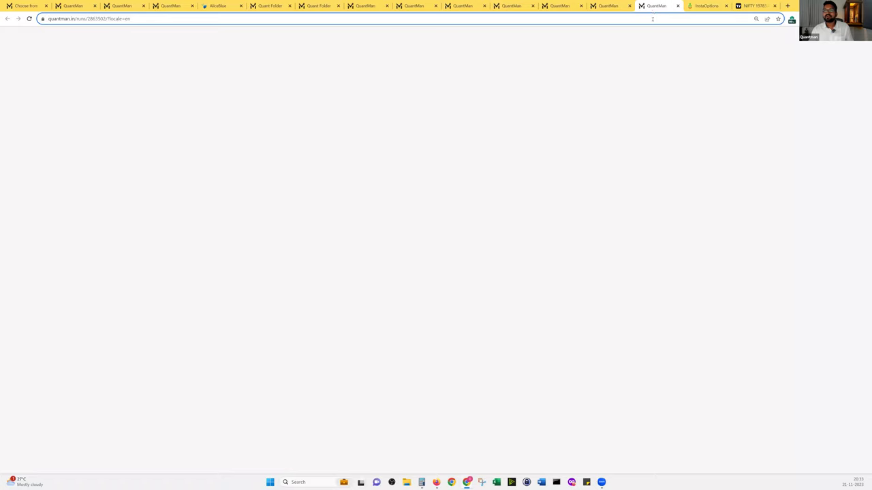
pyautogui.scroll(-2, 606, 108)
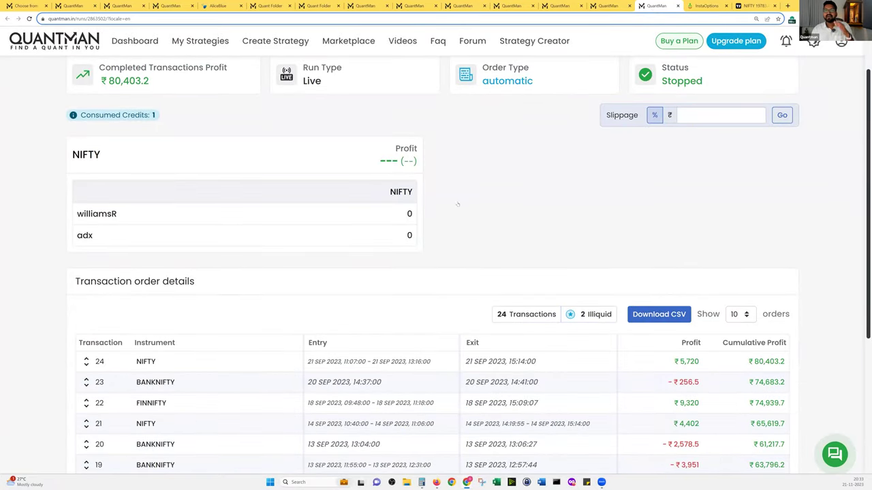
pyautogui.scroll(-3, 476, 170)
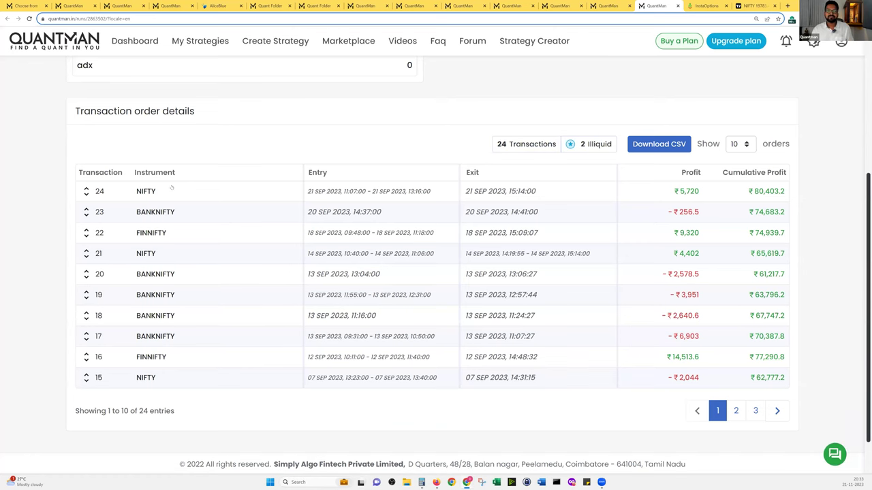
pyautogui.click(86, 191)
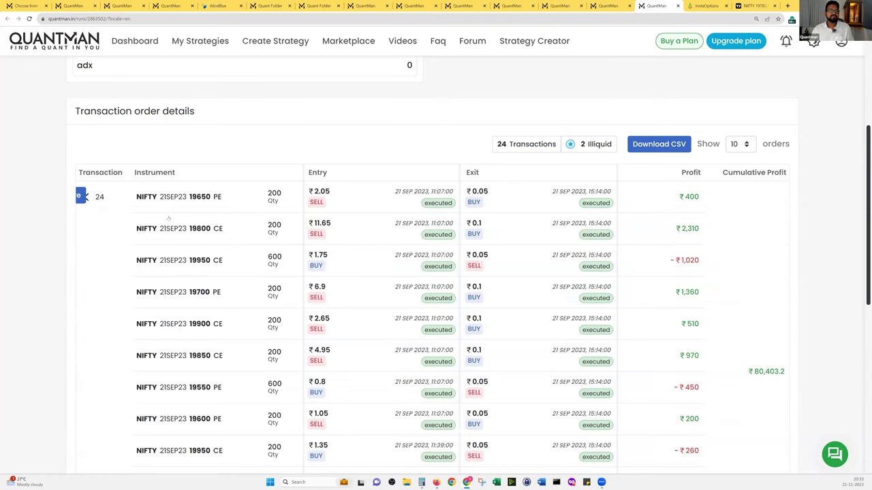
pyautogui.click(174, 214)
pyautogui.click(183, 218)
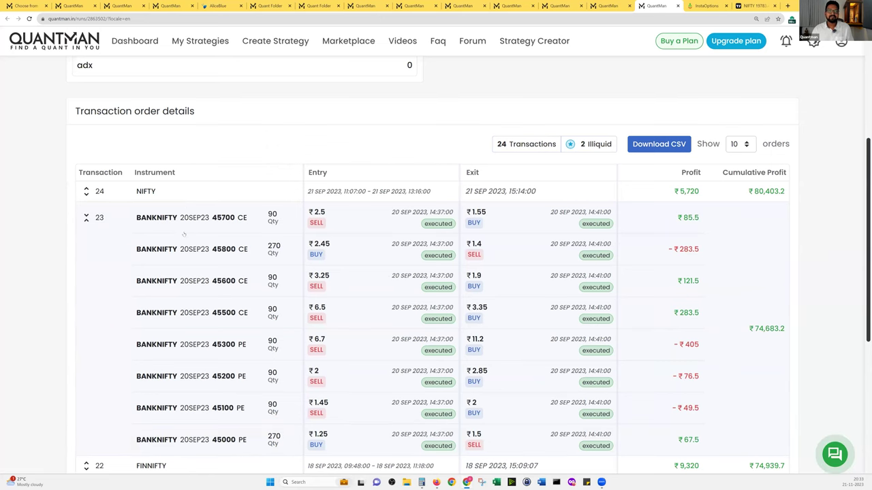
pyautogui.click(182, 232)
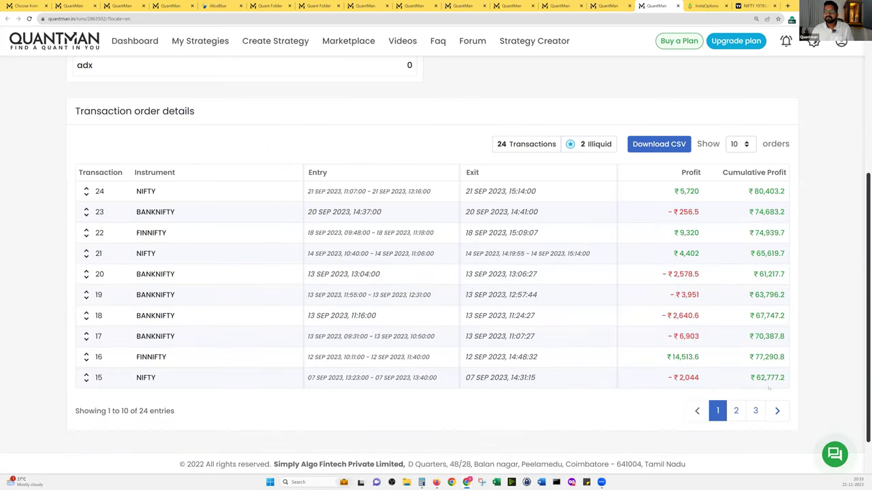
# Page between the last and second transaction pages, checking transaction 1's legs.
pyautogui.click(755, 411)
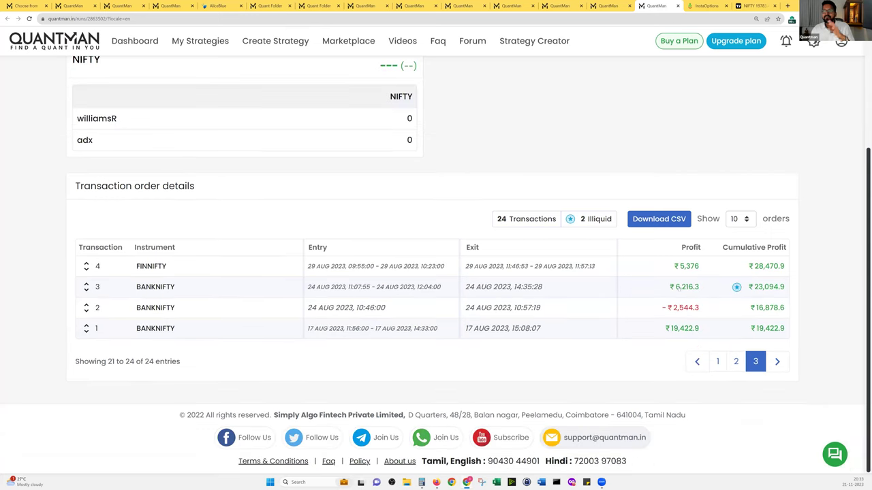
pyautogui.moveTo(665, 329); pyautogui.dragTo(685, 331)
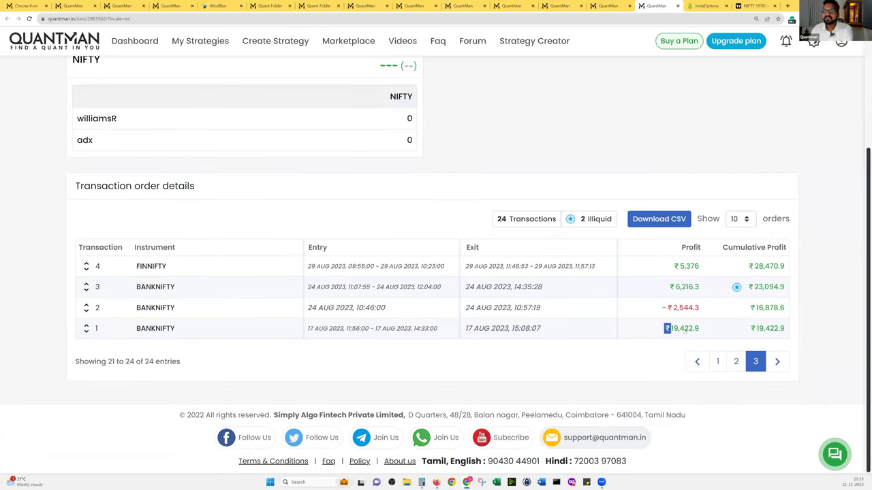
pyautogui.click(671, 328)
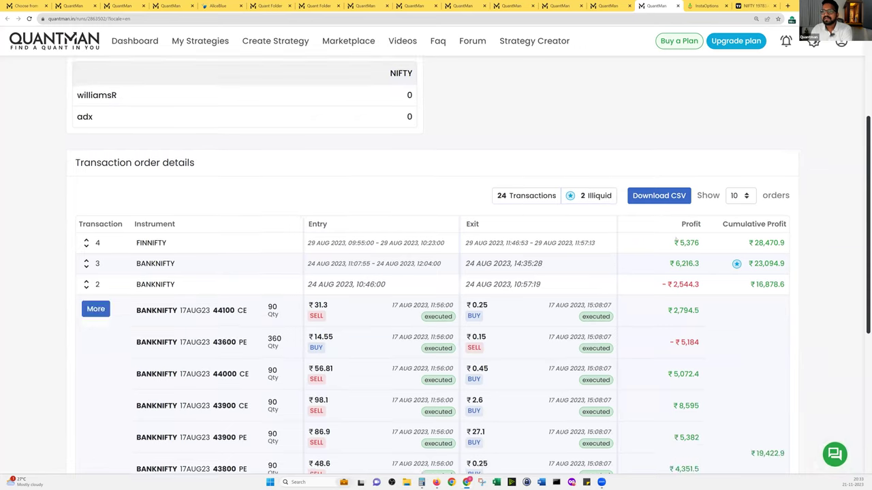
pyautogui.click(671, 328)
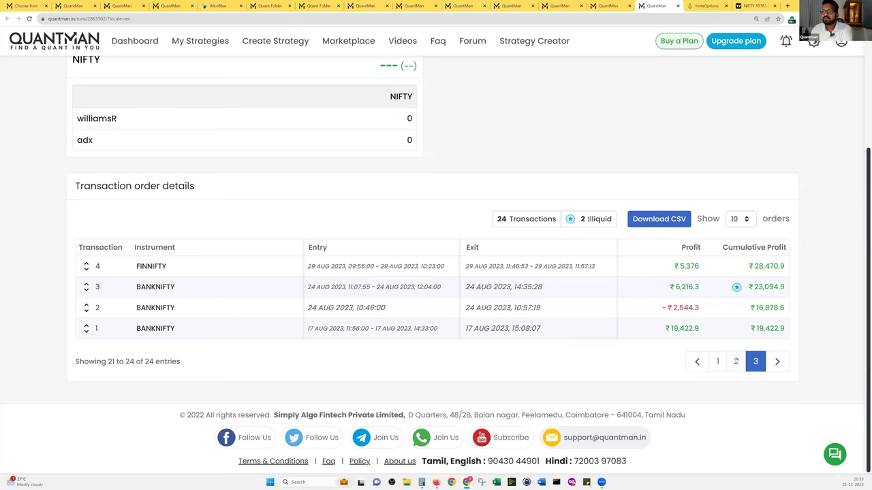
pyautogui.click(736, 362)
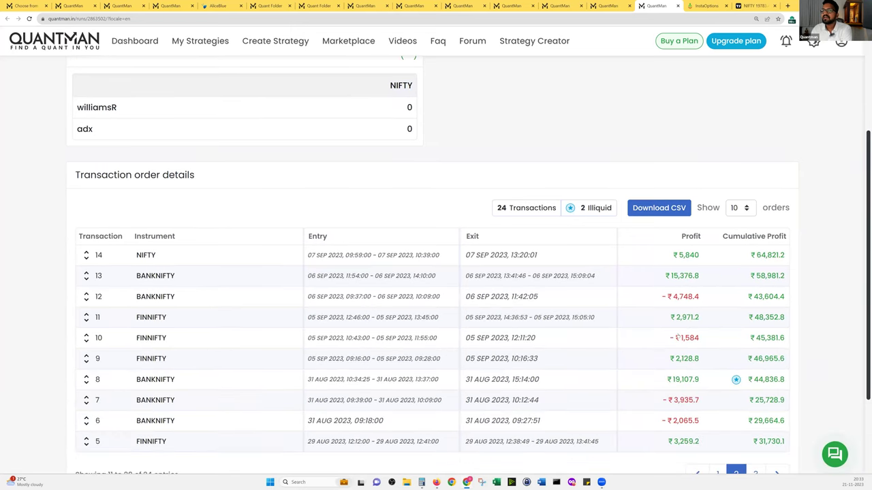
pyautogui.scroll(-1, 676, 337)
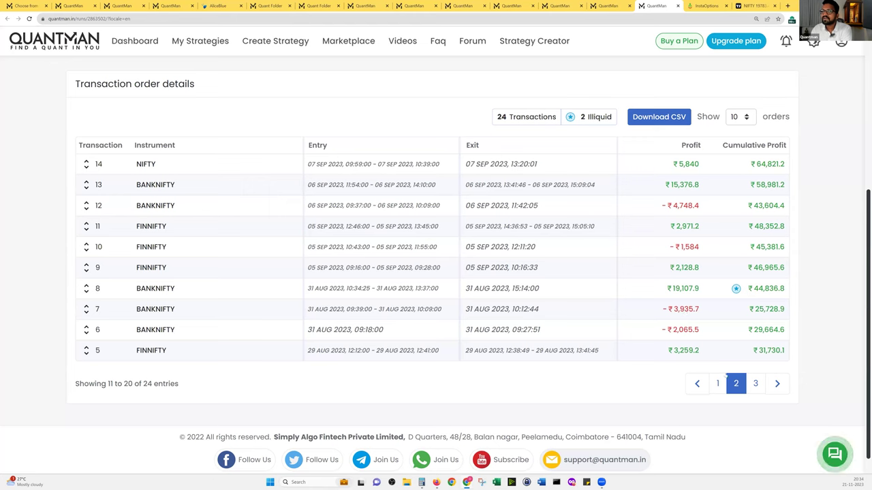
pyautogui.click(754, 383)
pyautogui.click(684, 329)
pyautogui.click(684, 328)
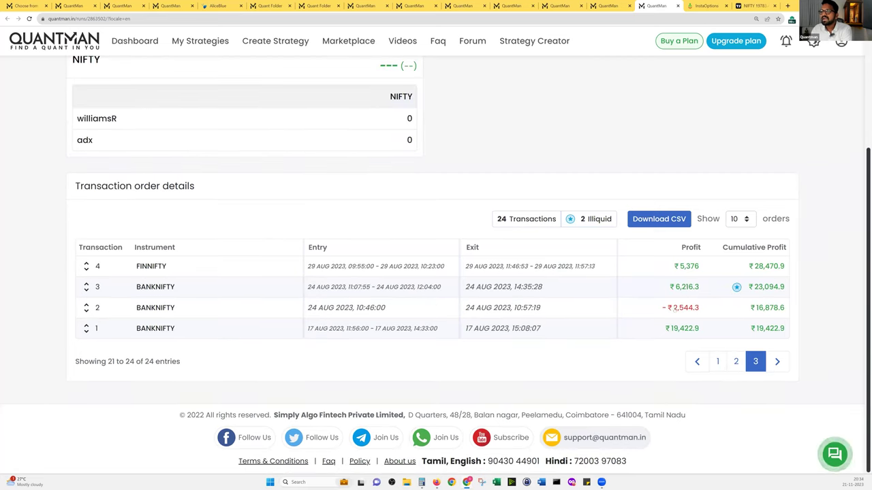
pyautogui.click(734, 361)
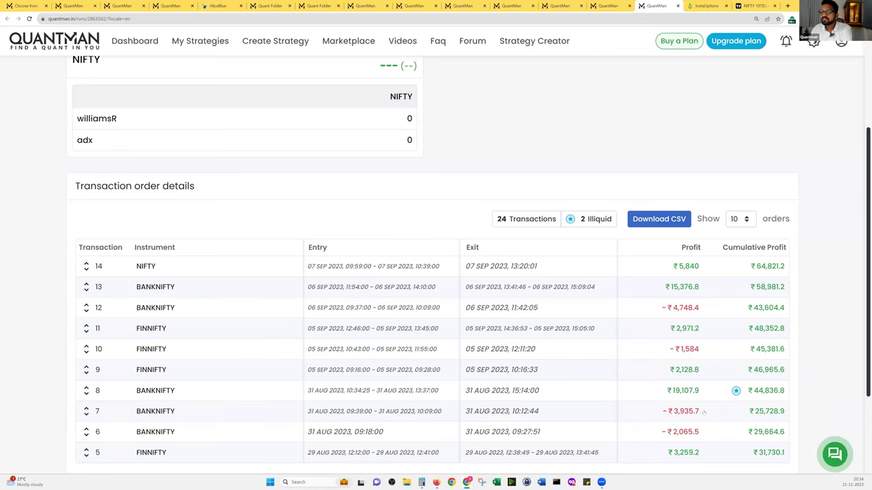
pyautogui.scroll(-2, 696, 431)
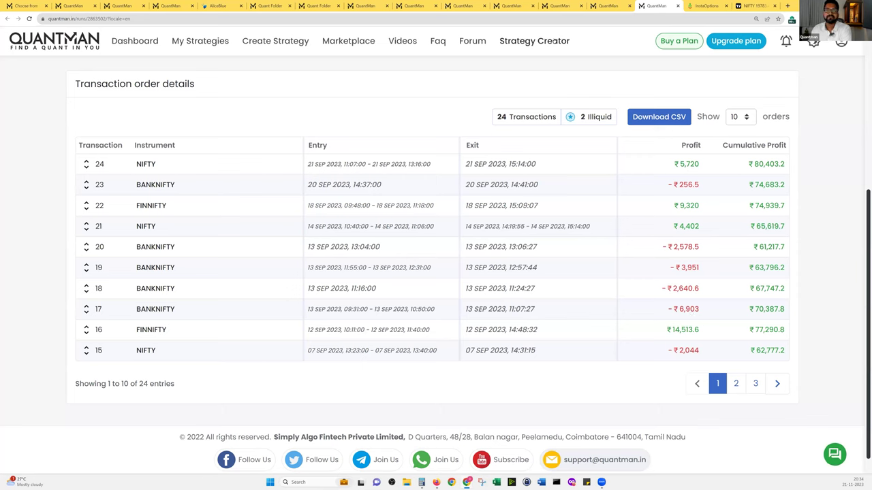
# Compare the transaction tables of the DD FN, DD BN and DD Nifty expiry runs.
pyautogui.click(367, 5)
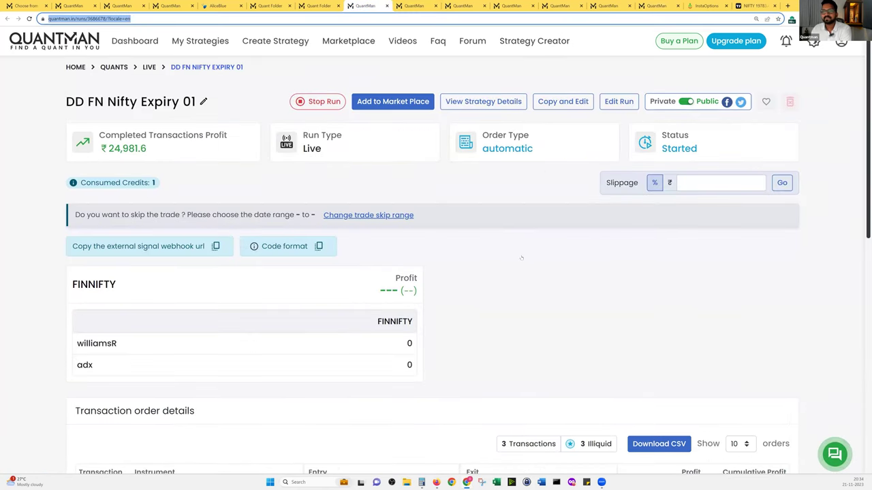
pyautogui.scroll(-4, 519, 257)
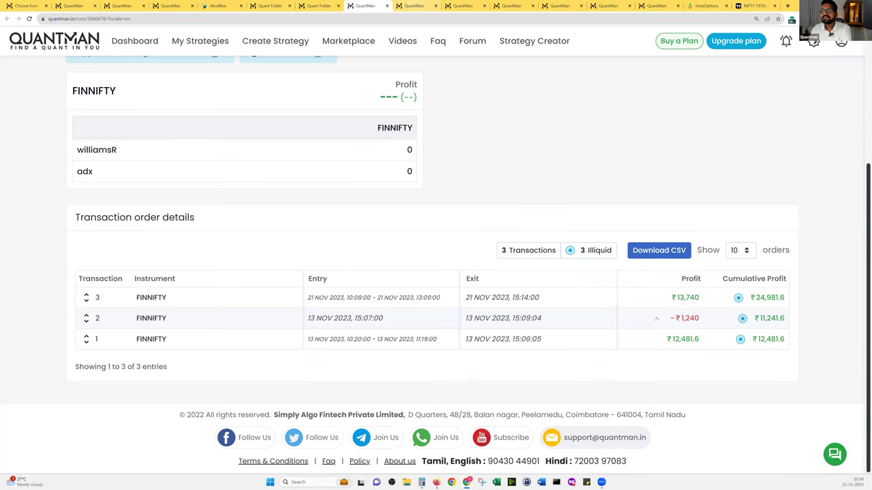
pyautogui.hotkey('ctrl', 'Tab')
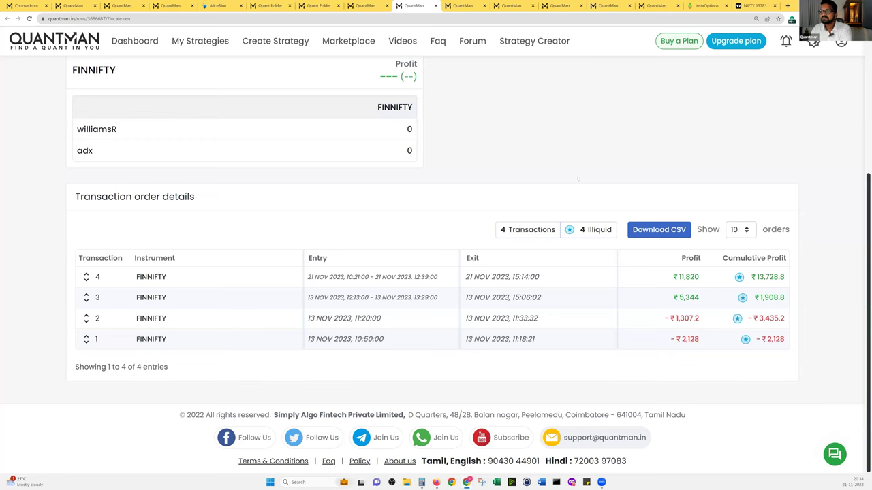
pyautogui.hotkey('ctrl', 'Tab')
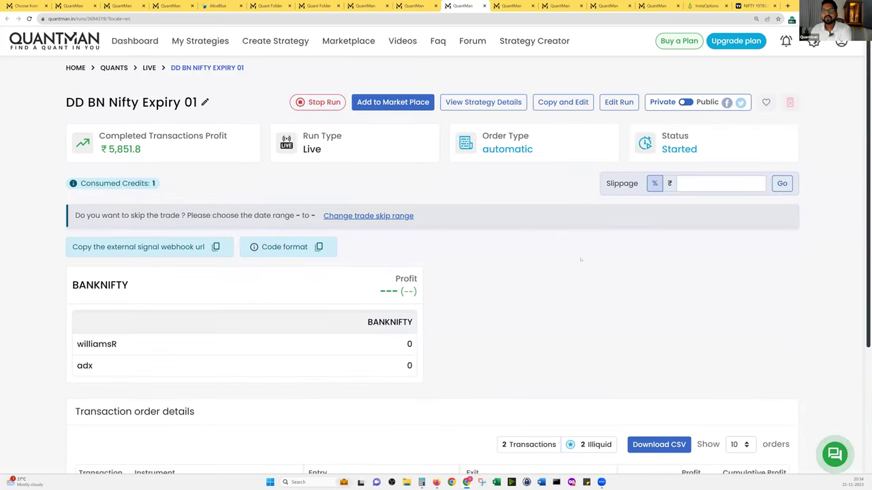
pyautogui.scroll(-3, 581, 260)
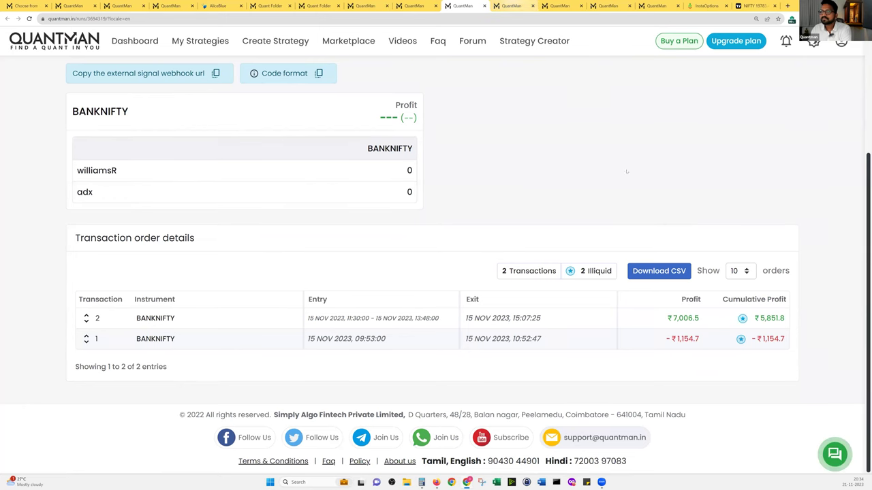
pyautogui.hotkey('ctrl', 'Tab')
pyautogui.scroll(-3, 657, 332)
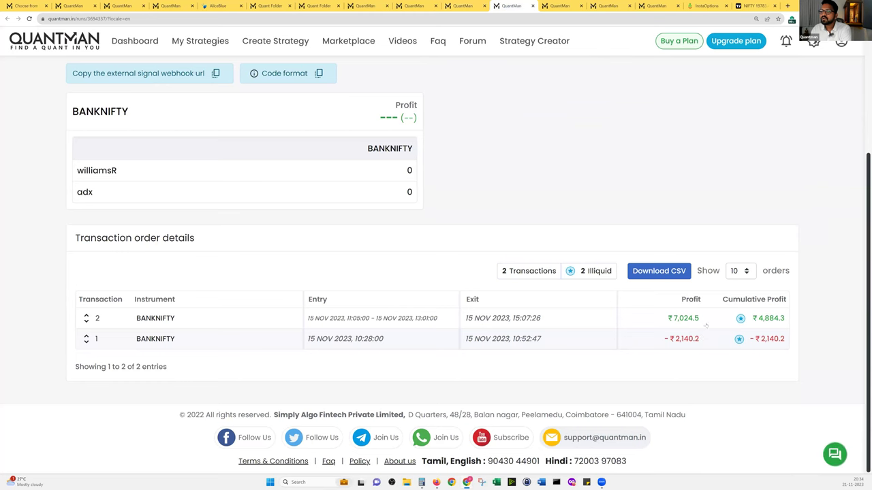
pyautogui.hotkey('ctrl', 'Tab')
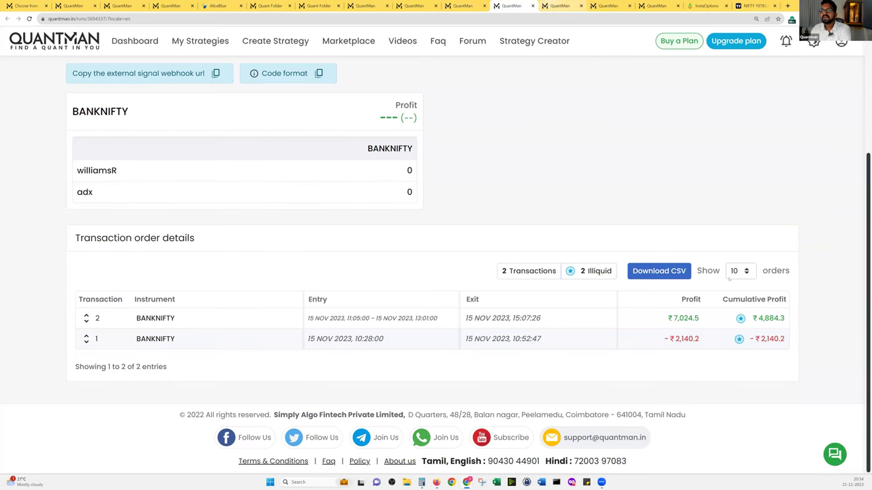
pyautogui.scroll(-3, 690, 341)
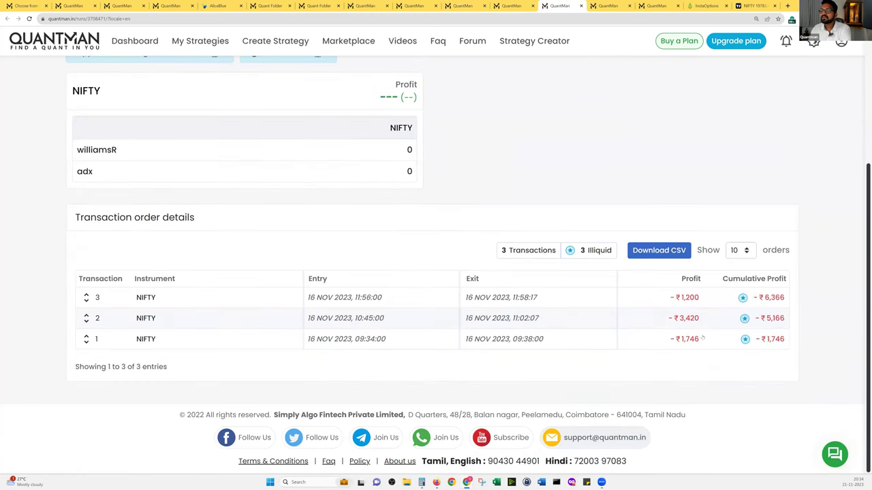
pyautogui.click(603, 6)
pyautogui.scroll(-3, 709, 336)
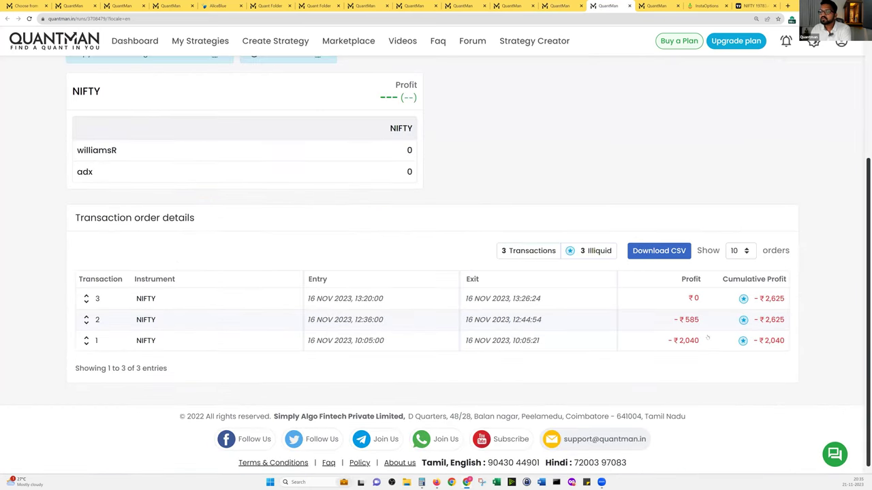
# Return to DD FN Nifty Expiry 01 and start Copy and Edit on it.
pyautogui.hotkey('ctrl', 'shift', 'Tab')
pyautogui.hotkey('ctrl', 'shift', 'Tab')
pyautogui.hotkey('ctrl', 'shift', 'Tab')
pyautogui.hotkey('ctrl', 'shift', 'Tab')
pyautogui.hotkey('ctrl', 'shift', 'Tab')
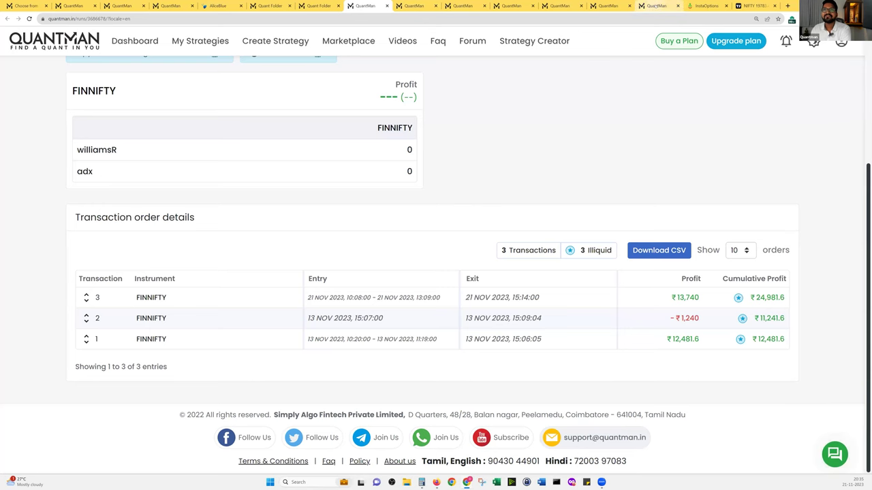
pyautogui.scroll(3, 638, 62)
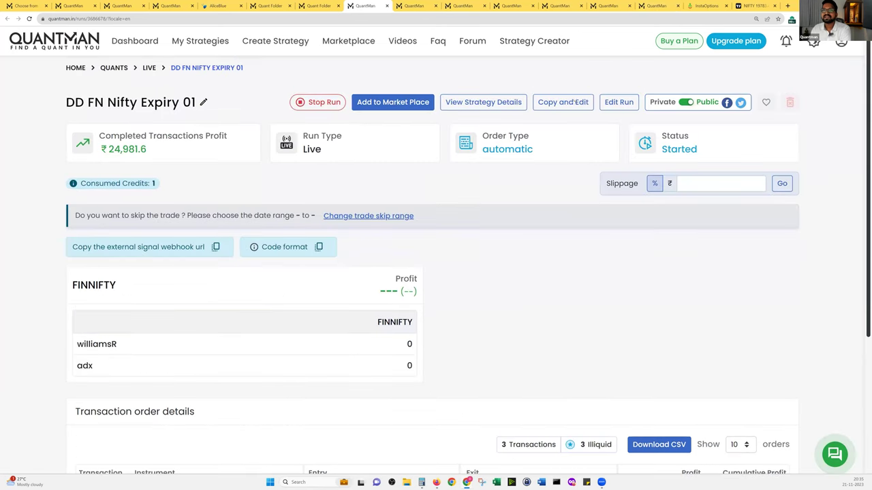
pyautogui.click(562, 102)
# Circle the Stop Loss value 20 in red and handwrite a note beside it.
pyautogui.scroll(-15, 171, 315)
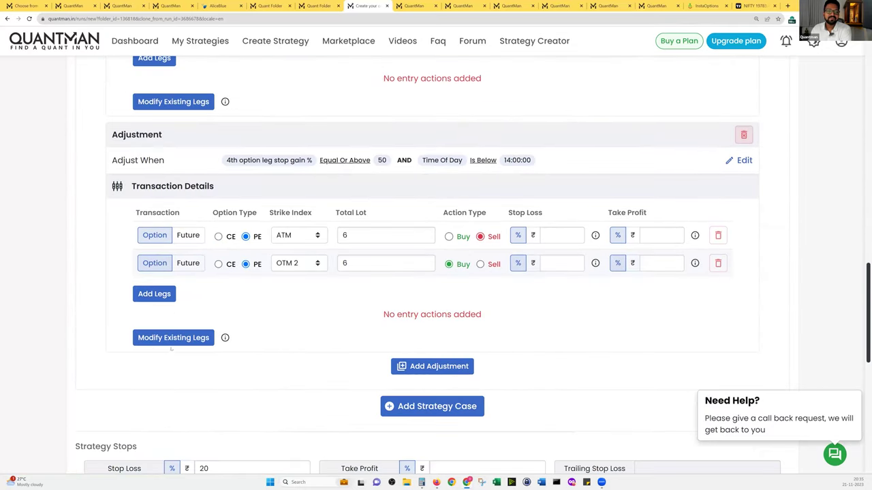
pyautogui.scroll(-2, 171, 348)
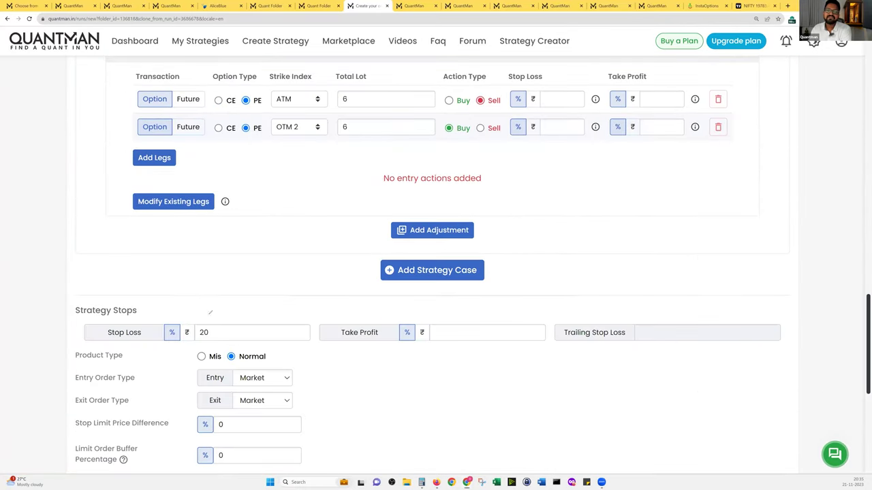
pyautogui.moveTo(218, 306); pyautogui.dragTo(209, 310)
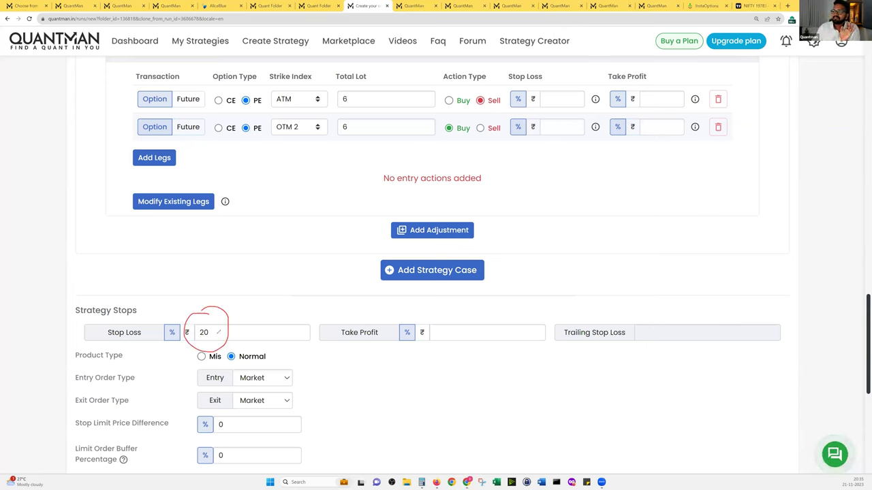
pyautogui.moveTo(194, 321); pyautogui.dragTo(204, 308)
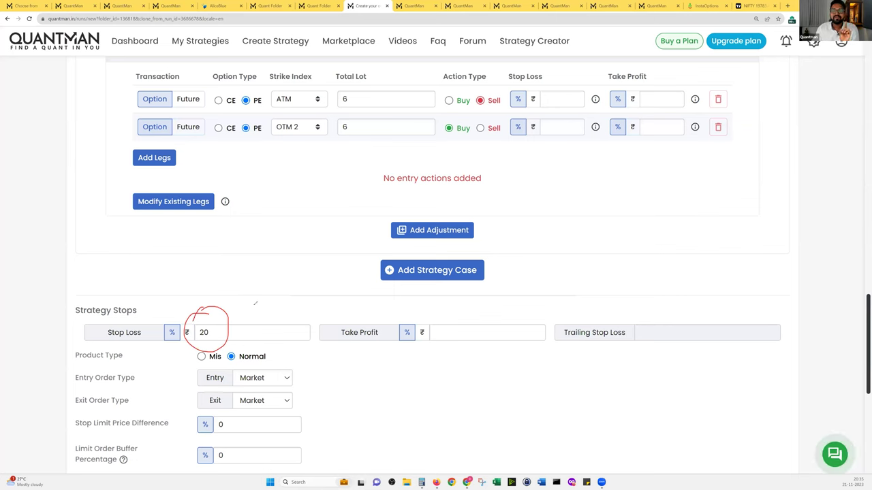
pyautogui.moveTo(247, 320)
pyautogui.mouseDown()
pyautogui.moveTo(254, 296)
pyautogui.moveTo(273, 290)
pyautogui.moveTo(272, 306)
pyautogui.mouseUp()
pyautogui.moveTo(260, 318); pyautogui.dragTo(298, 307)
pyautogui.moveTo(302, 291)
pyautogui.mouseDown()
pyautogui.moveTo(289, 308)
pyautogui.moveTo(310, 294)
pyautogui.moveTo(305, 312)
pyautogui.mouseUp()
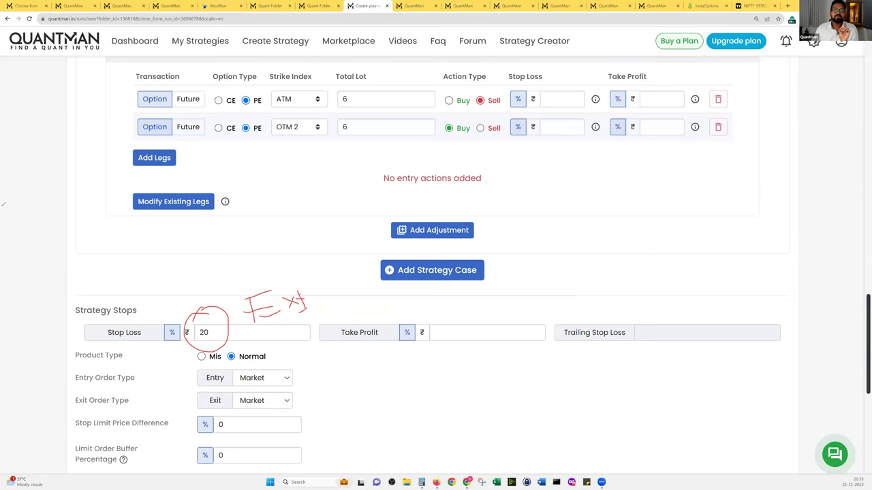
# Filter the folder list to Running Strategies and open DD Selling OTM 02 in a new tab.
pyautogui.scroll(1, 269, 166)
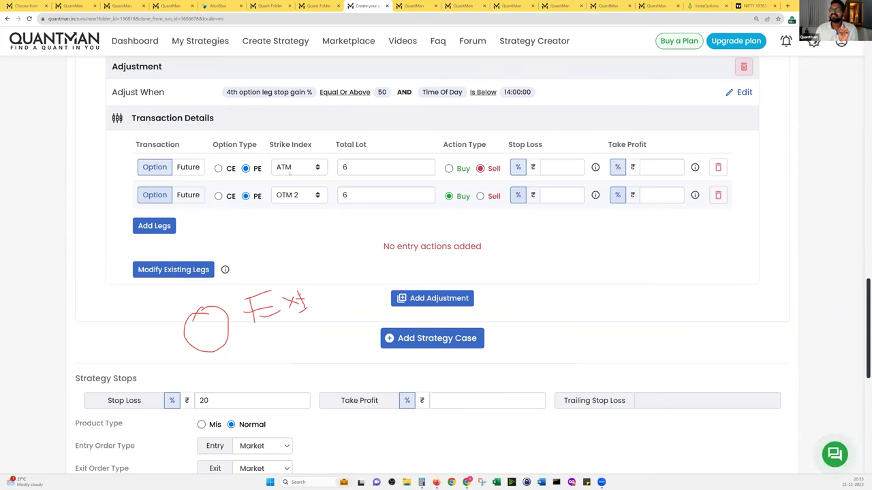
pyautogui.scroll(2, 299, 198)
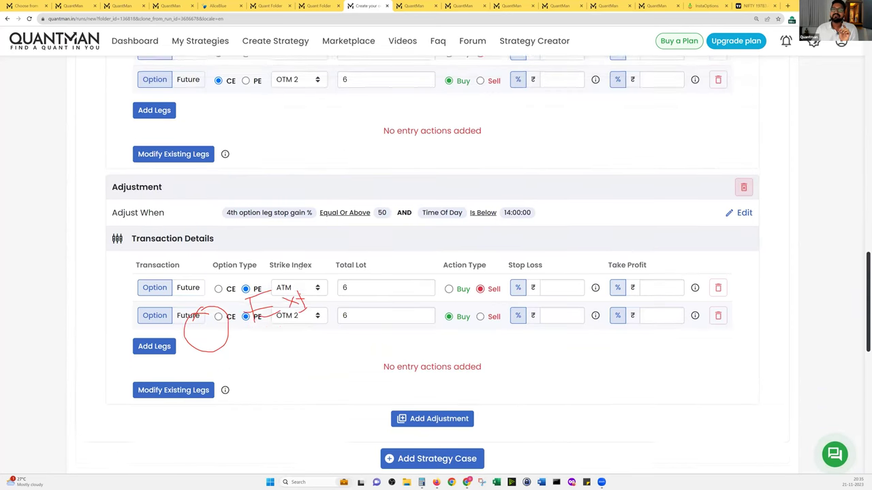
pyautogui.scroll(3, 304, 210)
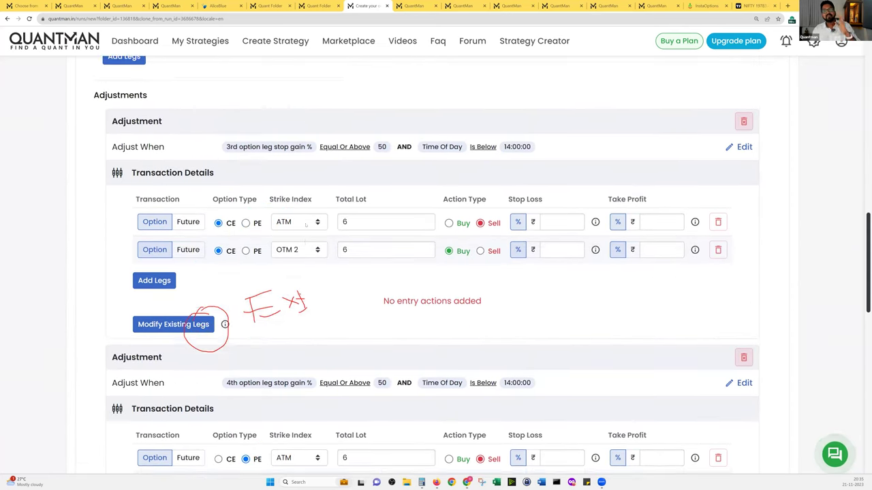
pyautogui.scroll(2, 306, 226)
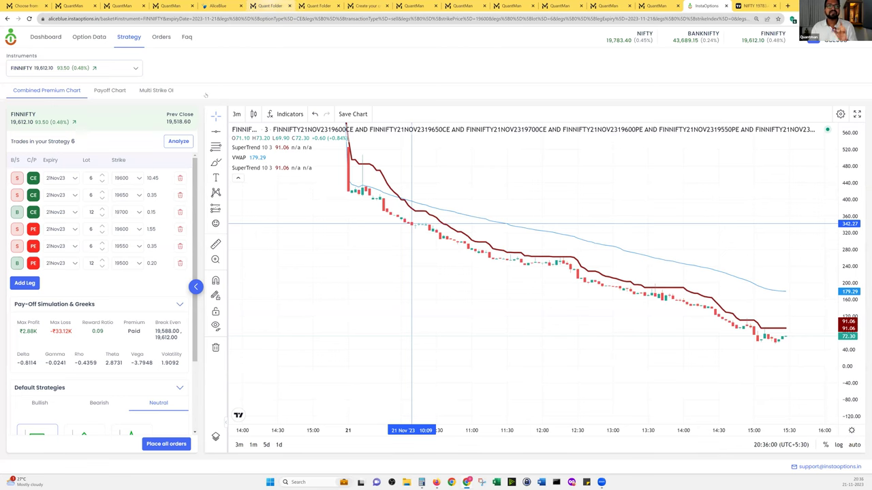
pyautogui.click(270, 6)
pyautogui.scroll(4, 362, 185)
pyautogui.scroll(10, 364, 185)
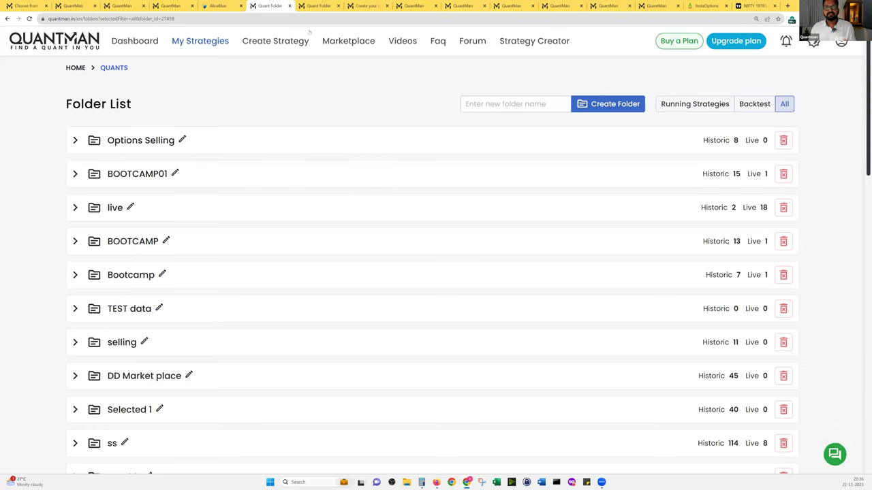
pyautogui.click(320, 7)
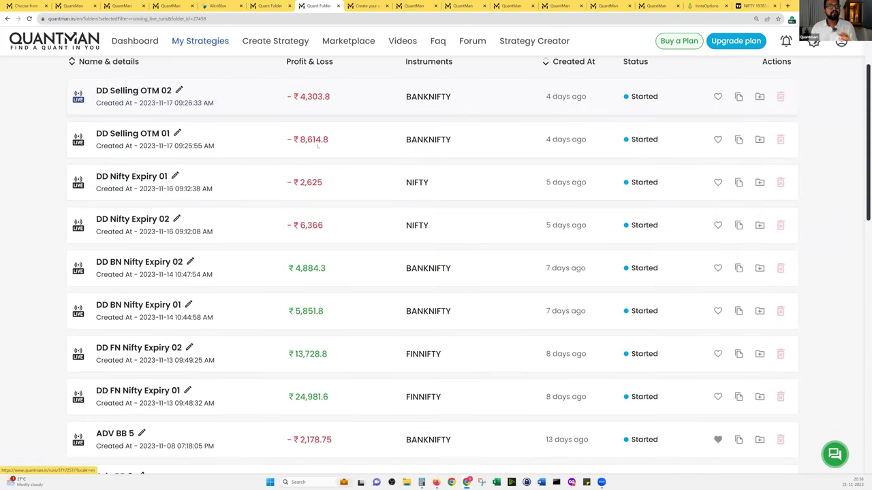
pyautogui.scroll(3, 324, 209)
pyautogui.rightClick(324, 204)
pyautogui.click(347, 208)
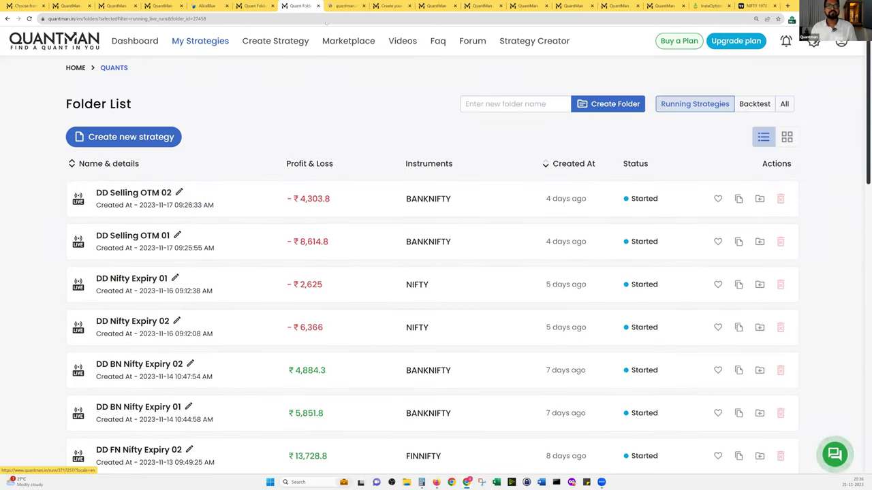
pyautogui.hotkey('ctrl', 'Tab')
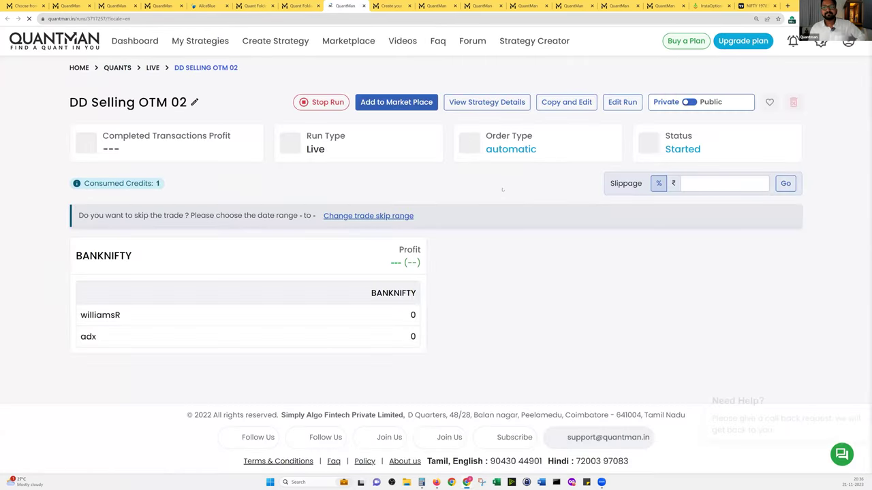
# Expand Transaction 1 of DD Selling OTM 02 to view its order legs.
pyautogui.scroll(-3, 590, 322)
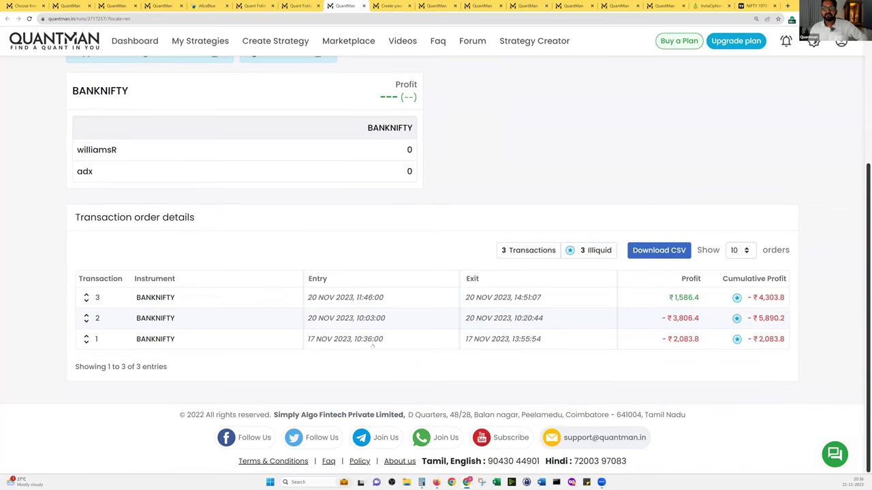
pyautogui.click(265, 334)
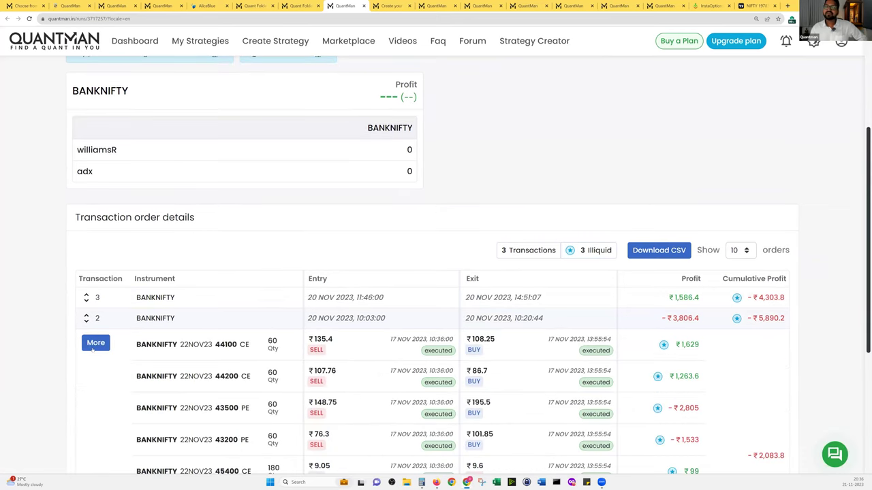
pyautogui.scroll(-2, 326, 233)
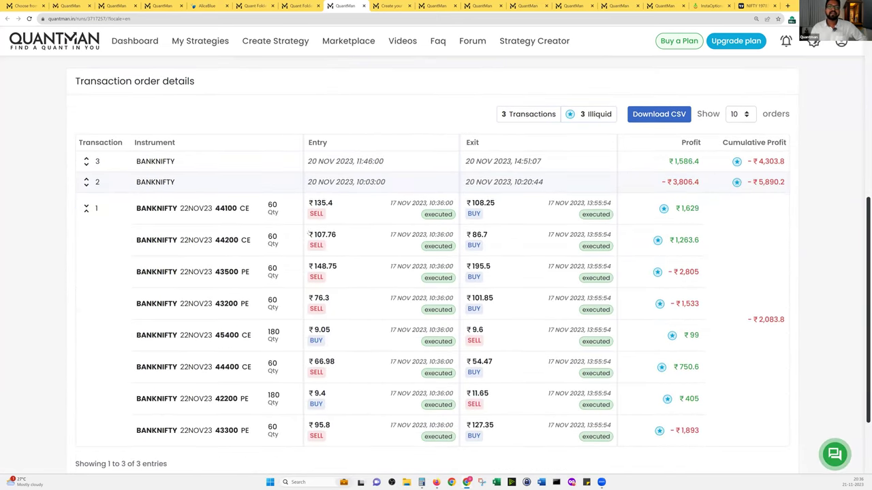
pyautogui.scroll(5, 490, 178)
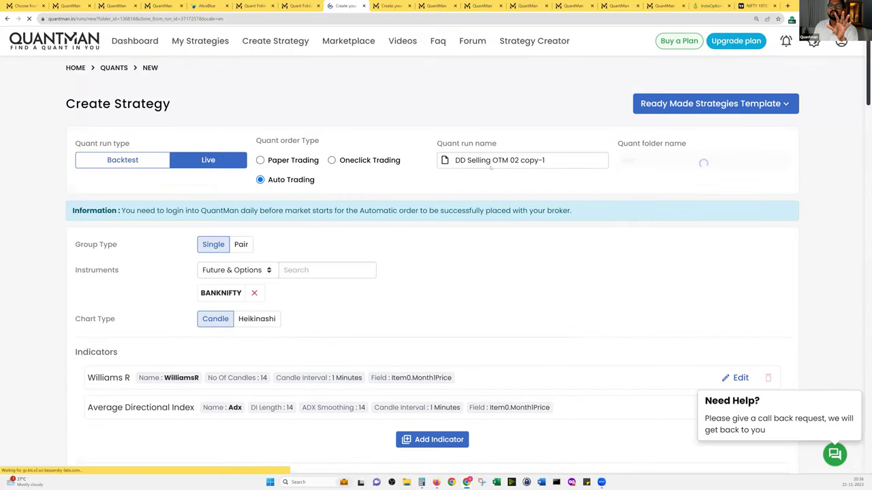
pyautogui.scroll(-4, 455, 206)
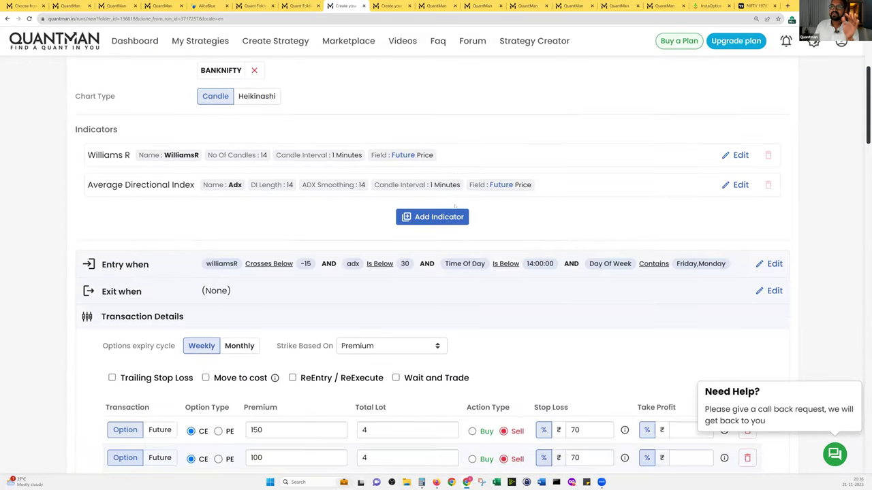
pyautogui.scroll(-1, 455, 206)
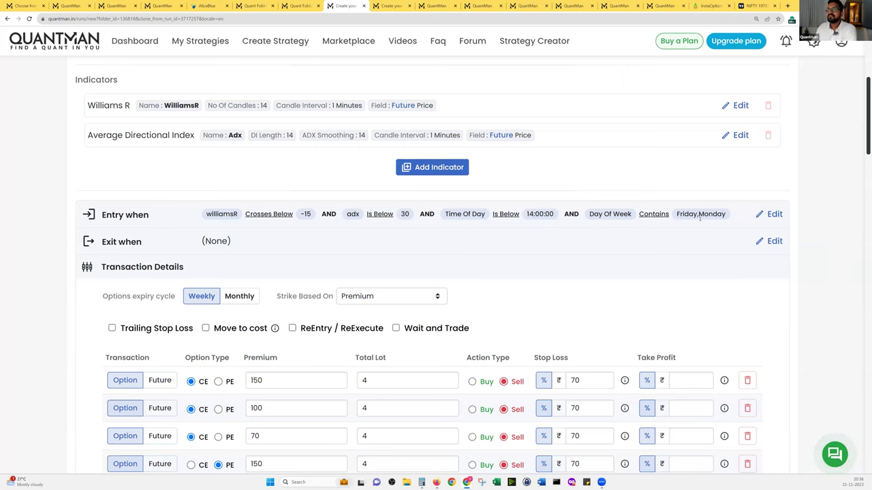
pyautogui.click(770, 214)
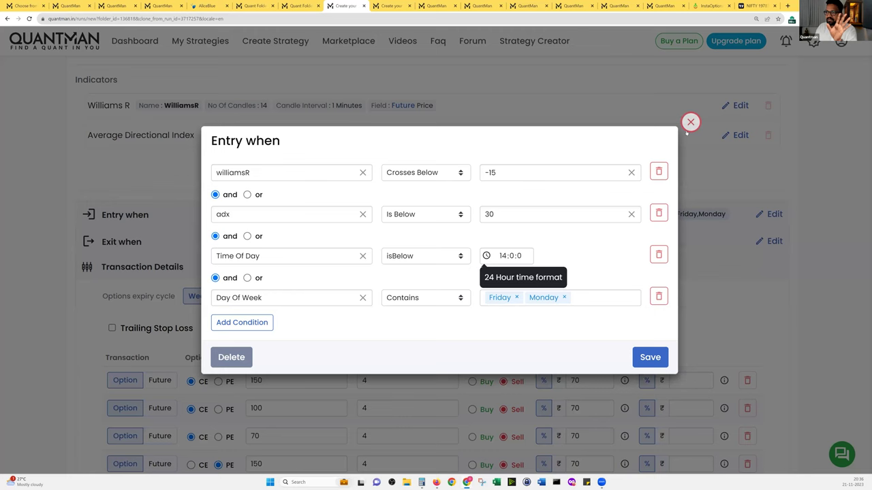
pyautogui.click(690, 122)
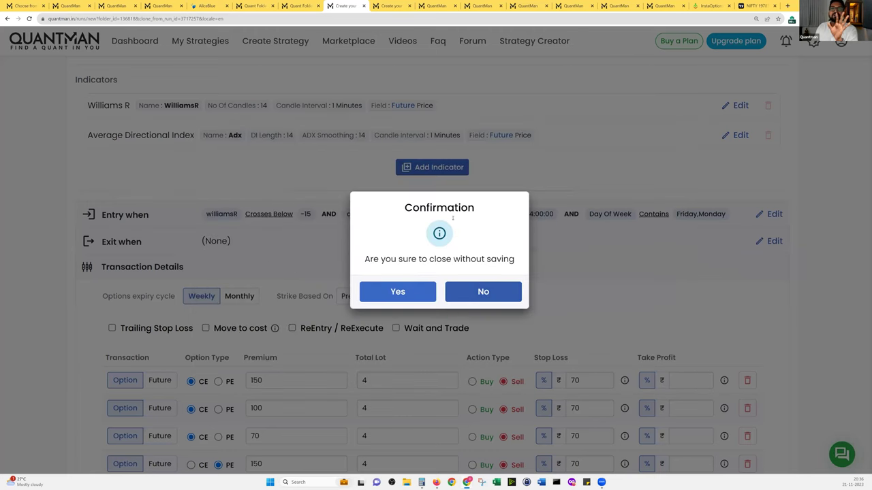
pyautogui.press('Escape')
pyautogui.scroll(-3, 467, 199)
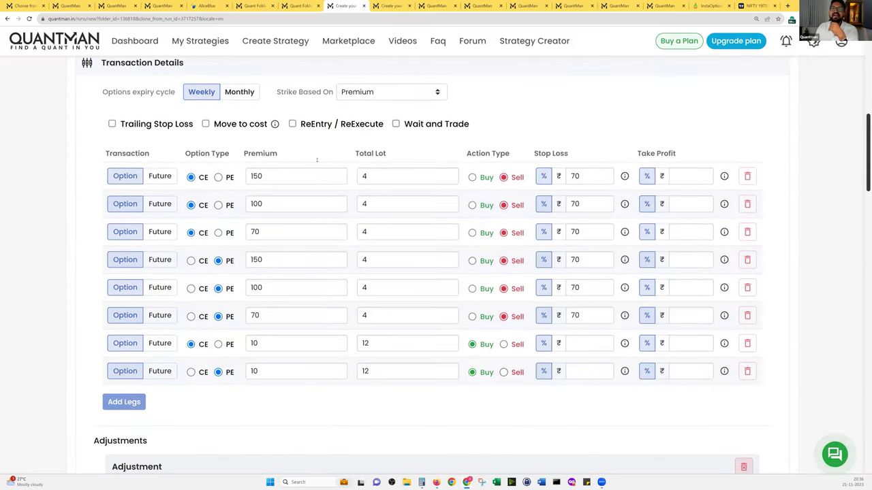
pyautogui.scroll(-1, 317, 160)
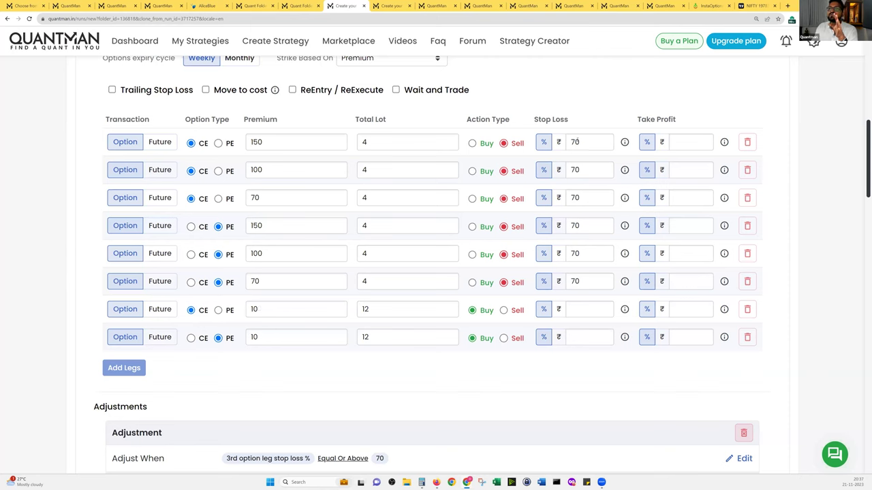
pyautogui.doubleClick(573, 142)
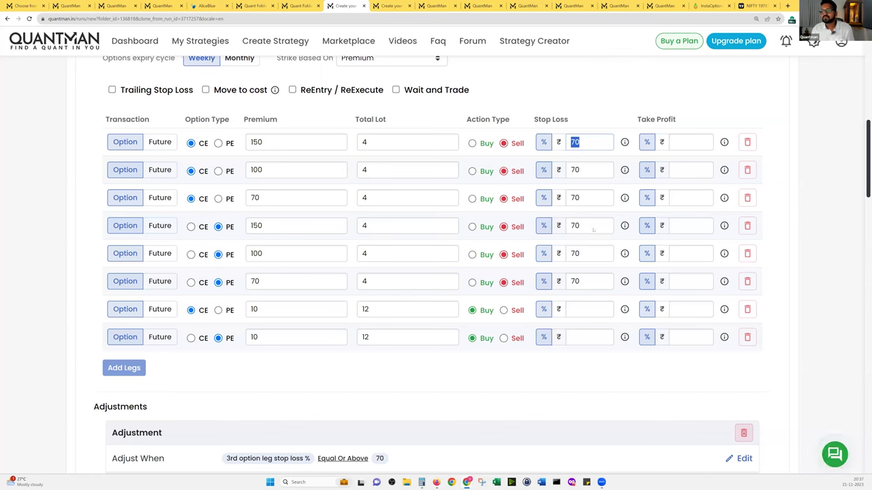
pyautogui.click(566, 253)
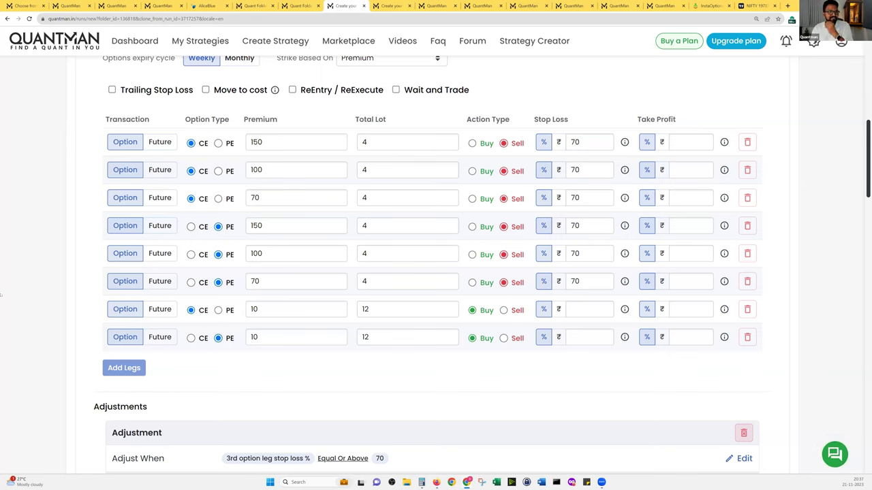
pyautogui.moveTo(270, 136)
pyautogui.mouseDown()
pyautogui.moveTo(275, 151)
pyautogui.moveTo(252, 161)
pyautogui.moveTo(274, 192)
pyautogui.mouseUp()
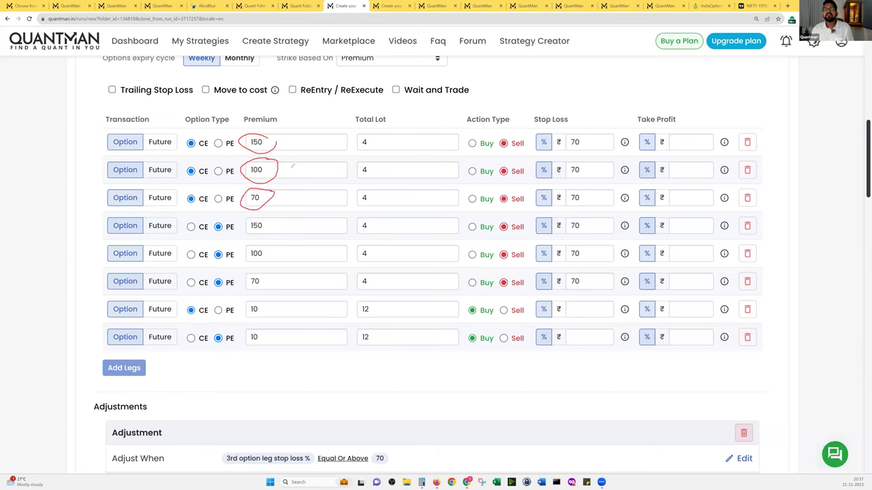
pyautogui.moveTo(282, 126)
pyautogui.mouseDown()
pyautogui.moveTo(163, 121)
pyautogui.moveTo(95, 135)
pyautogui.moveTo(292, 192)
pyautogui.moveTo(283, 127)
pyautogui.mouseUp()
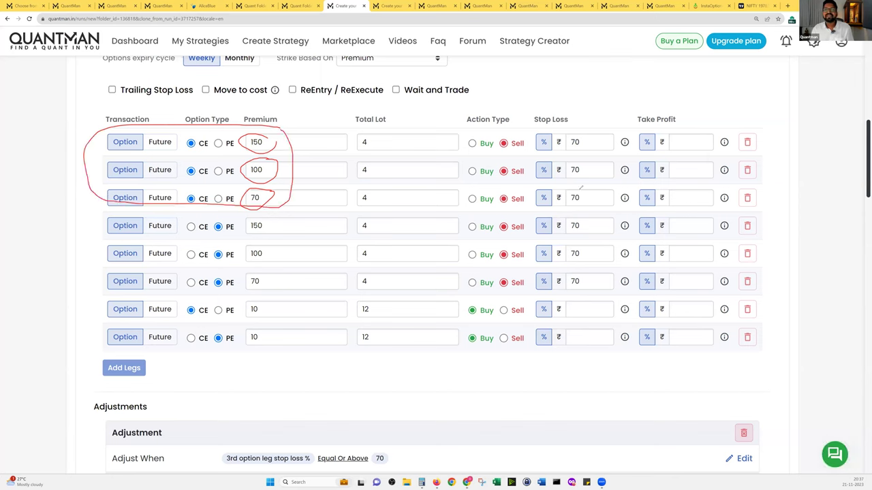
pyautogui.moveTo(585, 135)
pyautogui.mouseDown()
pyautogui.moveTo(577, 129)
pyautogui.moveTo(568, 210)
pyautogui.moveTo(587, 127)
pyautogui.mouseUp()
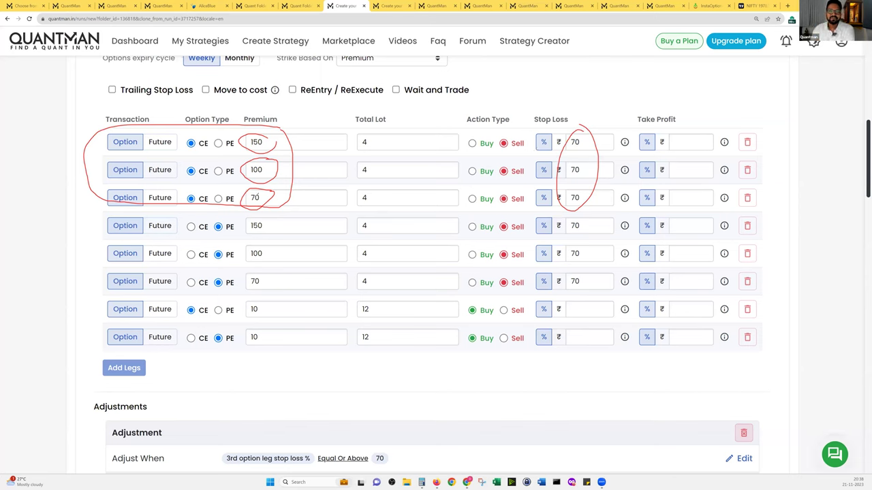
pyautogui.moveTo(264, 187)
pyautogui.mouseDown()
pyautogui.moveTo(245, 205)
pyautogui.moveTo(272, 188)
pyautogui.mouseUp()
pyautogui.press('e')
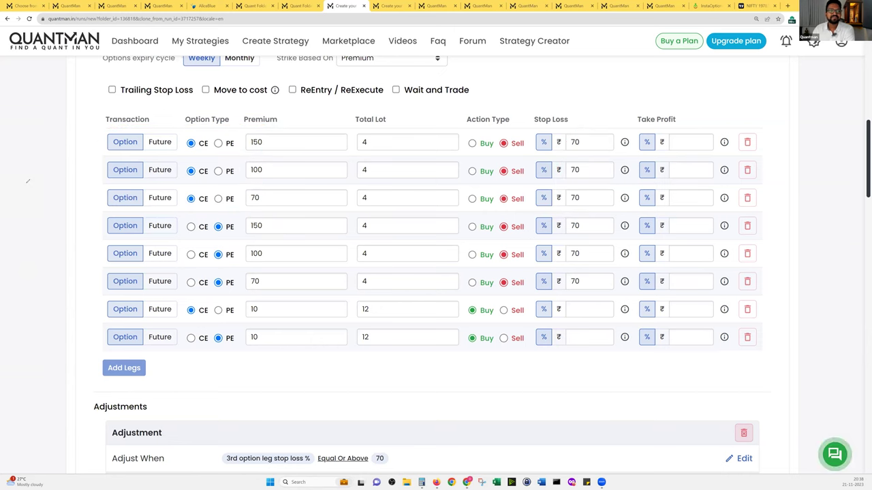
pyautogui.scroll(-3, 305, 240)
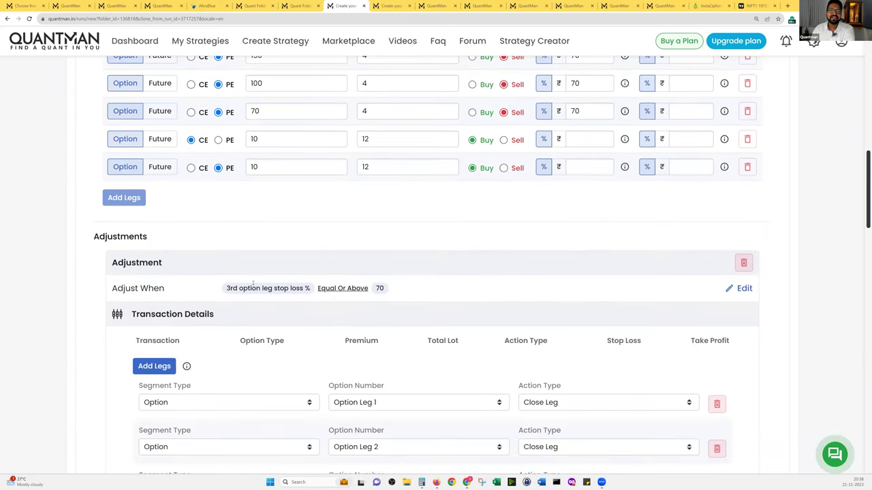
pyautogui.scroll(-1, 317, 285)
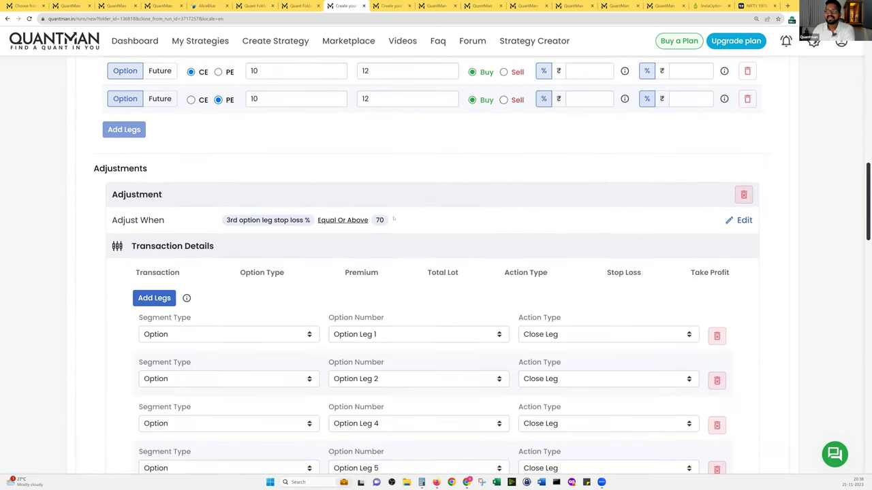
pyautogui.scroll(-1, 393, 218)
pyautogui.scroll(-1, 394, 218)
pyautogui.scroll(1, 258, 206)
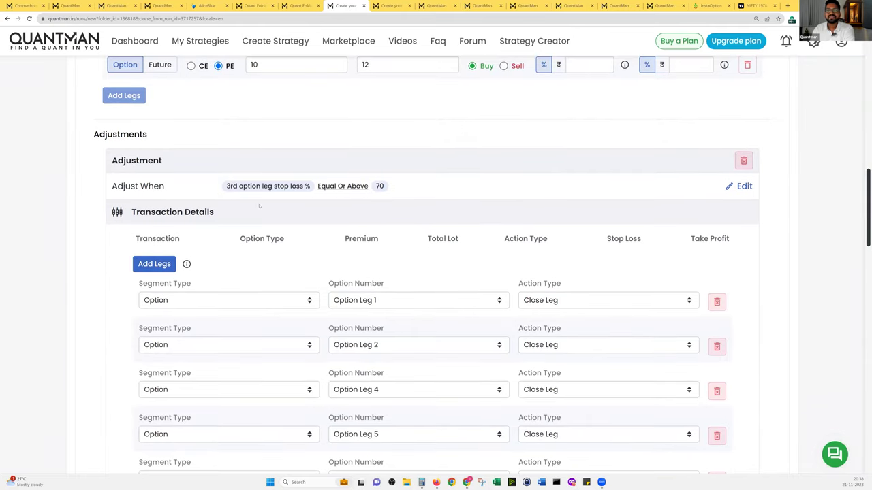
pyautogui.scroll(3, 253, 143)
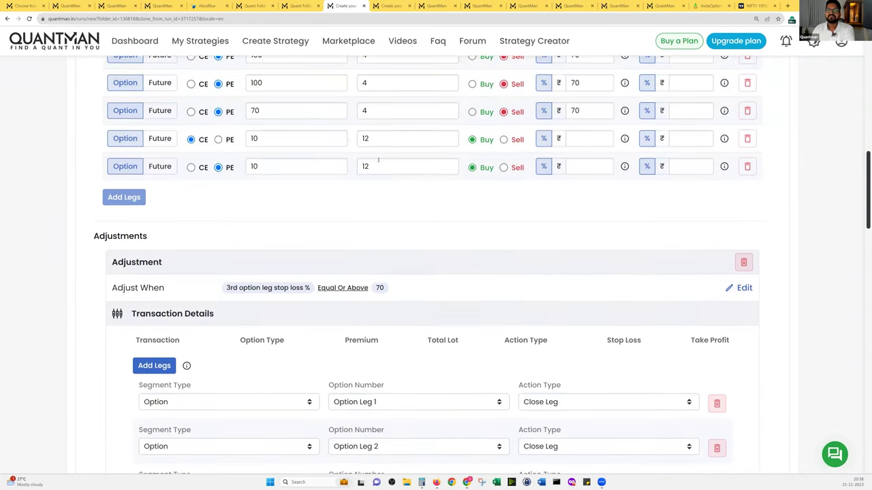
pyautogui.scroll(-3, 368, 193)
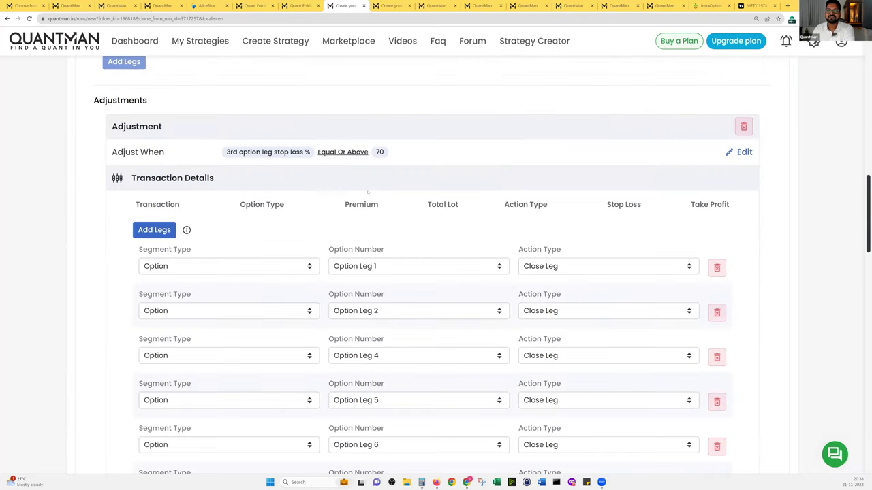
pyautogui.scroll(-2, 368, 193)
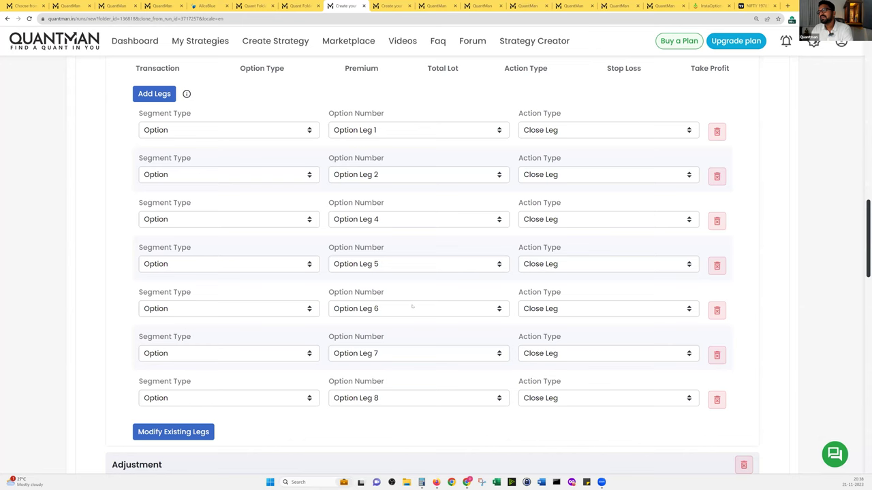
pyautogui.scroll(-3, 444, 216)
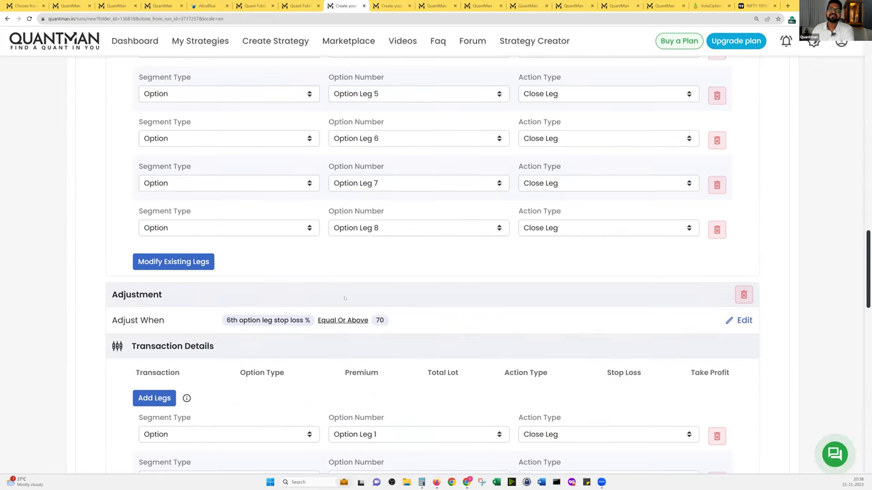
pyautogui.scroll(10, 344, 297)
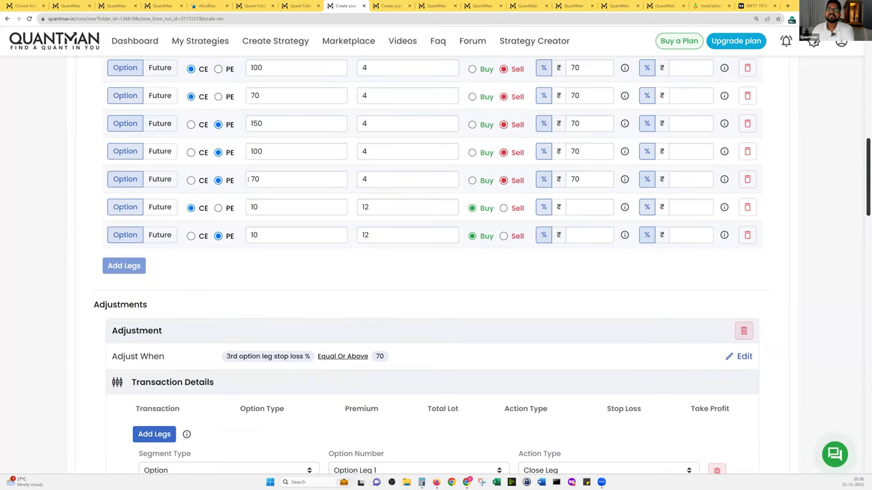
pyautogui.doubleClick(255, 179)
pyautogui.scroll(-8, 375, 229)
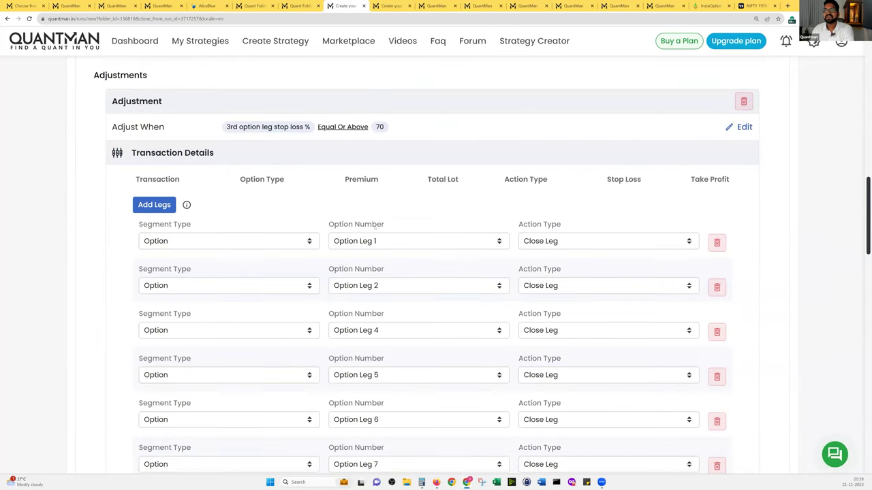
pyautogui.scroll(-7, 375, 229)
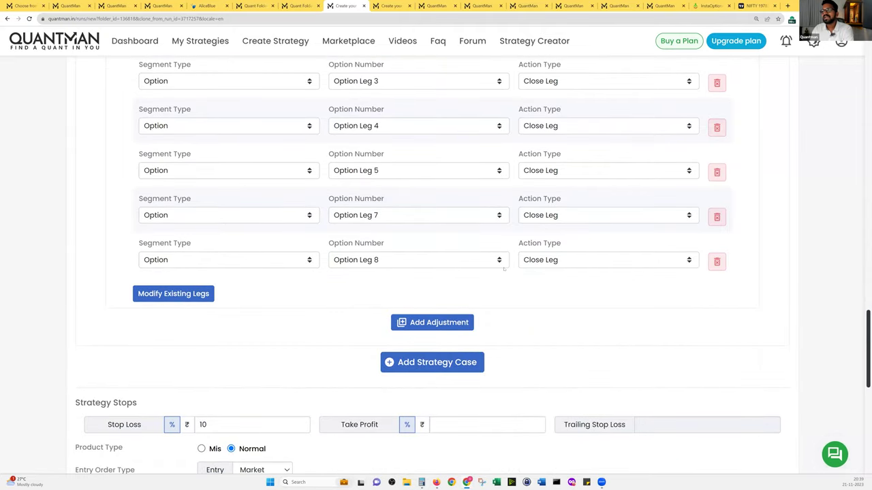
pyautogui.scroll(-1, 362, 280)
pyautogui.scroll(-1, 361, 279)
pyautogui.doubleClick(198, 356)
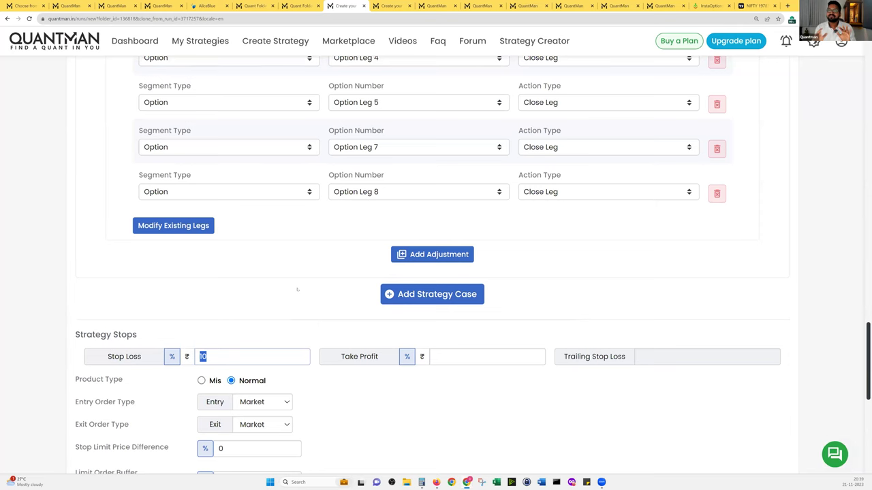
pyautogui.scroll(10, 297, 289)
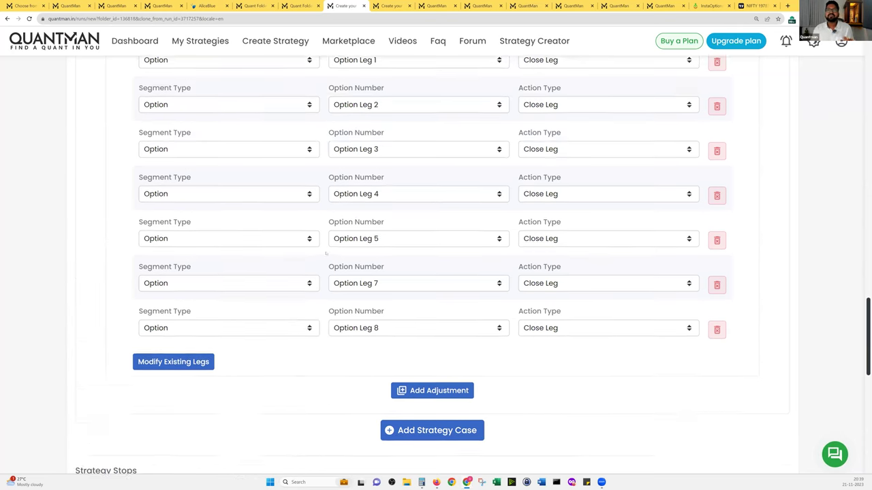
pyautogui.scroll(12, 338, 175)
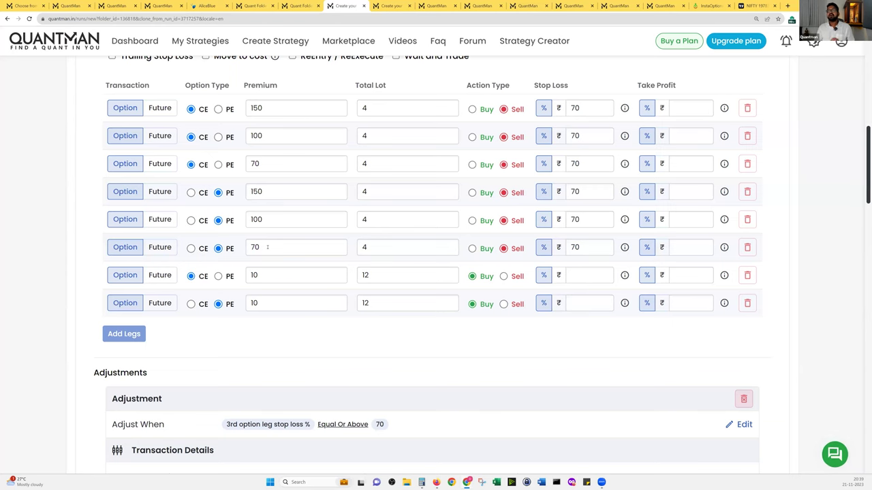
# Review the InstaOptions combined premium chart, then bring up the NIFTY run's three −₹2,625 trades.
pyautogui.scroll(1, 269, 254)
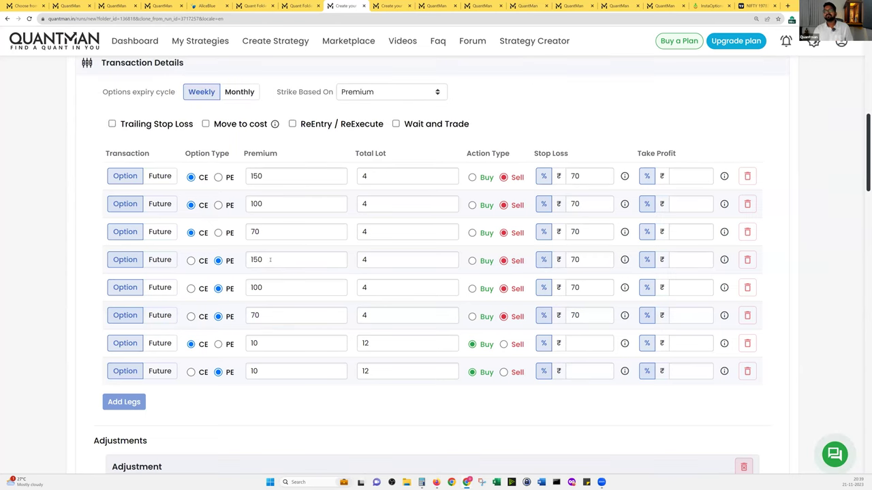
pyautogui.scroll(-1, 270, 260)
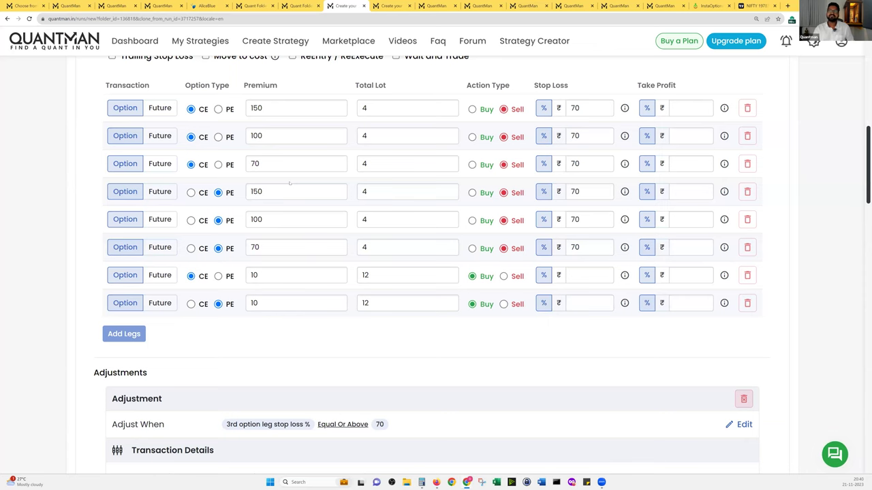
pyautogui.scroll(-4, 289, 182)
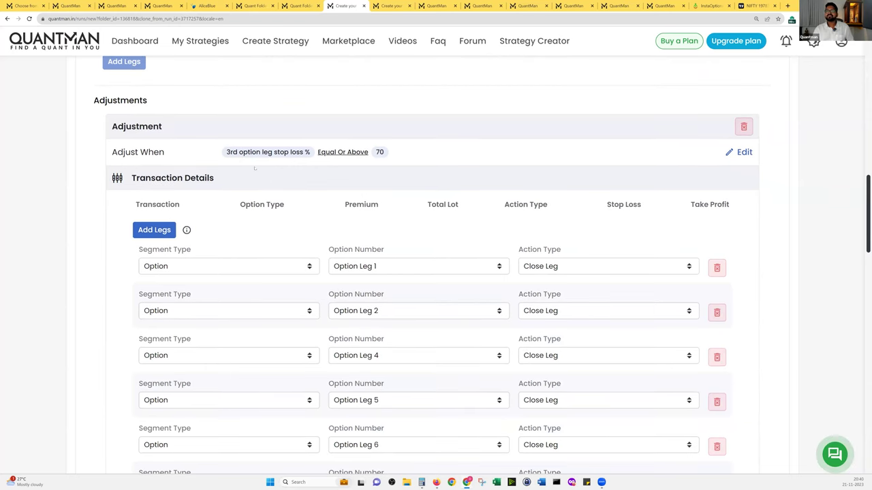
pyautogui.scroll(3, 349, 163)
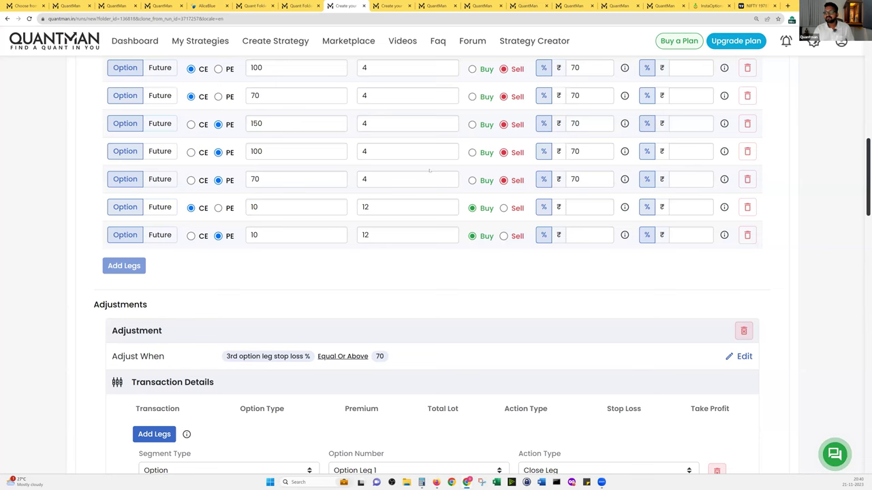
pyautogui.scroll(-10, 170, 313)
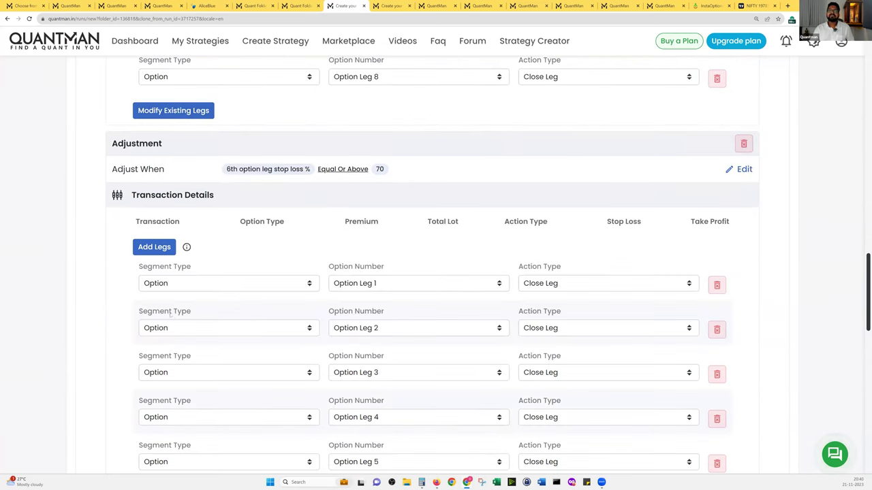
pyautogui.scroll(-2, 129, 305)
pyautogui.scroll(-1, 221, 288)
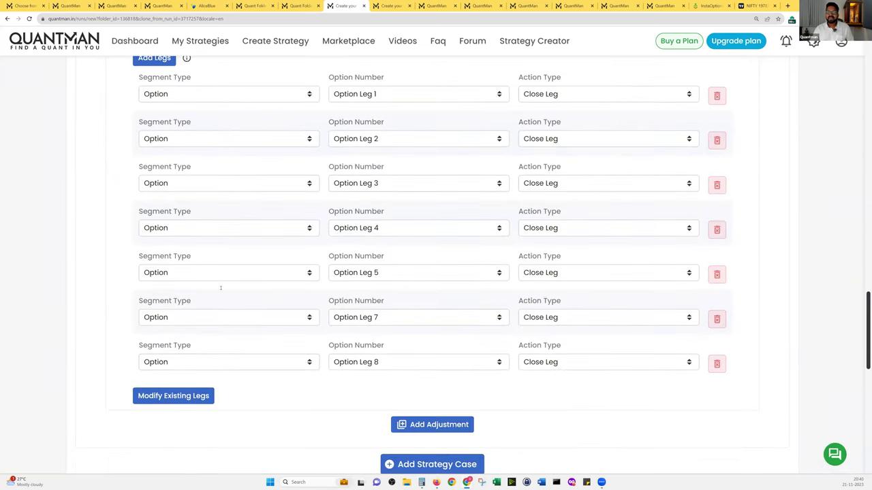
pyautogui.scroll(-3, 221, 288)
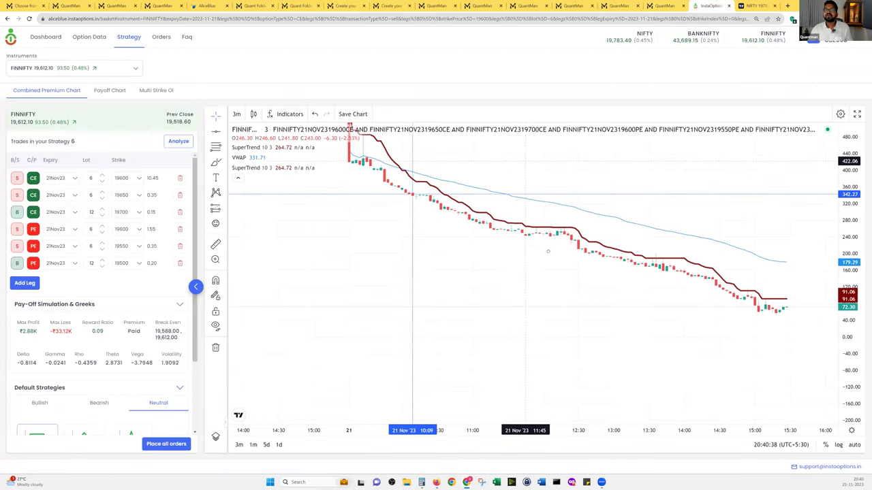
pyautogui.moveTo(525, 306); pyautogui.dragTo(550, 307)
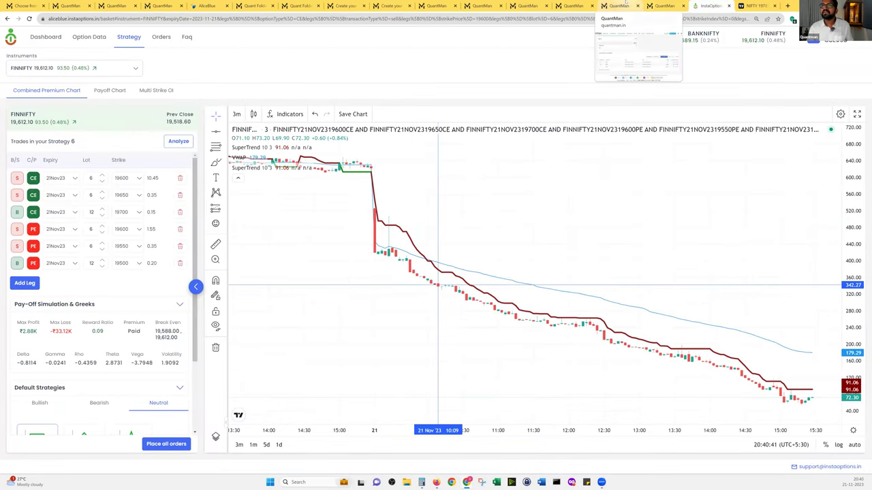
pyautogui.click(664, 5)
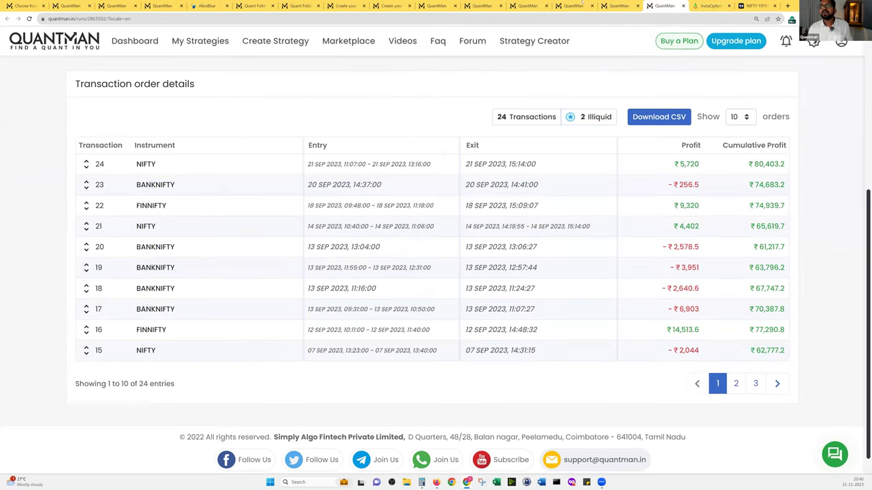
pyautogui.click(575, 7)
# Go to the Folder List, expand the Default folder and filter to Running Strategies.
pyautogui.hotkey('ctrl', 'Tab')
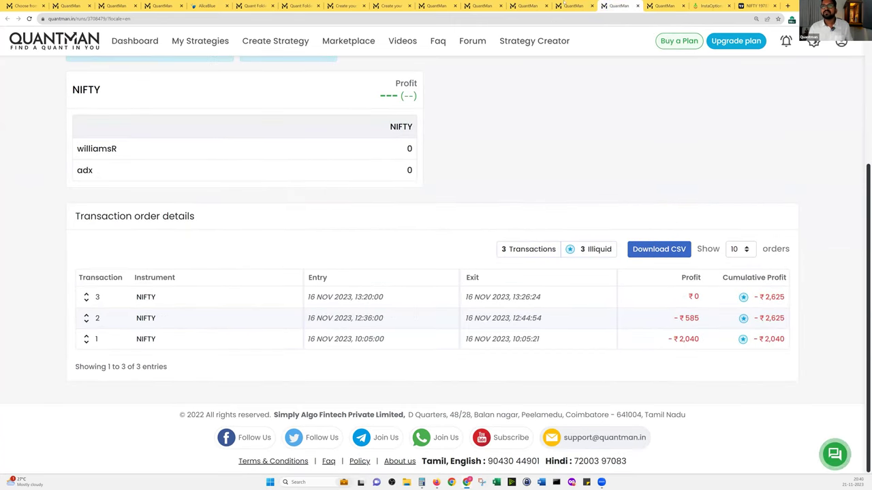
pyautogui.hotkey('ctrl', 'Tab')
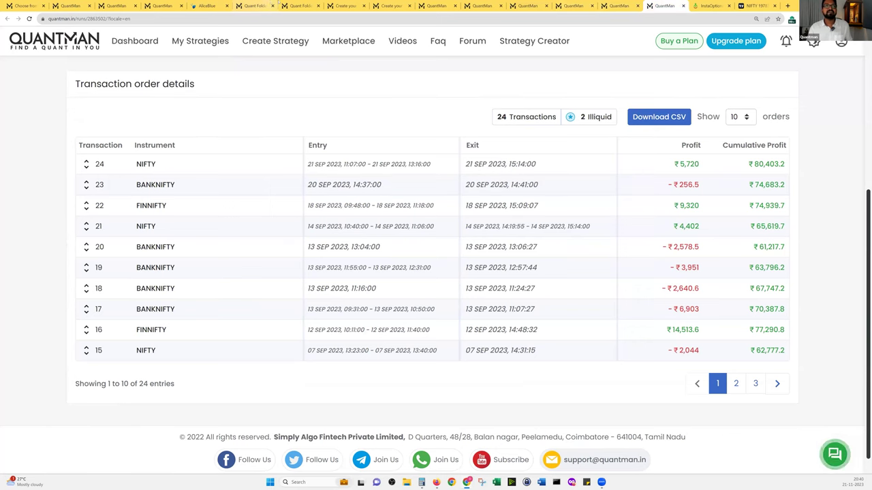
pyautogui.click(256, 5)
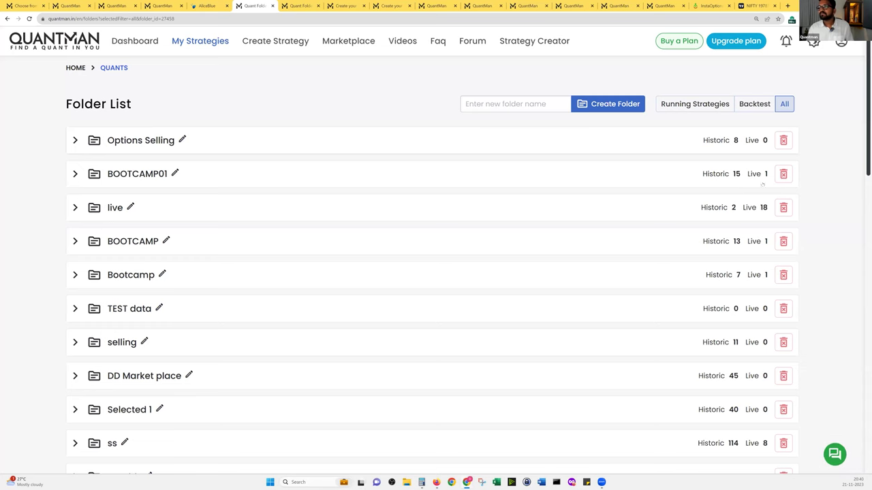
pyautogui.scroll(-10, 763, 183)
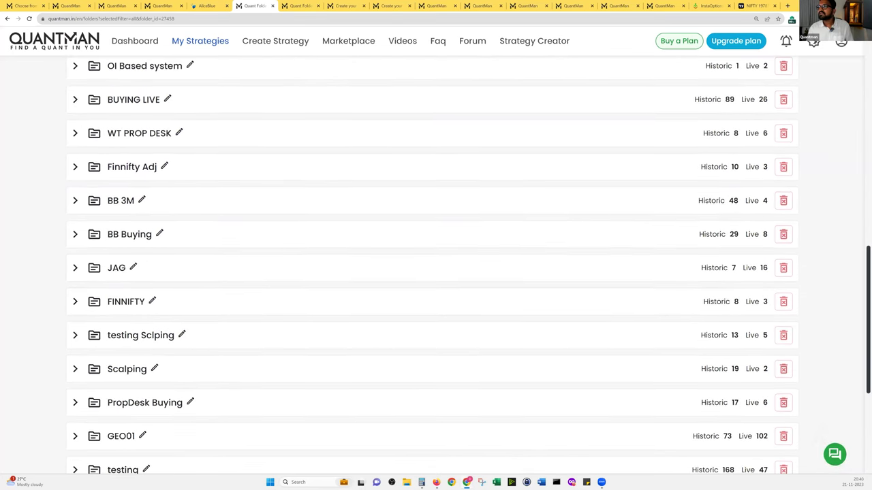
pyautogui.scroll(-4, 661, 282)
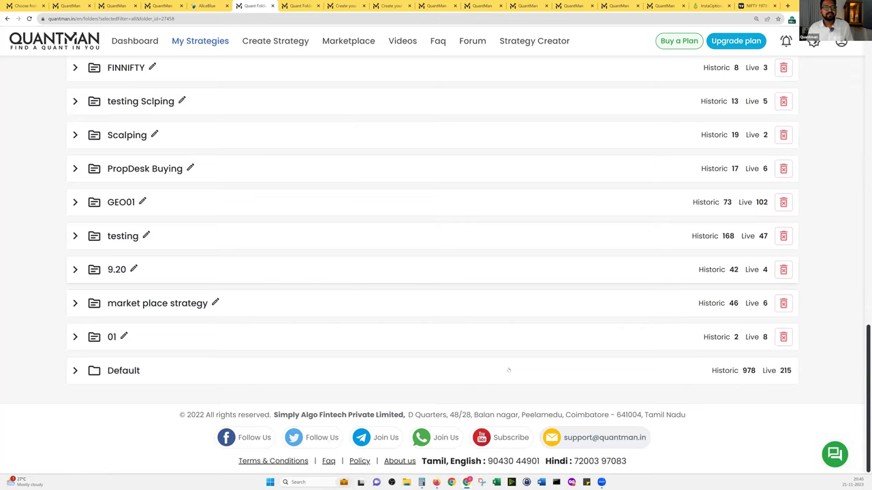
pyautogui.click(508, 370)
pyautogui.scroll(3, 645, 132)
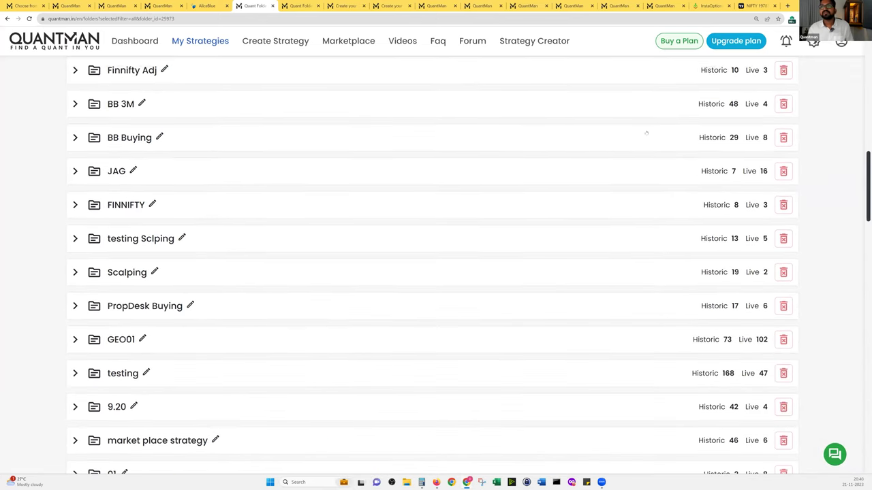
pyautogui.scroll(10, 681, 109)
pyautogui.click(695, 103)
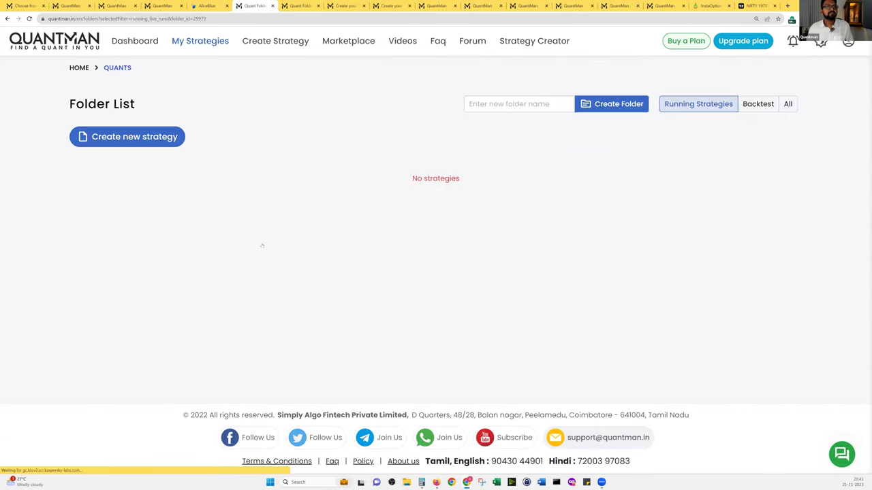
# Open the first running strategy, expand transaction 1 into eight legs, then return to InstaOptions.
pyautogui.click(559, 216)
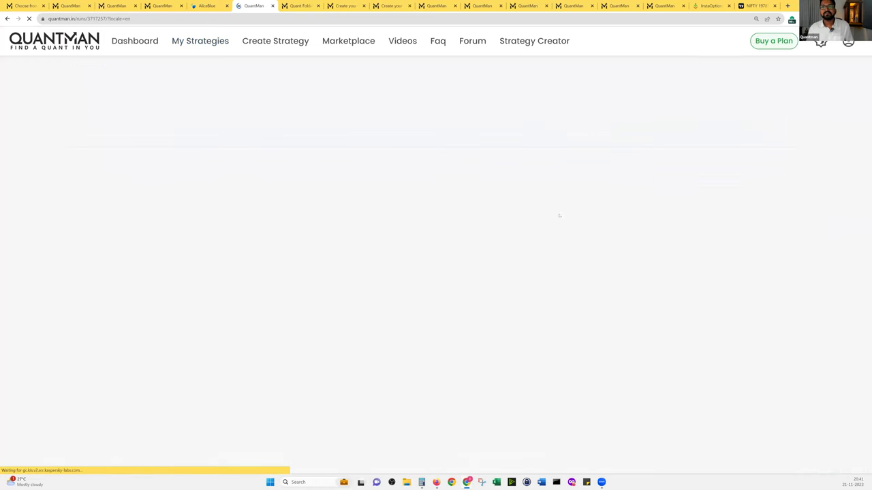
pyautogui.scroll(-3, 522, 341)
pyautogui.click(232, 338)
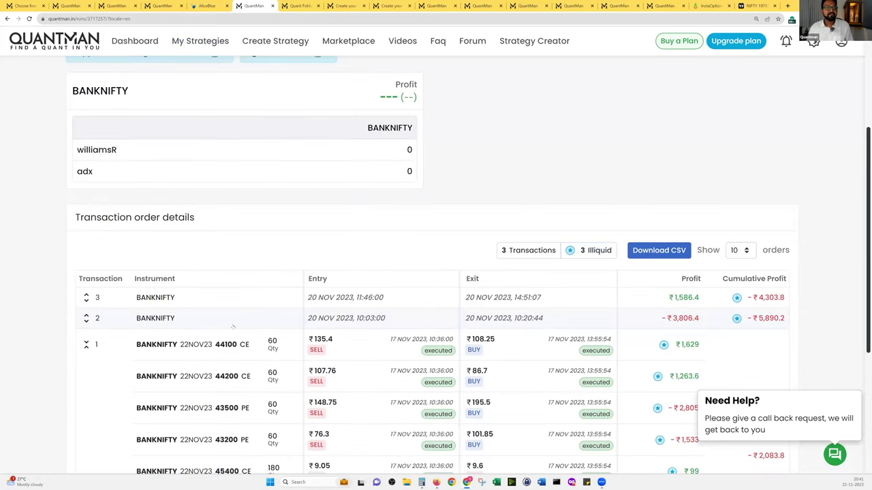
pyautogui.scroll(-3, 232, 328)
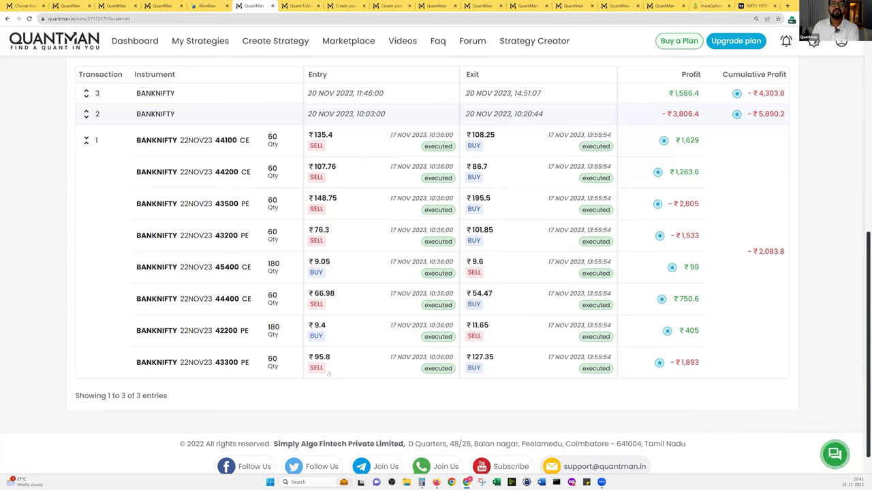
pyautogui.moveTo(708, 5)
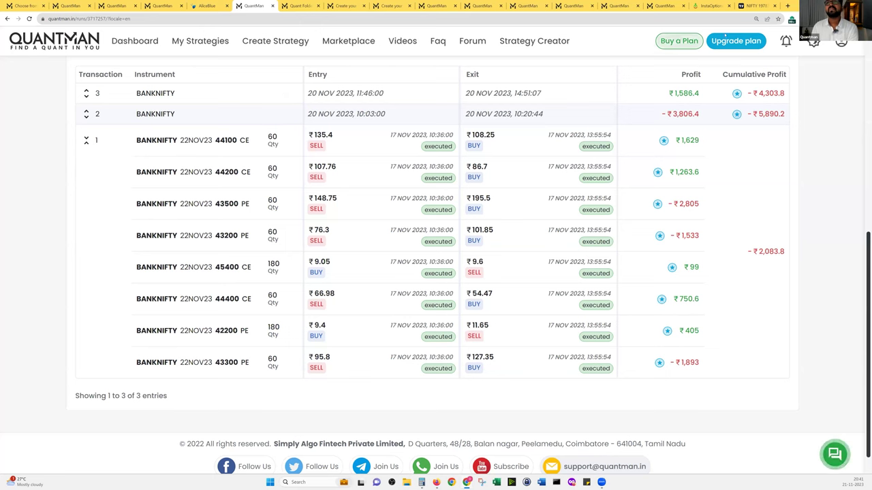
pyautogui.click(708, 6)
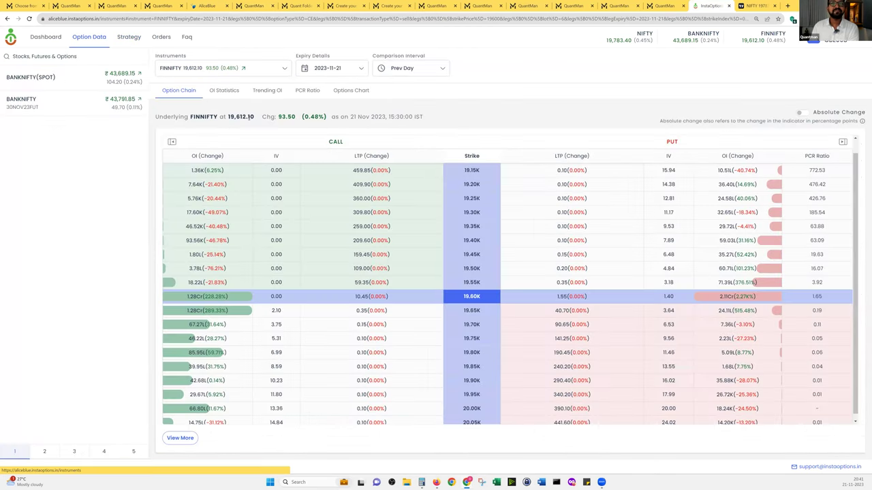
# Switch the option chain to BANKNIFTY and go through the run tabs to the Quants folder list.
pyautogui.click(30, 77)
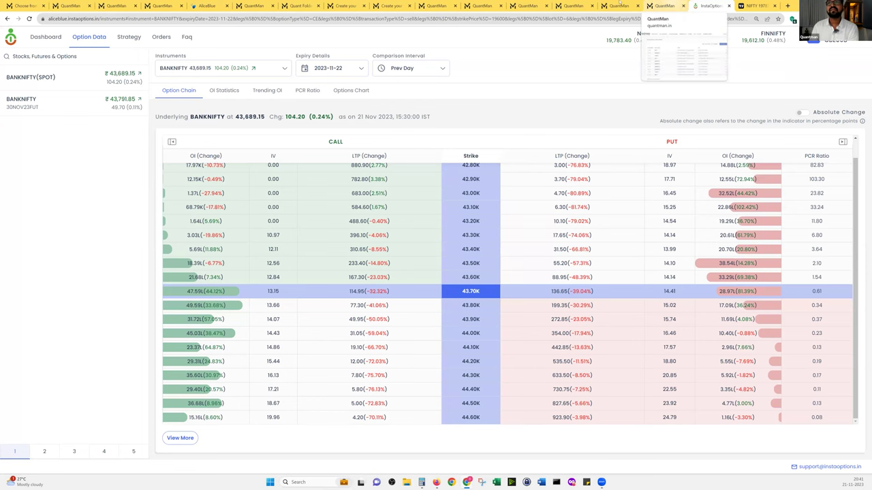
pyautogui.click(576, 5)
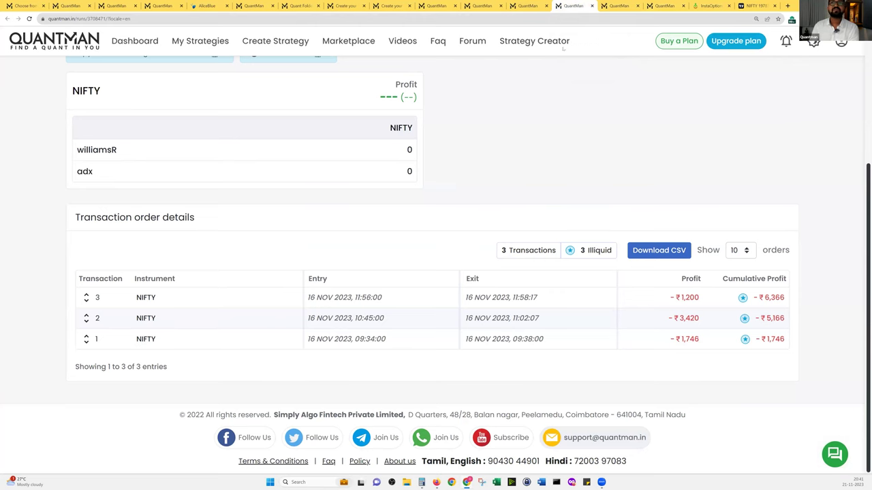
pyautogui.click(530, 6)
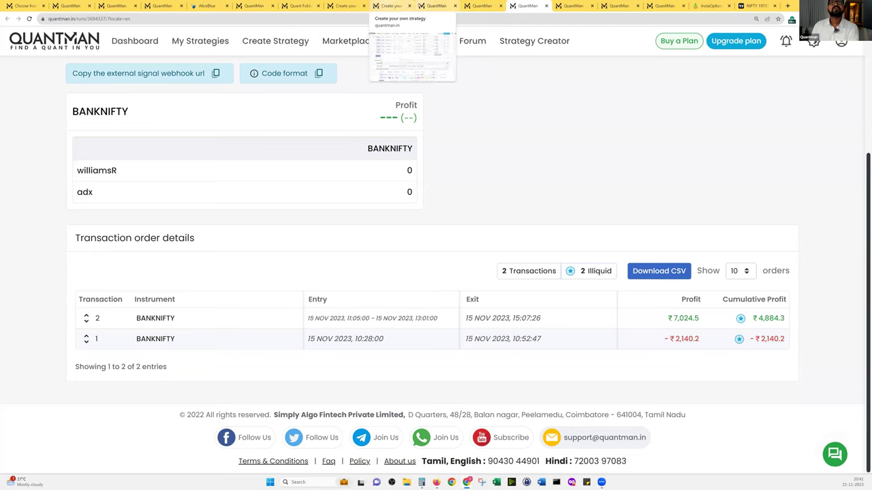
pyautogui.click(394, 6)
pyautogui.click(436, 6)
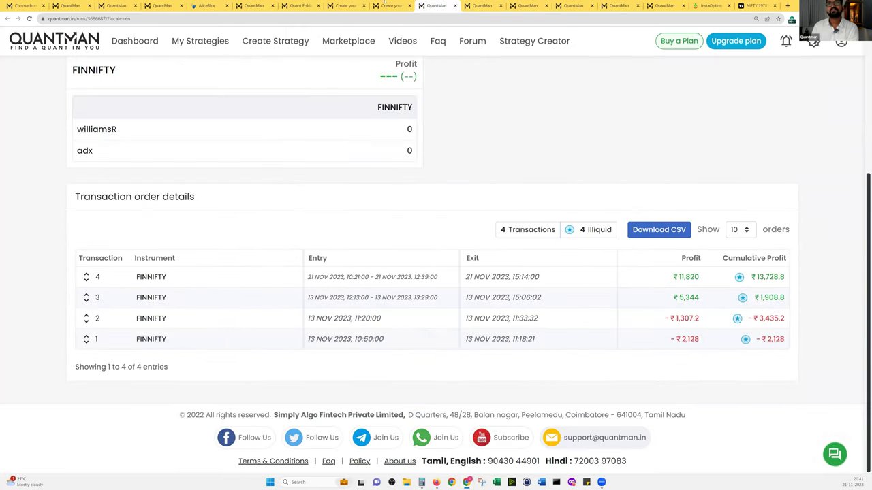
pyautogui.click(344, 5)
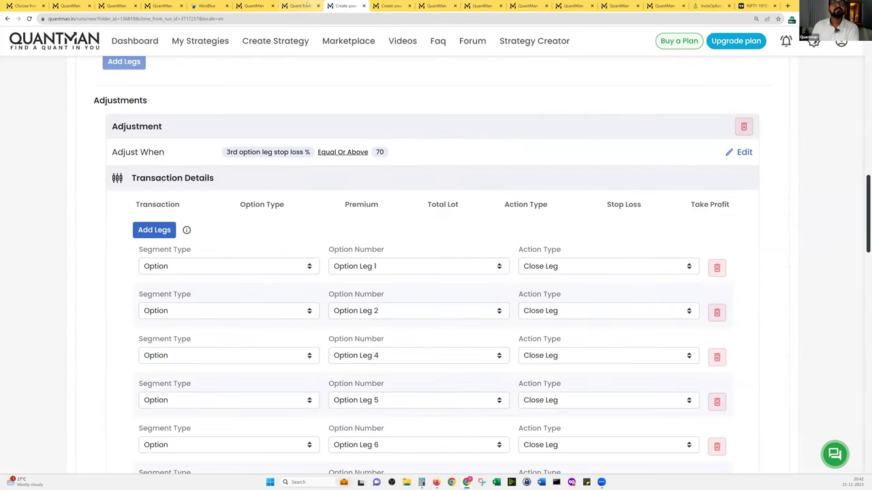
pyautogui.click(303, 6)
# Open DD Selling OTM 02 in a new tab, expand its first trade's legs, and return to the chain.
pyautogui.rightClick(384, 197)
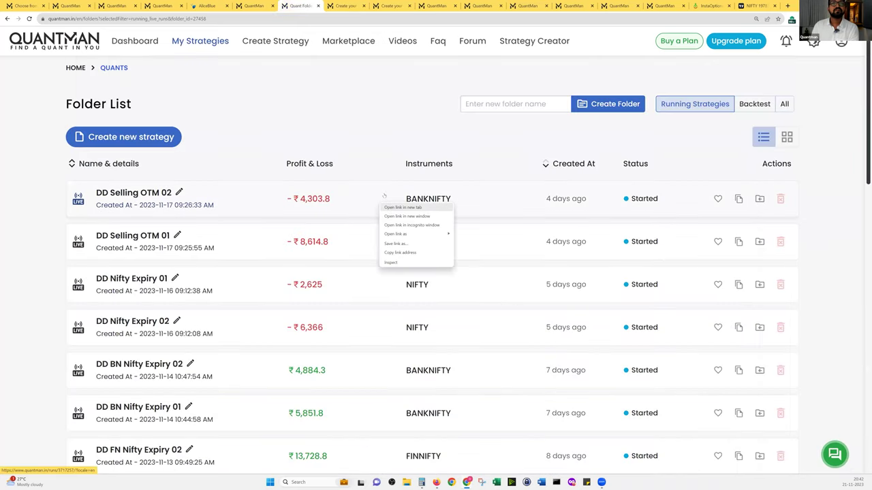
pyautogui.click(402, 207)
pyautogui.click(752, 5)
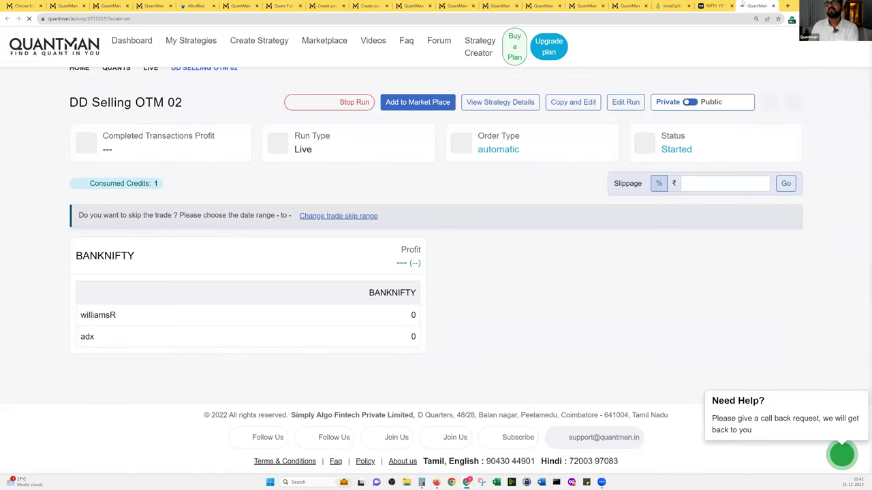
pyautogui.scroll(-3, 627, 340)
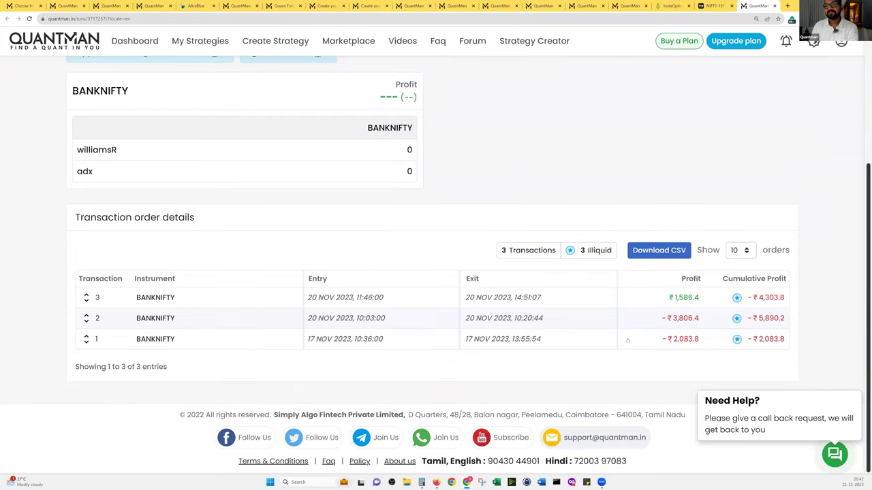
pyautogui.click(286, 339)
pyautogui.scroll(-3, 277, 196)
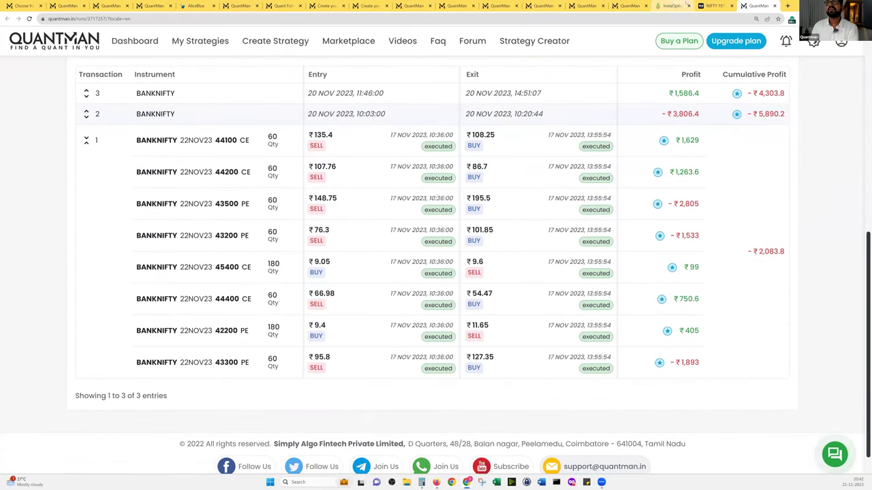
pyautogui.hotkey('ctrl', 'shift', 'Tab')
pyautogui.hotkey('ctrl', 'shift', 'Tab')
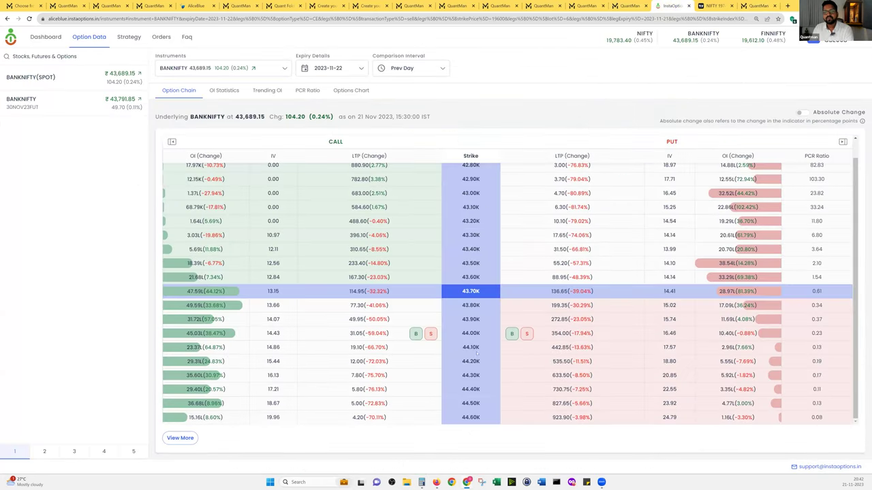
# Add sells of the 44100 and 44400 calls, cross-checking the Quantman trade legs.
pyautogui.click(430, 349)
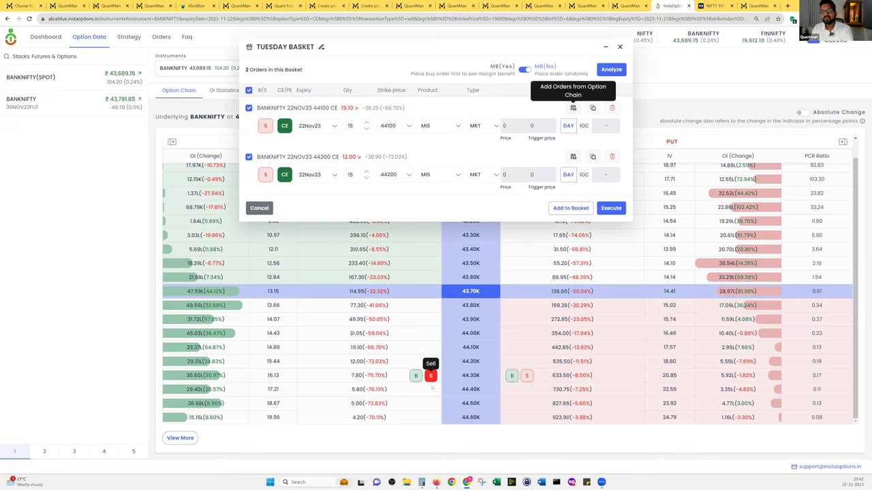
pyautogui.click(430, 390)
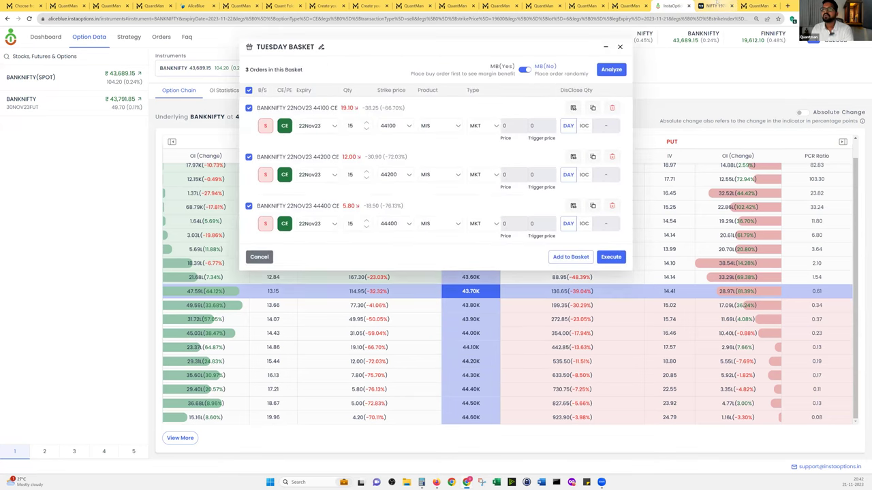
pyautogui.click(757, 6)
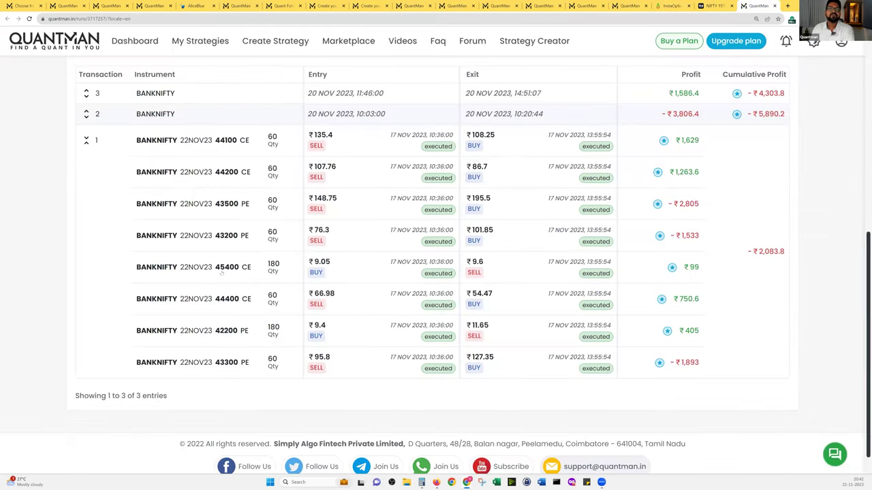
pyautogui.moveTo(221, 271)
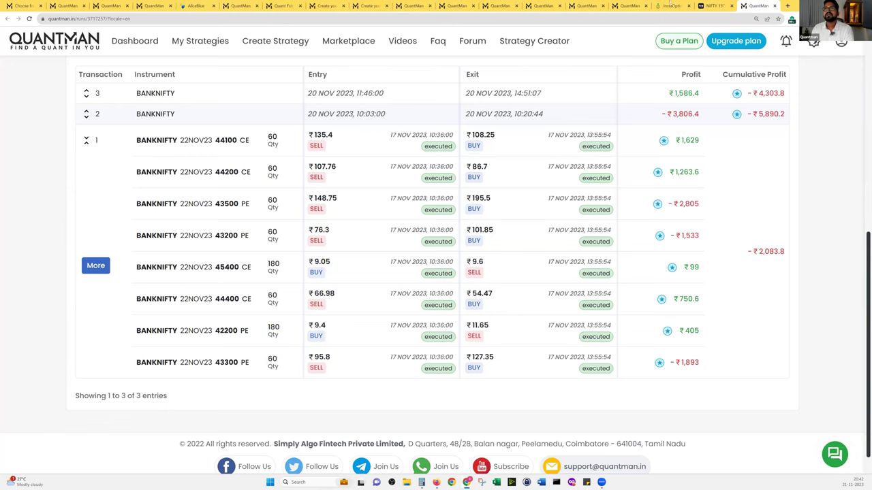
pyautogui.hotkey('ctrl', 'shift', 'Tab')
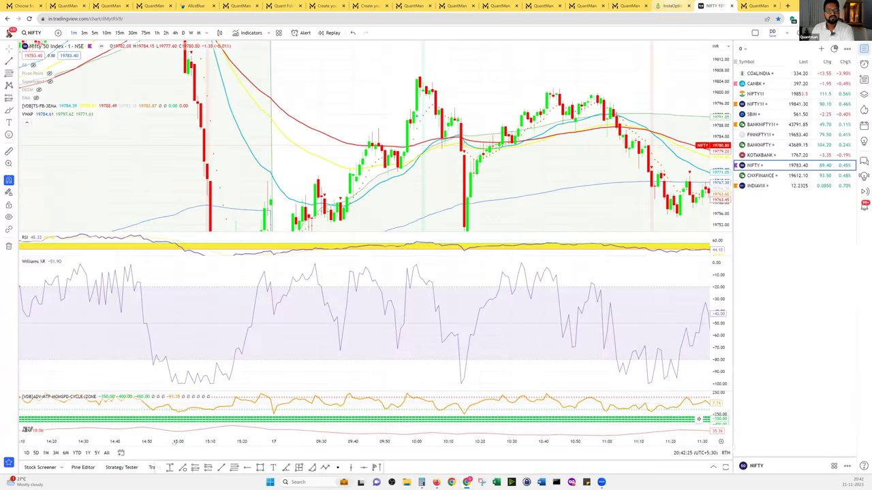
pyautogui.hotkey('ctrl', 'shift', 'Tab')
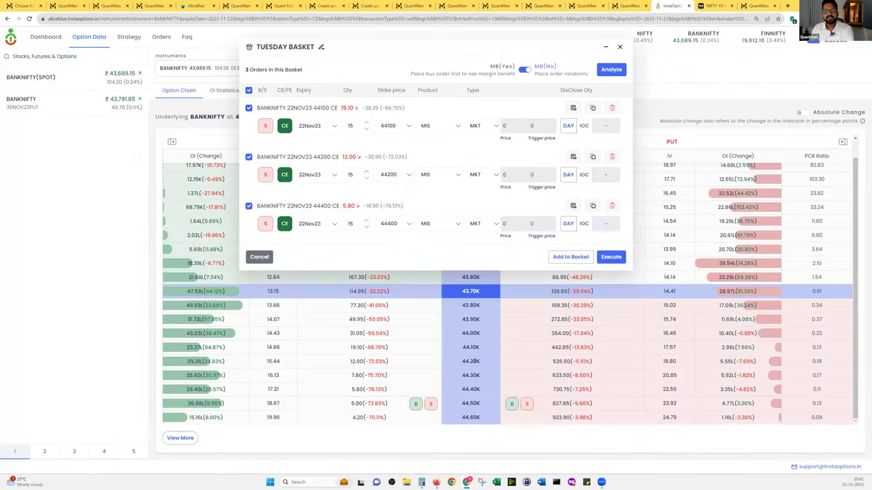
pyautogui.scroll(-2, 475, 361)
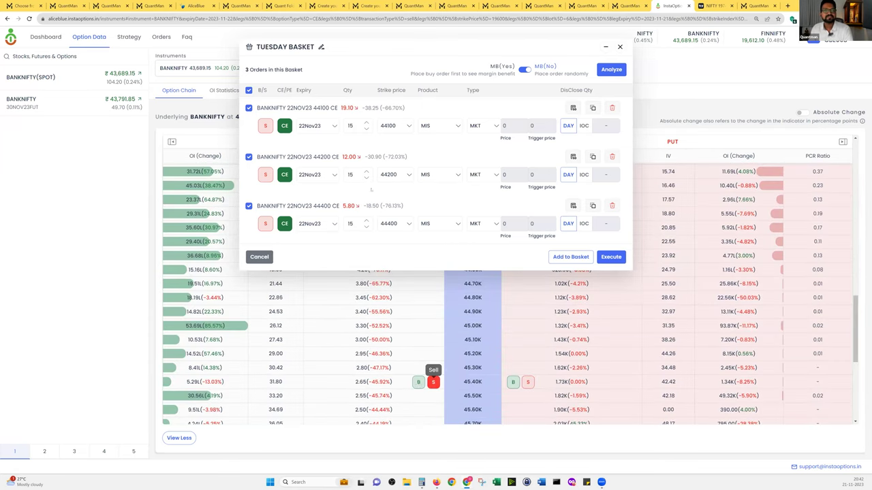
# Add a 45400 call buy with quantity 45 and move the basket window left.
pyautogui.click(433, 381)
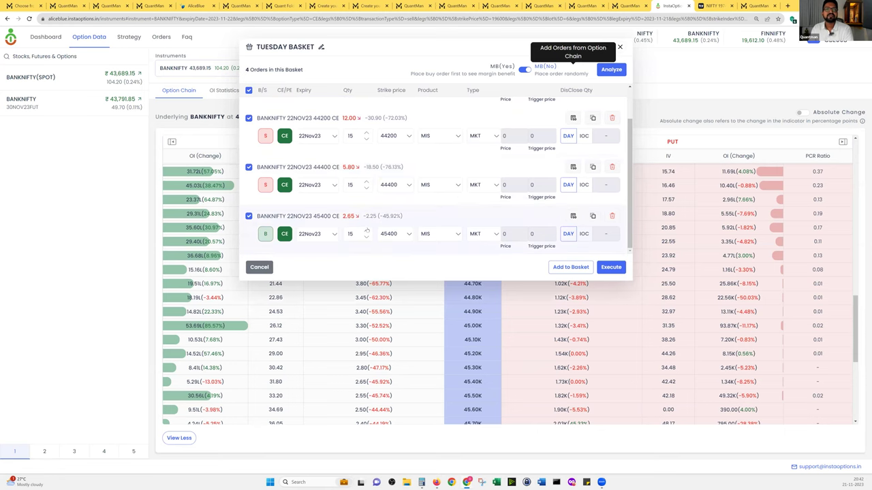
pyautogui.moveTo(366, 232); pyautogui.dragTo(297, 233)
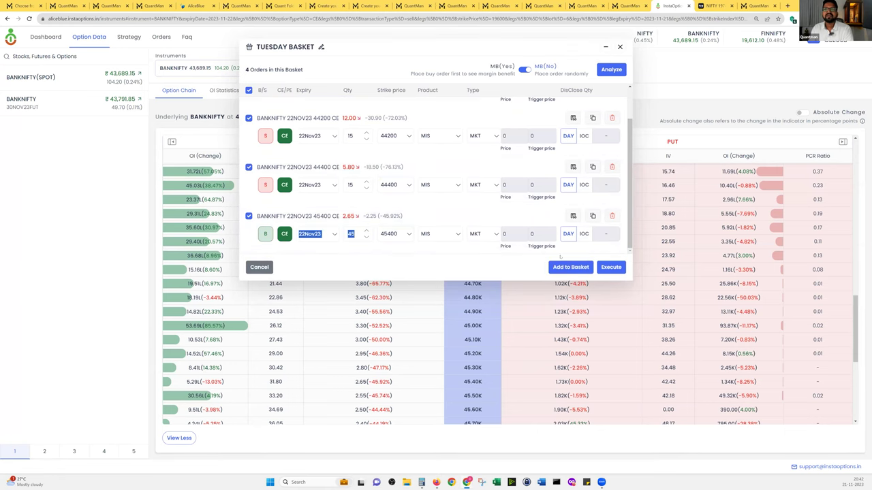
pyautogui.moveTo(365, 82); pyautogui.dragTo(165, 133)
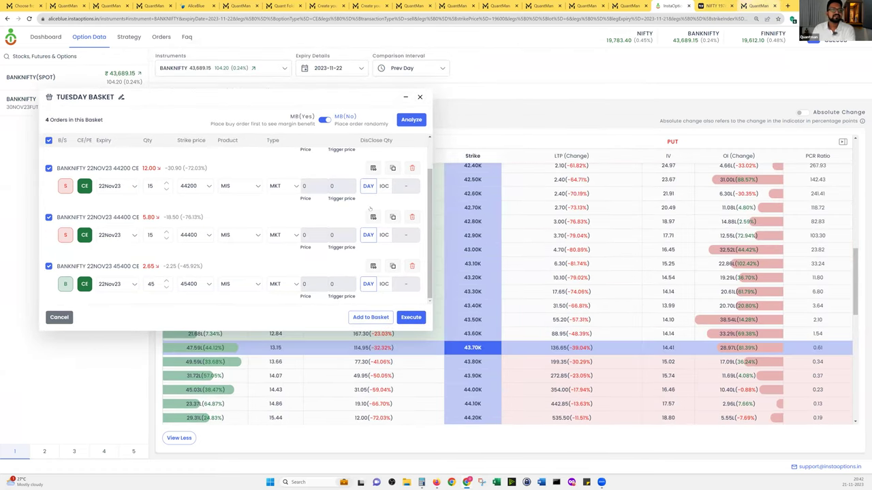
# Add sells of the 43200, 43300 and 43500 puts after checking the Quantman legs.
pyautogui.hotkey('ctrl', '9')
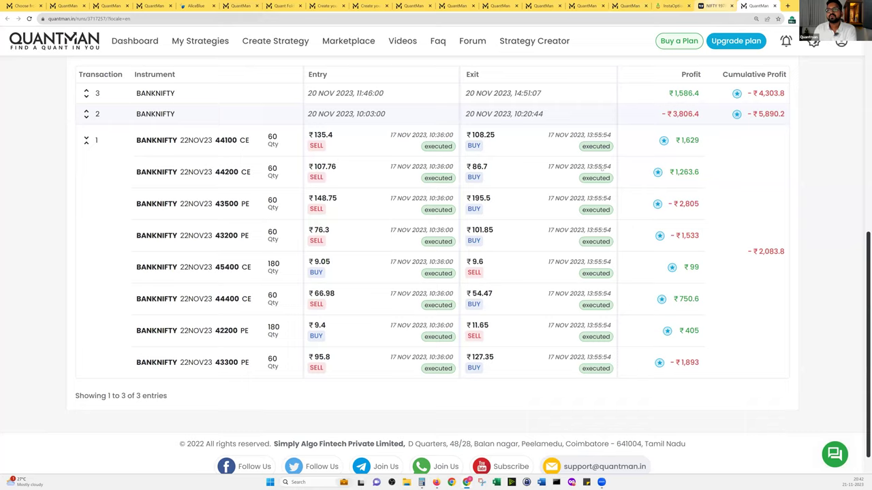
pyautogui.click(715, 5)
pyautogui.click(671, 6)
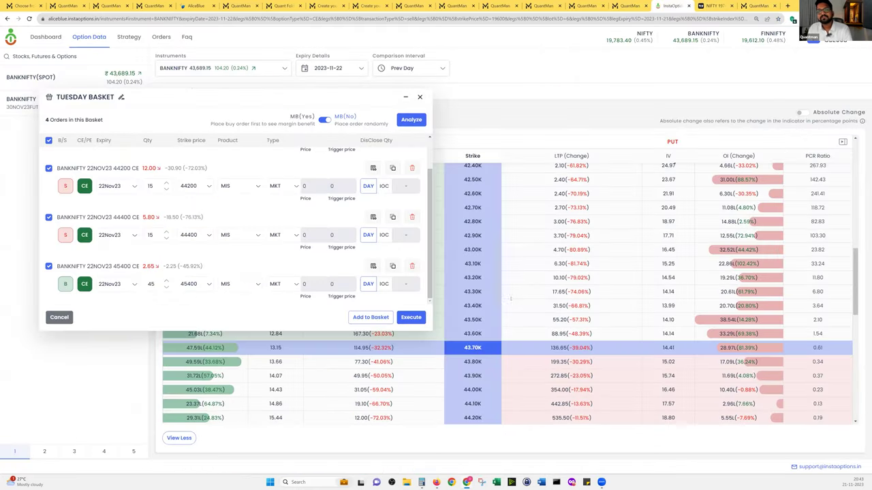
pyautogui.click(527, 278)
pyautogui.click(528, 293)
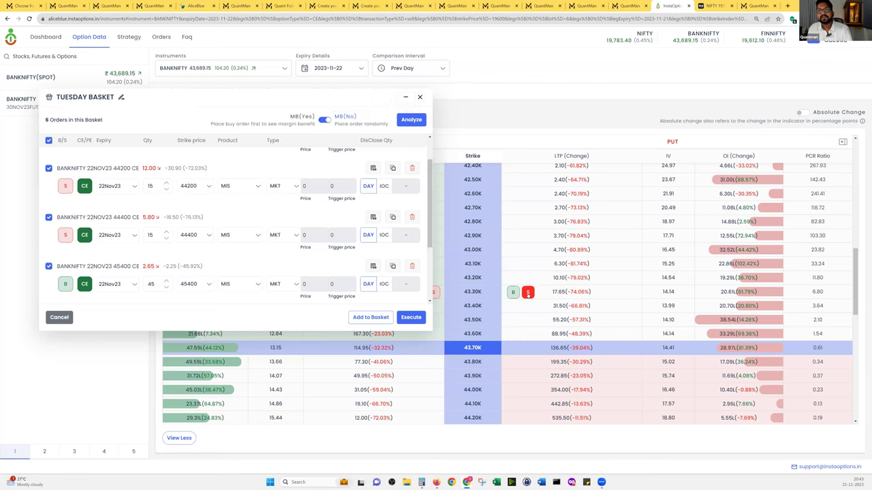
pyautogui.click(528, 320)
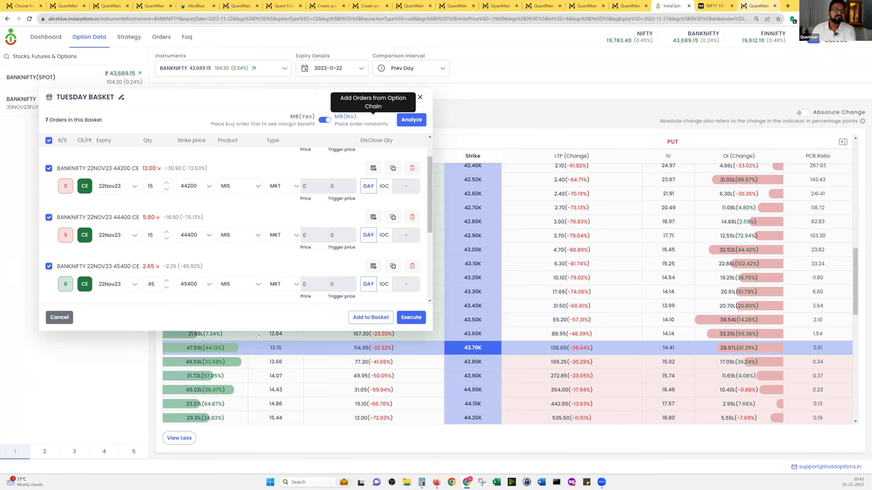
# Add a 42200 put buy at quantity 45, analyze the basket, and minimize its window.
pyautogui.click(757, 5)
pyautogui.click(673, 5)
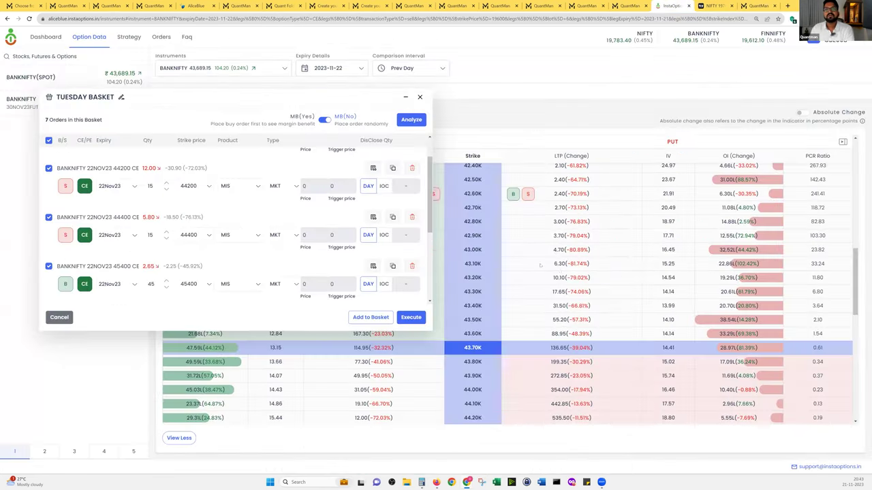
pyautogui.scroll(2, 558, 273)
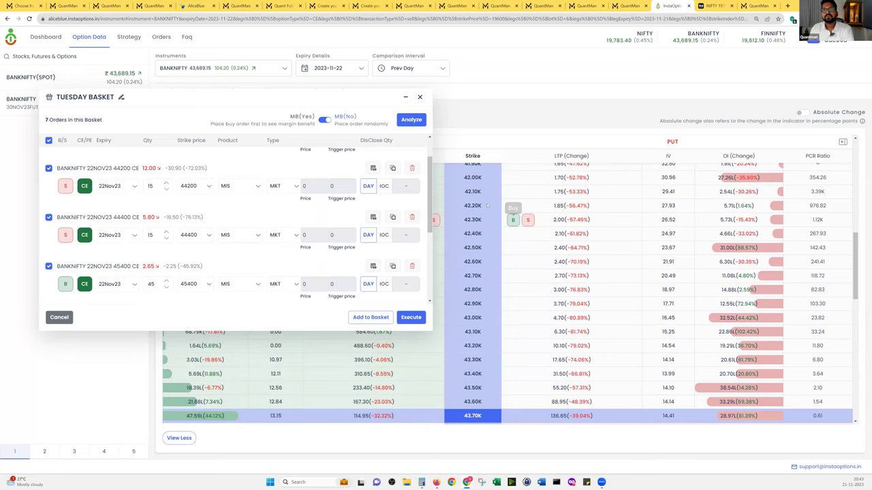
pyautogui.click(528, 206)
pyautogui.scroll(-2, 255, 239)
pyautogui.scroll(-2, 256, 239)
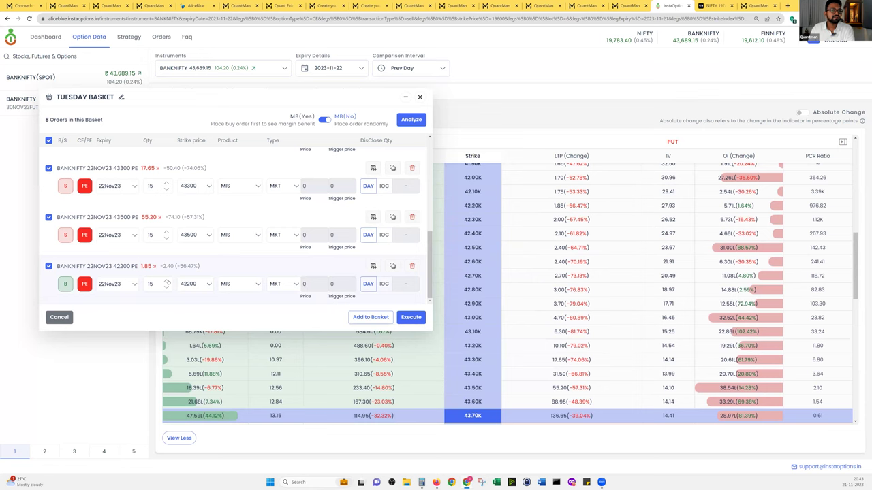
pyautogui.doubleClick(167, 281)
pyautogui.click(409, 119)
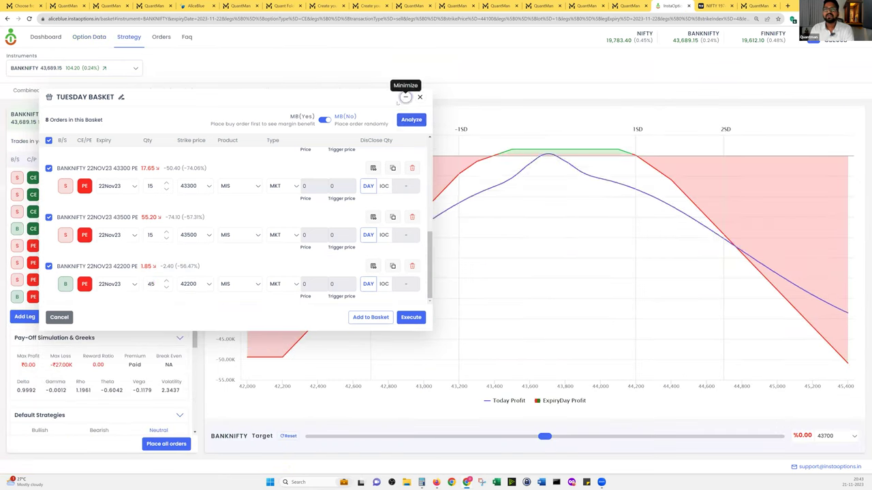
pyautogui.click(404, 98)
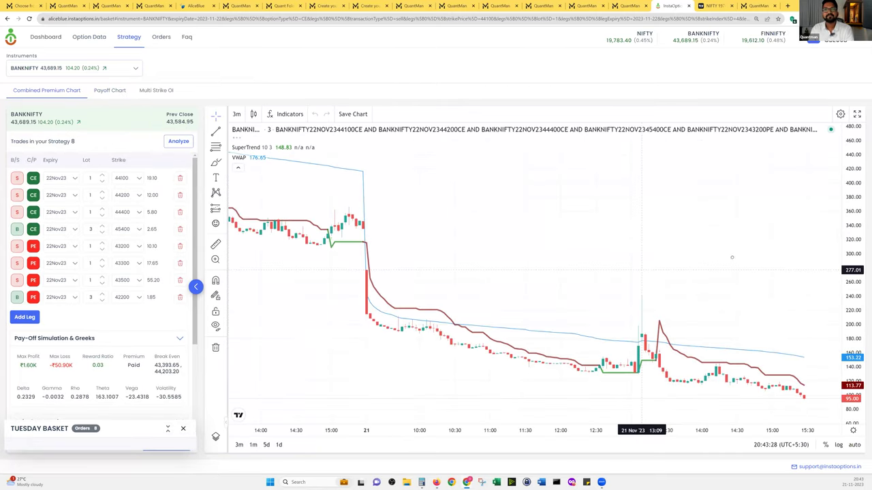
# Pan the BANKNIFTY premium chart back to 20 Nov and compress its price scale.
pyautogui.moveTo(395, 273); pyautogui.dragTo(749, 272)
pyautogui.moveTo(388, 232); pyautogui.dragTo(451, 232)
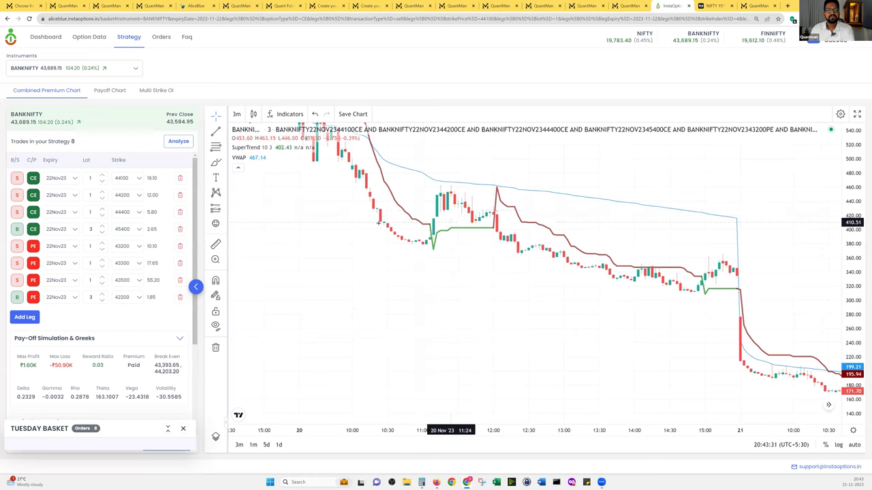
pyautogui.moveTo(852, 228); pyautogui.dragTo(843, 378)
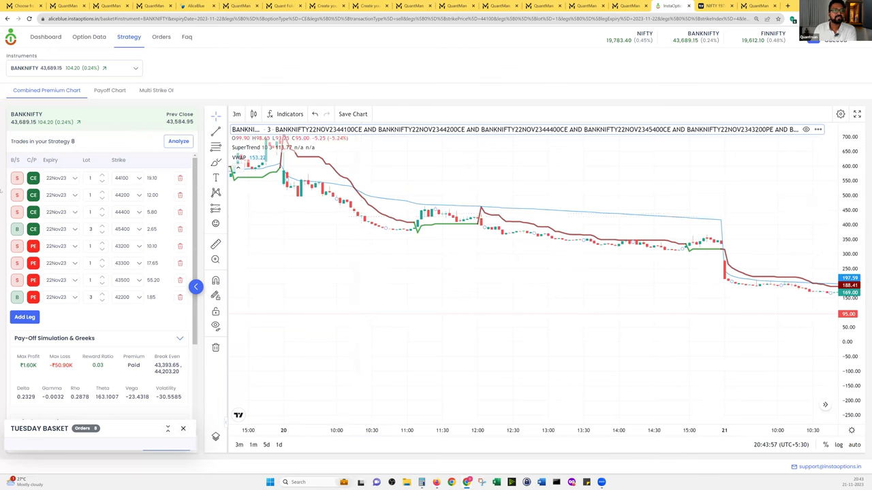
# Draw a loop around the sideways-drifting candles and open Chrome's menu.
pyautogui.moveTo(356, 208)
pyautogui.mouseDown()
pyautogui.moveTo(344, 220)
pyautogui.moveTo(489, 248)
pyautogui.moveTo(700, 257)
pyautogui.moveTo(668, 209)
pyautogui.mouseUp()
pyautogui.moveTo(608, 196)
pyautogui.mouseDown()
pyautogui.moveTo(429, 191)
pyautogui.moveTo(346, 208)
pyautogui.mouseUp()
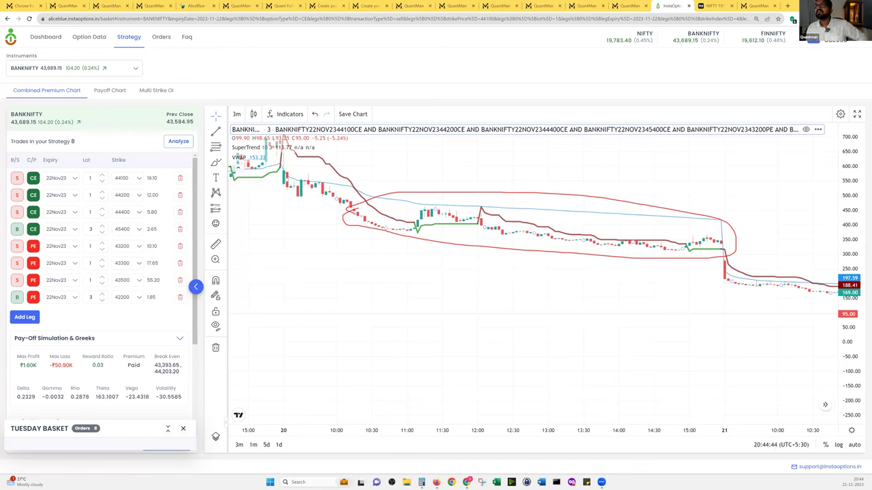
pyautogui.click(793, 18)
# Open a new Incognito window and load instaoptions.in from the address suggestions.
pyautogui.click(804, 42)
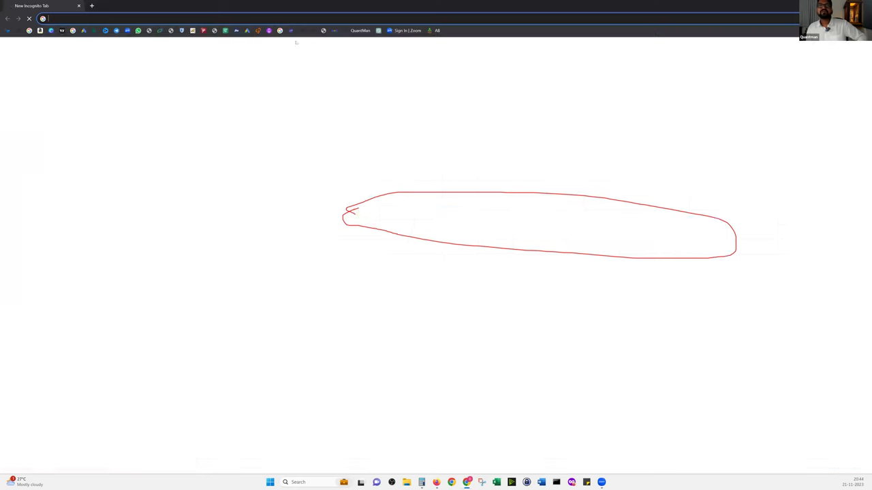
pyautogui.write('instaoptions.in')
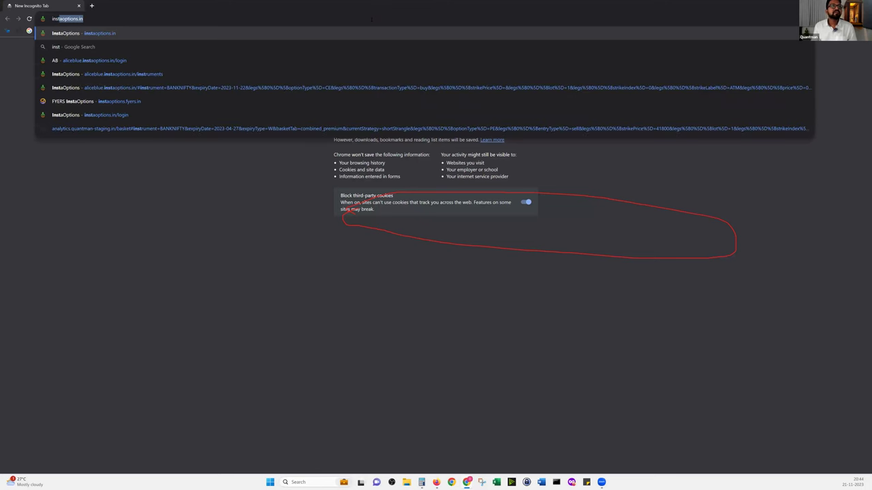
pyautogui.press('Up')
pyautogui.press('Down')
pyautogui.press('Return')
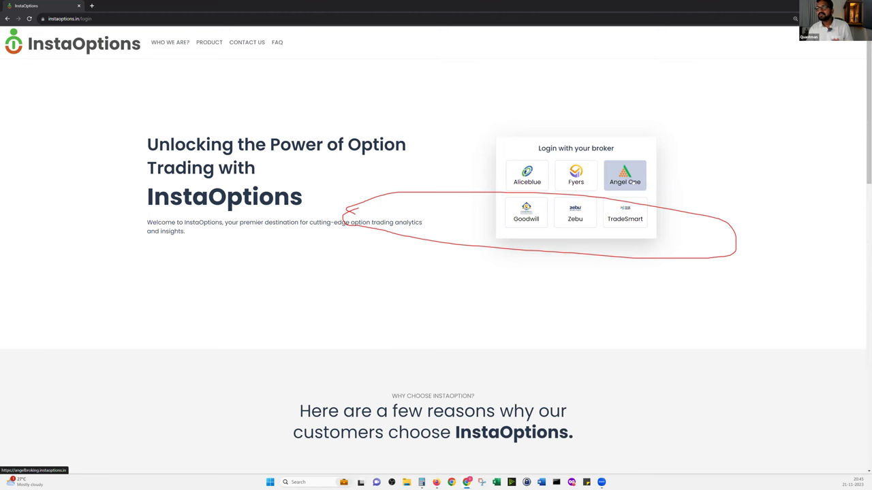
# Select the login page address, then switch back to the main Chrome window.
pyautogui.click(51, 19)
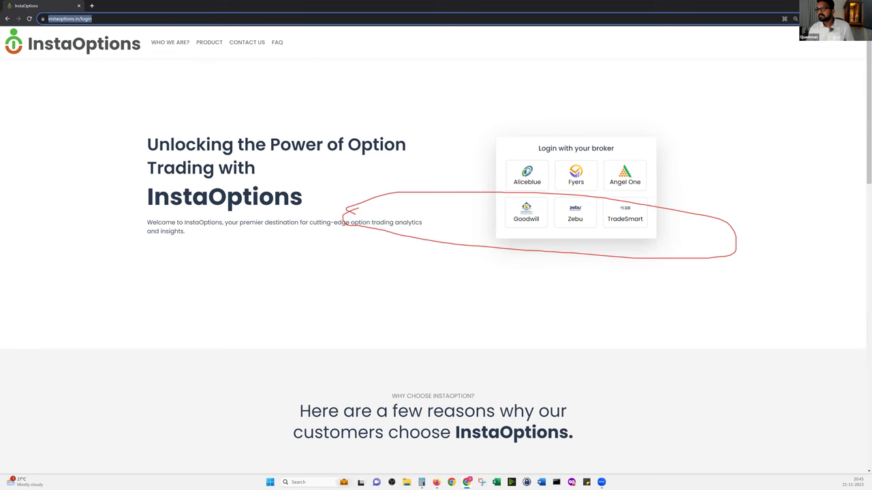
pyautogui.hotkey('alt', 'Tab')
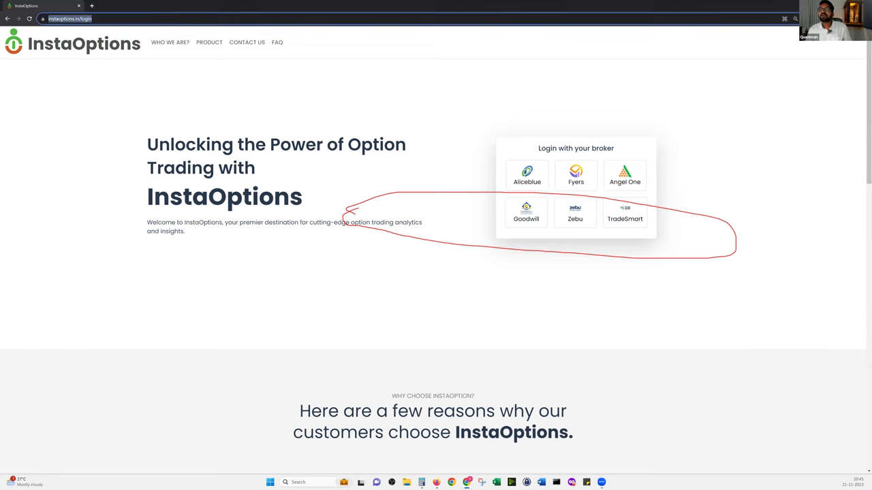
pyautogui.hotkey('alt', 'Tab')
pyautogui.hotkey('alt', 'Tab')
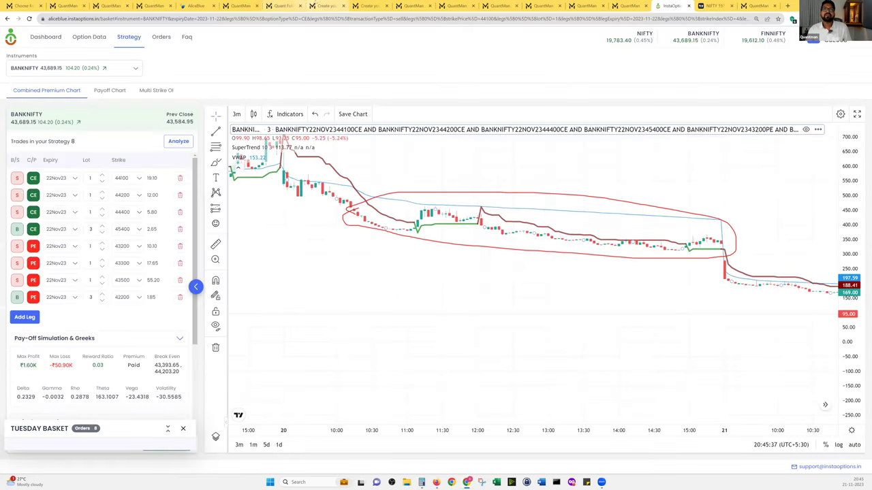
# Switch to the DD FN Nifty Expiry 02 run and view its full strategy details.
pyautogui.hotkey('ctrl', 'shift', 'Tab')
pyautogui.hotkey('ctrl', 'shift', 'Tab')
pyautogui.hotkey('ctrl', 'shift', 'Tab')
pyautogui.hotkey('ctrl', 'shift', 'Tab')
pyautogui.hotkey('ctrl', 'shift', 'Tab')
pyautogui.hotkey('ctrl', 'shift', 'Tab')
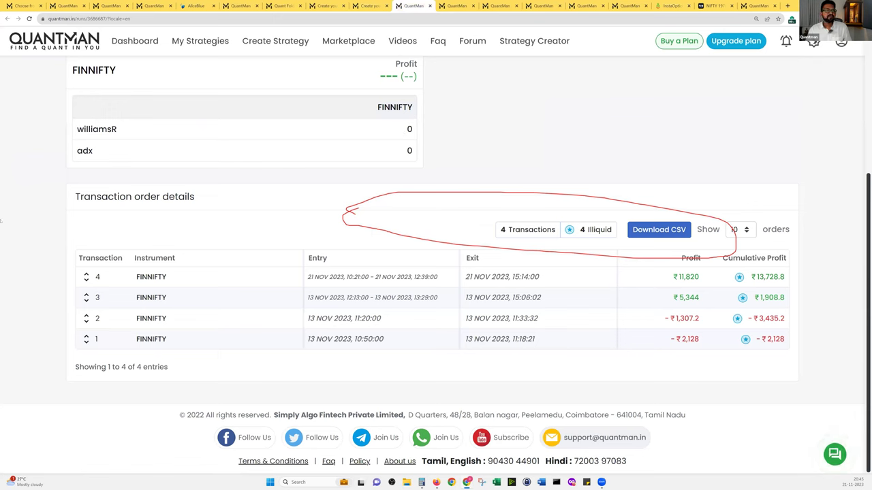
pyautogui.press('Escape')
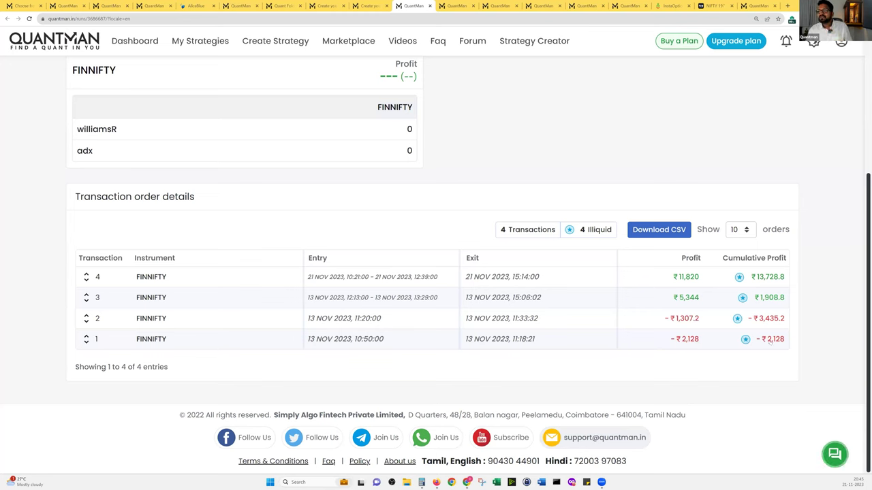
pyautogui.scroll(3, 406, 175)
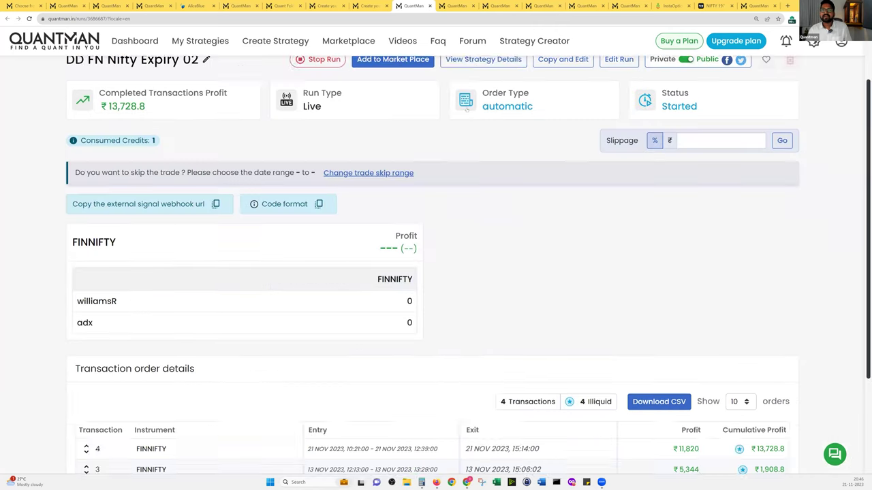
pyautogui.click(483, 103)
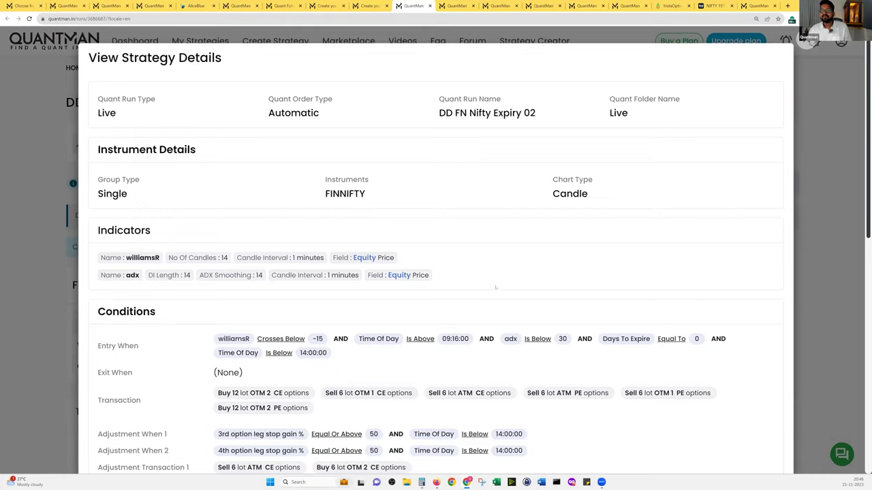
pyautogui.press('Escape')
# Compare the neighbouring BANKNIFTY and FINNIFTY run tabs, then open the DD FN Nifty Expiry 01 run.
pyautogui.scroll(-3, 518, 333)
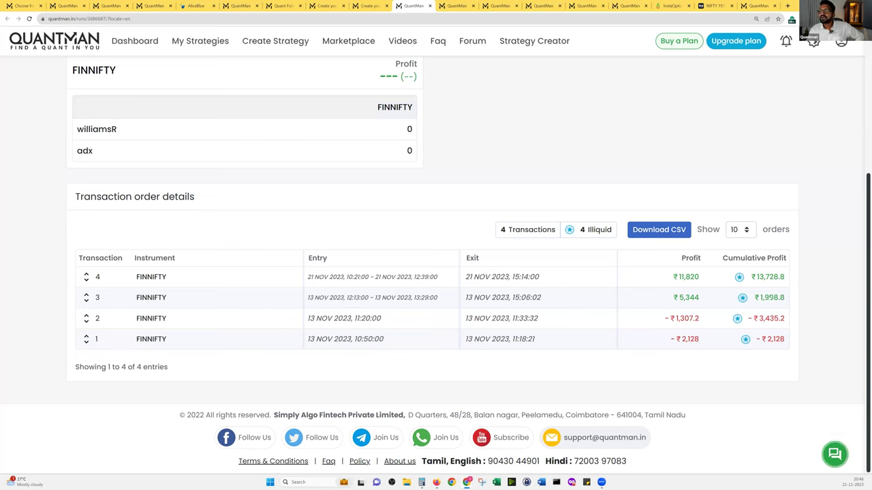
pyautogui.click(455, 6)
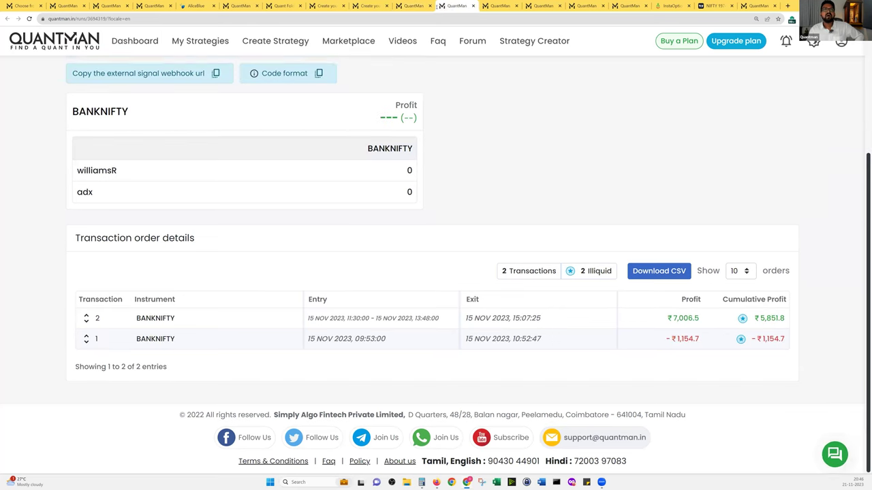
pyautogui.click(413, 5)
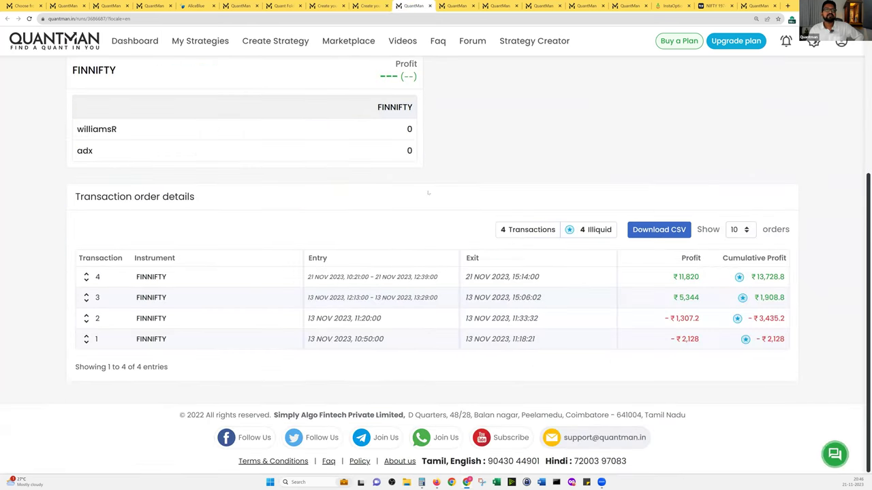
pyautogui.scroll(3, 427, 192)
pyautogui.scroll(-3, 494, 244)
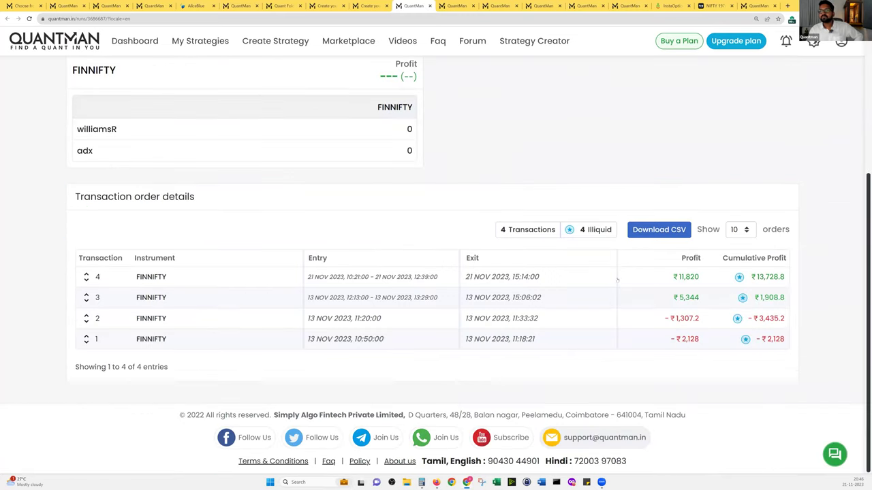
pyautogui.click(367, 6)
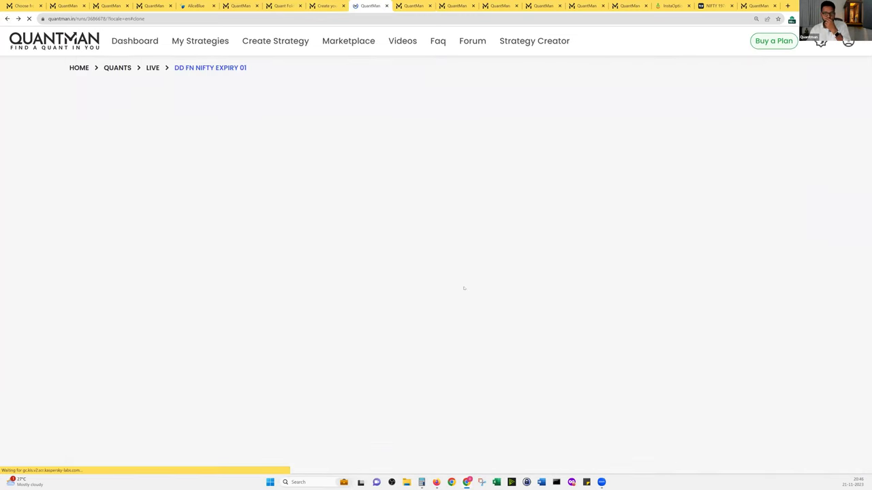
# View the DD FN Nifty Expiry 01 strategy details and ₹24,981.6 profit, then switch to AliceBlue positions.
pyautogui.scroll(-3, 729, 360)
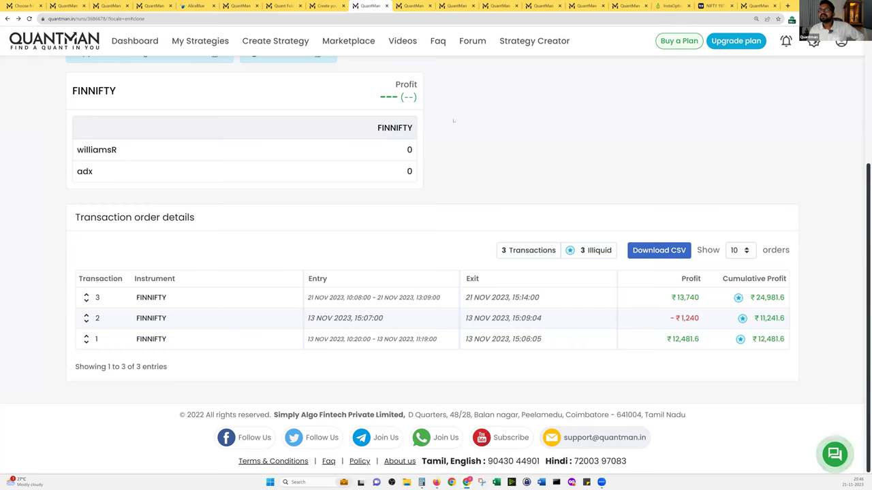
pyautogui.scroll(3, 469, 109)
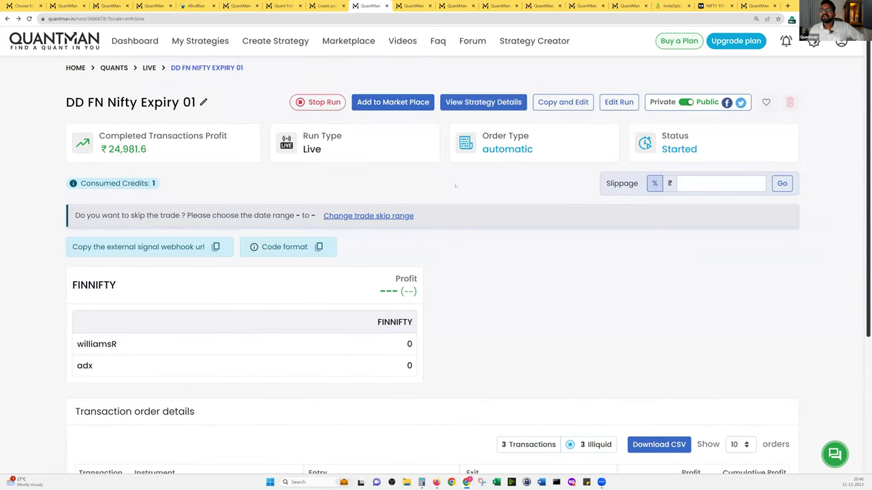
pyautogui.click(483, 102)
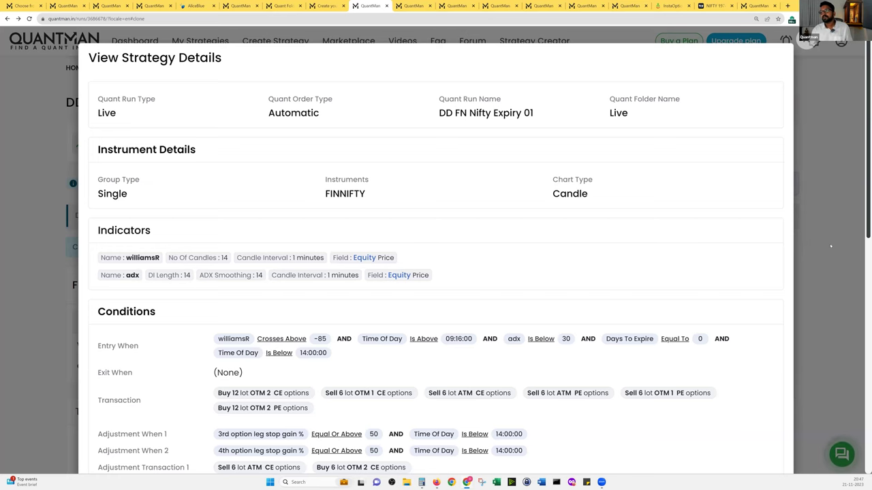
pyautogui.click(830, 247)
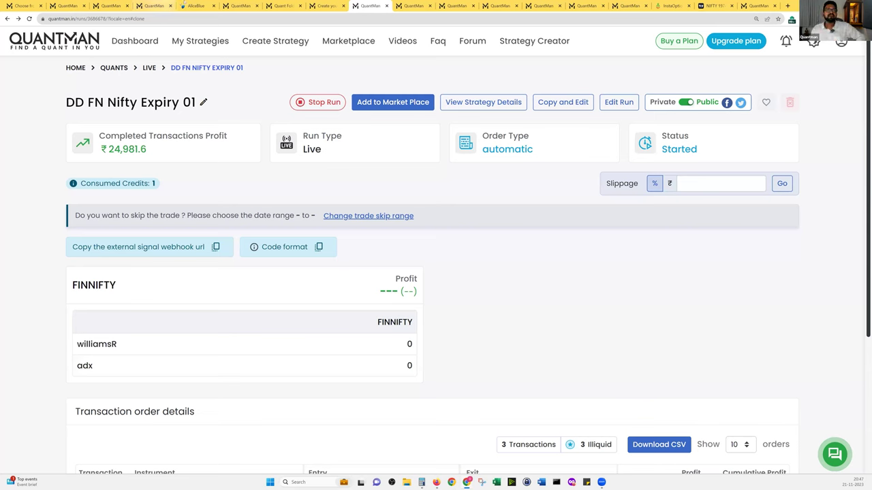
pyautogui.hotkey('ctrl', '5')
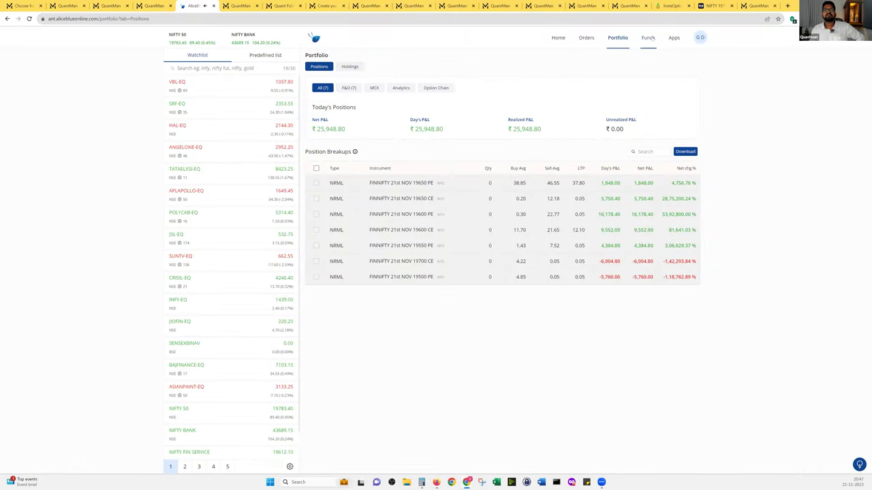
# Check the ₹16,36,017.80 margin available on AliceBlue's Funds page, then go back to InstaOptions.
pyautogui.click(648, 38)
pyautogui.doubleClick(377, 95)
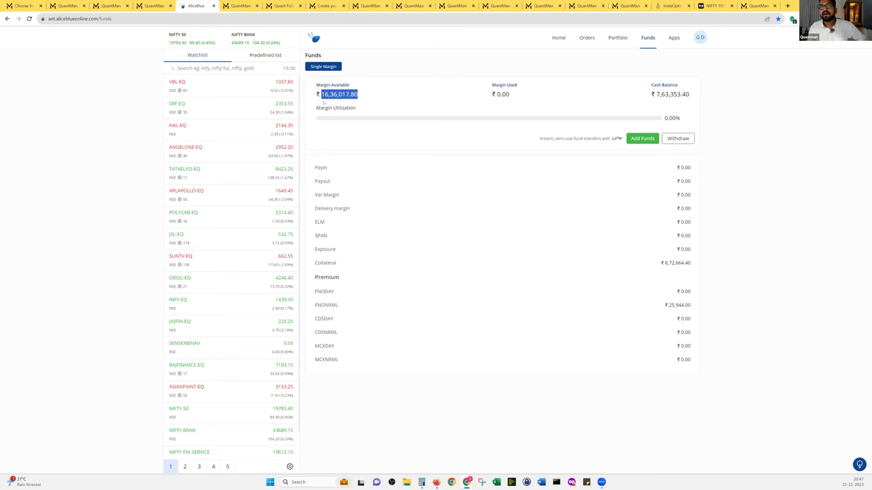
pyautogui.click(379, 96)
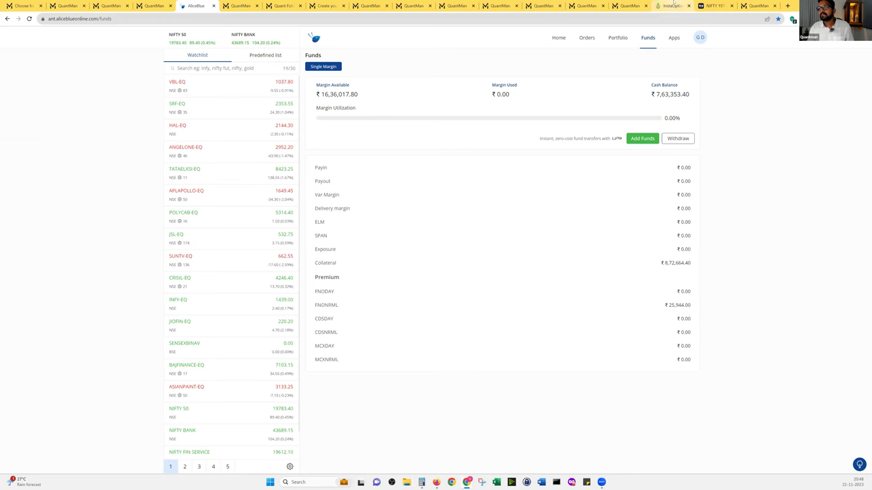
pyautogui.click(673, 5)
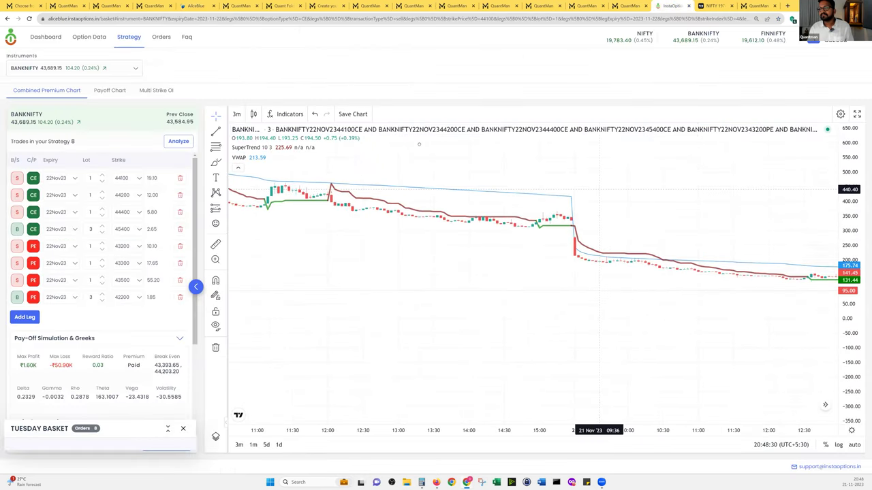
# Open the BANKNIFTY option chain, add sell orders starting with the 43600 put to the Tuesday basket, then reload.
pyautogui.scroll(-3, 599, 189)
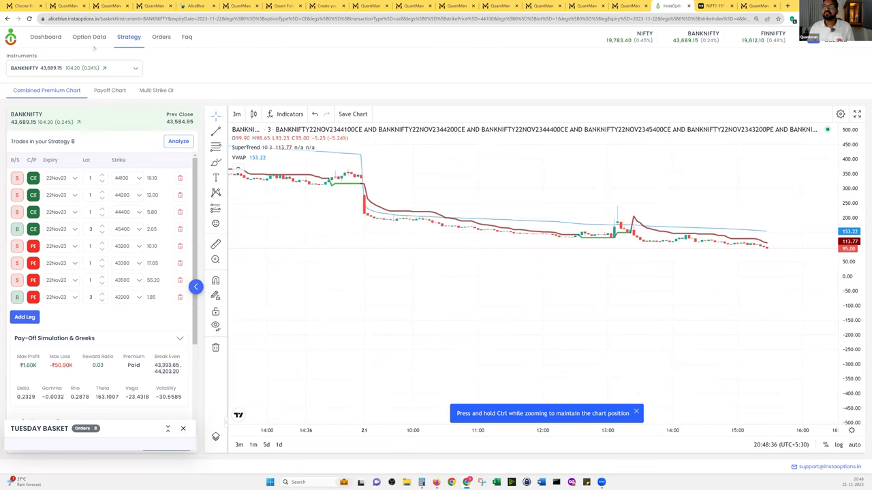
pyautogui.click(89, 36)
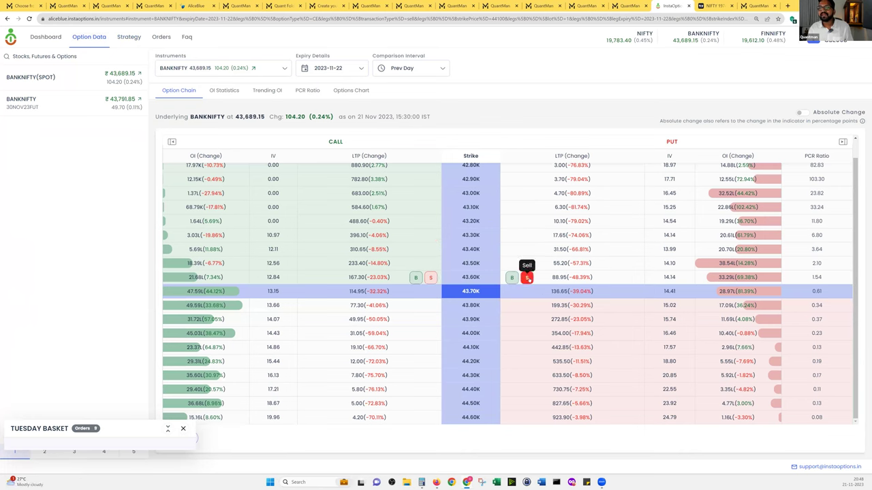
pyautogui.click(526, 277)
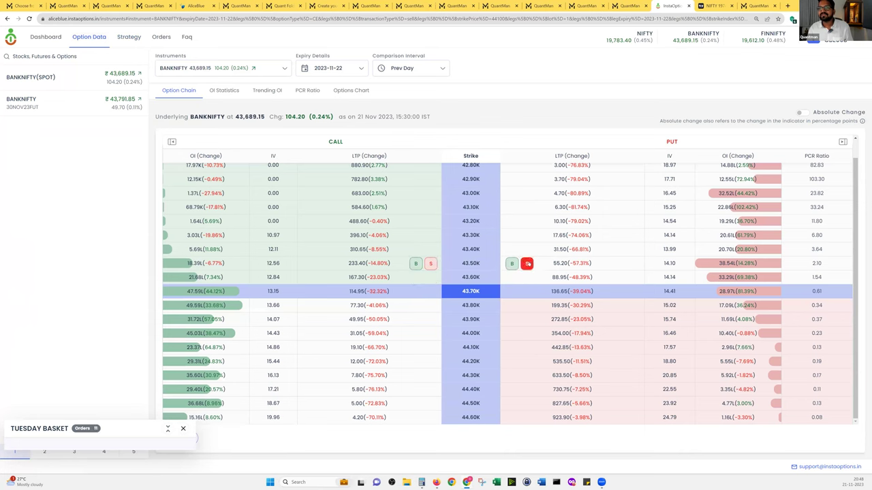
pyautogui.click(511, 249)
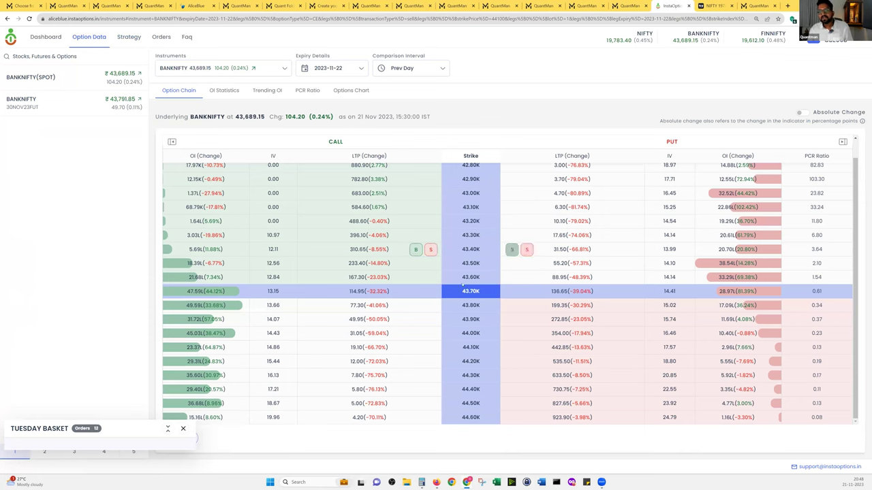
pyautogui.click(431, 305)
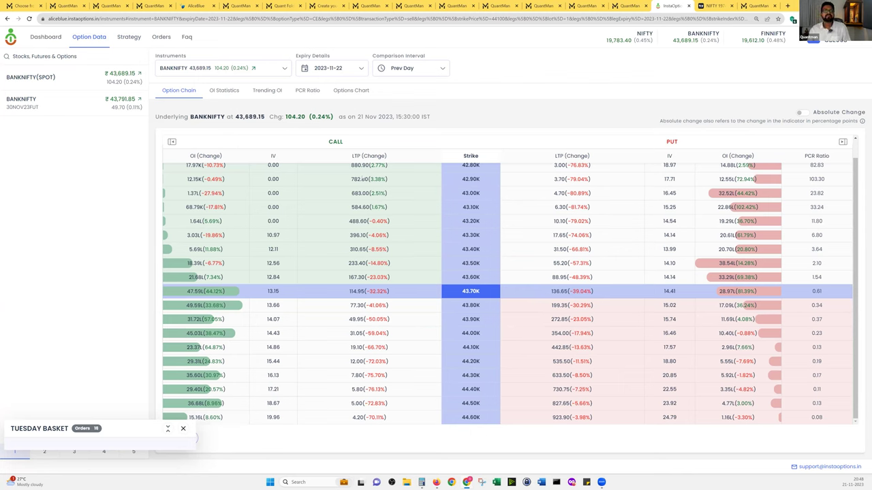
pyautogui.press('F5')
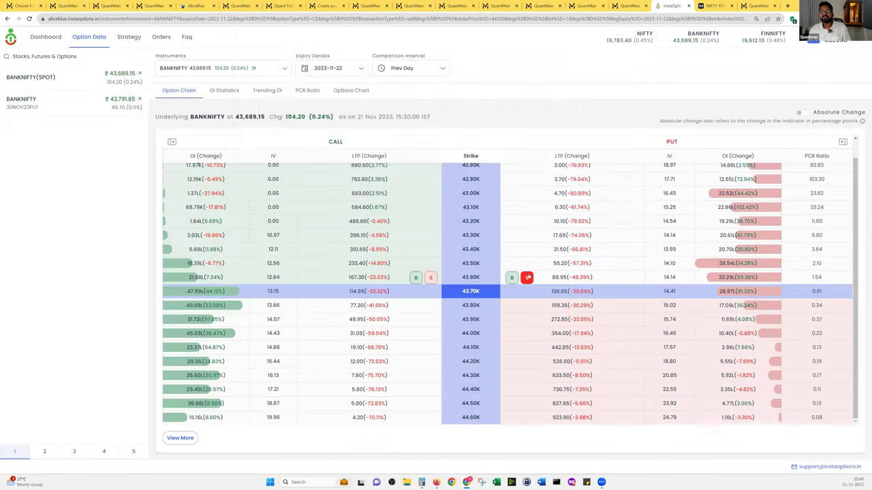
# Add sell orders for the 43600, 43500, 43400 puts and the 43700, 43800 calls.
pyautogui.click(530, 278)
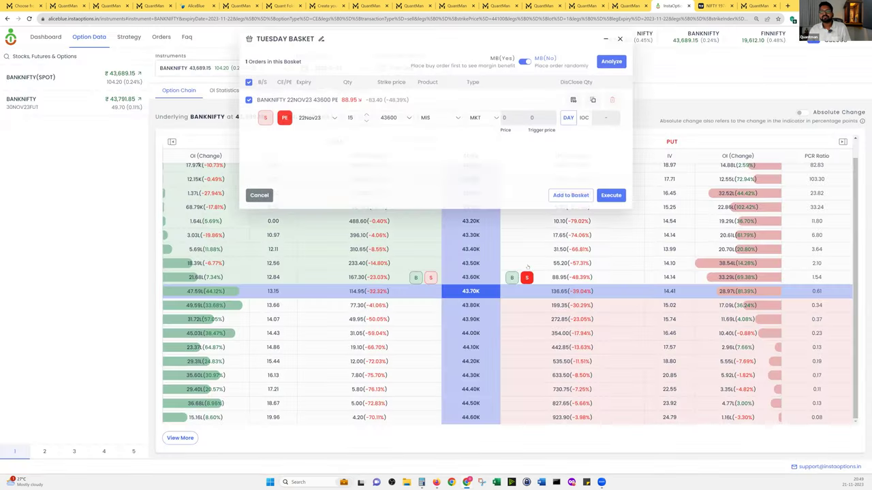
pyautogui.click(527, 263)
pyautogui.click(527, 250)
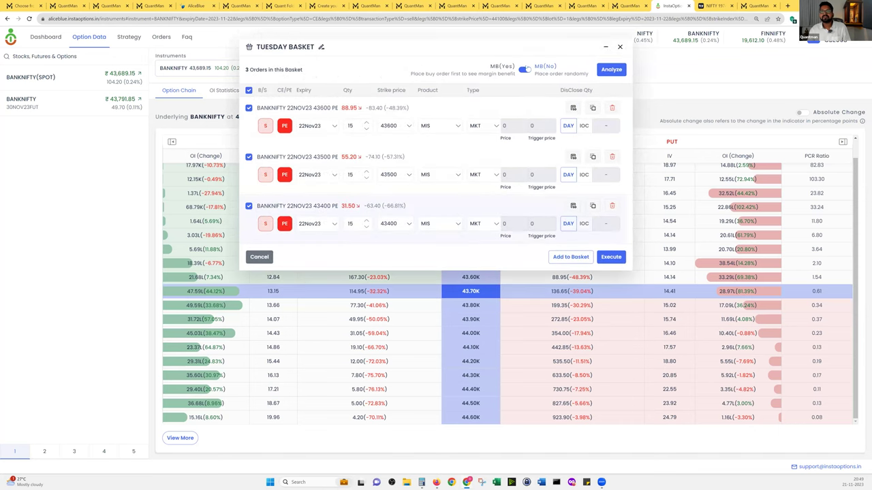
pyautogui.click(572, 108)
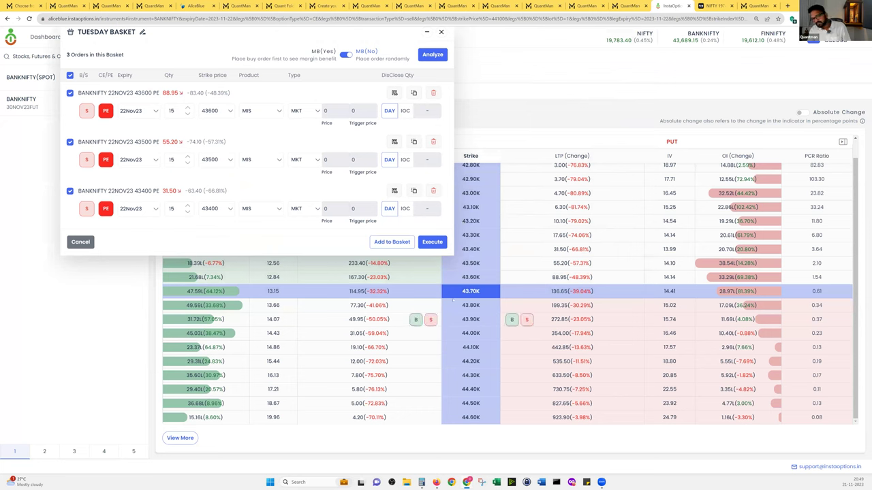
pyautogui.click(430, 305)
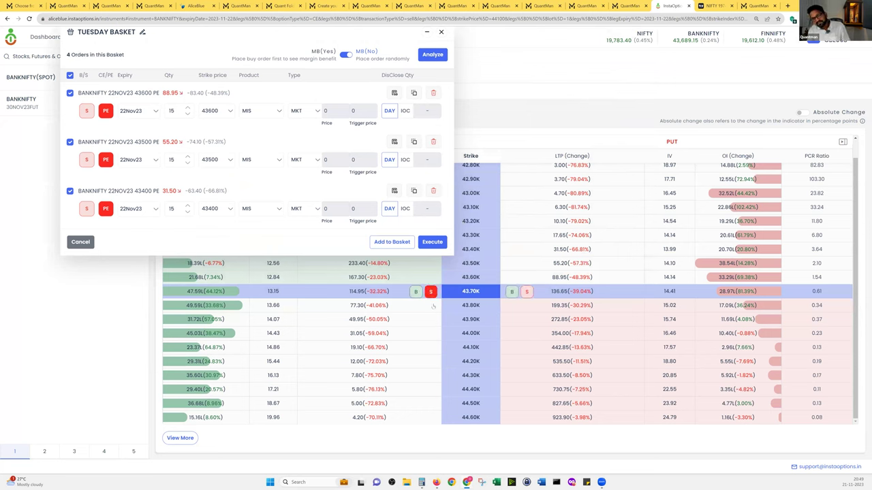
pyautogui.click(430, 305)
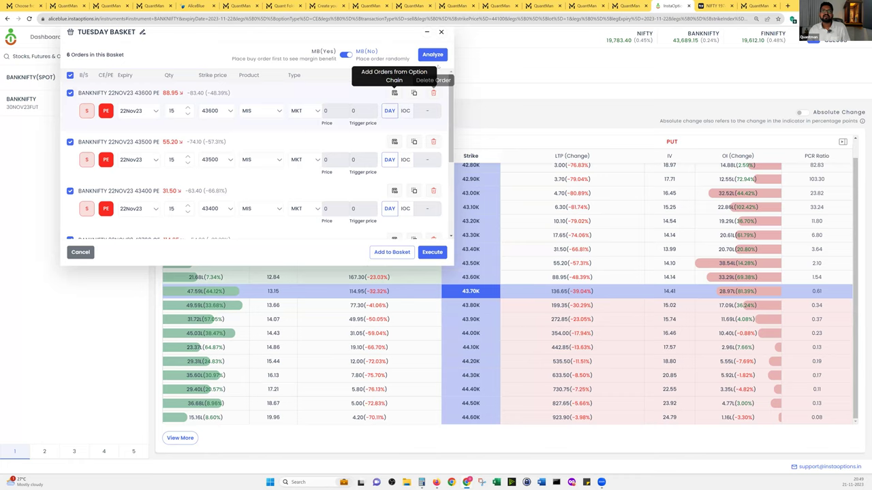
# Analyze the six-order basket and show its combined premium chart with the basket collapsed.
pyautogui.click(433, 55)
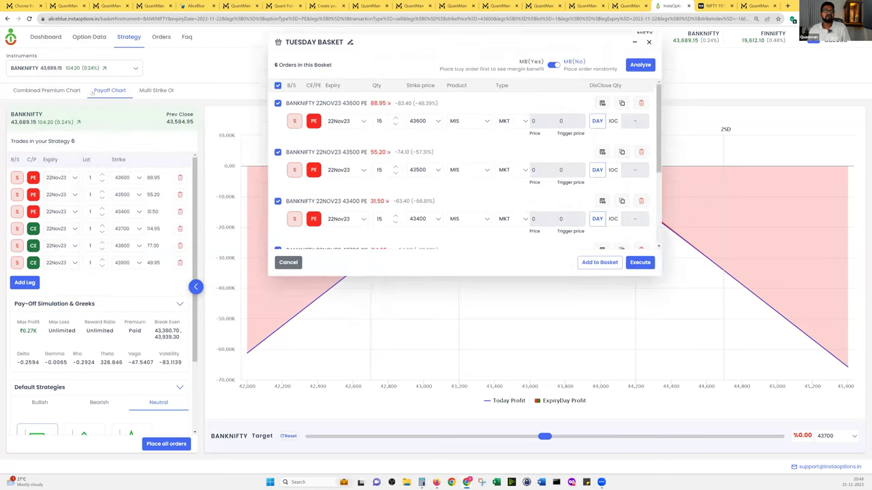
pyautogui.click(77, 90)
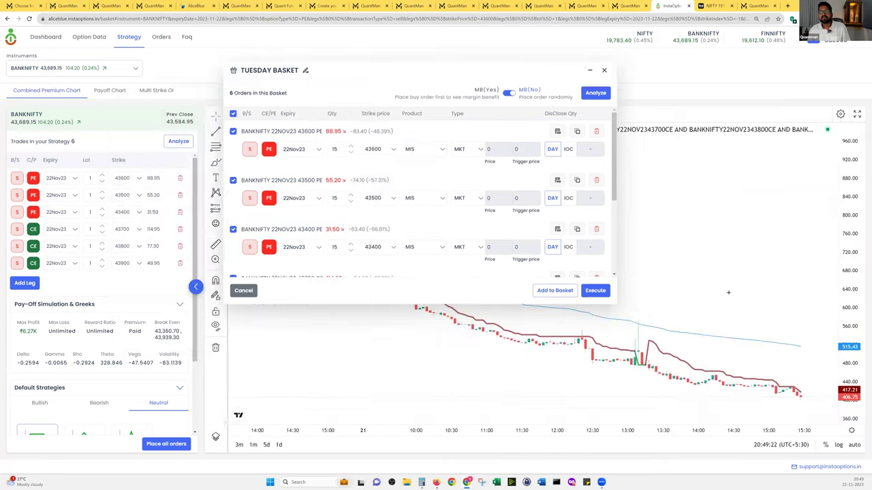
pyautogui.scroll(-2, 728, 294)
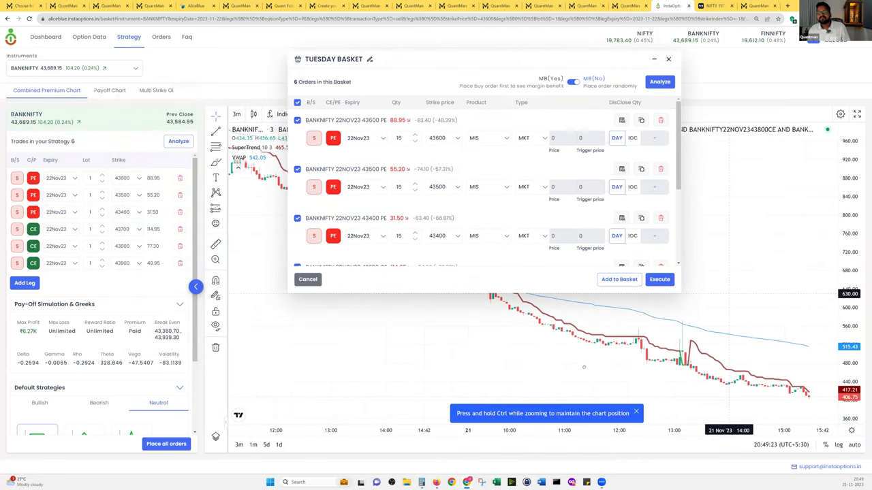
pyautogui.scroll(-2, 583, 367)
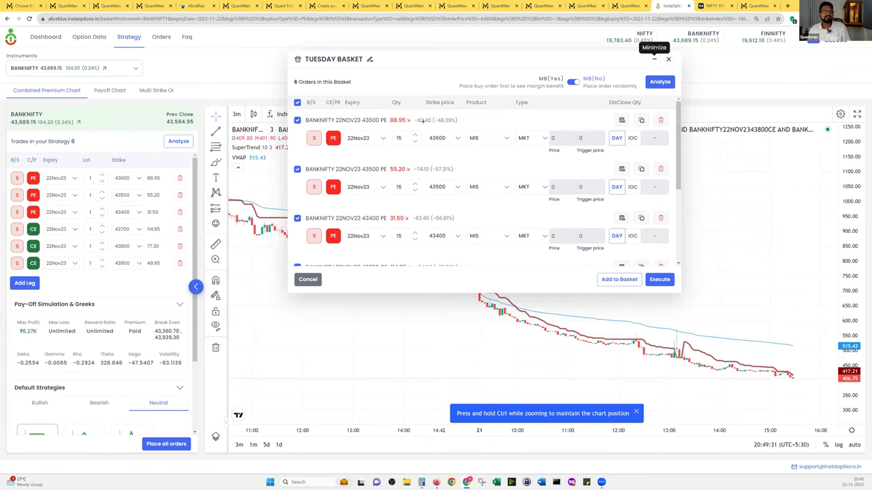
pyautogui.click(654, 59)
# Circle candles after the premium drop, near 13:00 and at the end, erase them, then open Multi Strike OI.
pyautogui.moveTo(481, 298)
pyautogui.mouseDown()
pyautogui.moveTo(500, 307)
pyautogui.moveTo(474, 306)
pyautogui.mouseUp()
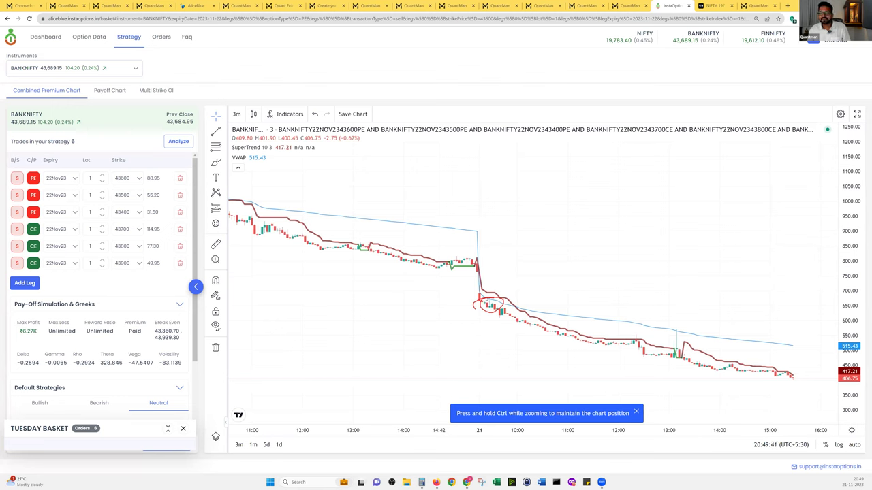
pyautogui.moveTo(520, 311)
pyautogui.mouseDown()
pyautogui.moveTo(684, 349)
pyautogui.moveTo(660, 349)
pyautogui.moveTo(678, 368)
pyautogui.moveTo(681, 352)
pyautogui.moveTo(655, 361)
pyautogui.mouseUp()
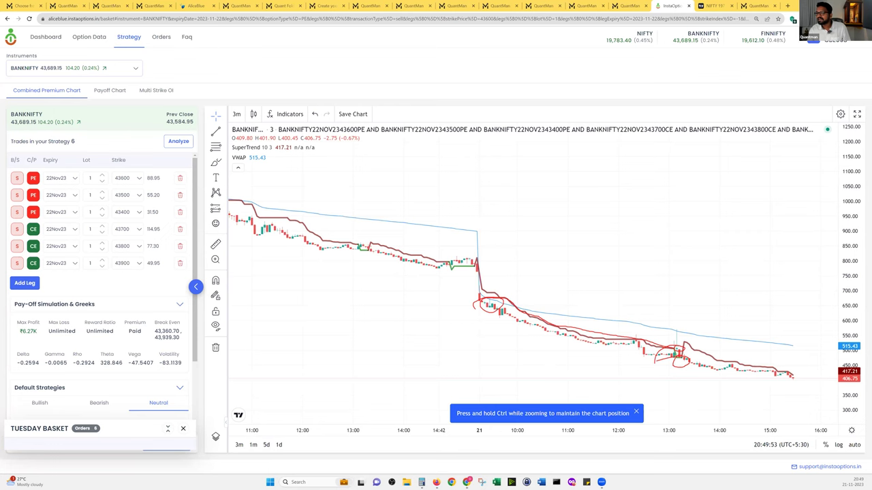
pyautogui.moveTo(790, 367); pyautogui.dragTo(722, 381)
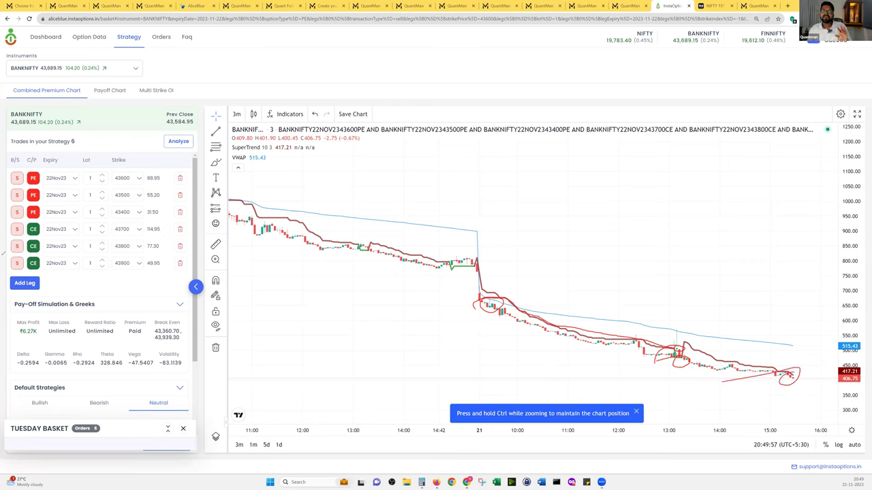
pyautogui.press('Escape')
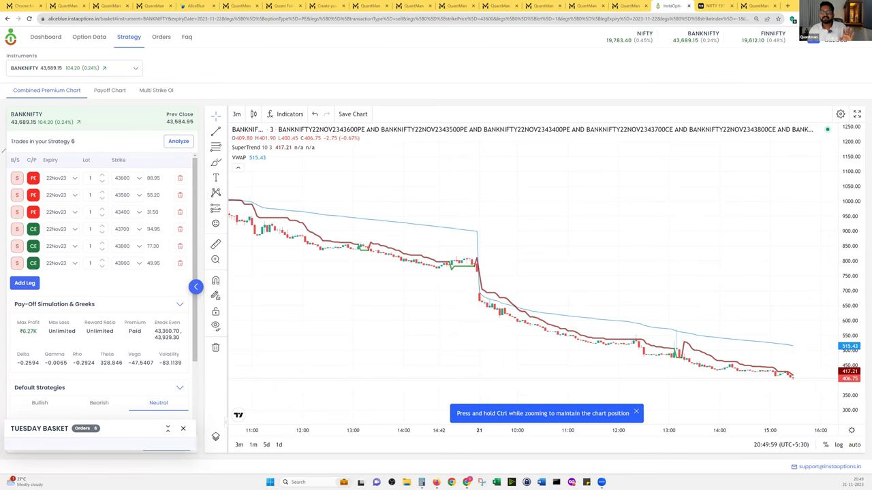
pyautogui.click(156, 90)
# Switch Multi Strike OI to show the six legs' prices, then return to the Quantman run tab.
pyautogui.click(220, 109)
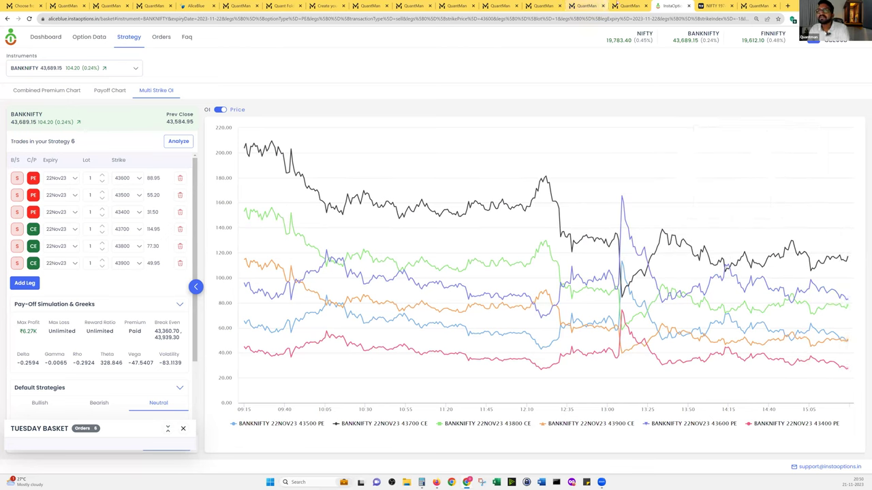
pyautogui.click(587, 6)
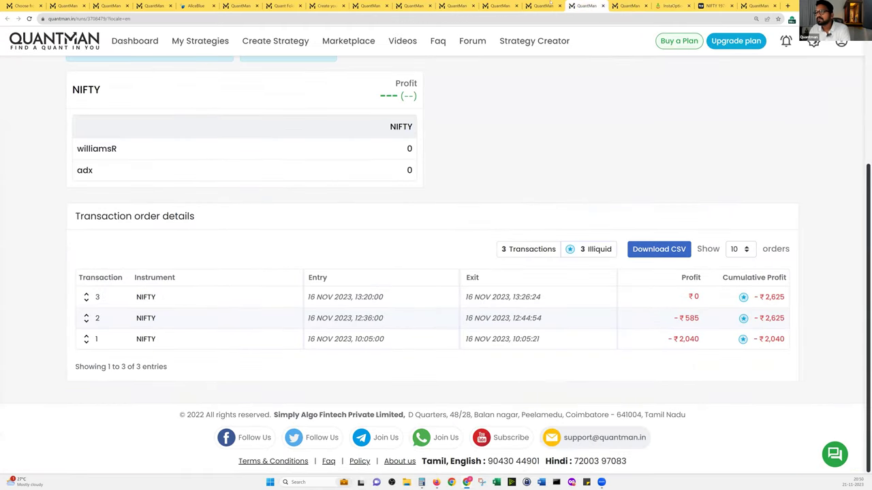
# View another NIFTY run's three losing 16 Nov trades (−₹6,366), then return to InstaOptions.
pyautogui.click(545, 5)
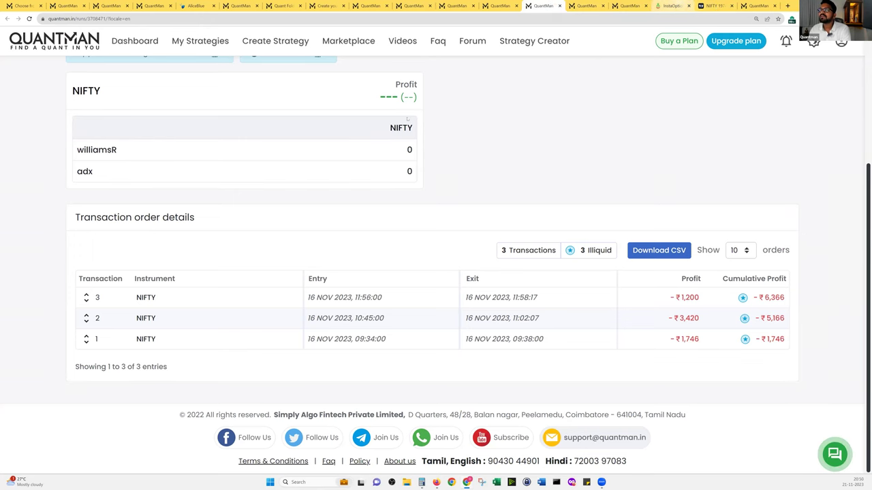
pyautogui.hotkey('ctrl', 'Tab')
pyautogui.hotkey('ctrl', 'Tab')
pyautogui.hotkey('ctrl', 'Tab')
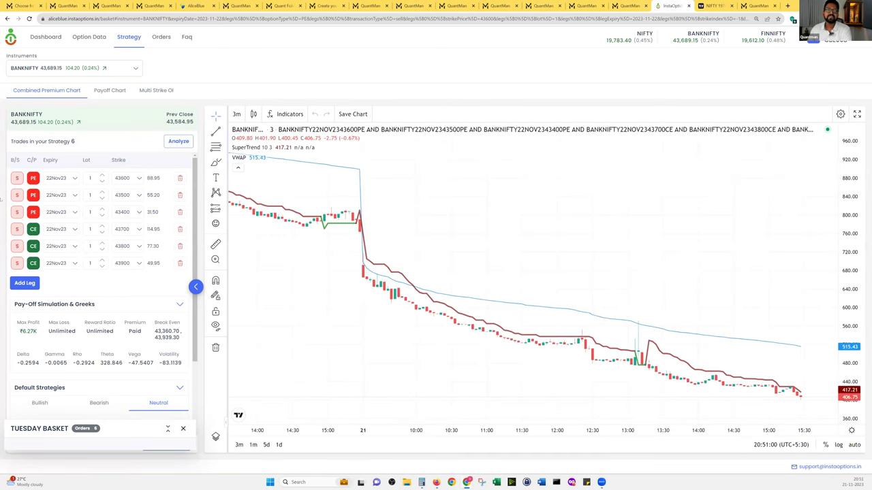
# With the brush, sketch V, N, W and M price patterns on the premium chart, plus two sweeping upward moves.
pyautogui.moveTo(640, 342); pyautogui.dragTo(639, 345)
pyautogui.moveTo(487, 260)
pyautogui.mouseDown()
pyautogui.moveTo(522, 244)
pyautogui.moveTo(549, 195)
pyautogui.mouseUp()
pyautogui.moveTo(425, 213); pyautogui.dragTo(460, 194)
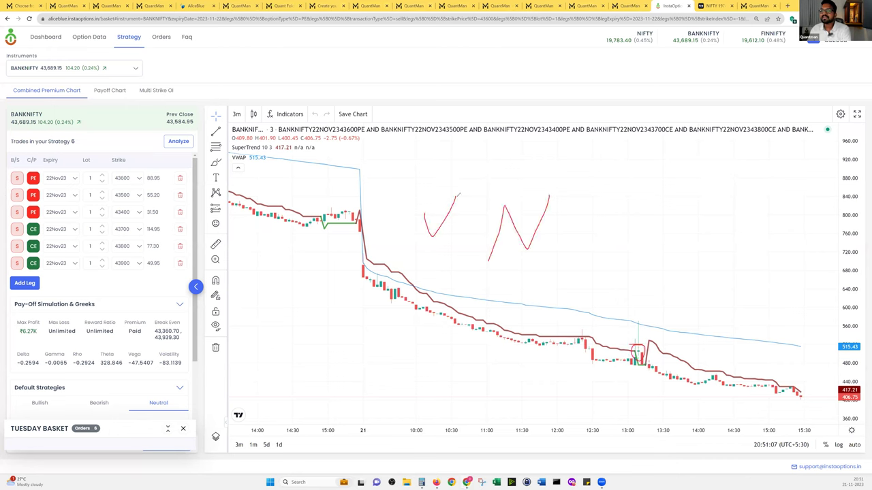
pyautogui.moveTo(586, 199)
pyautogui.mouseDown()
pyautogui.moveTo(611, 207)
pyautogui.moveTo(673, 184)
pyautogui.mouseUp()
pyautogui.moveTo(719, 246); pyautogui.dragTo(769, 189)
pyautogui.moveTo(801, 246); pyautogui.dragTo(771, 189)
pyautogui.moveTo(808, 216)
pyautogui.mouseDown()
pyautogui.moveTo(800, 202)
pyautogui.moveTo(422, 186)
pyautogui.moveTo(457, 276)
pyautogui.moveTo(817, 218)
pyautogui.moveTo(748, 253)
pyautogui.mouseUp()
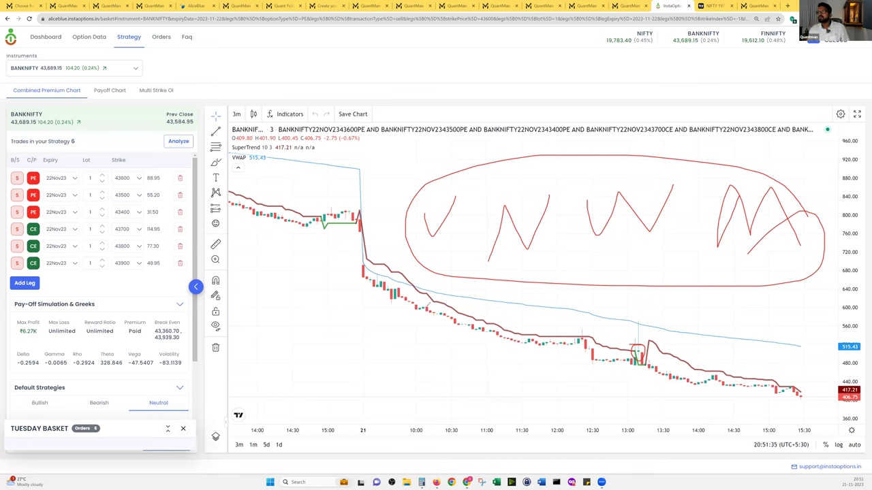
pyautogui.moveTo(423, 322)
pyautogui.mouseDown()
pyautogui.moveTo(663, 267)
pyautogui.moveTo(768, 185)
pyautogui.mouseUp()
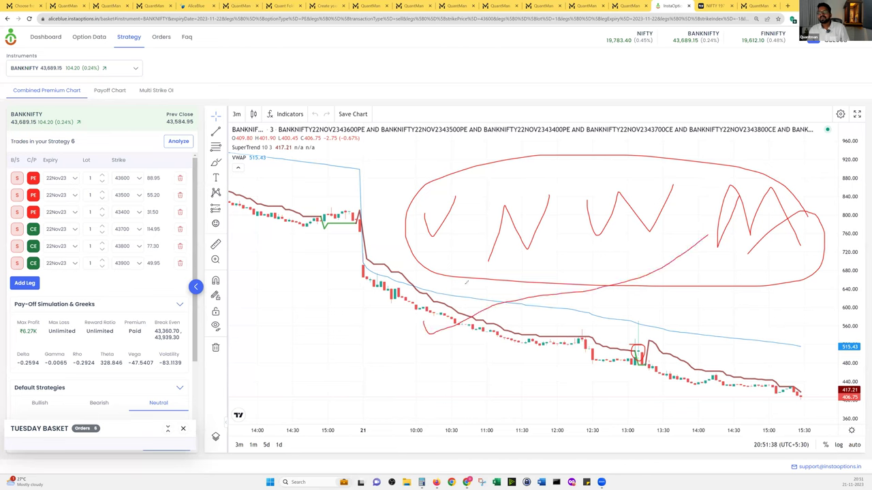
pyautogui.moveTo(446, 307)
pyautogui.mouseDown()
pyautogui.moveTo(652, 233)
pyautogui.moveTo(748, 177)
pyautogui.mouseUp()
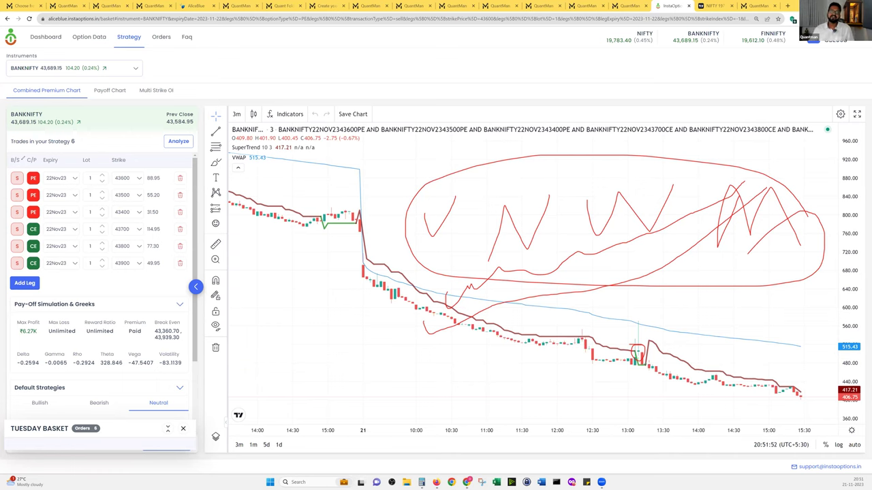
# Erase all the sketches and drag the chart to reveal earlier candles.
pyautogui.press('Escape')
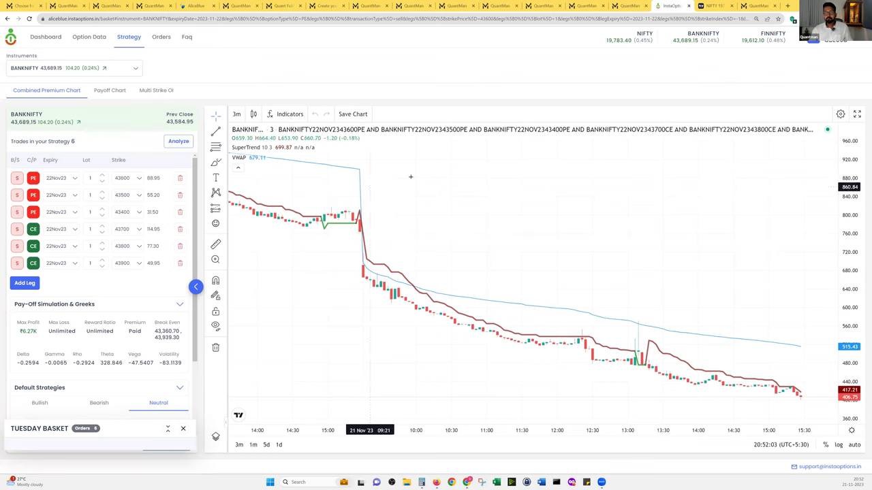
pyautogui.moveTo(460, 219); pyautogui.dragTo(666, 276)
pyautogui.hscroll(-10, 666, 276)
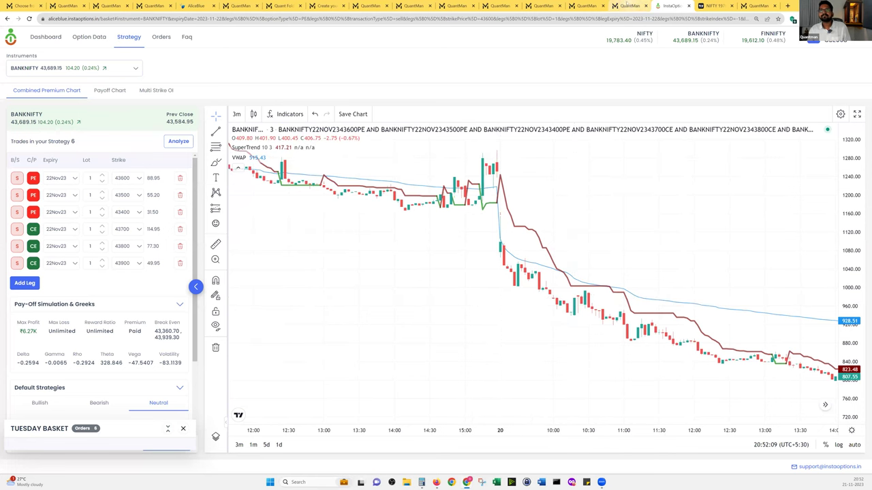
# Open the BANKNIFTY run's results, collapse the first trade and select its 10:36:00 entry details.
pyautogui.click(373, 5)
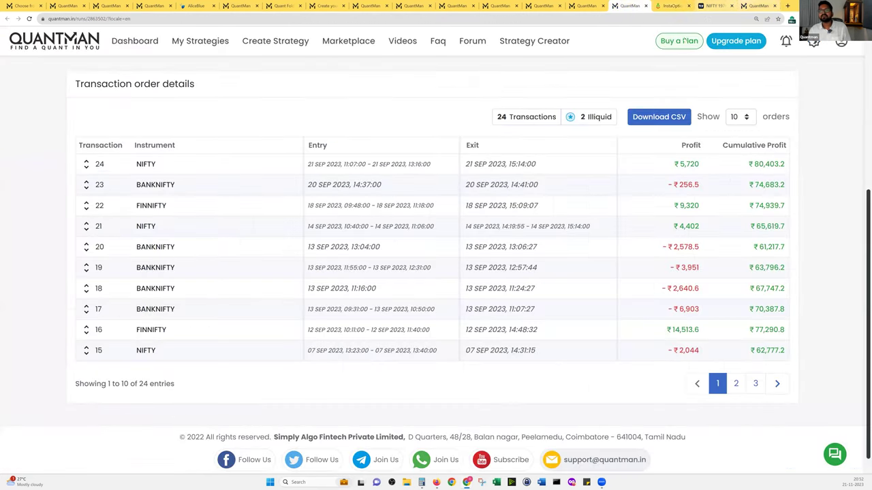
pyautogui.click(756, 6)
pyautogui.click(523, 343)
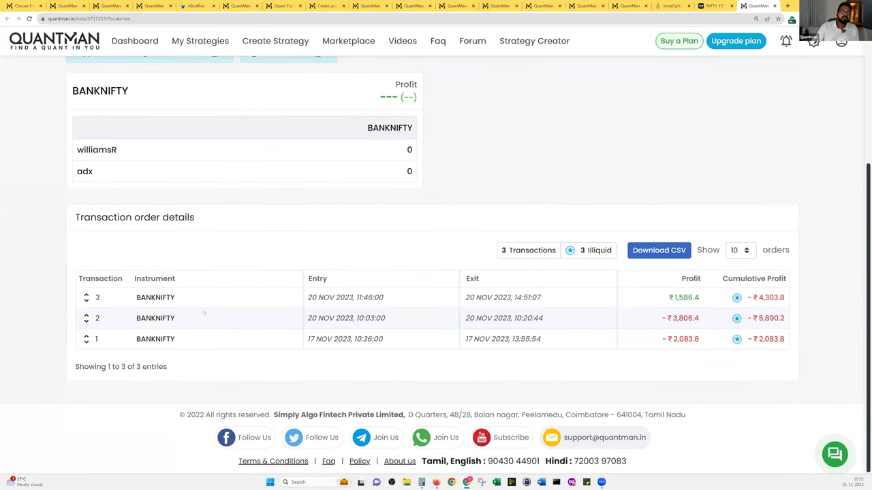
pyautogui.doubleClick(376, 341)
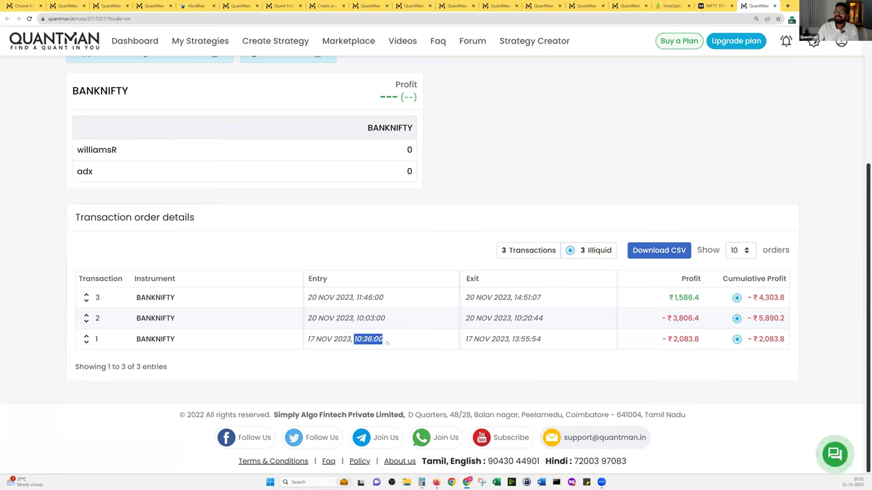
pyautogui.click(375, 357)
pyautogui.moveTo(353, 338); pyautogui.dragTo(724, 391)
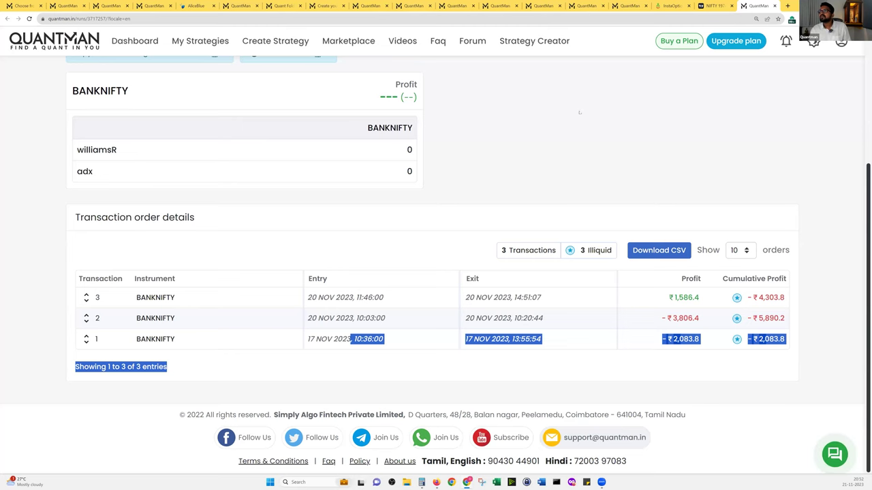
# Scroll back to the run header, then switch to the NIFTY TradingView chart.
pyautogui.scroll(1, 632, 176)
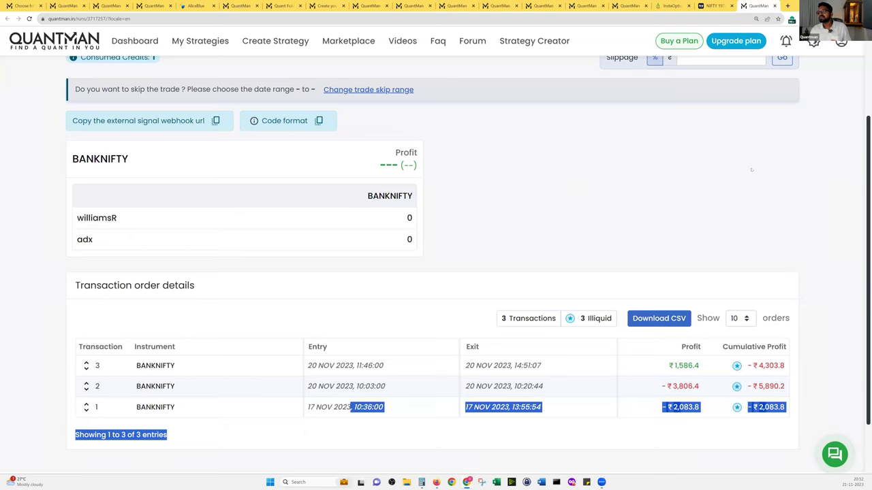
pyautogui.scroll(2, 631, 181)
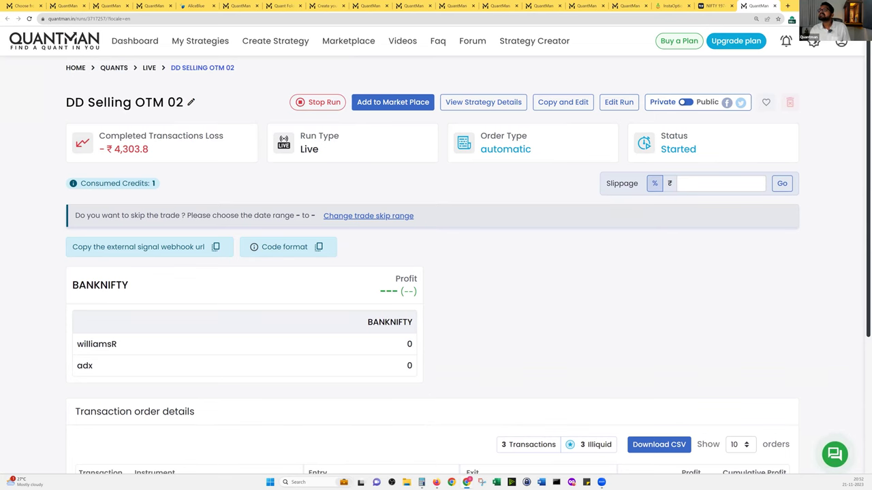
pyautogui.click(714, 5)
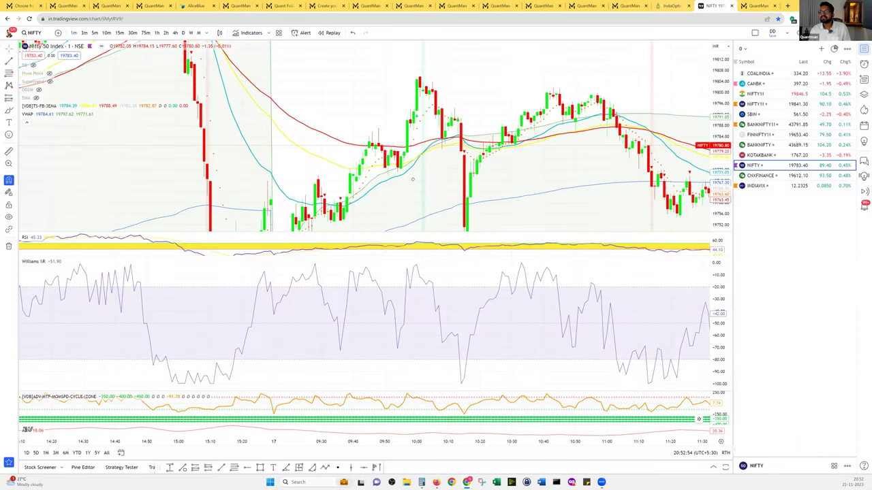
# Back on the BANKNIFTY chart, pan to 20–21 November and circle the key drop and 13:00 candles.
pyautogui.hotkey('ctrl', 'shift', 'Tab')
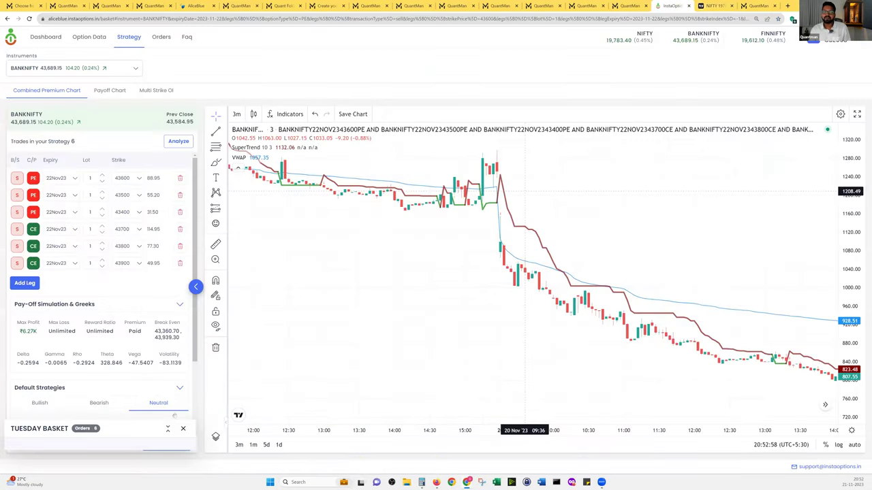
pyautogui.moveTo(524, 191); pyautogui.dragTo(413, 178)
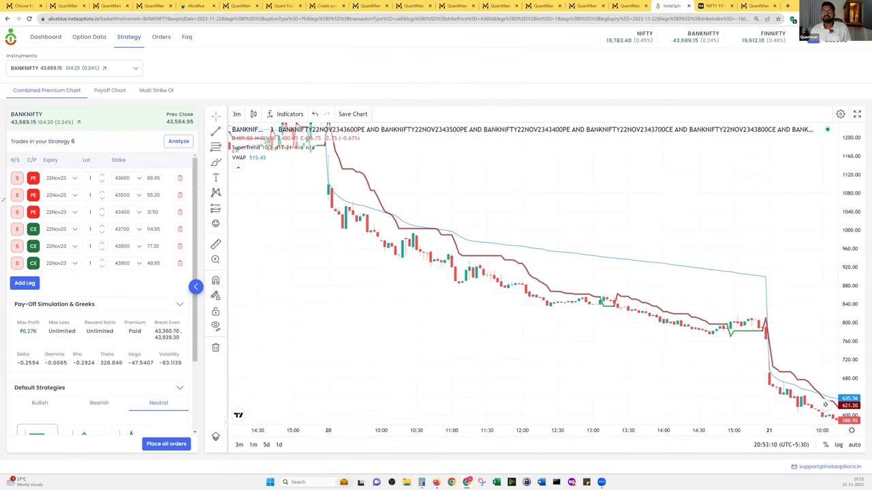
pyautogui.moveTo(321, 192); pyautogui.dragTo(320, 192)
pyautogui.moveTo(604, 292)
pyautogui.mouseDown()
pyautogui.moveTo(595, 297)
pyautogui.moveTo(606, 297)
pyautogui.moveTo(608, 312)
pyautogui.moveTo(621, 304)
pyautogui.mouseUp()
pyautogui.moveTo(723, 319); pyautogui.dragTo(723, 327)
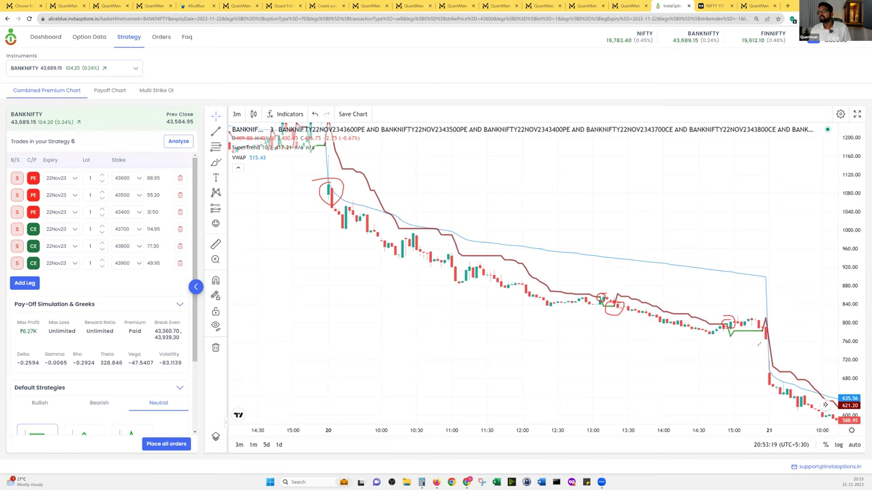
pyautogui.moveTo(320, 175)
pyautogui.mouseDown()
pyautogui.moveTo(556, 334)
pyautogui.moveTo(768, 352)
pyautogui.moveTo(320, 180)
pyautogui.mouseUp()
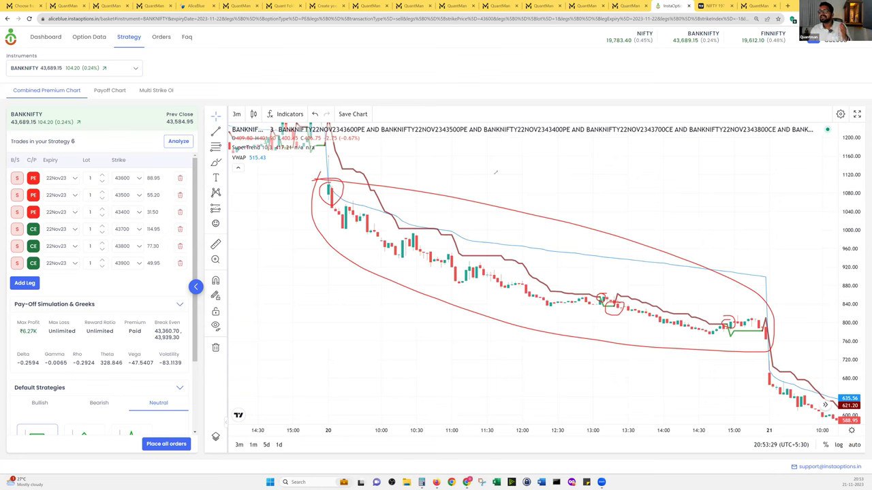
# Write 20 above the chart, draw a rising stroke, then clear all freehand markings.
pyautogui.moveTo(499, 173)
pyautogui.mouseDown()
pyautogui.moveTo(507, 185)
pyautogui.moveTo(525, 184)
pyautogui.mouseUp()
pyautogui.moveTo(527, 170); pyautogui.dragTo(507, 162)
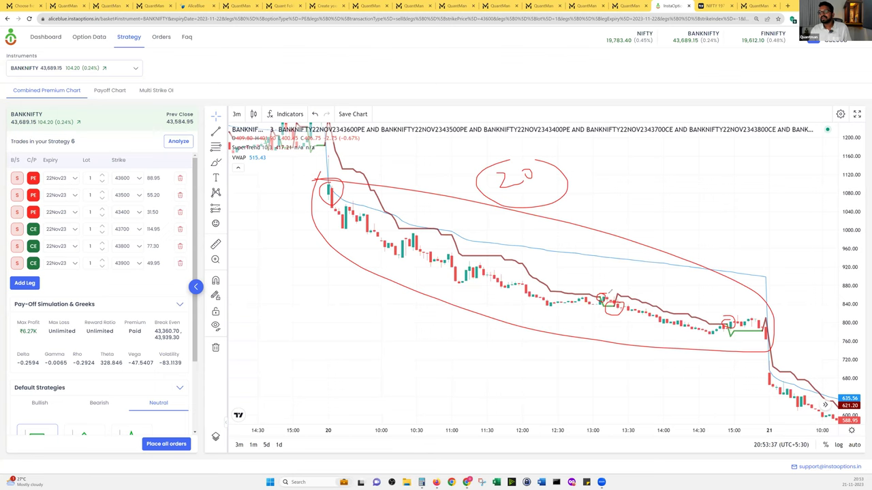
pyautogui.moveTo(603, 301); pyautogui.dragTo(638, 228)
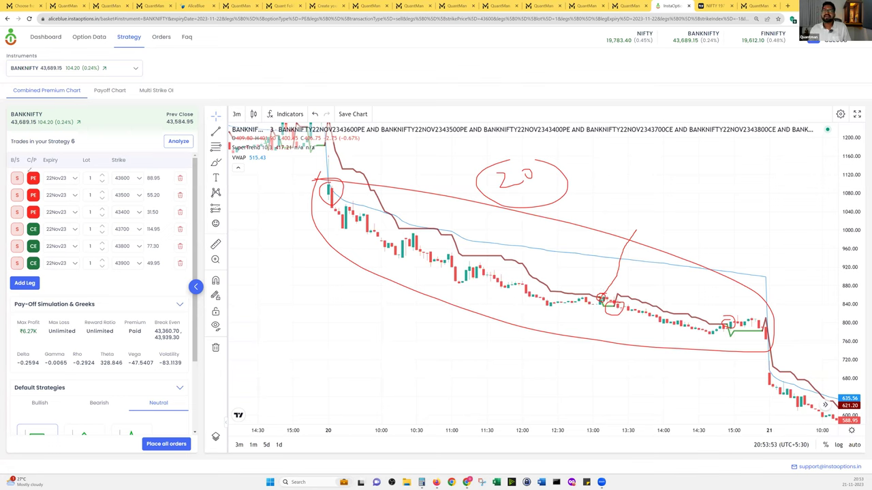
pyautogui.press('Escape')
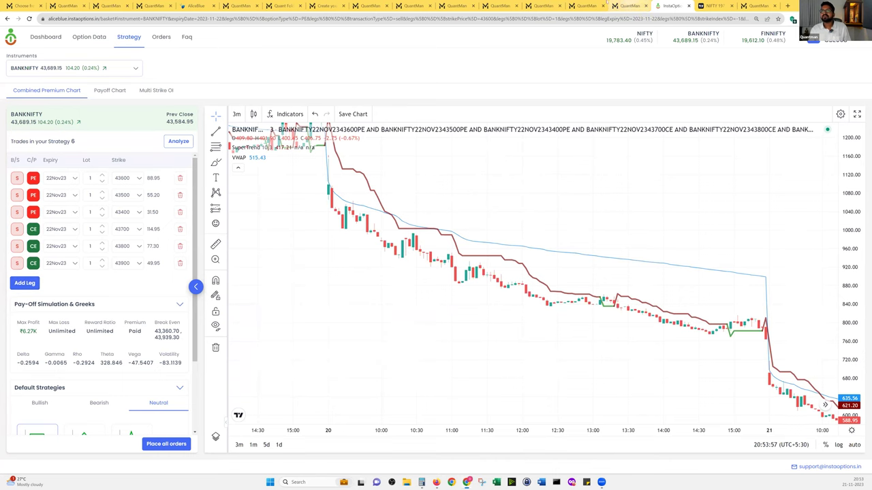
pyautogui.click(586, 6)
pyautogui.click(542, 5)
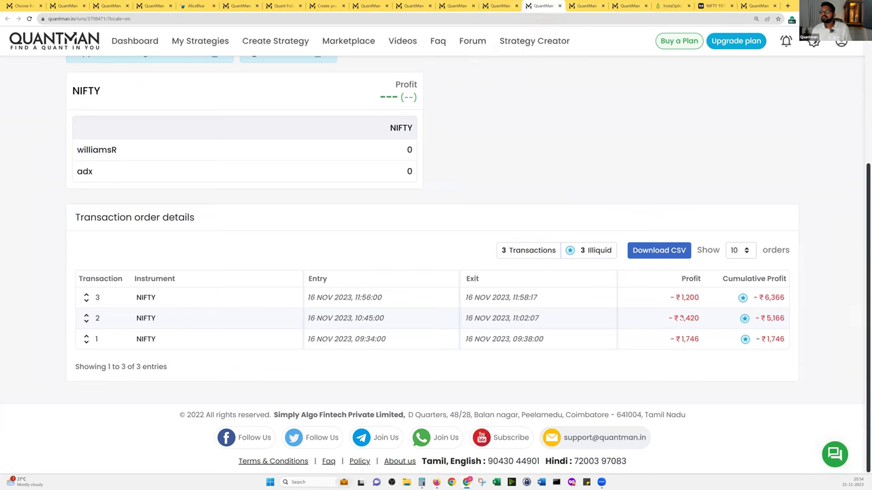
pyautogui.moveTo(678, 318); pyautogui.dragTo(696, 197)
pyautogui.click(696, 182)
pyautogui.hotkey('ctrl', 'pageup')
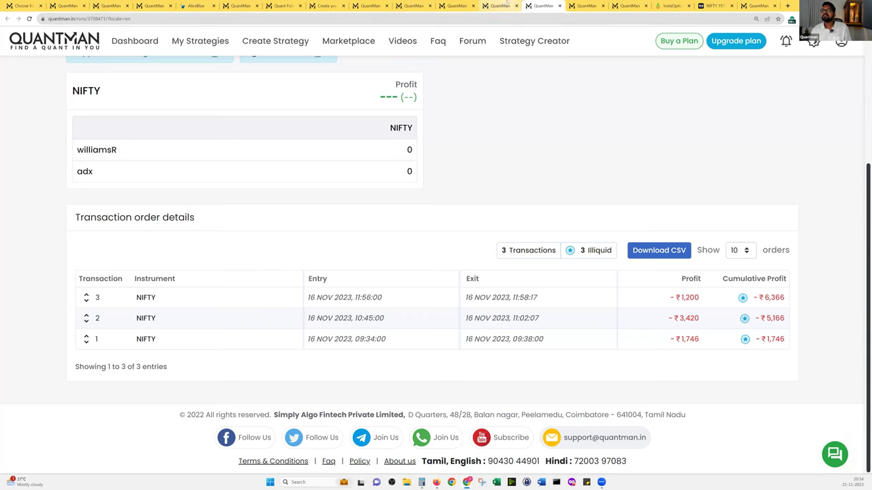
pyautogui.hotkey('ctrl', 'pageup')
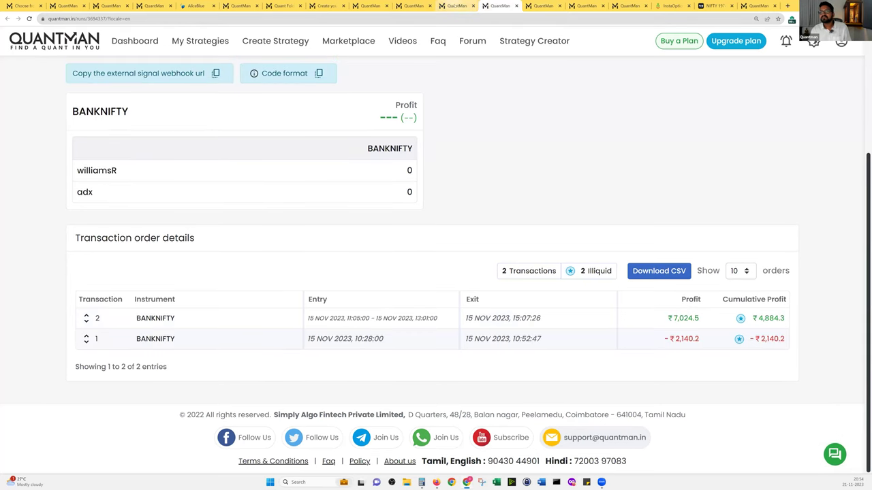
pyautogui.hotkey('ctrl', 'pageup')
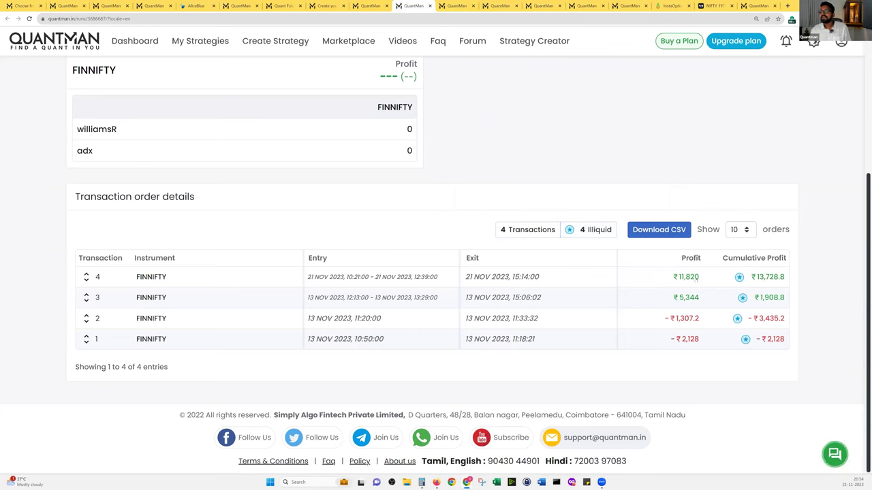
pyautogui.hotkey('ctrl', 'pageup')
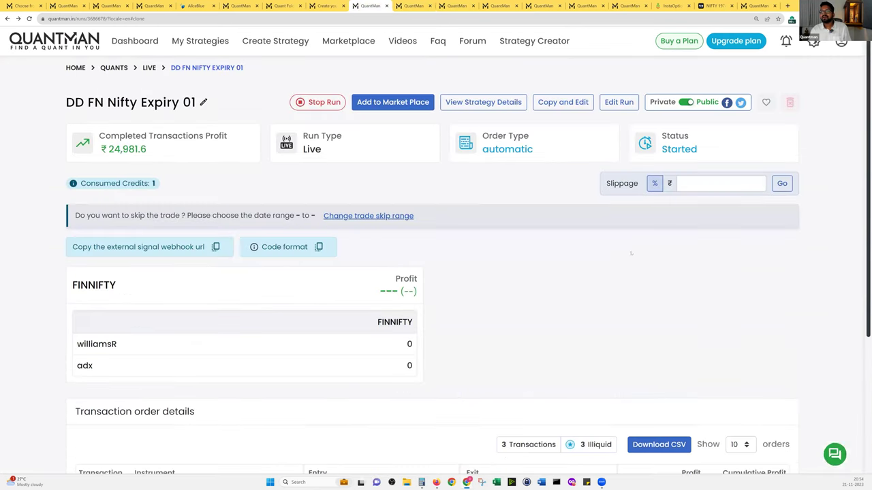
pyautogui.scroll(-3, 631, 252)
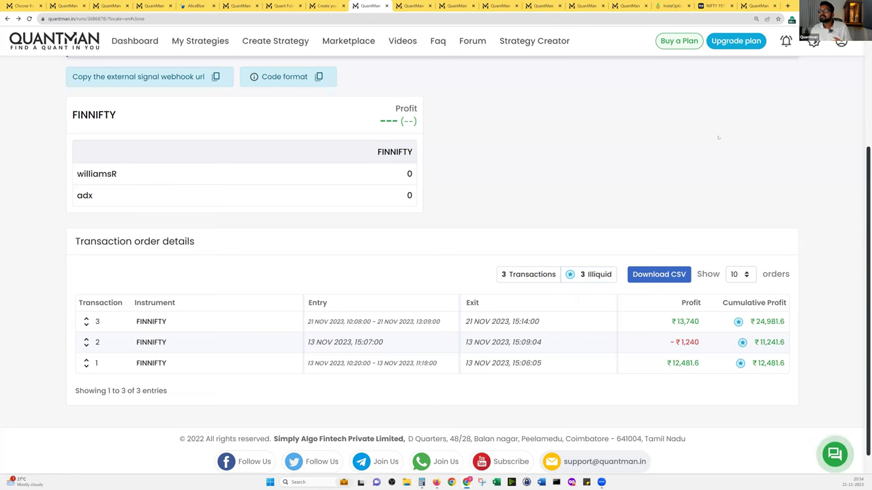
pyautogui.scroll(2, 716, 141)
pyautogui.scroll(1, 716, 141)
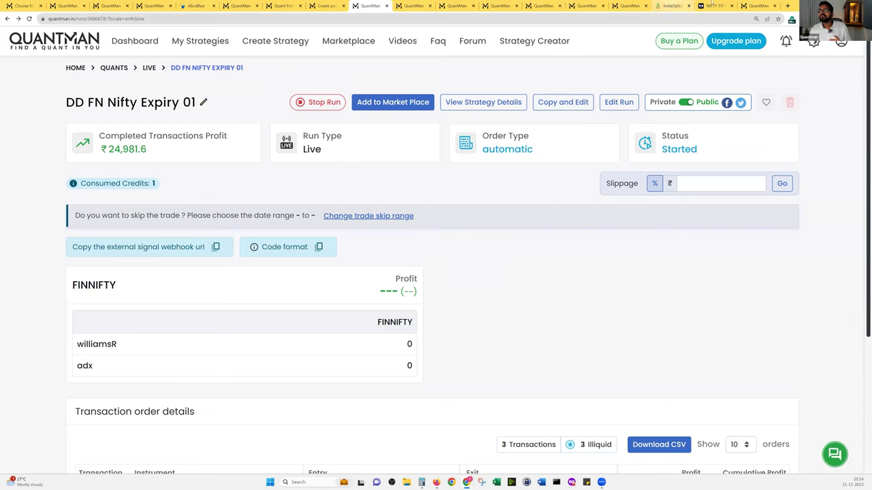
pyautogui.hotkey('ctrl', 'Tab')
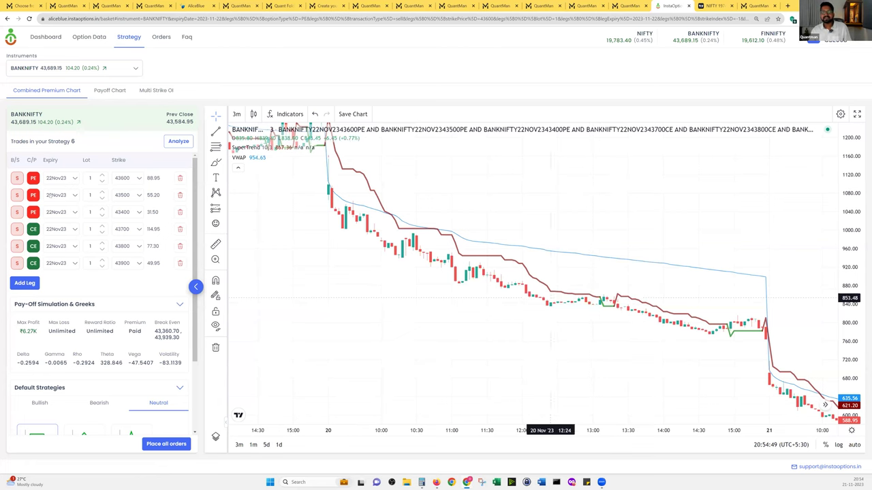
# Hand-write and circle 20K on the BANKNIFTY chart, with TWT written beside it.
pyautogui.moveTo(397, 198)
pyautogui.mouseDown()
pyautogui.moveTo(408, 208)
pyautogui.moveTo(431, 194)
pyautogui.moveTo(449, 209)
pyautogui.moveTo(445, 198)
pyautogui.mouseUp()
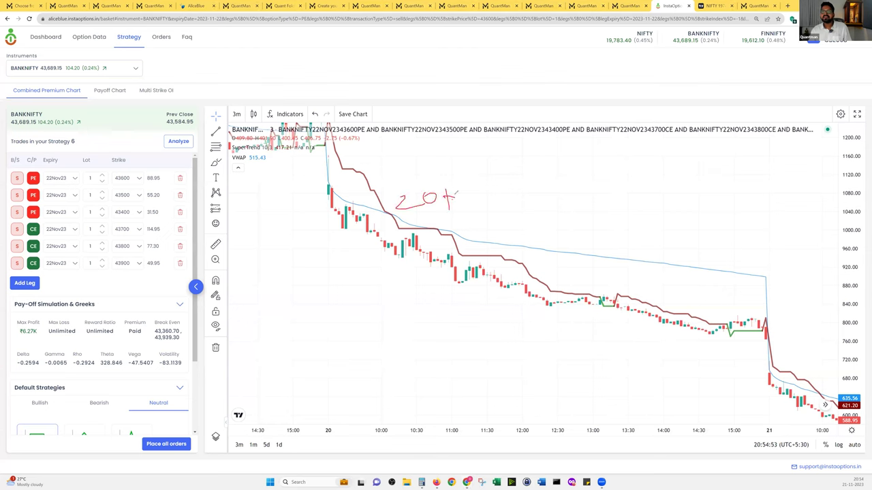
pyautogui.moveTo(384, 234); pyautogui.dragTo(390, 221)
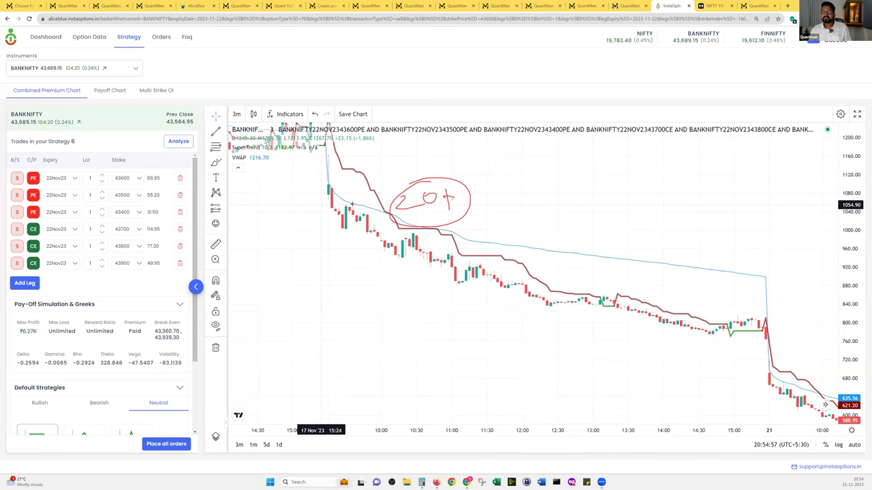
pyautogui.moveTo(491, 190)
pyautogui.mouseDown()
pyautogui.moveTo(524, 183)
pyautogui.moveTo(516, 221)
pyautogui.mouseUp()
pyautogui.moveTo(537, 190); pyautogui.dragTo(558, 188)
pyautogui.moveTo(563, 190)
pyautogui.mouseDown()
pyautogui.moveTo(580, 188)
pyautogui.moveTo(566, 218)
pyautogui.mouseUp()
pyautogui.moveTo(564, 202)
pyautogui.mouseDown()
pyautogui.moveTo(574, 203)
pyautogui.moveTo(528, 172)
pyautogui.moveTo(565, 176)
pyautogui.mouseUp()
# Add two circled 1s, a long rising line, and lines above and below the notes.
pyautogui.moveTo(422, 277)
pyautogui.mouseDown()
pyautogui.moveTo(427, 272)
pyautogui.moveTo(427, 297)
pyautogui.mouseUp()
pyautogui.moveTo(411, 261)
pyautogui.mouseDown()
pyautogui.moveTo(436, 264)
pyautogui.moveTo(410, 259)
pyautogui.mouseUp()
pyautogui.moveTo(621, 230)
pyautogui.mouseDown()
pyautogui.moveTo(621, 249)
pyautogui.moveTo(595, 237)
pyautogui.mouseUp()
pyautogui.moveTo(550, 283); pyautogui.dragTo(809, 228)
pyautogui.moveTo(453, 222); pyautogui.dragTo(583, 218)
pyautogui.moveTo(358, 178); pyautogui.dragTo(589, 175)
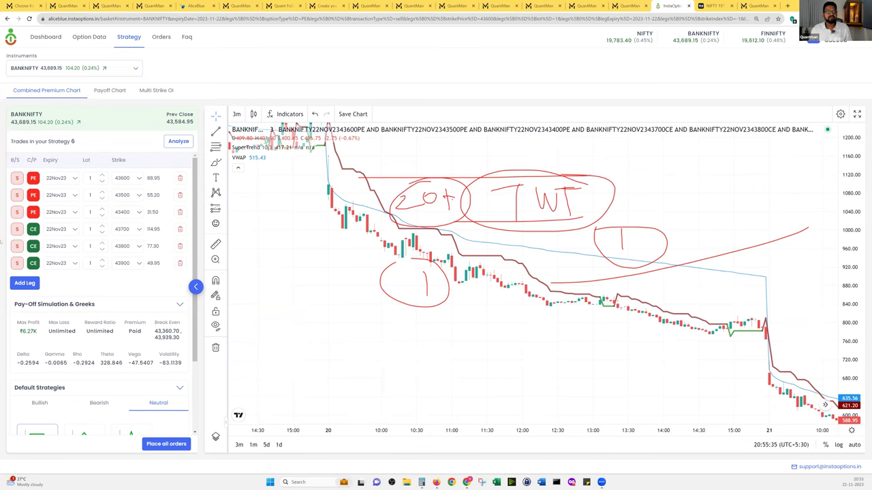
pyautogui.hotkey('ctrl', '1')
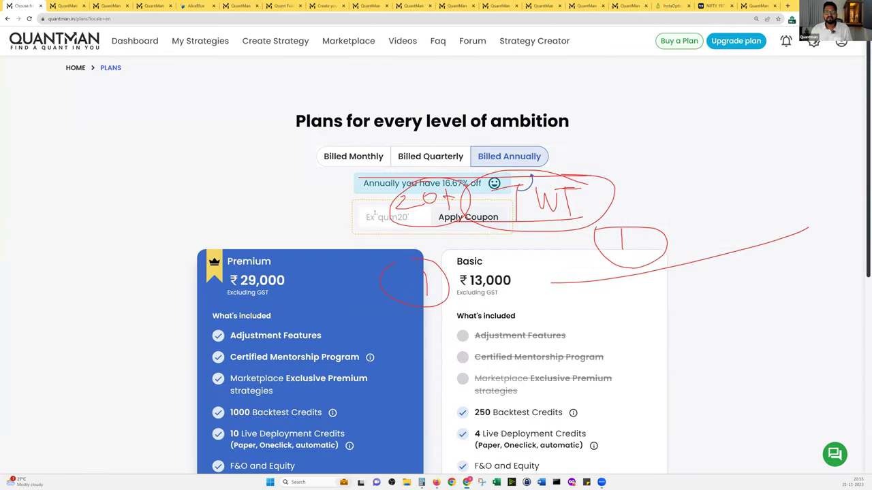
# Enter coupon code WEB10 on the annual plans page, then return to InstaOptions.
pyautogui.click(374, 213)
pyautogui.write('WEB10')
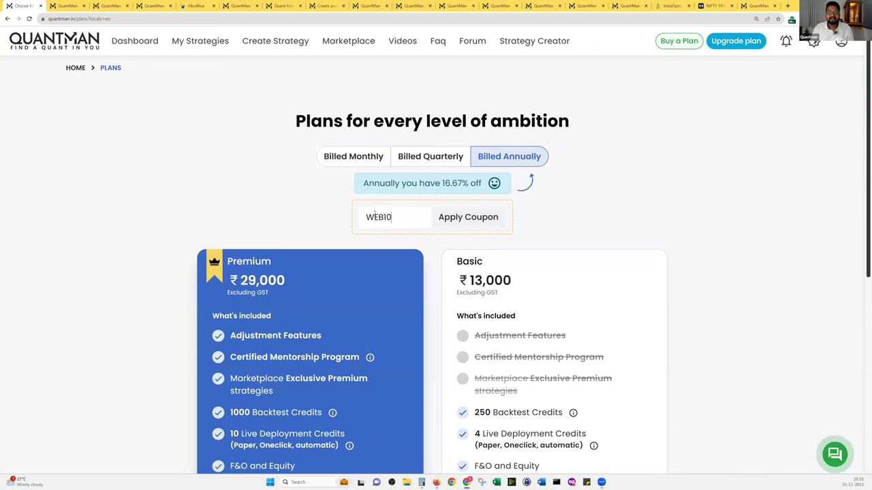
pyautogui.press('Return')
pyautogui.moveTo(393, 217); pyautogui.dragTo(348, 220)
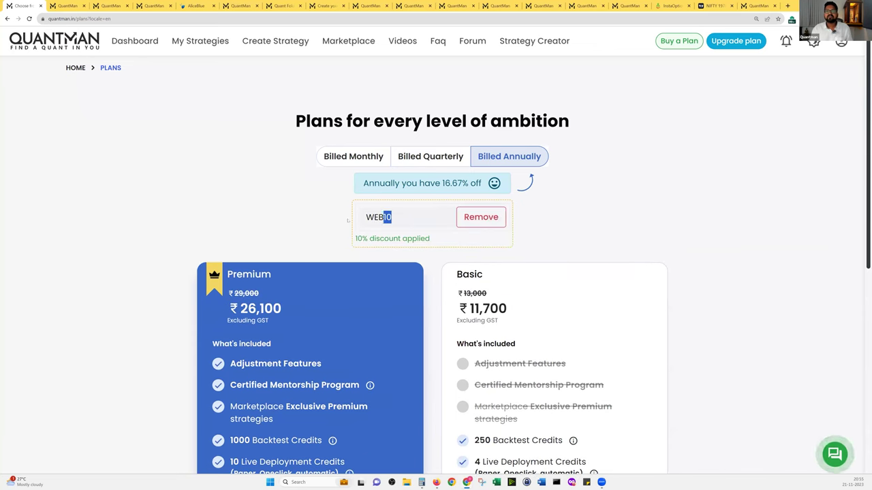
pyautogui.hotkey('ctrl', '2')
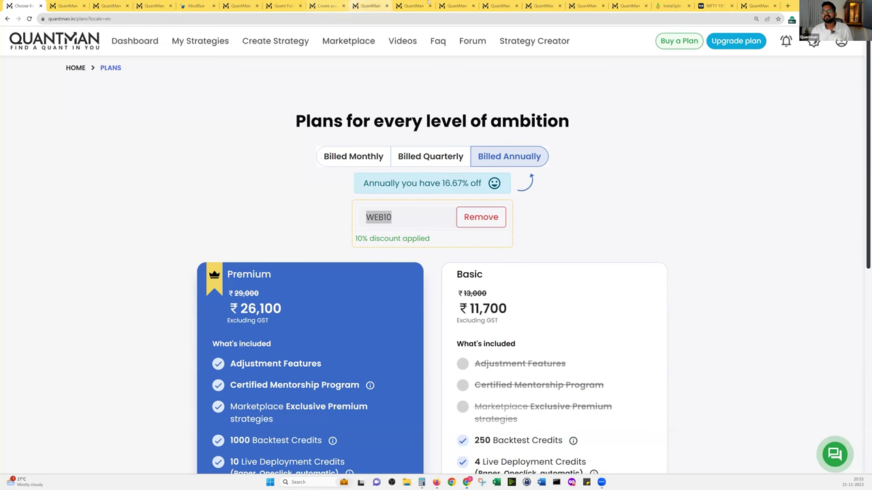
pyautogui.hotkey('ctrl', 'Tab')
# Back in InstaOptions, open the option data section's Trending OI charts.
pyautogui.click(670, 5)
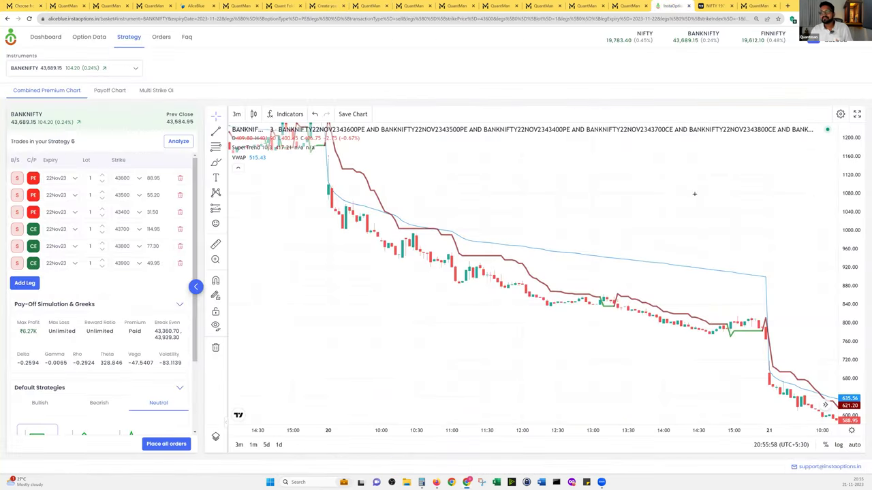
pyautogui.scroll(-5, 508, 216)
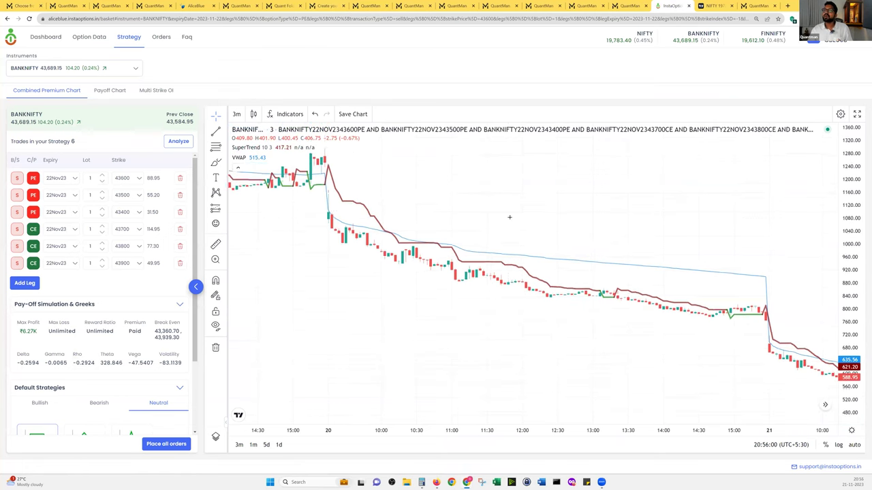
pyautogui.scroll(-1, 509, 216)
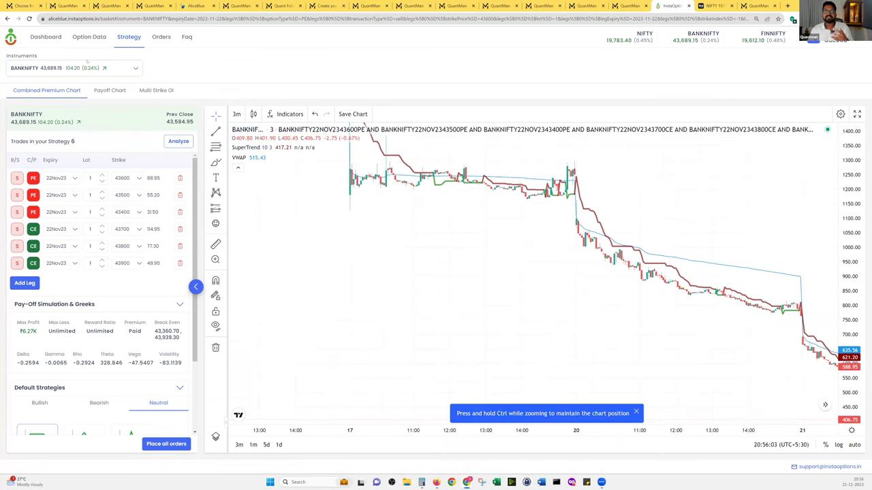
pyautogui.click(89, 37)
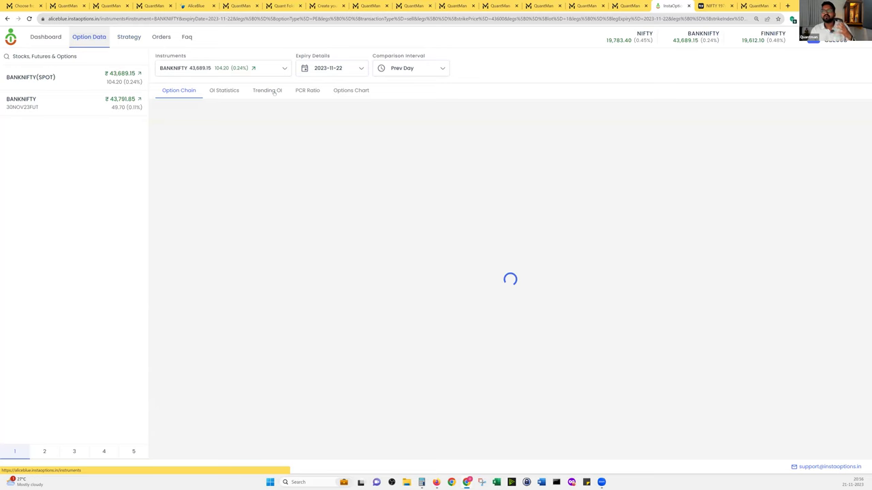
pyautogui.click(272, 91)
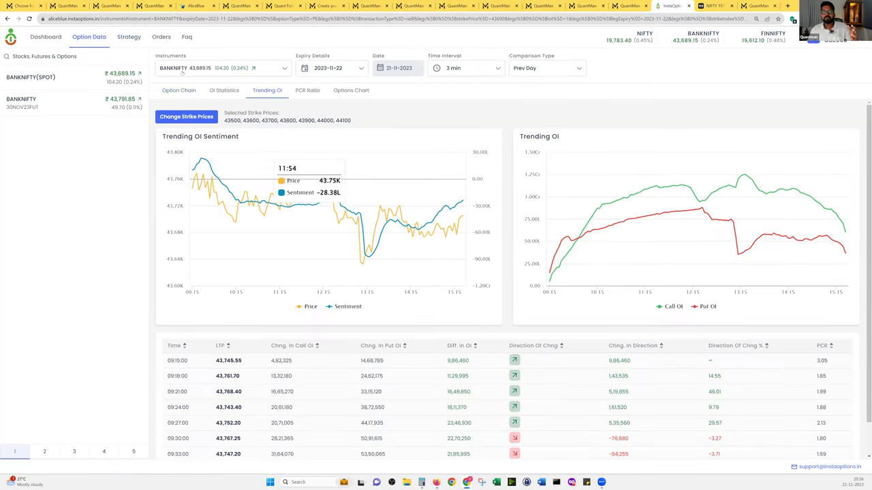
# Switch the instrument from NIFTY through BANKNIFTY to FINNIFTY.
pyautogui.click(183, 72)
pyautogui.press('Up')
pyautogui.press('Return')
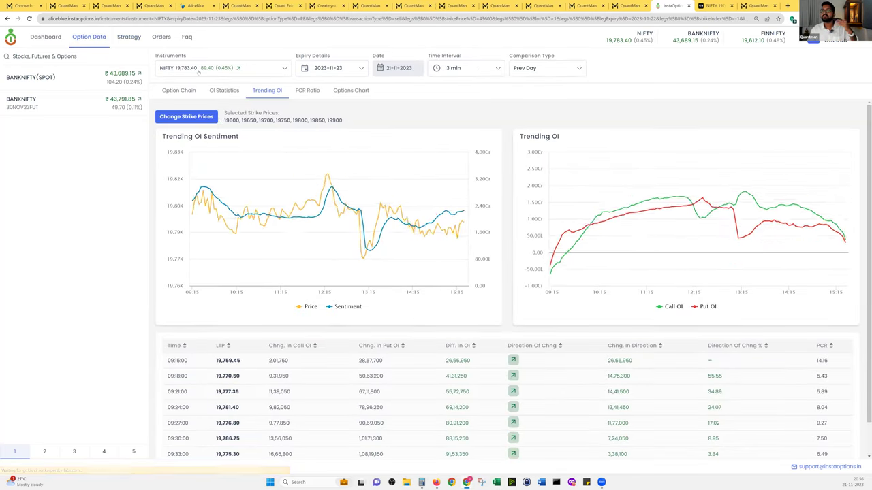
pyautogui.click(198, 72)
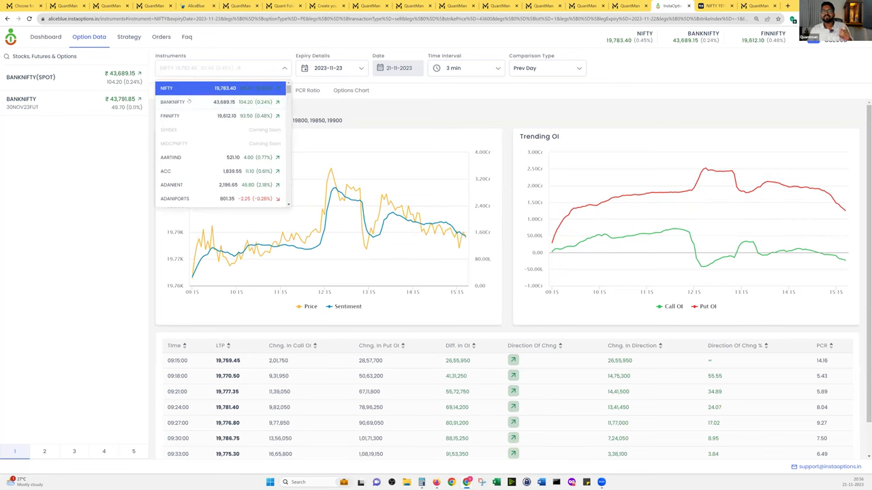
pyautogui.click(188, 102)
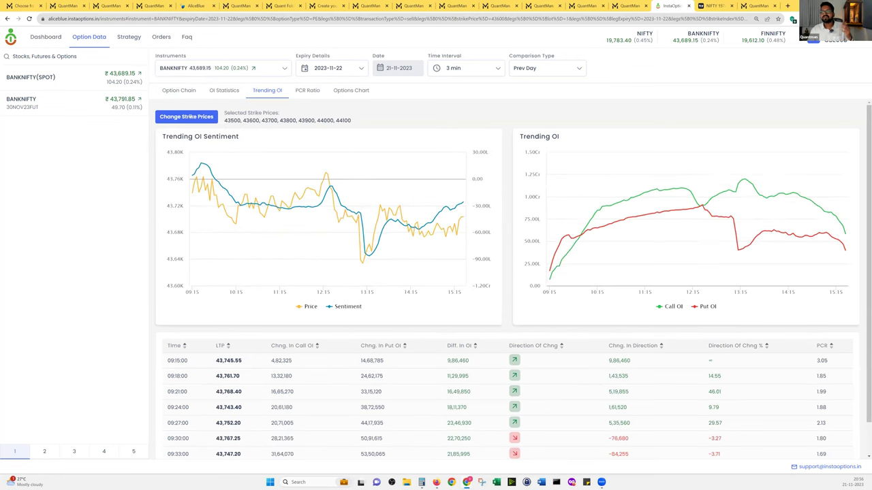
pyautogui.press('Down')
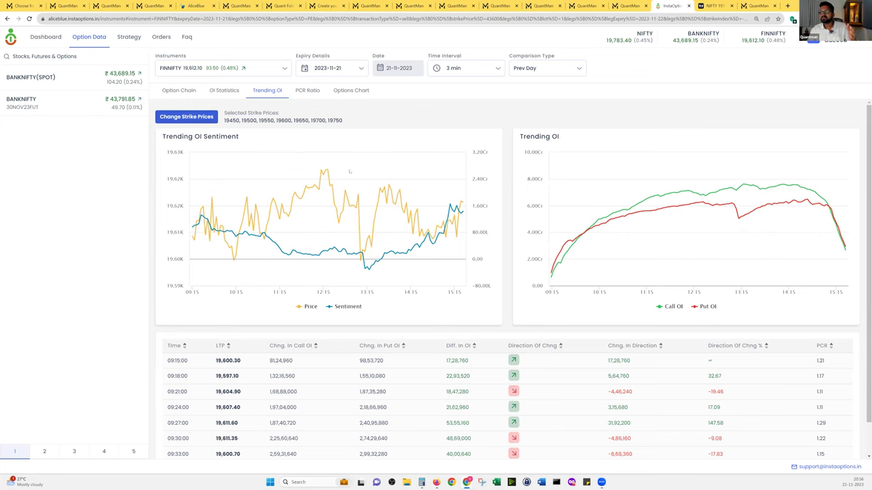
pyautogui.moveTo(348, 169)
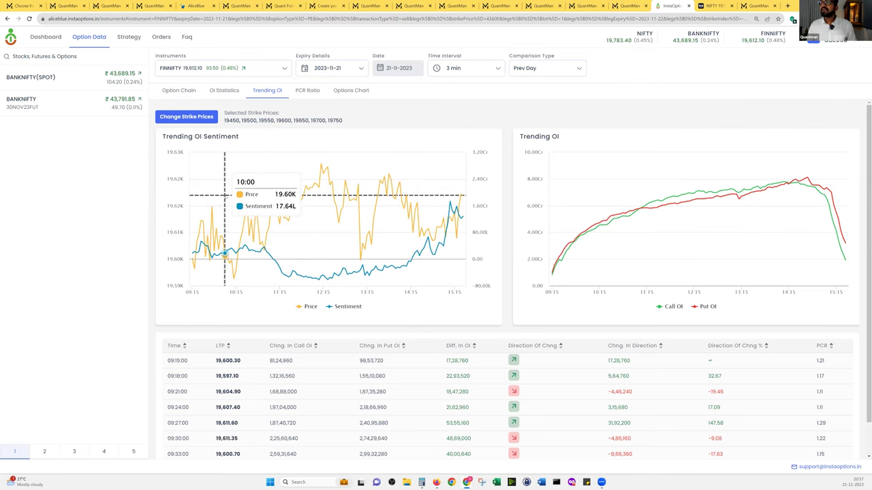
# Open the Markets dashboard with NIFTY, BANKNIFTY and FINNIFTY summaries and build-up tables.
pyautogui.click(65, 33)
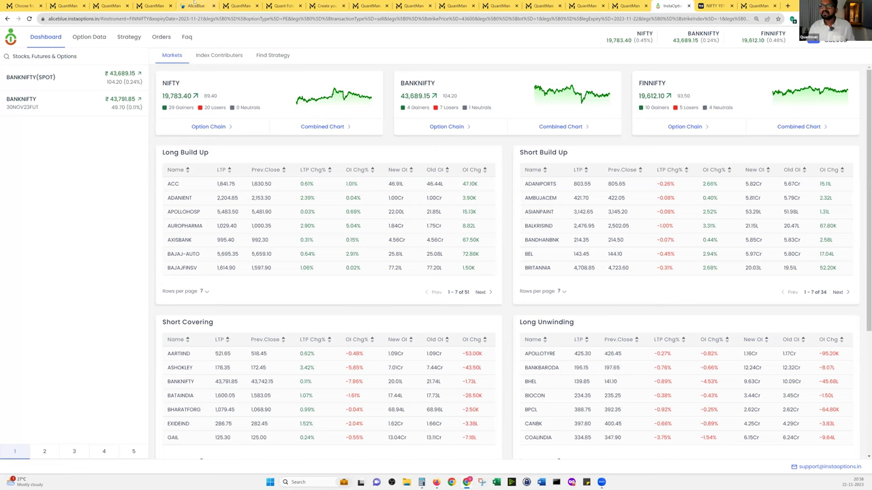
# Switch to AliceBlue's positions showing seven closed FINNIFTY 21 Nov positions, net ₹25,948.80.
pyautogui.click(196, 5)
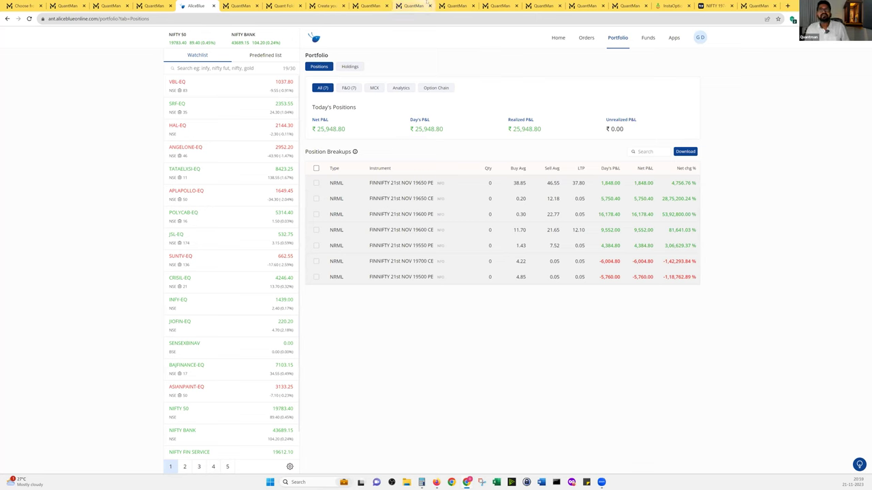
# Step through the Quantman run tabs, including DD Nifty Expiry 01, BANKNIFTY and DD FN Nifty Expiry 01.
pyautogui.click(627, 5)
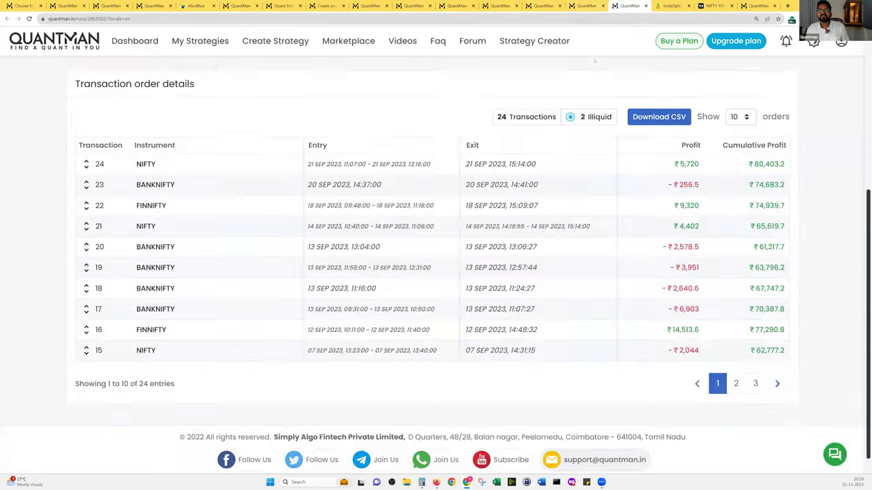
pyautogui.click(582, 6)
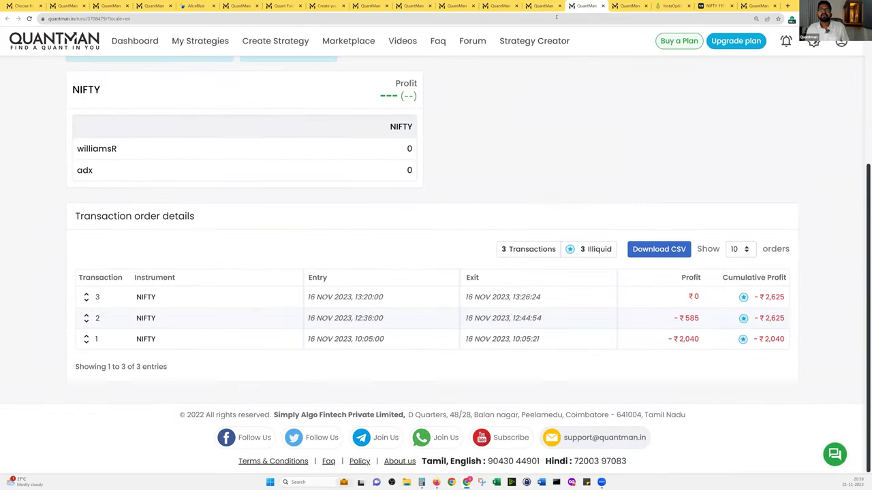
pyautogui.scroll(3, 506, 52)
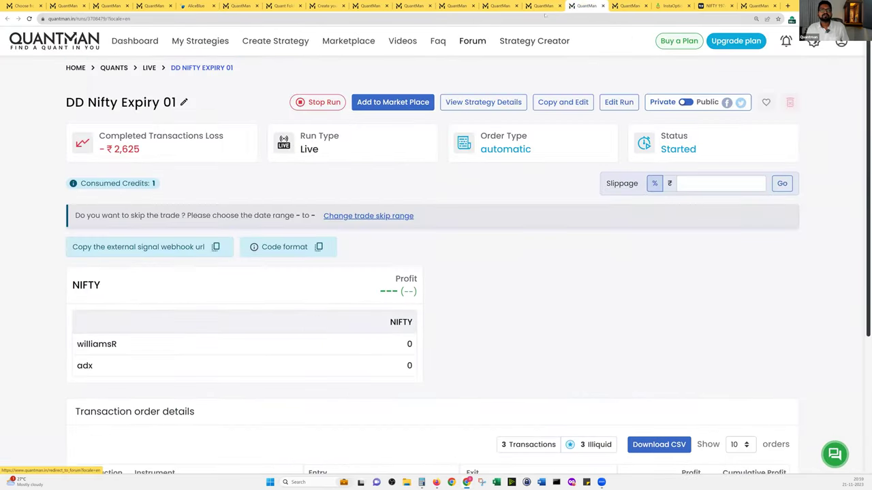
pyautogui.click(543, 5)
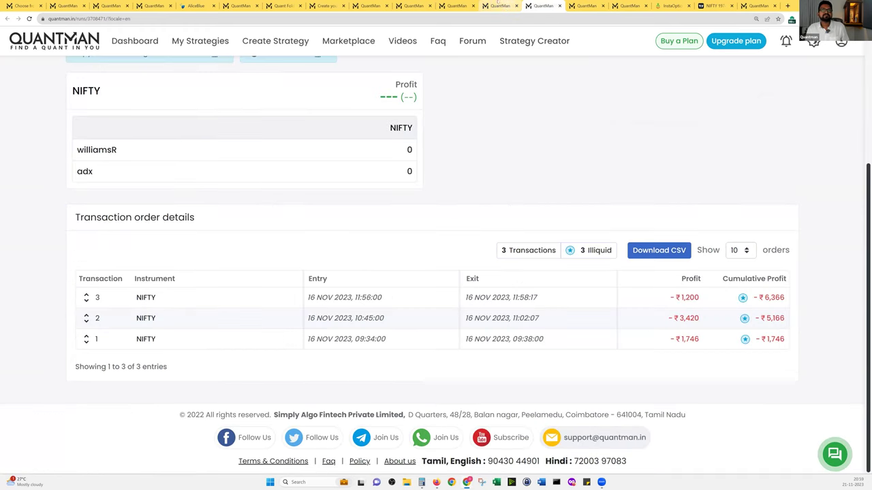
pyautogui.click(456, 6)
pyautogui.click(351, 5)
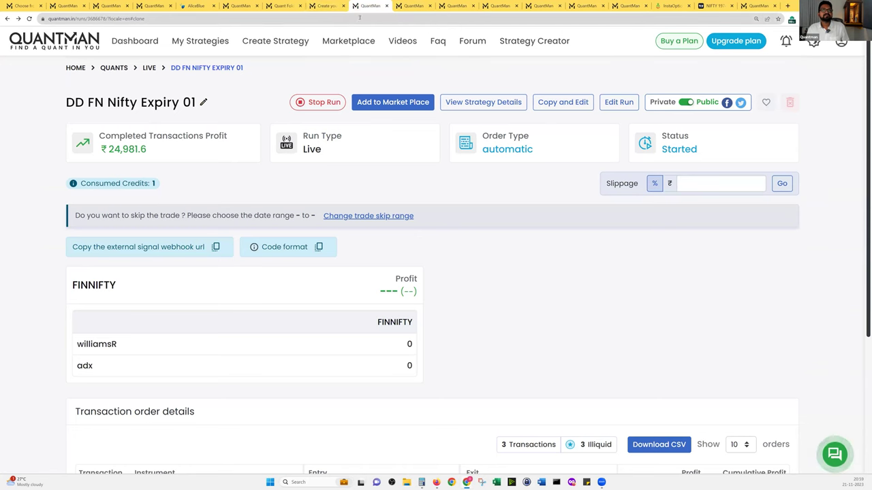
# Select the run page's address, move to the next run, and open a new blank tab.
pyautogui.click(331, 19)
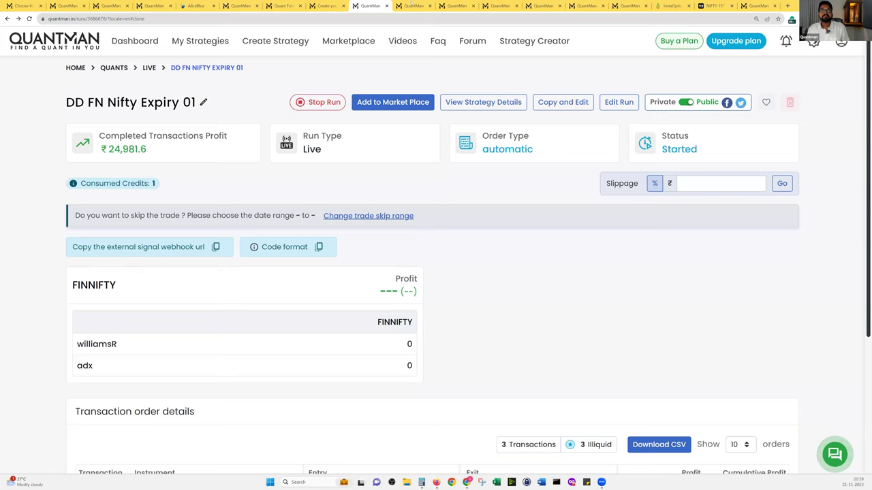
pyautogui.hotkey('ctrl', 'Tab')
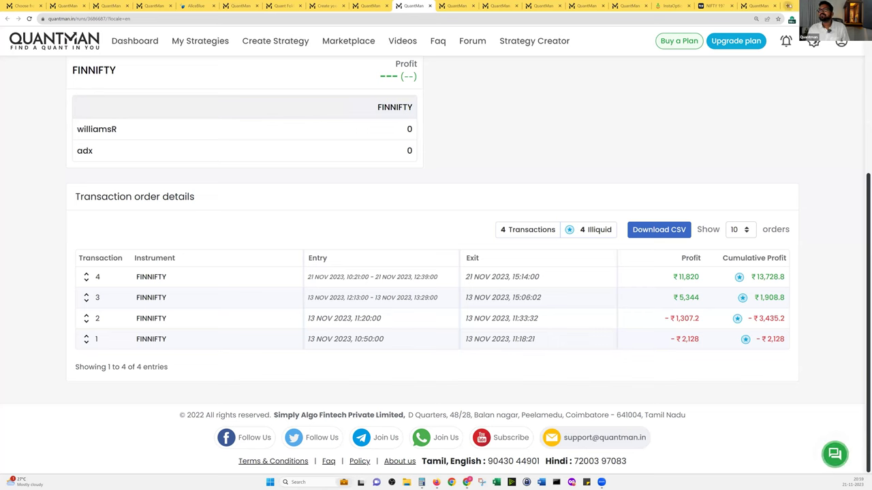
pyautogui.click(788, 6)
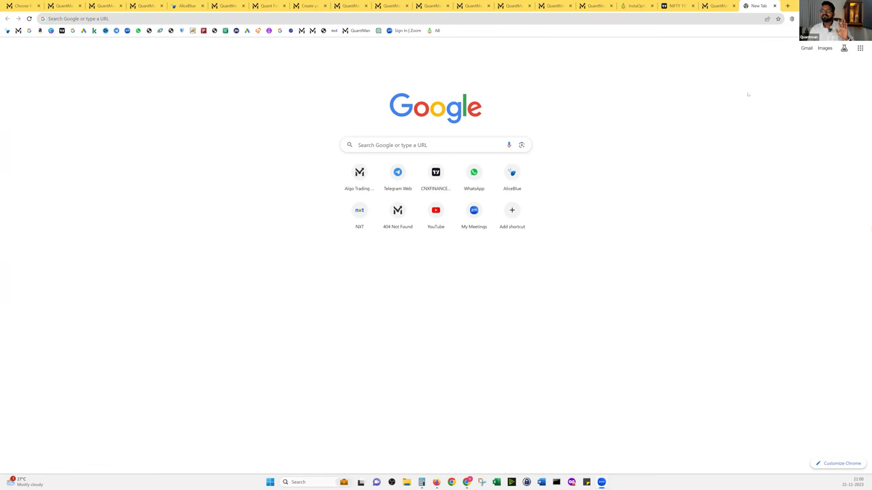
pyautogui.click(60, 5)
pyautogui.click(841, 40)
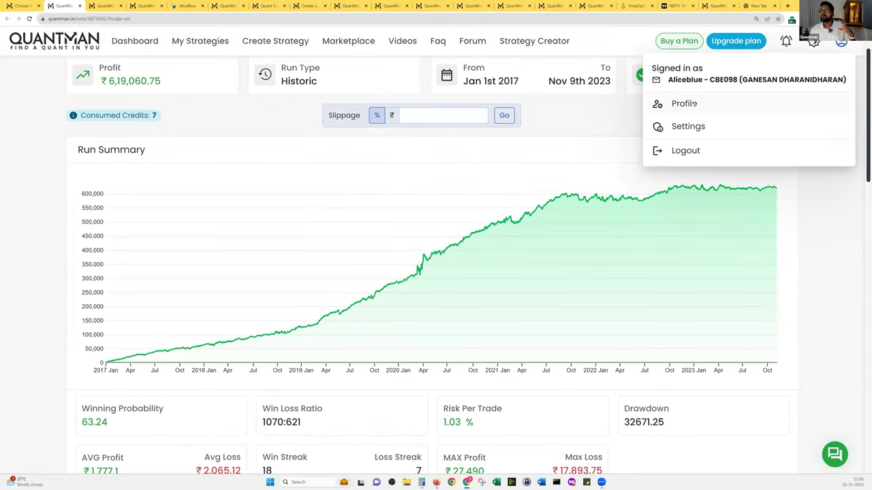
pyautogui.click(688, 104)
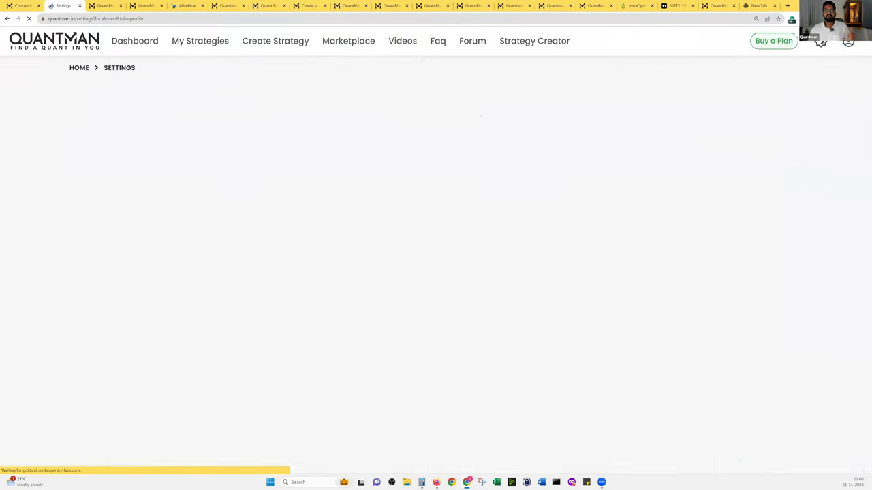
pyautogui.scroll(-5, 463, 120)
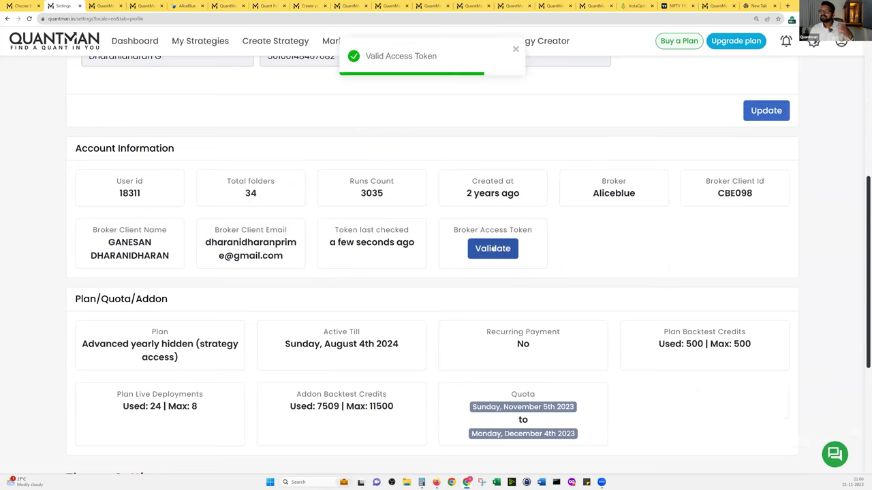
pyautogui.click(492, 249)
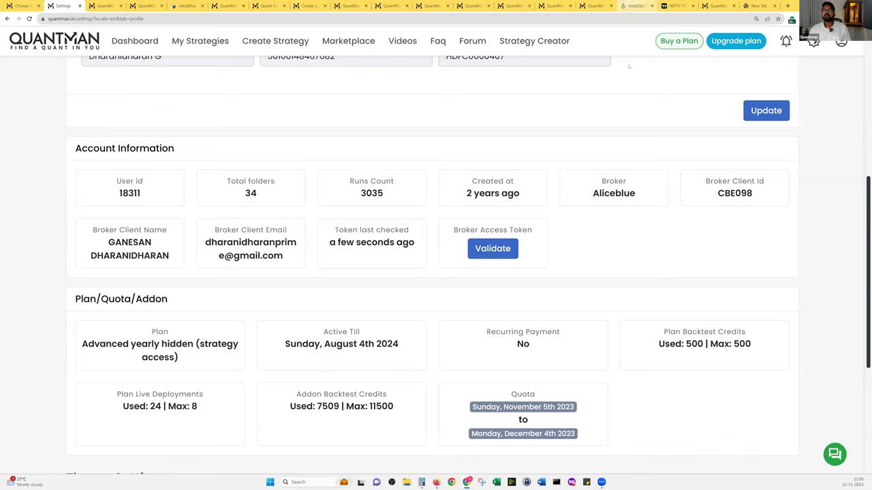
# Go to the blank tab and start typing 'ops' in the address bar.
pyautogui.click(633, 5)
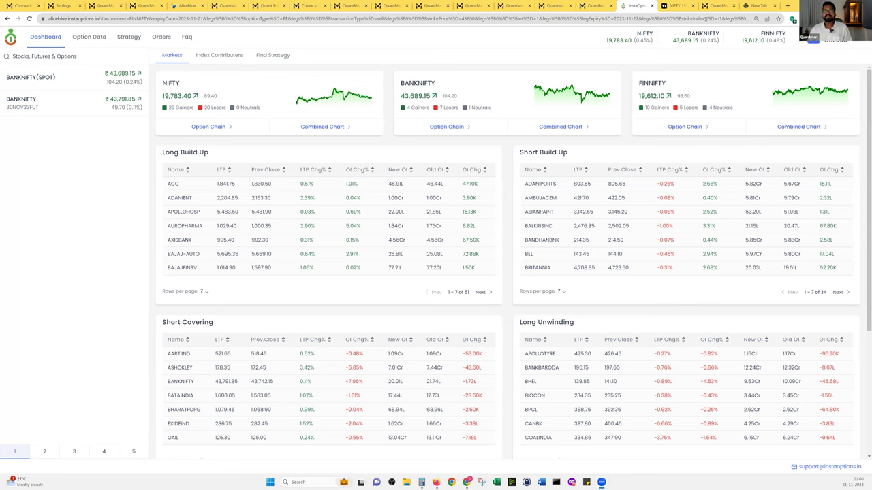
pyautogui.hotkey('ctrl', '9')
pyautogui.write('ops')
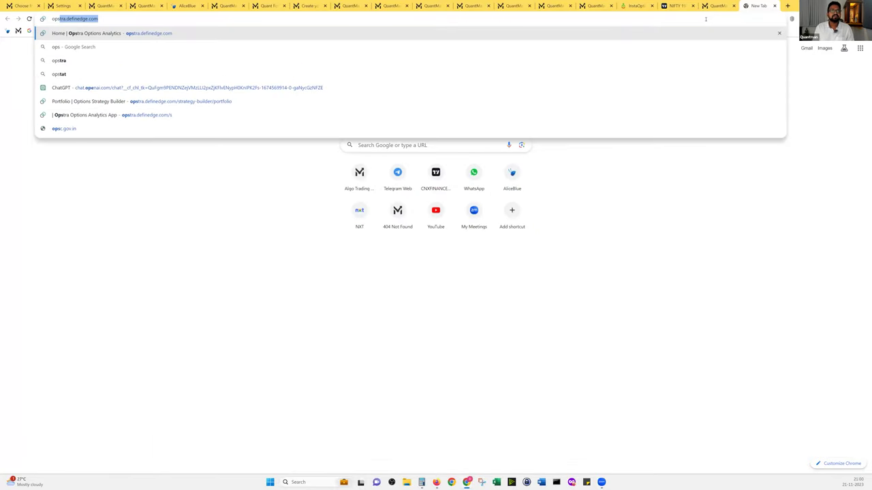
pyautogui.press('BackSpace')
pyautogui.press('BackSpace')
# Go to the Options School YouTube channel and list its Videos, including the Mastering Quantman series.
pyautogui.write('tion')
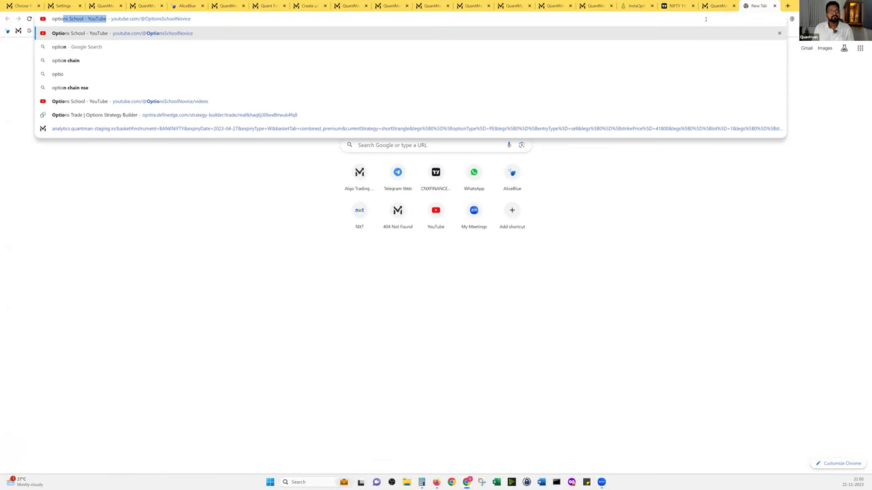
pyautogui.press('Return')
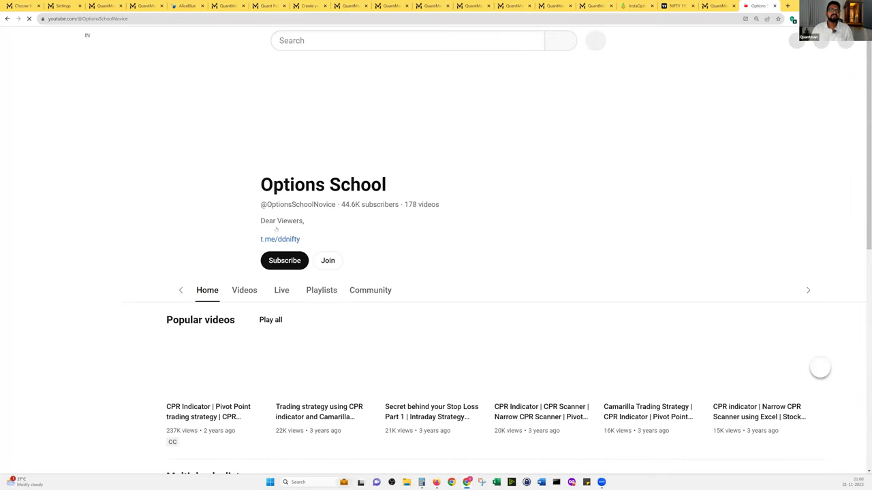
pyautogui.scroll(-1, 275, 229)
pyautogui.click(215, 256)
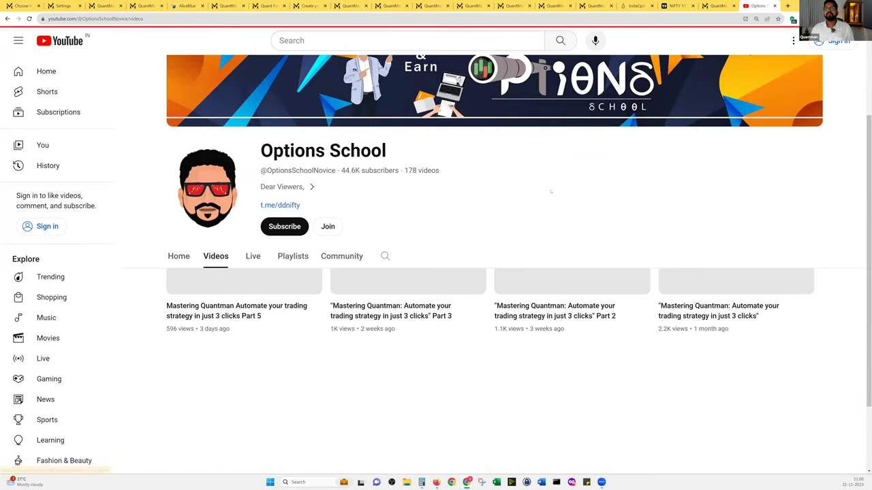
pyautogui.scroll(-2, 551, 192)
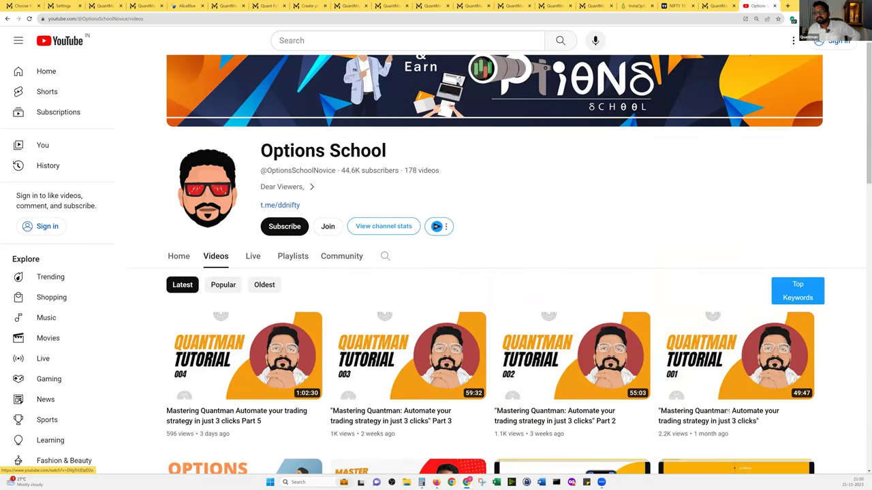